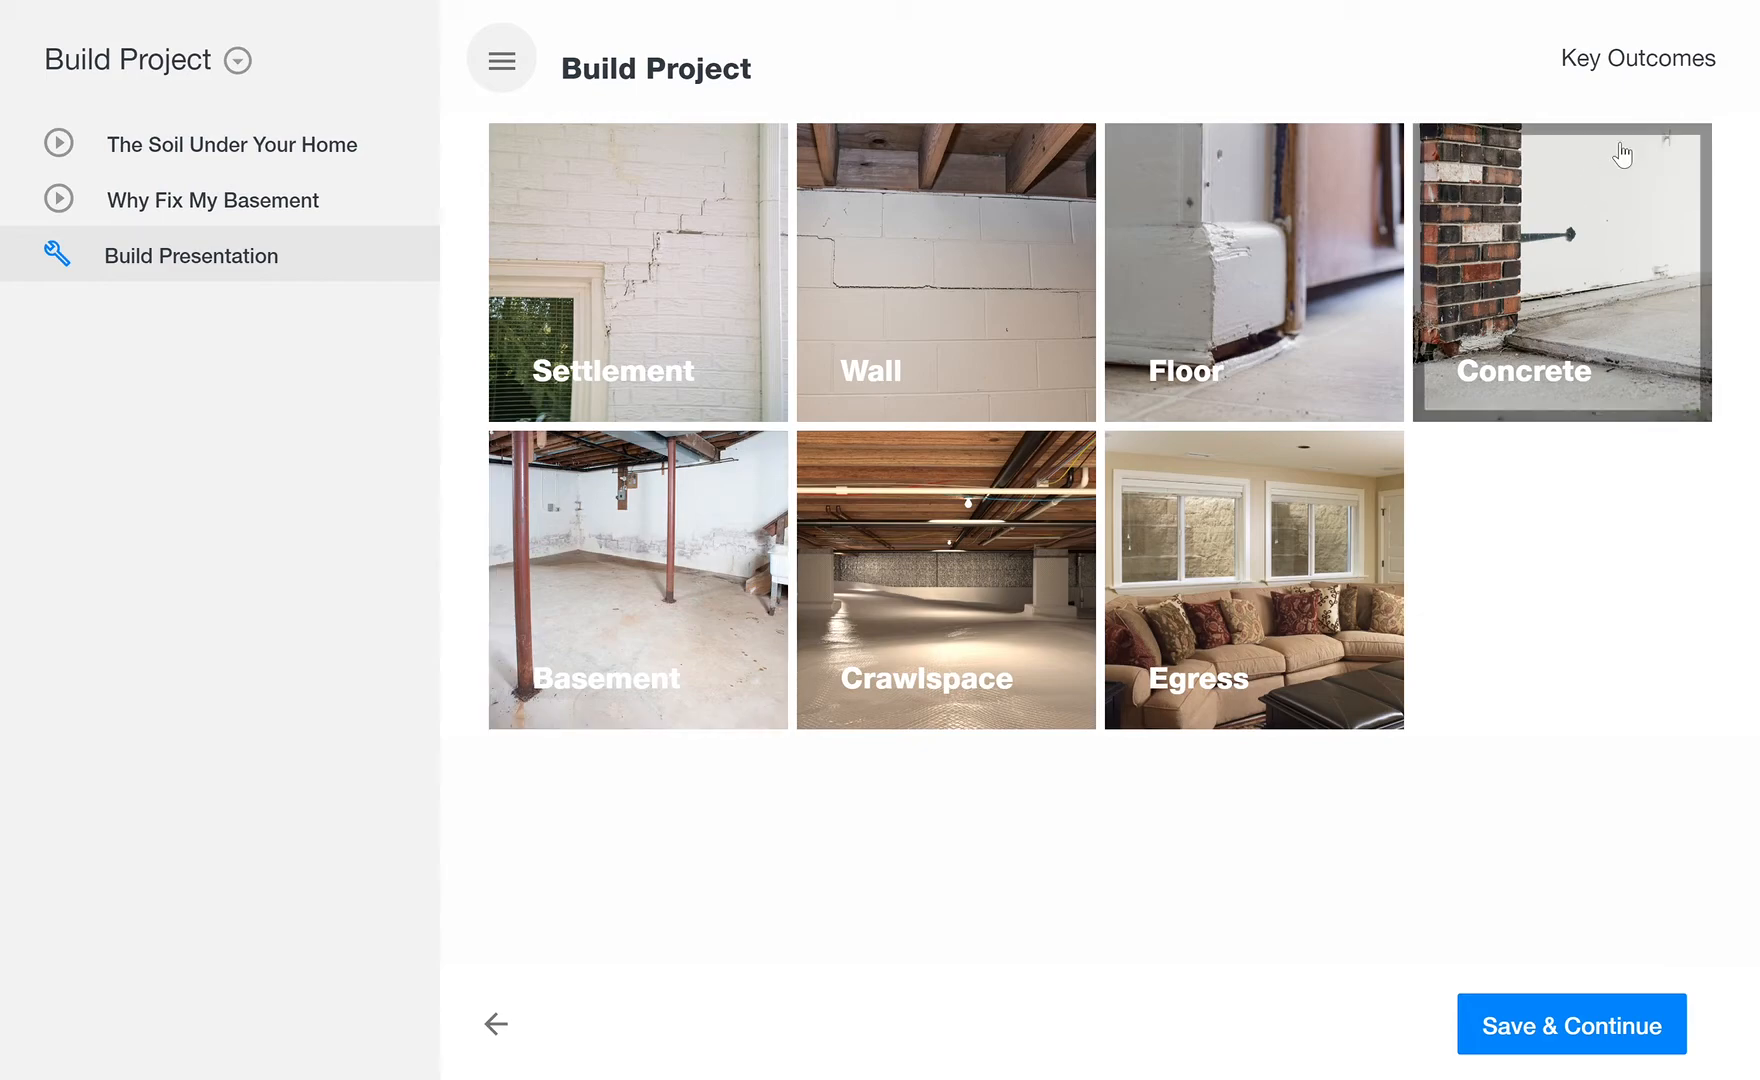
Step: Review the project's key outcomes and close the summary
click(1648, 60)
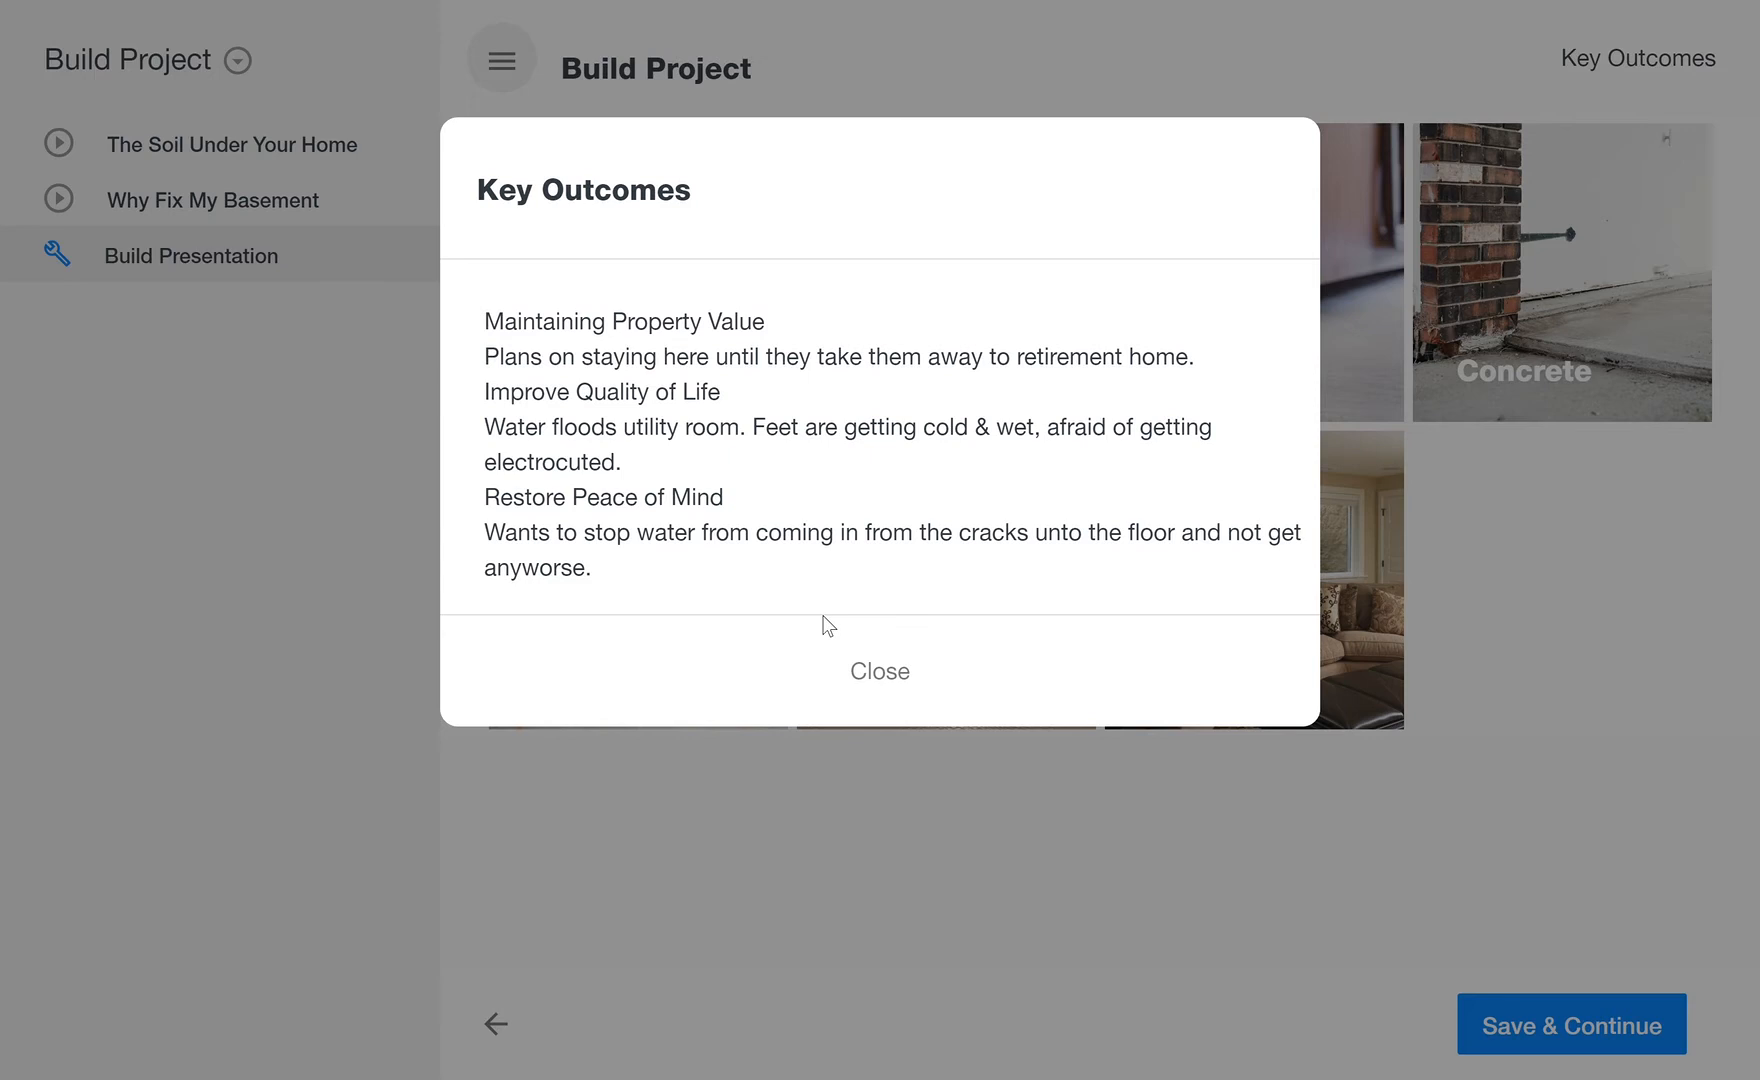
click(907, 684)
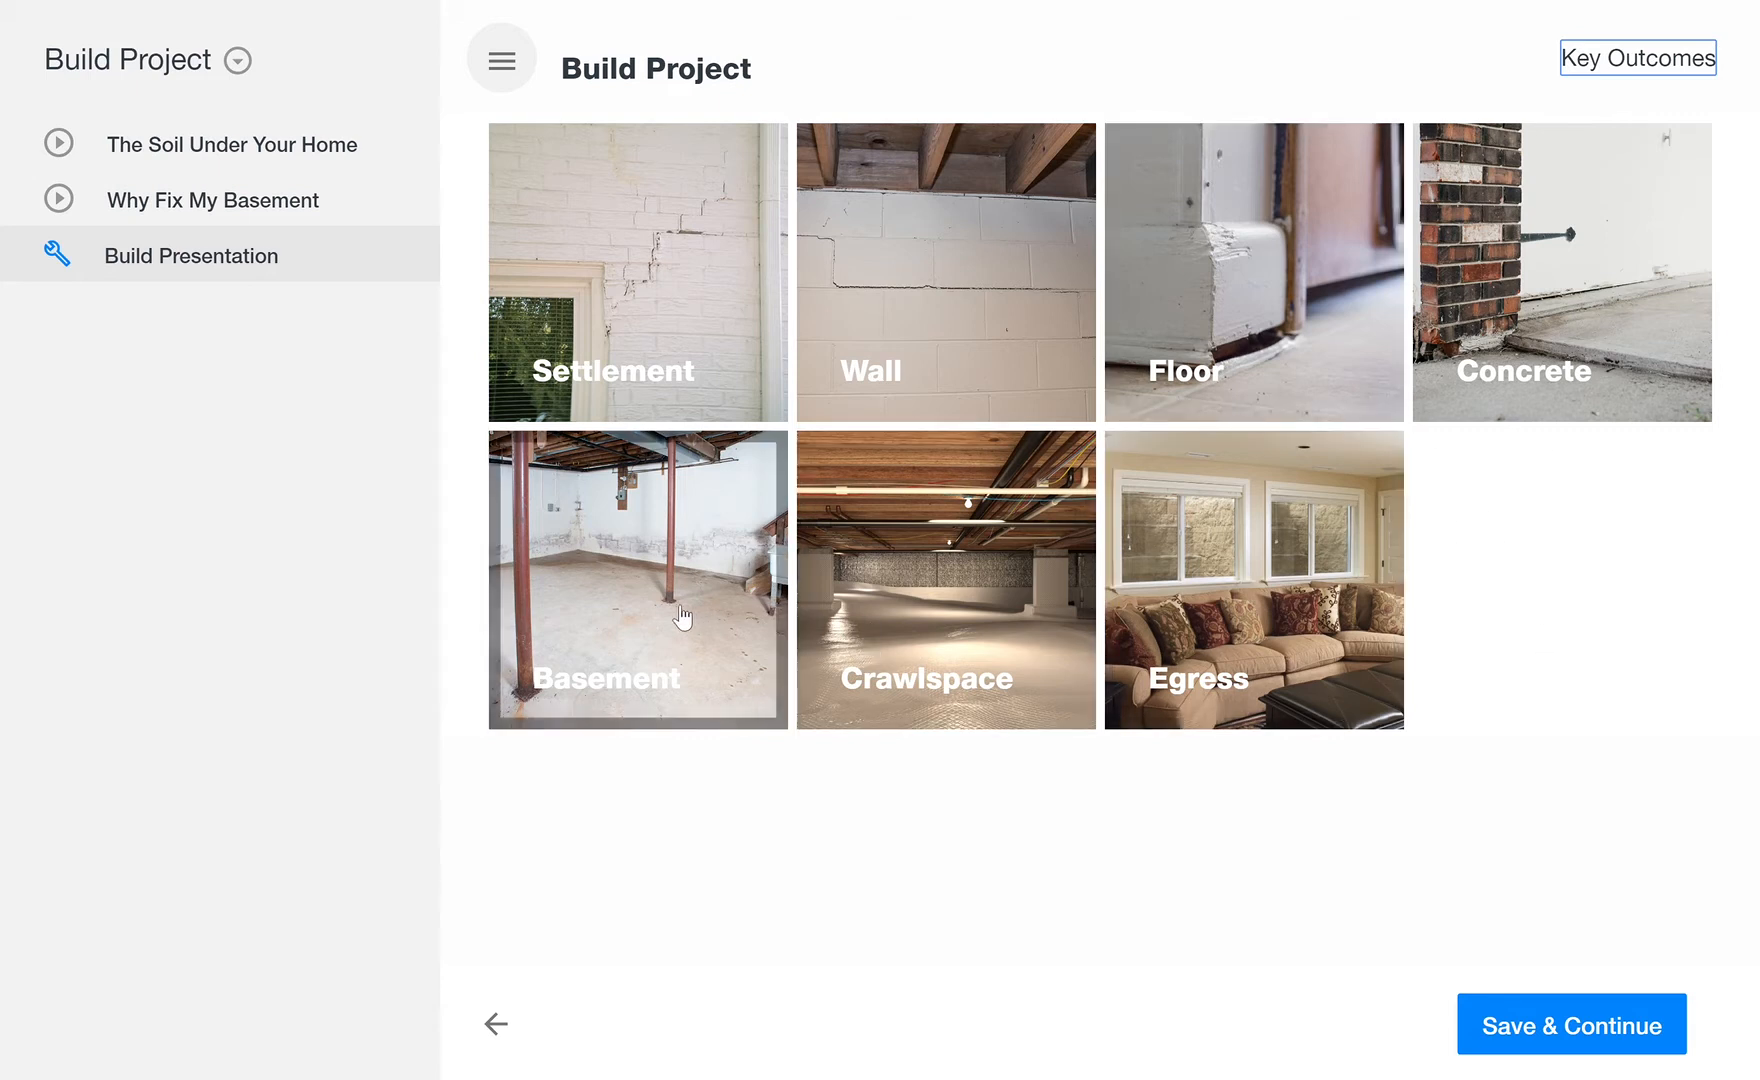
Step: Select Keep Whole Basement Dry, Keep Dry All The Time, Fix Walls and Prevent Mold/Reduce Odors as basement solutions and save
click(668, 653)
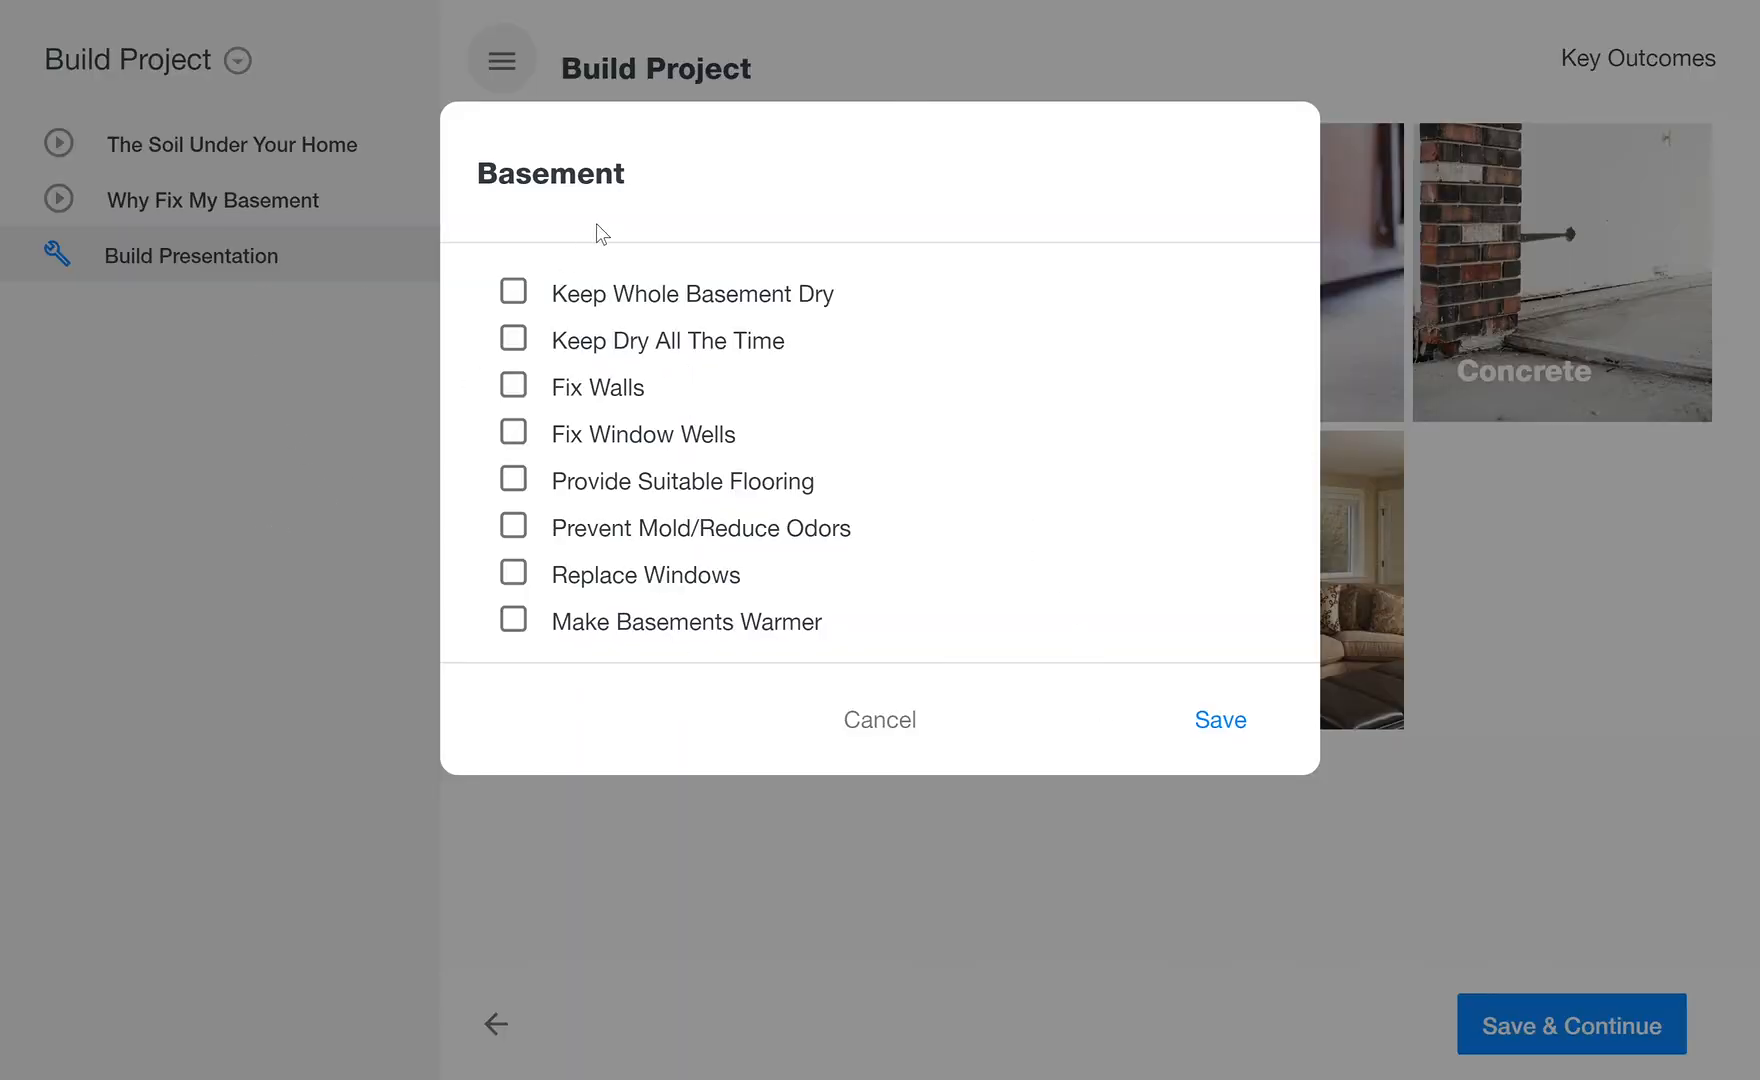
click(515, 293)
click(515, 341)
click(516, 390)
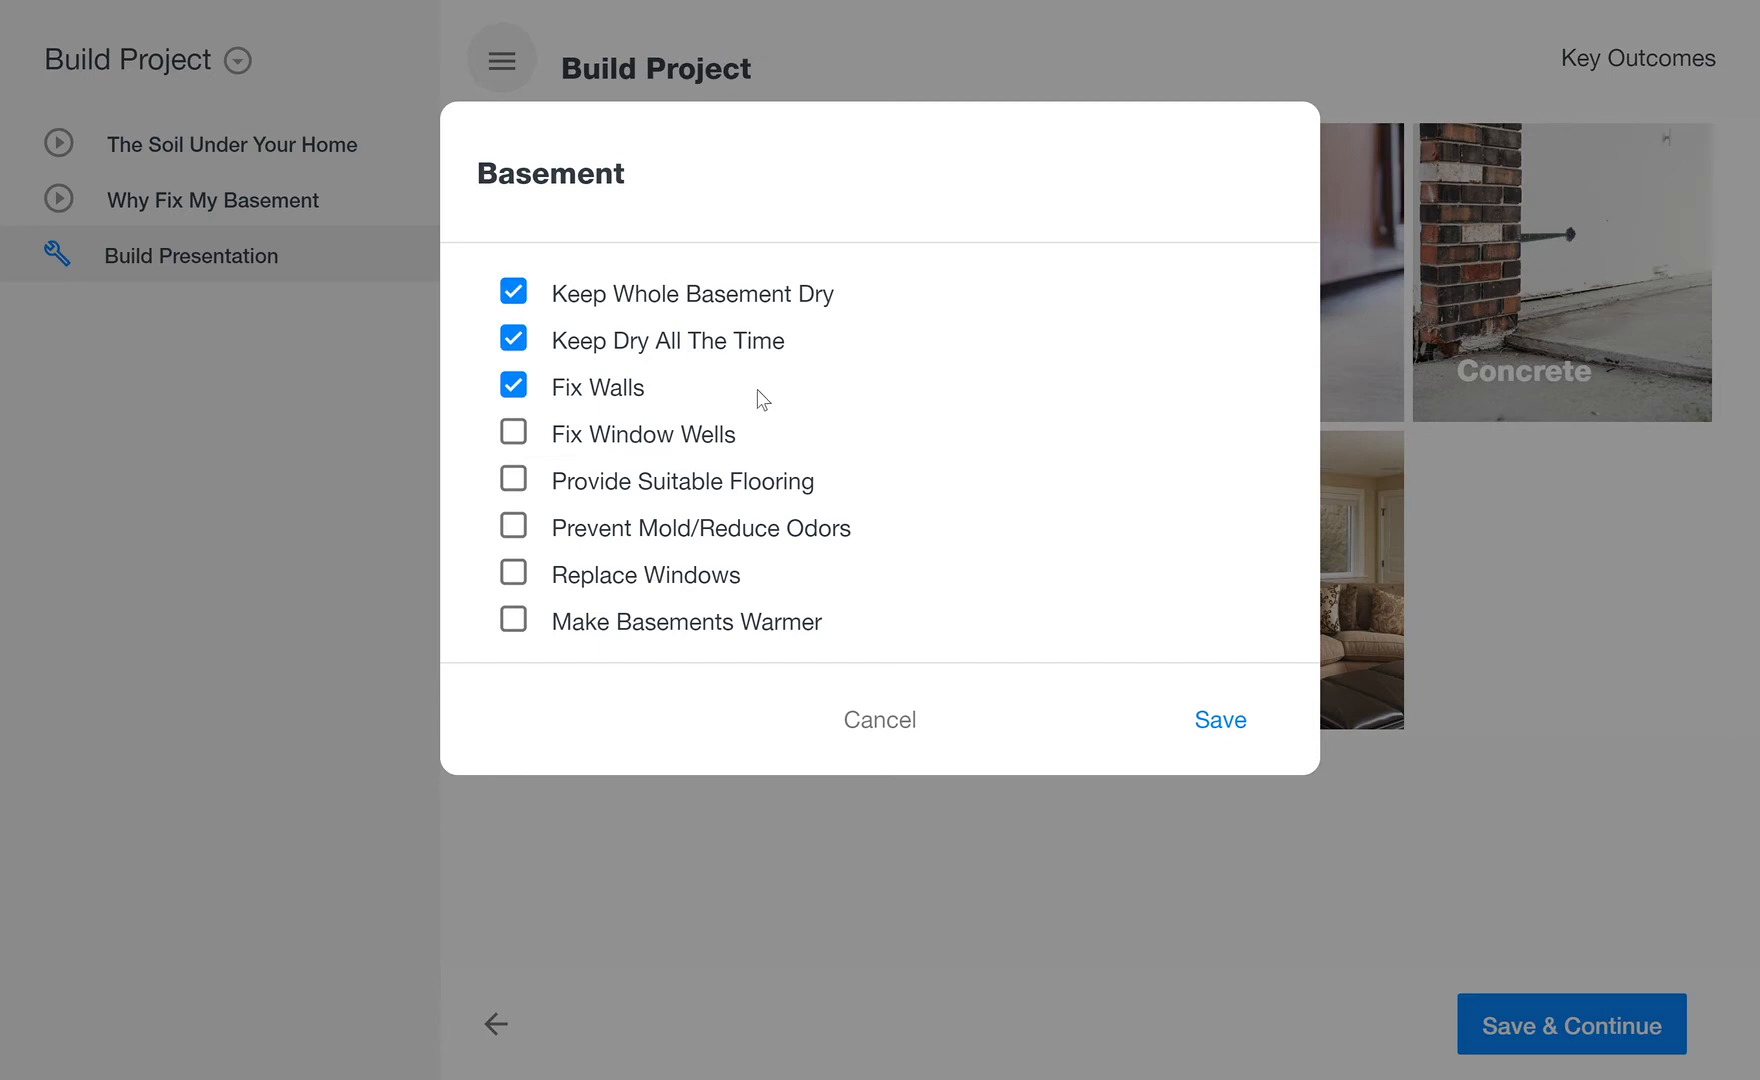
click(522, 390)
click(531, 397)
click(518, 535)
click(522, 537)
click(522, 538)
click(1228, 727)
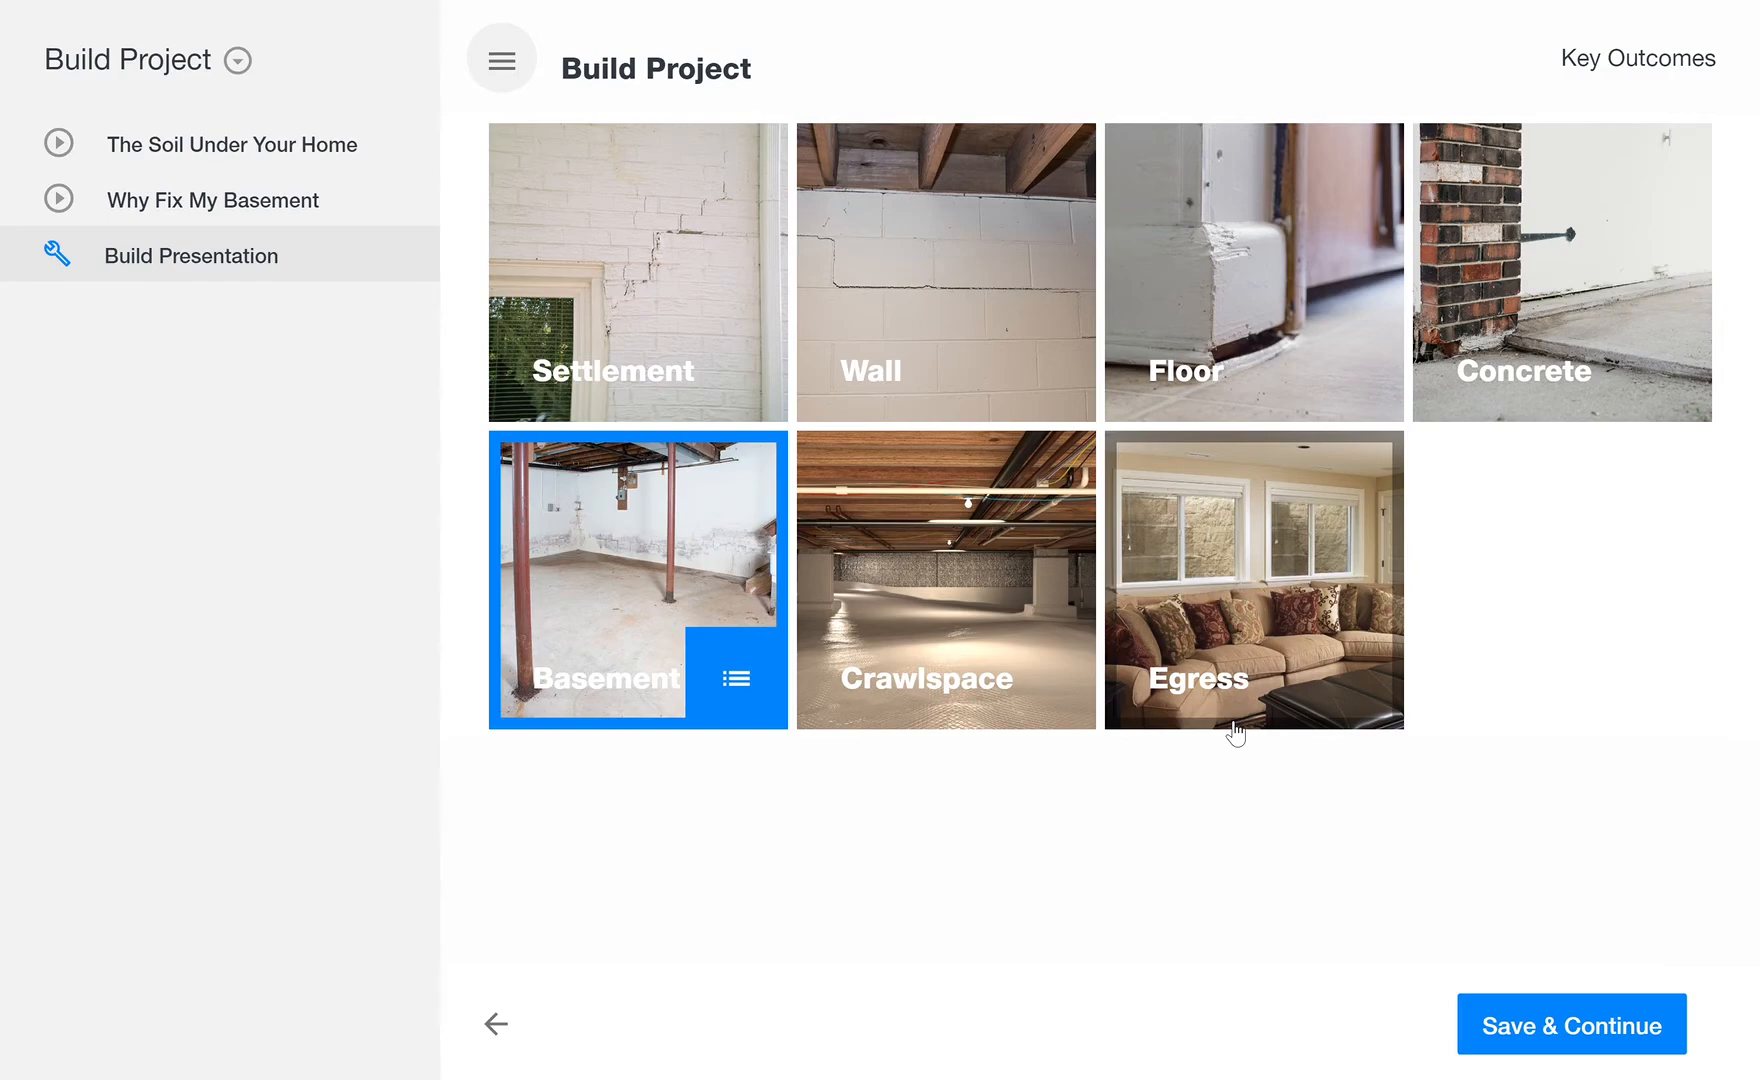
Step: Add GeoLock Wall Anchors as the Wall solution for the project and save the selection
click(965, 316)
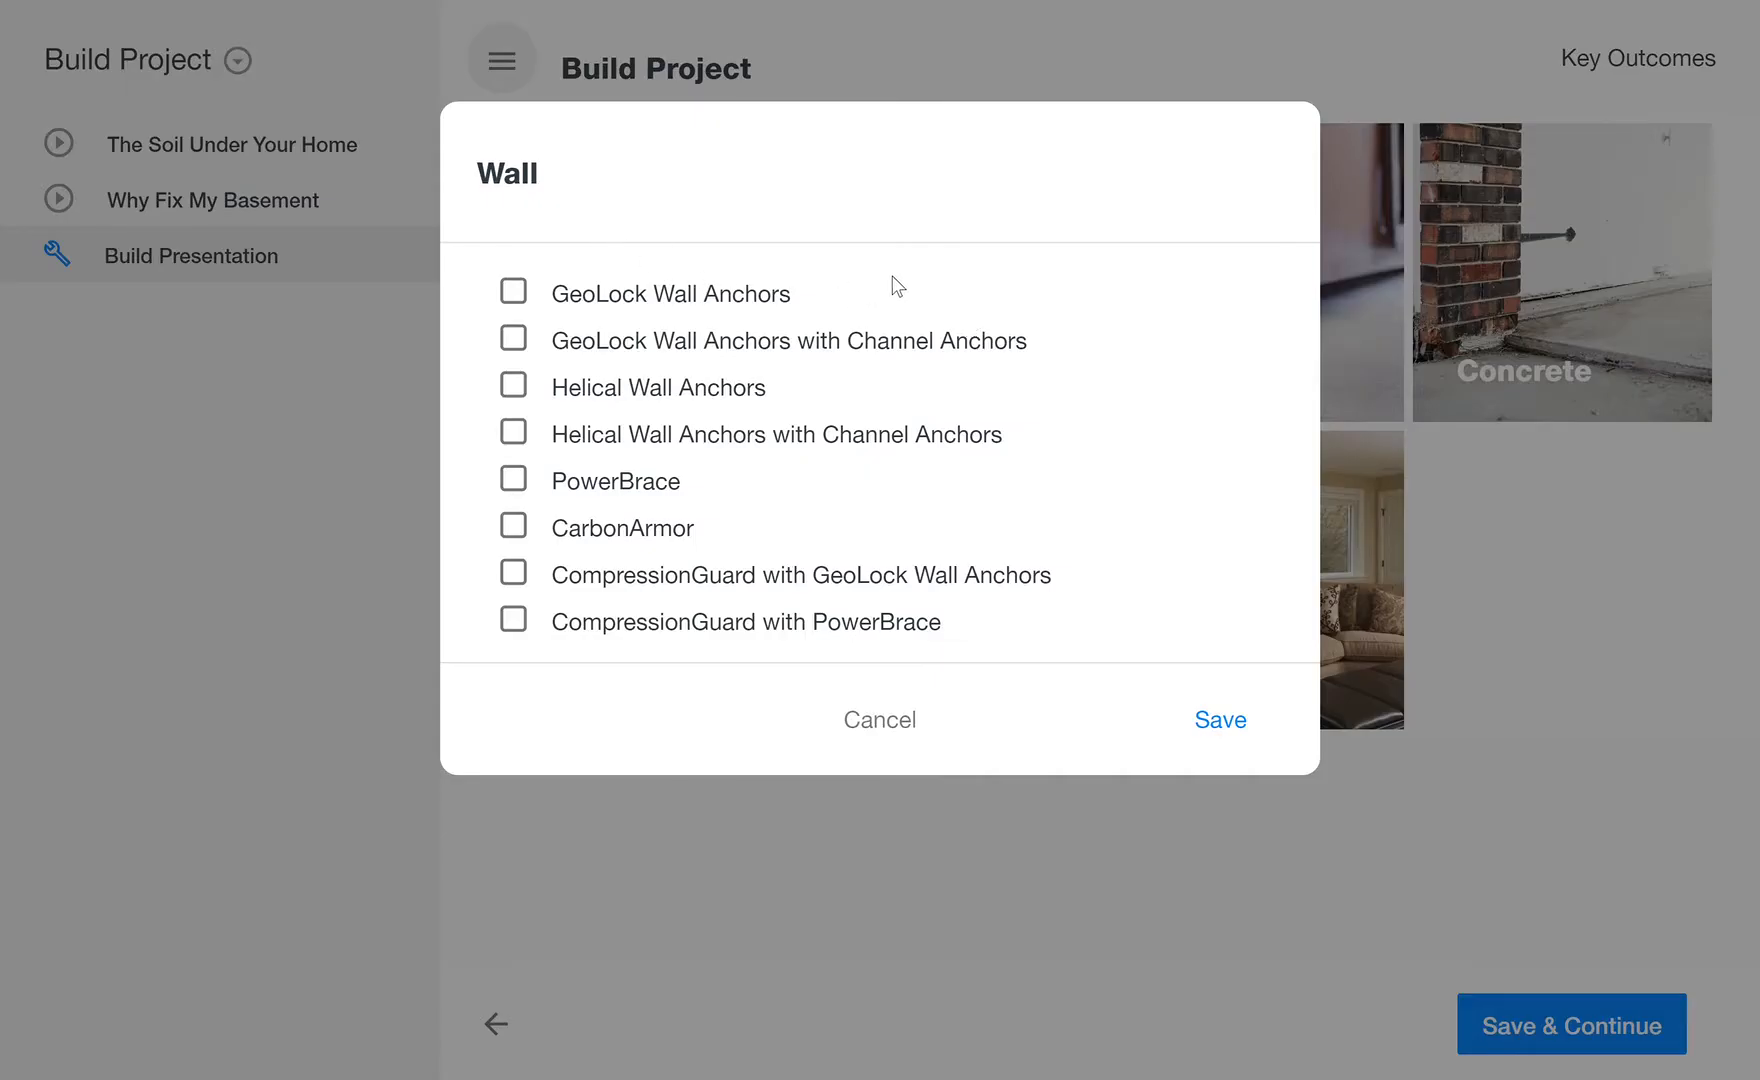
click(522, 303)
click(1213, 720)
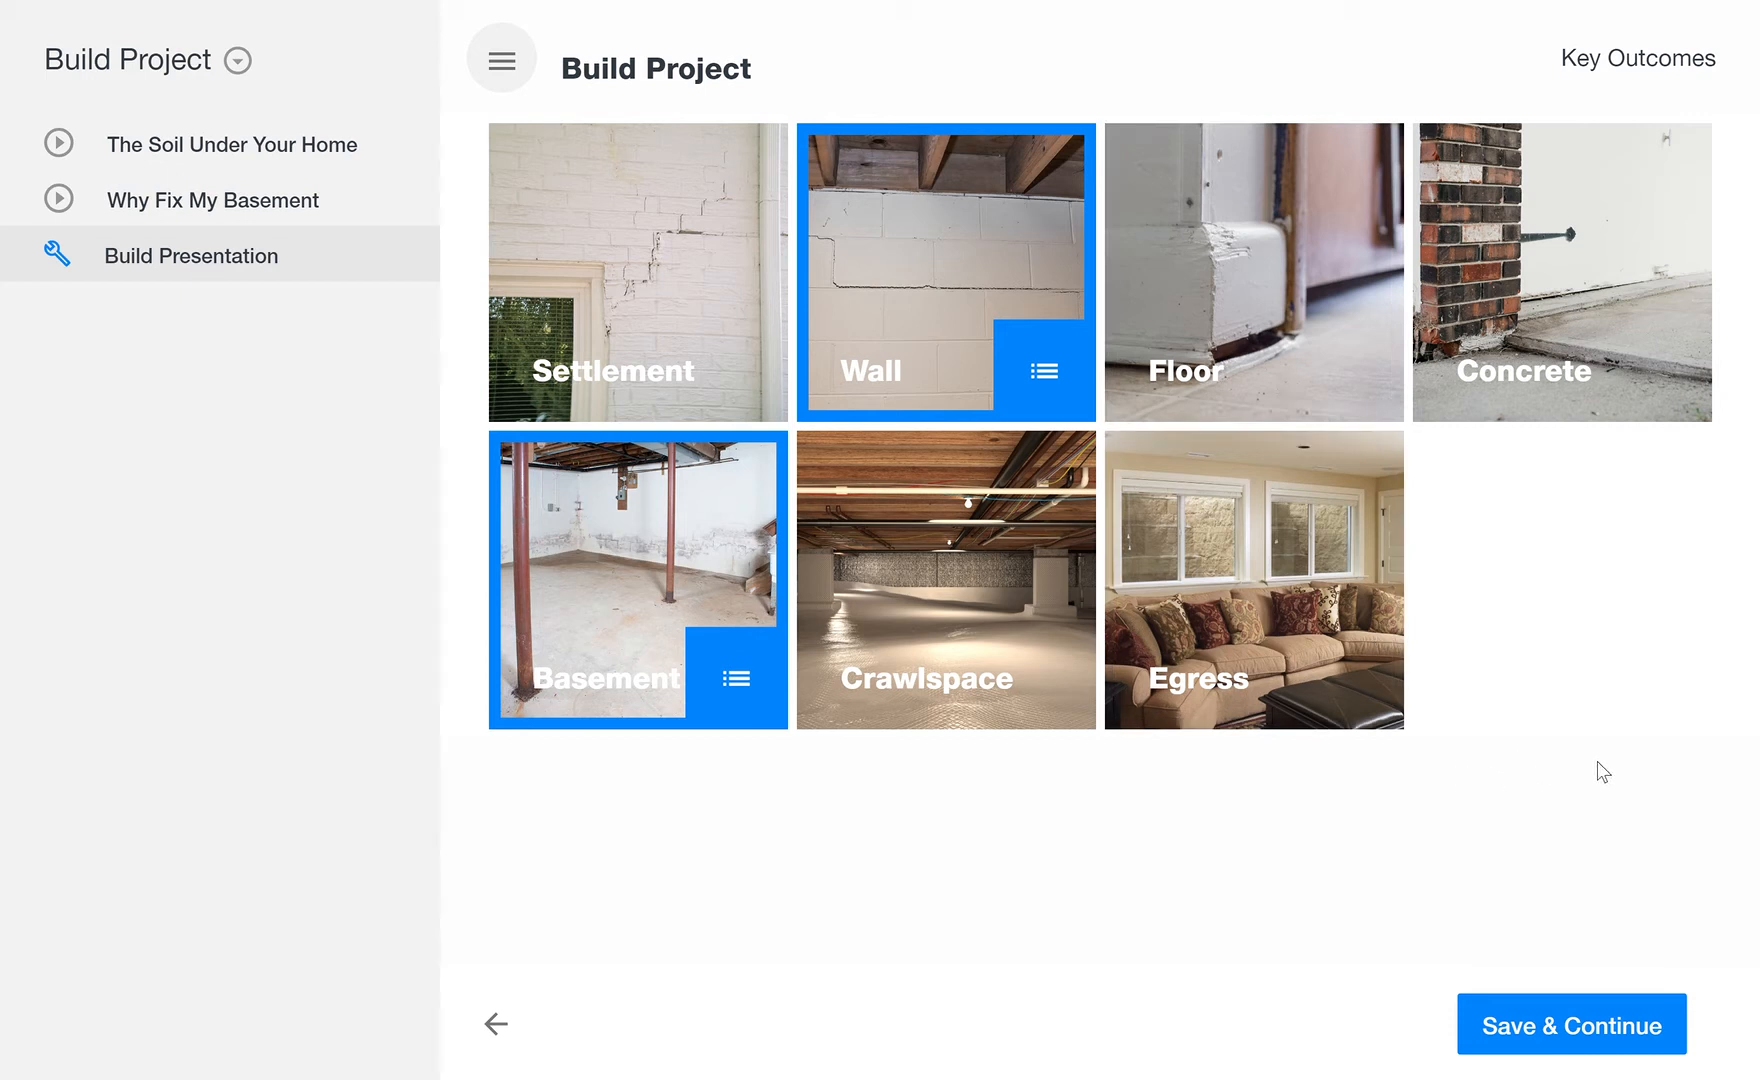
Step: Go to the Areas section and play a few seconds of the Why Fix It? video
click(164, 70)
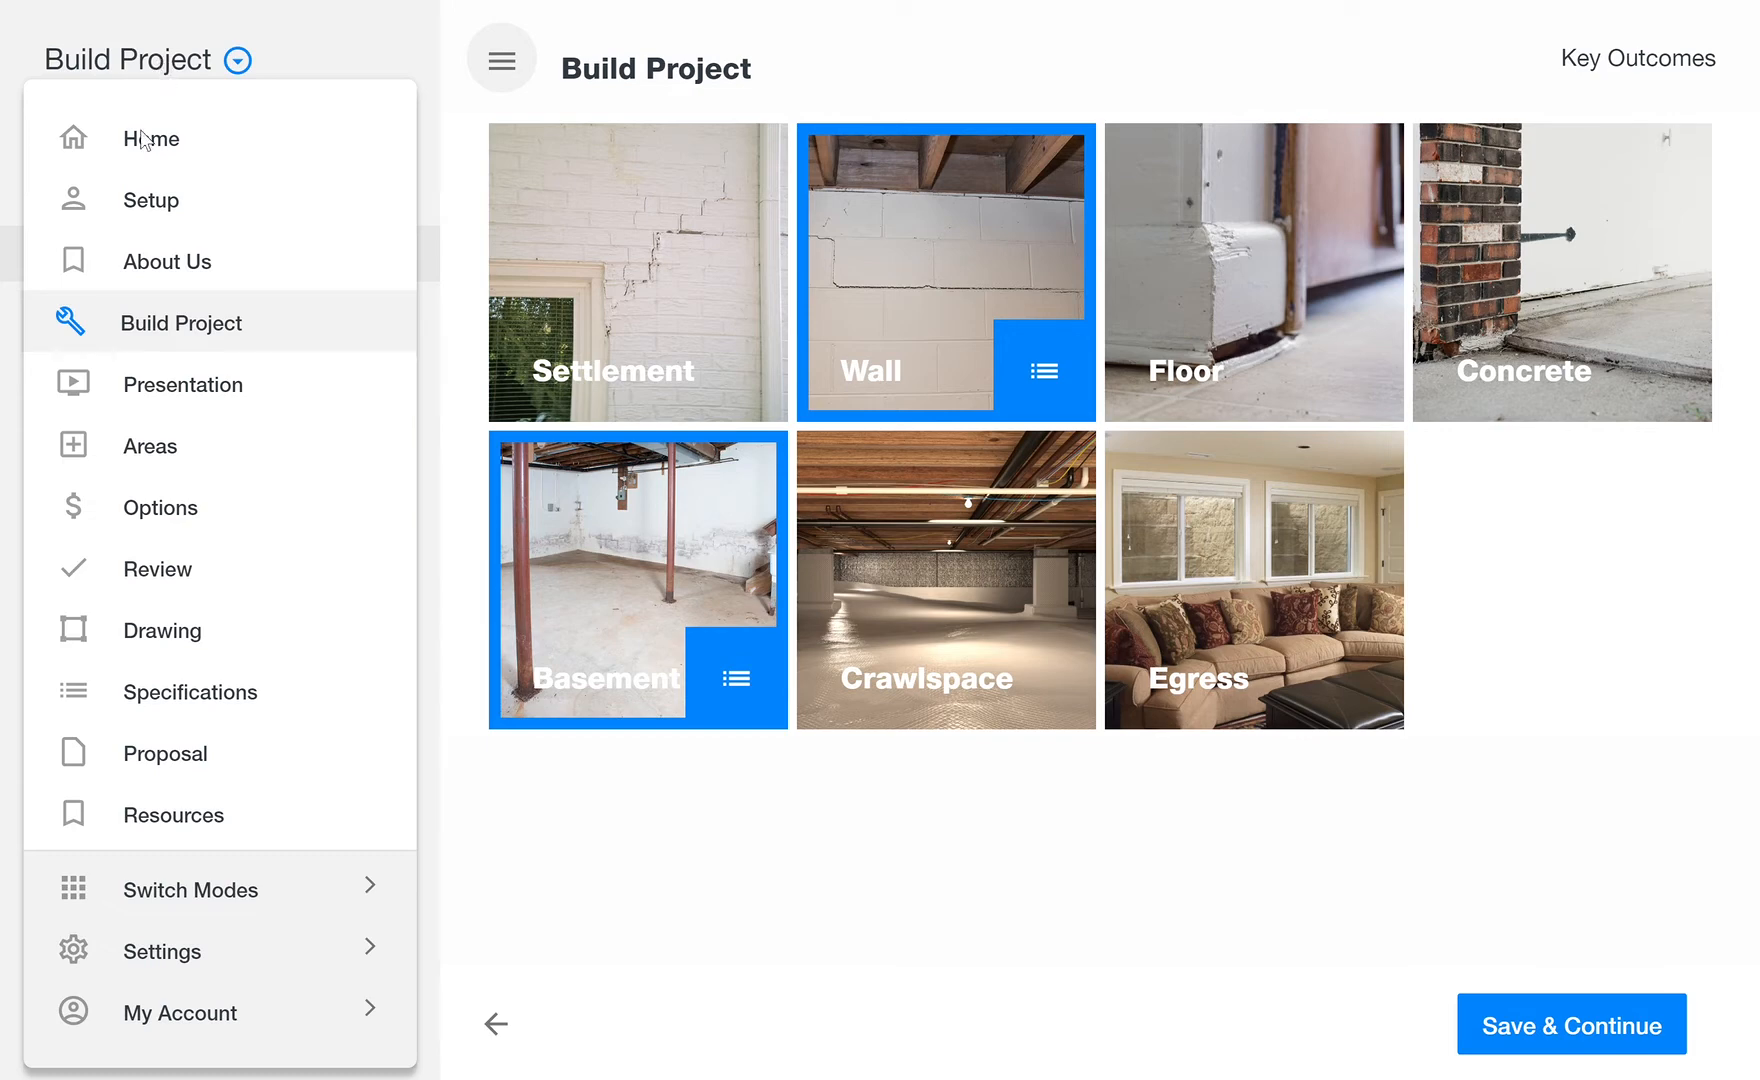
click(72, 446)
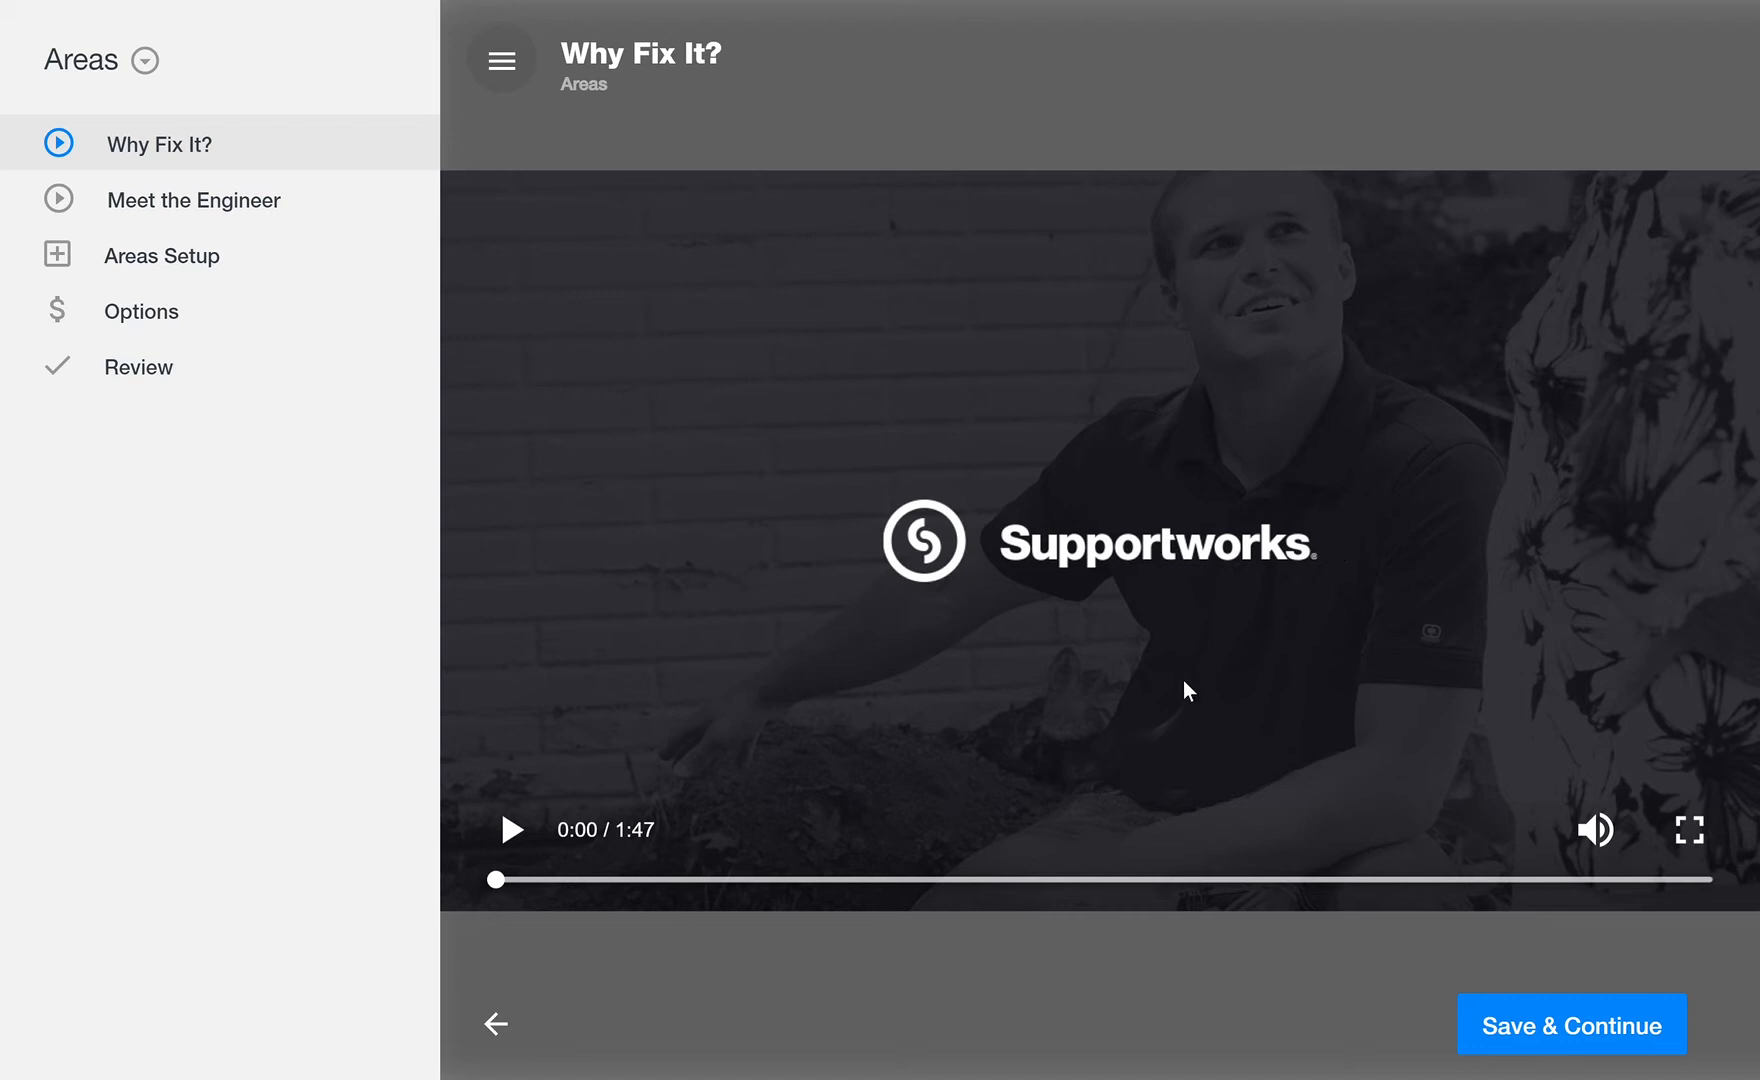
click(512, 831)
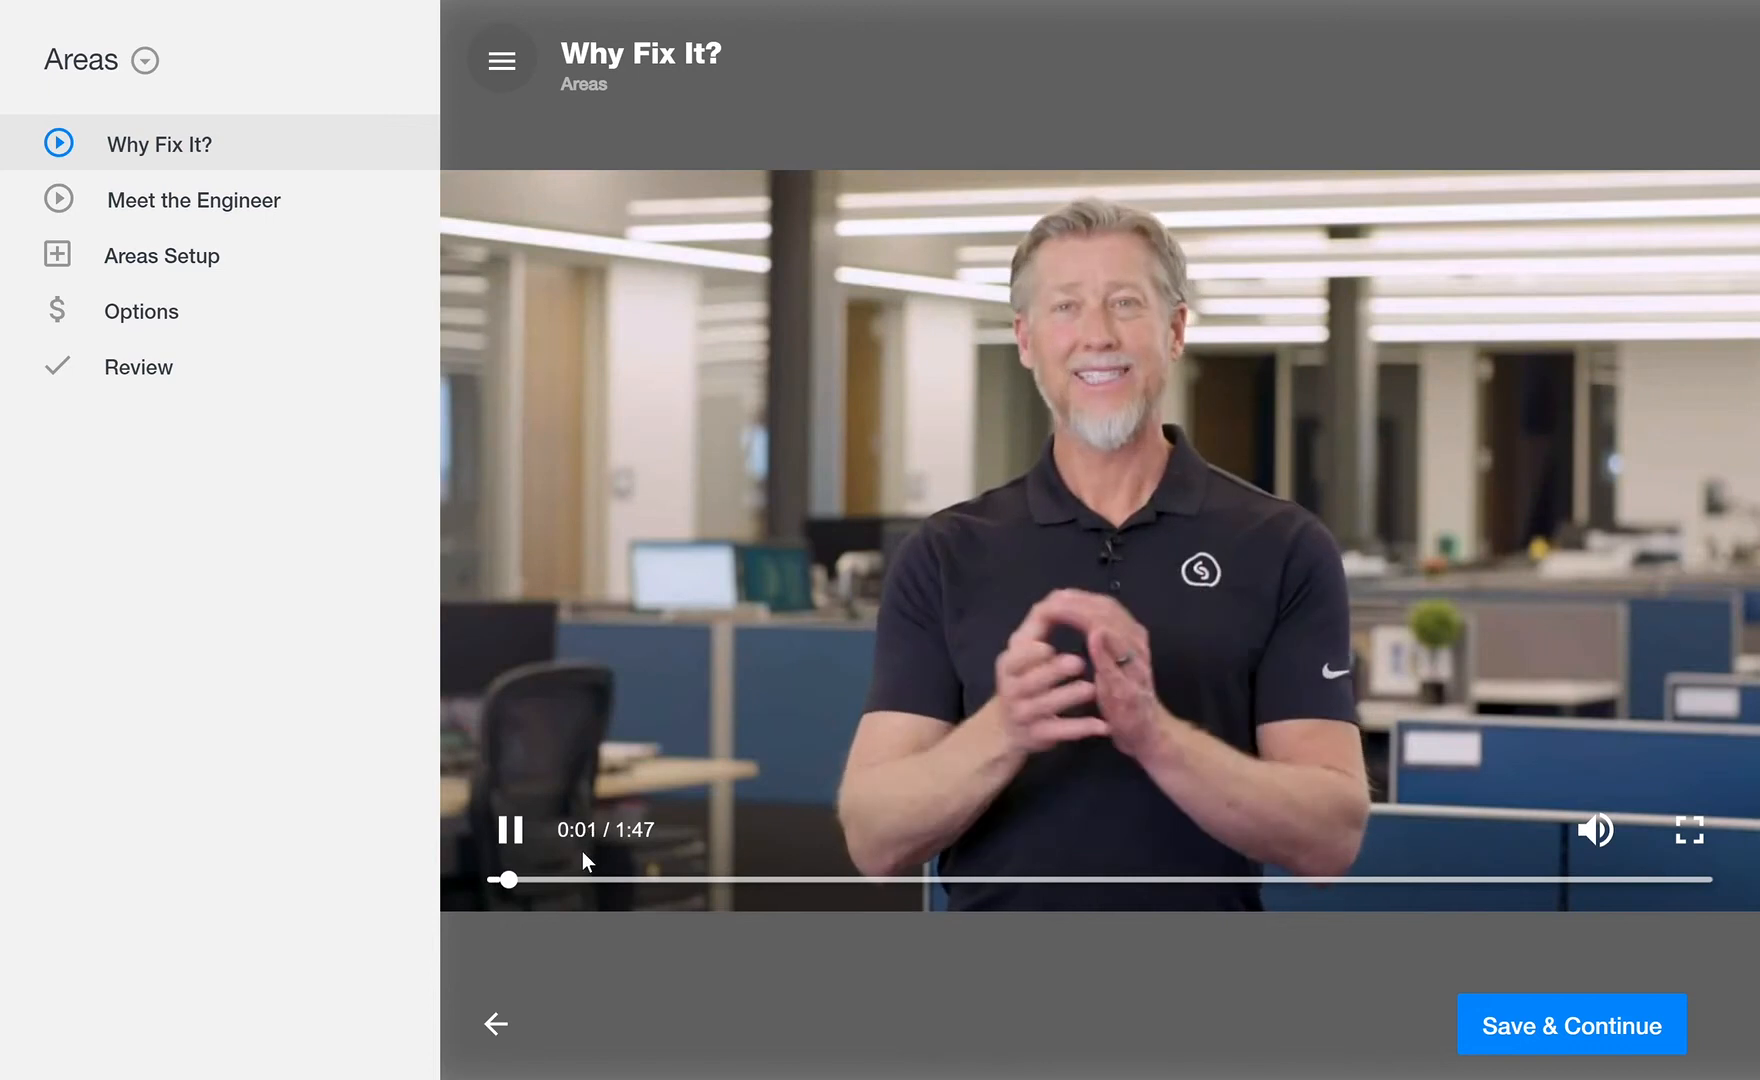
click(510, 831)
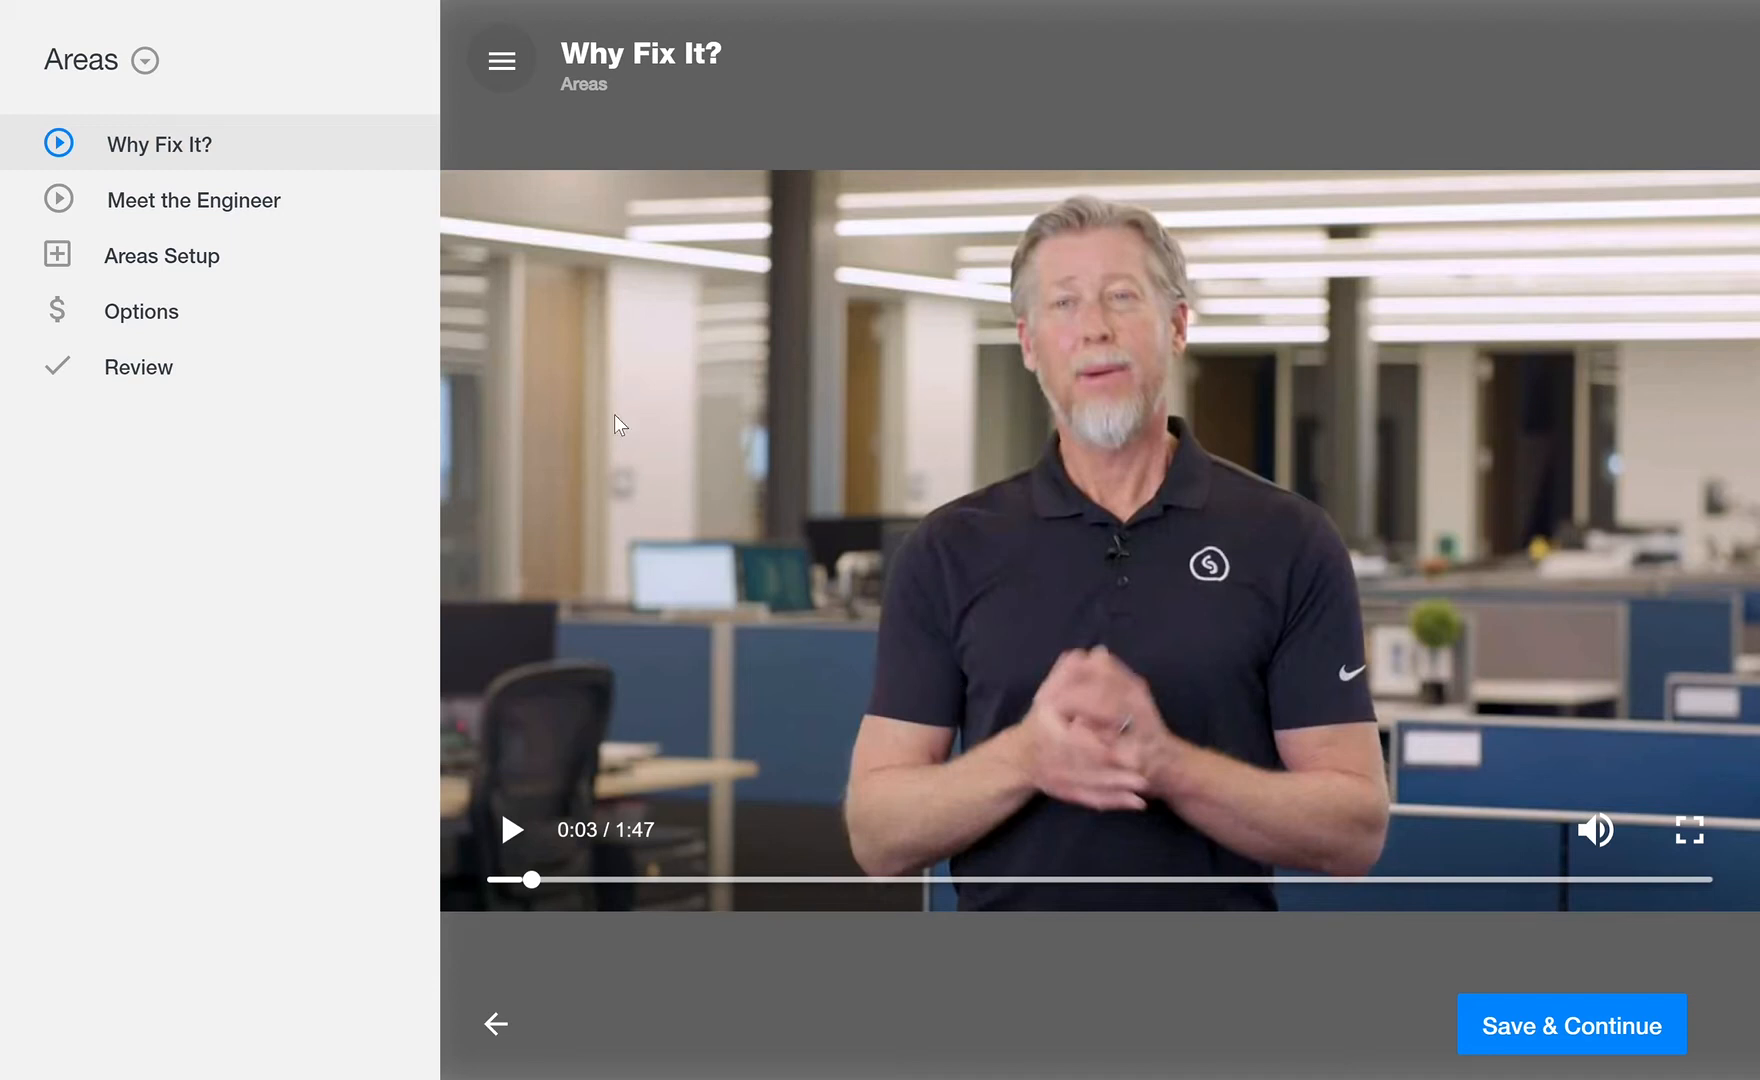
Step: Play a few seconds of the Meet the Engineer video and pause it
click(226, 218)
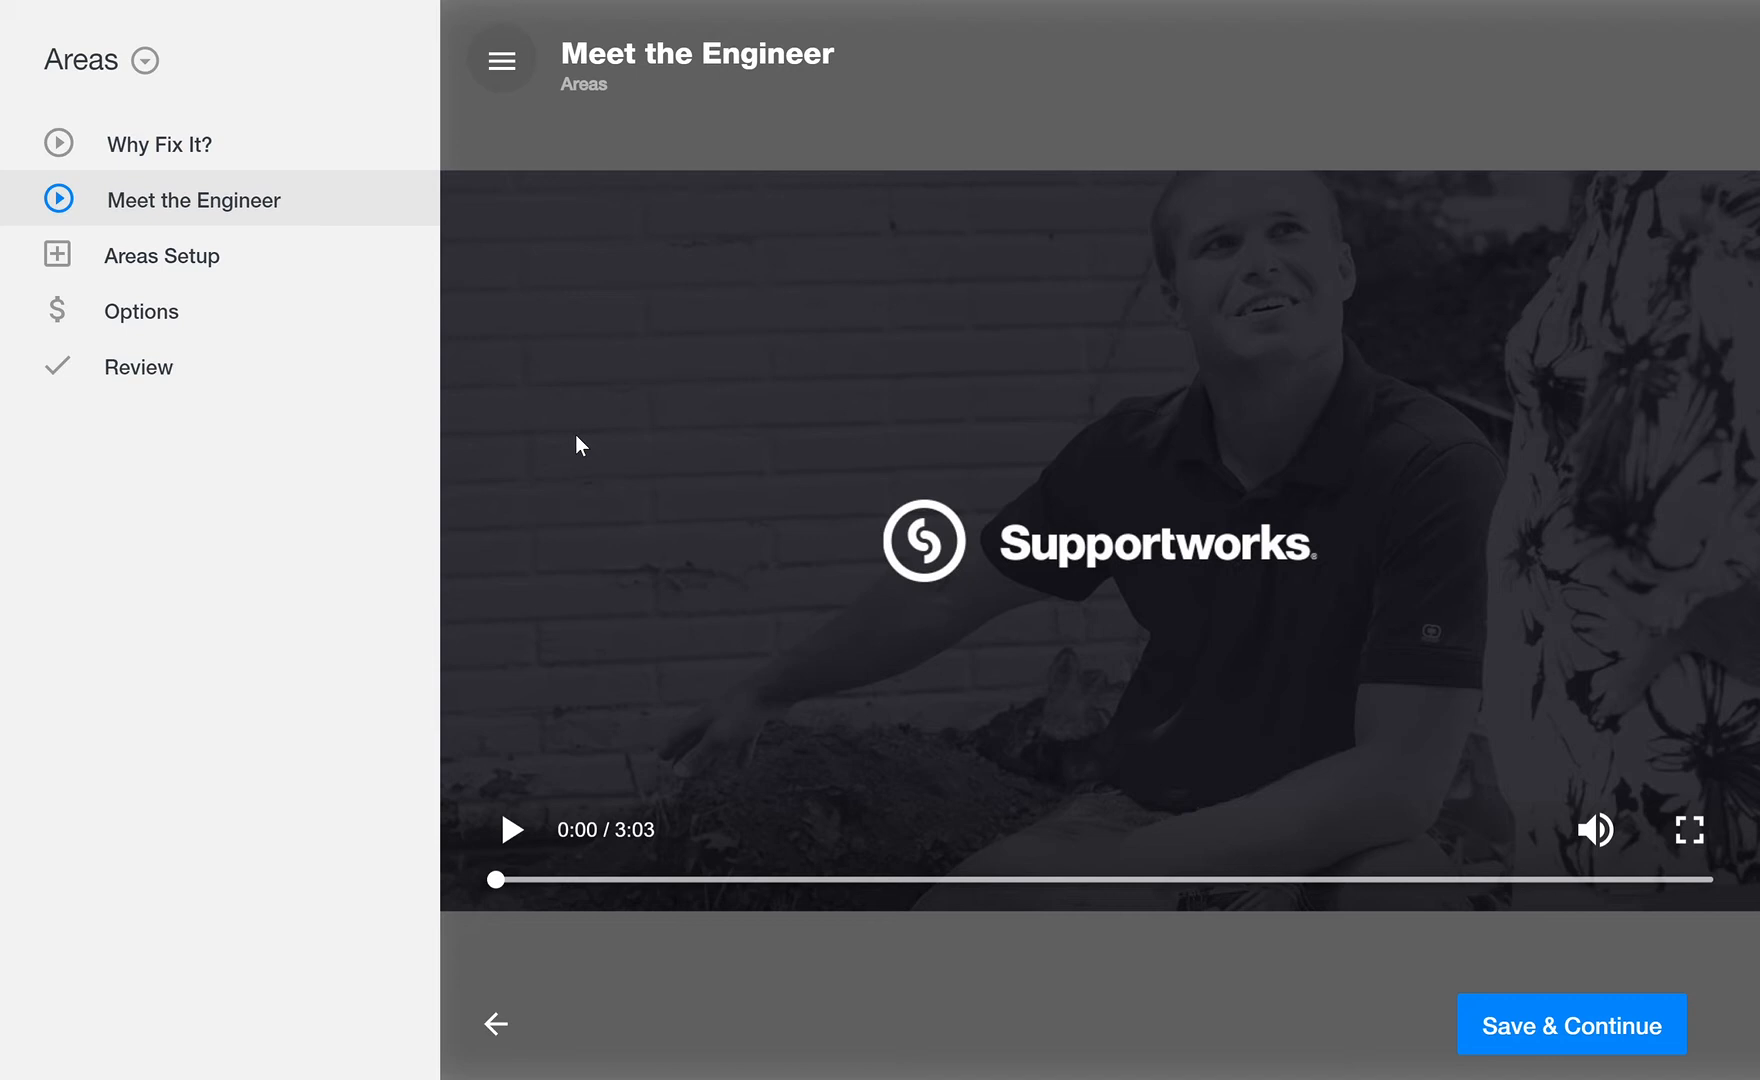
click(505, 828)
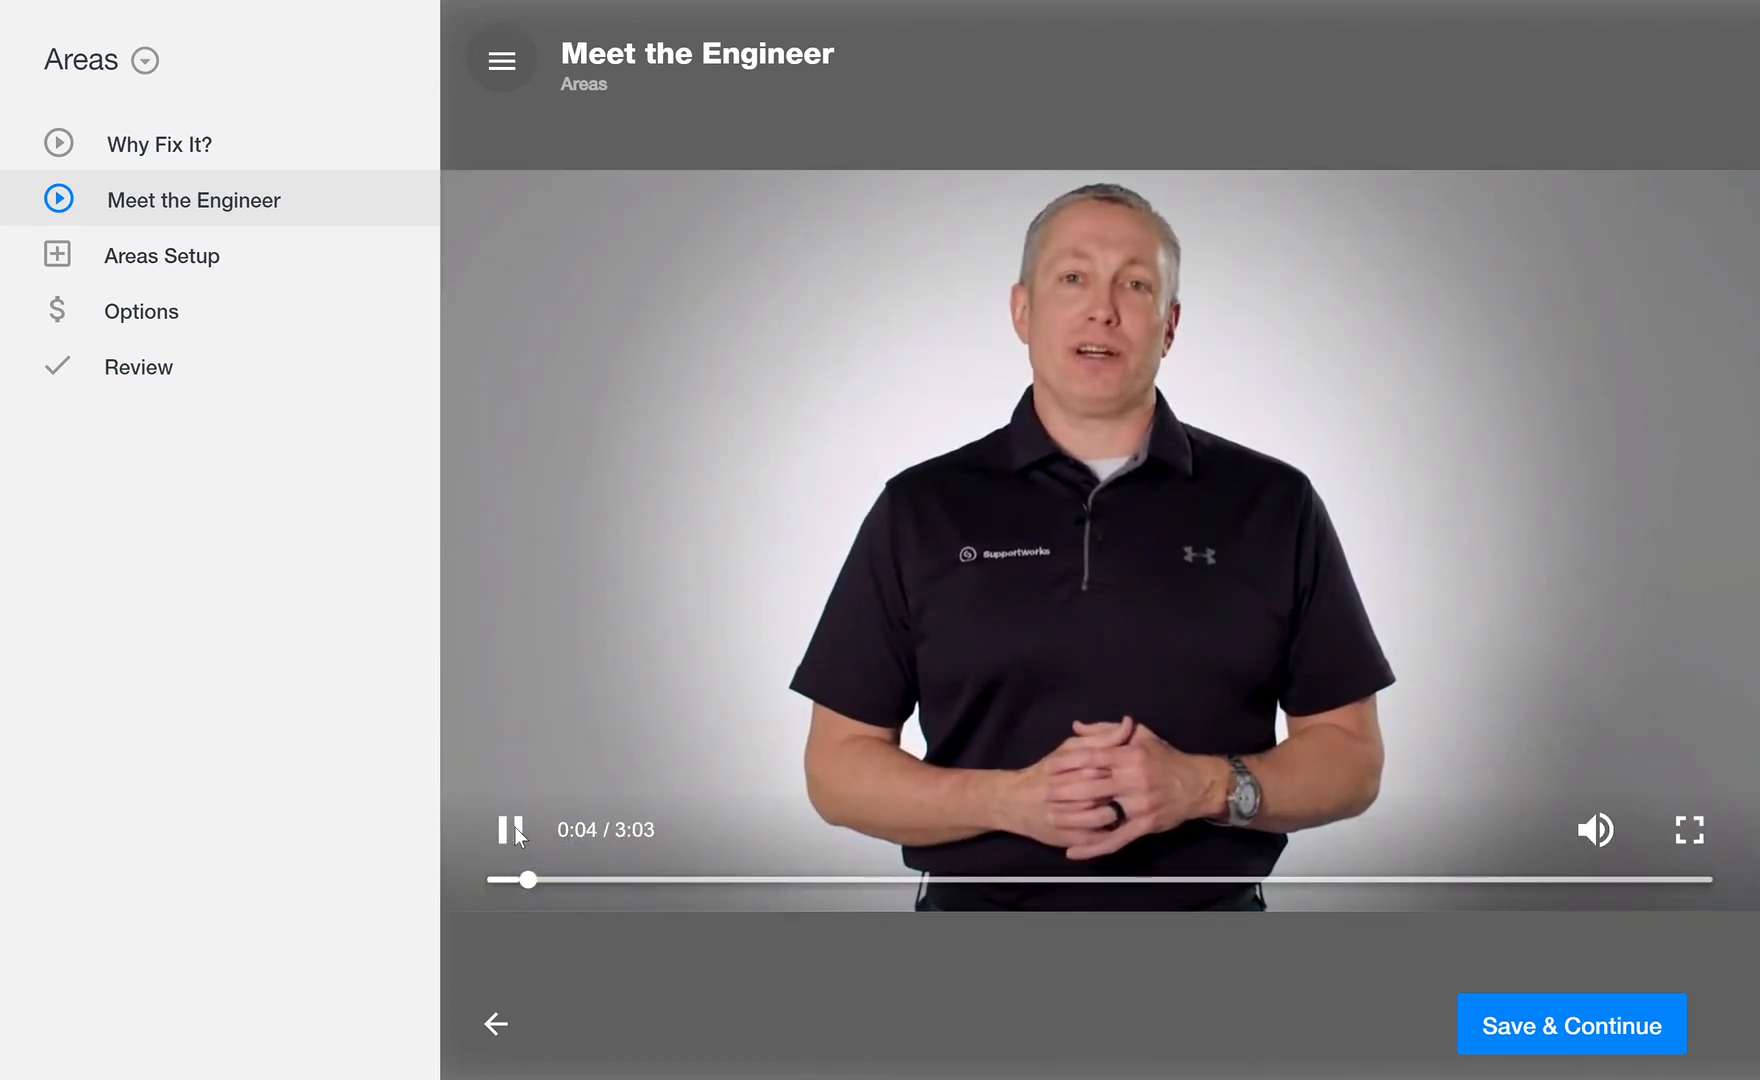
click(512, 828)
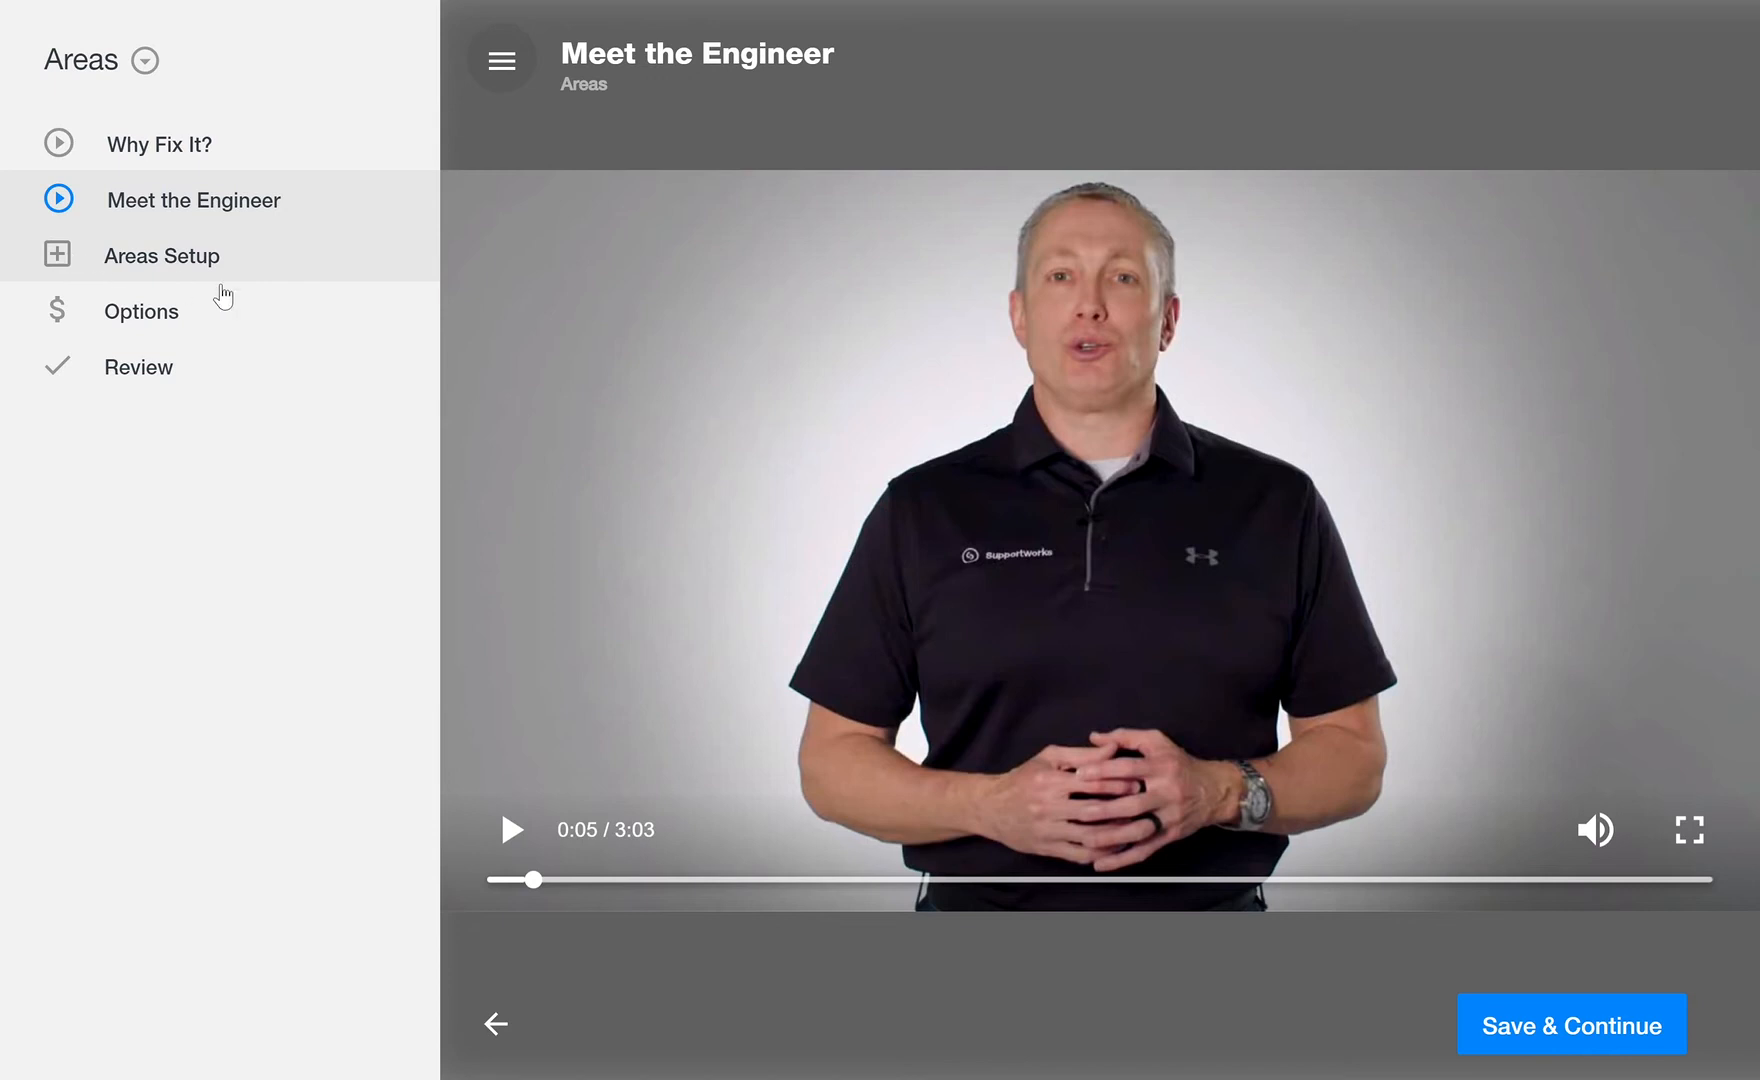
Step: Create a new area in the areas setup named North Area (Laundry Room) with the repair type Basement
click(64, 260)
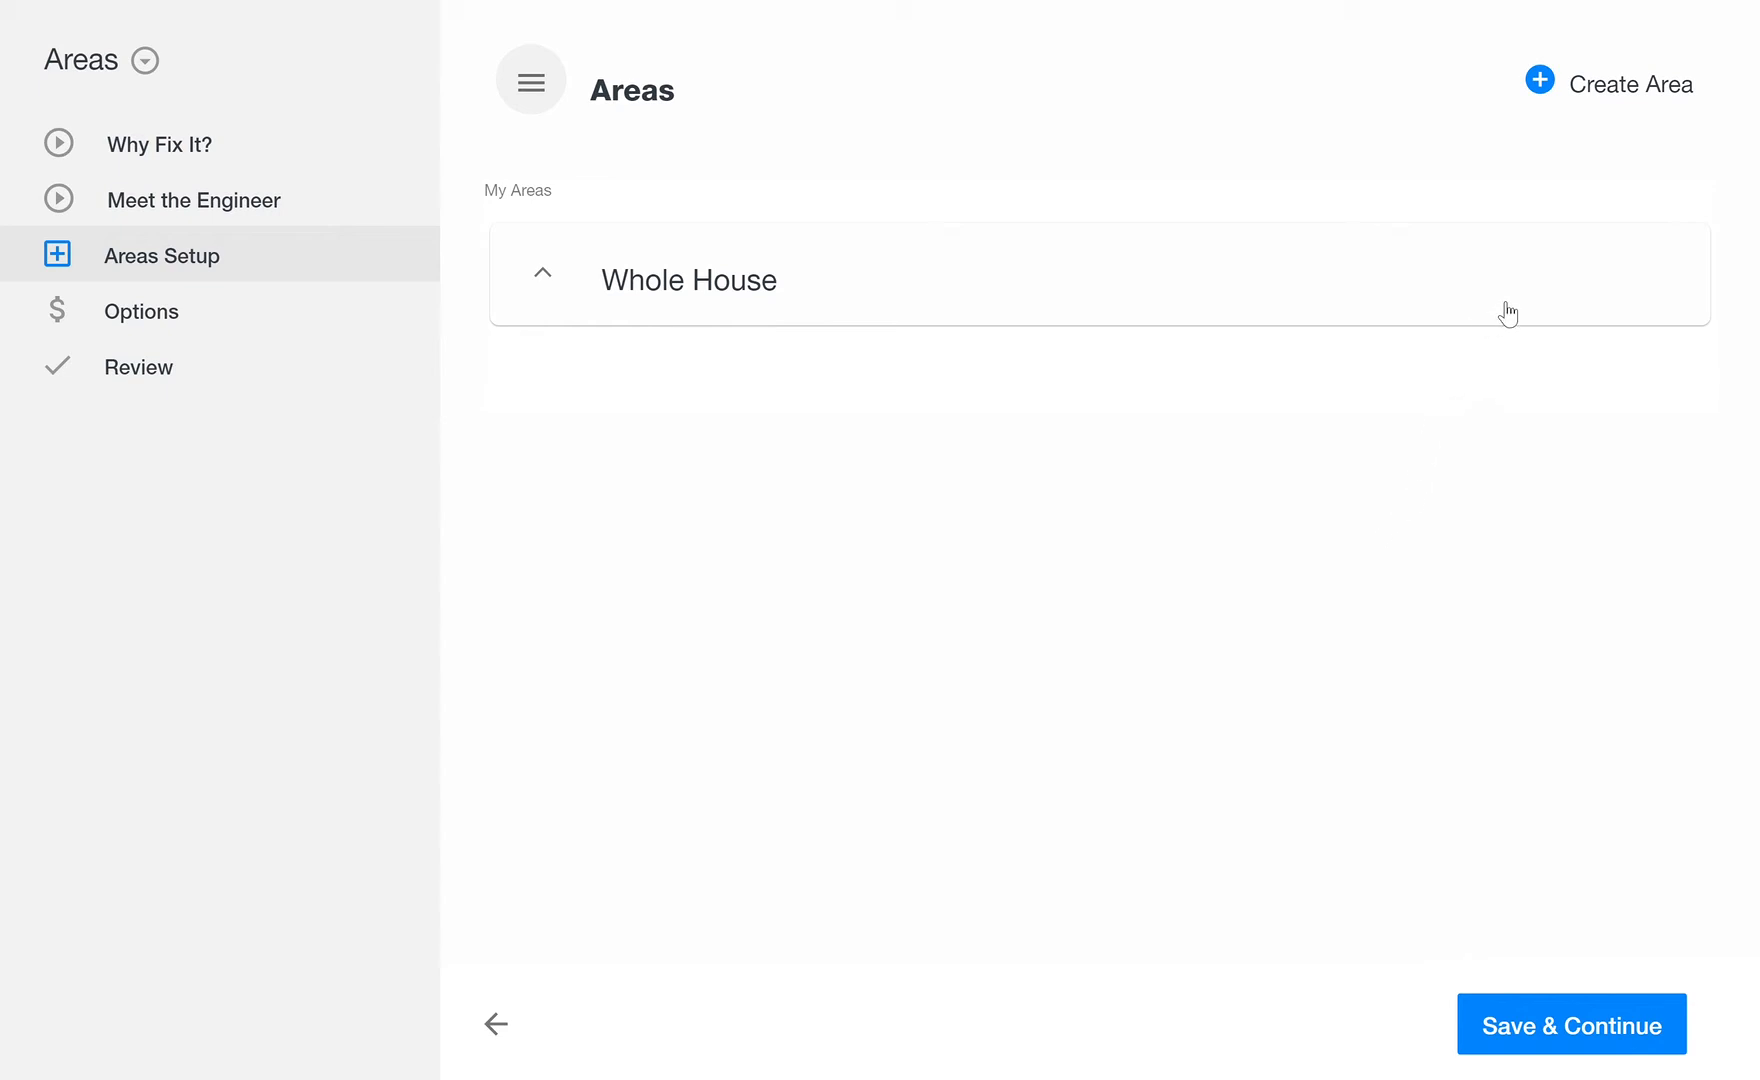
click(1540, 82)
click(1001, 280)
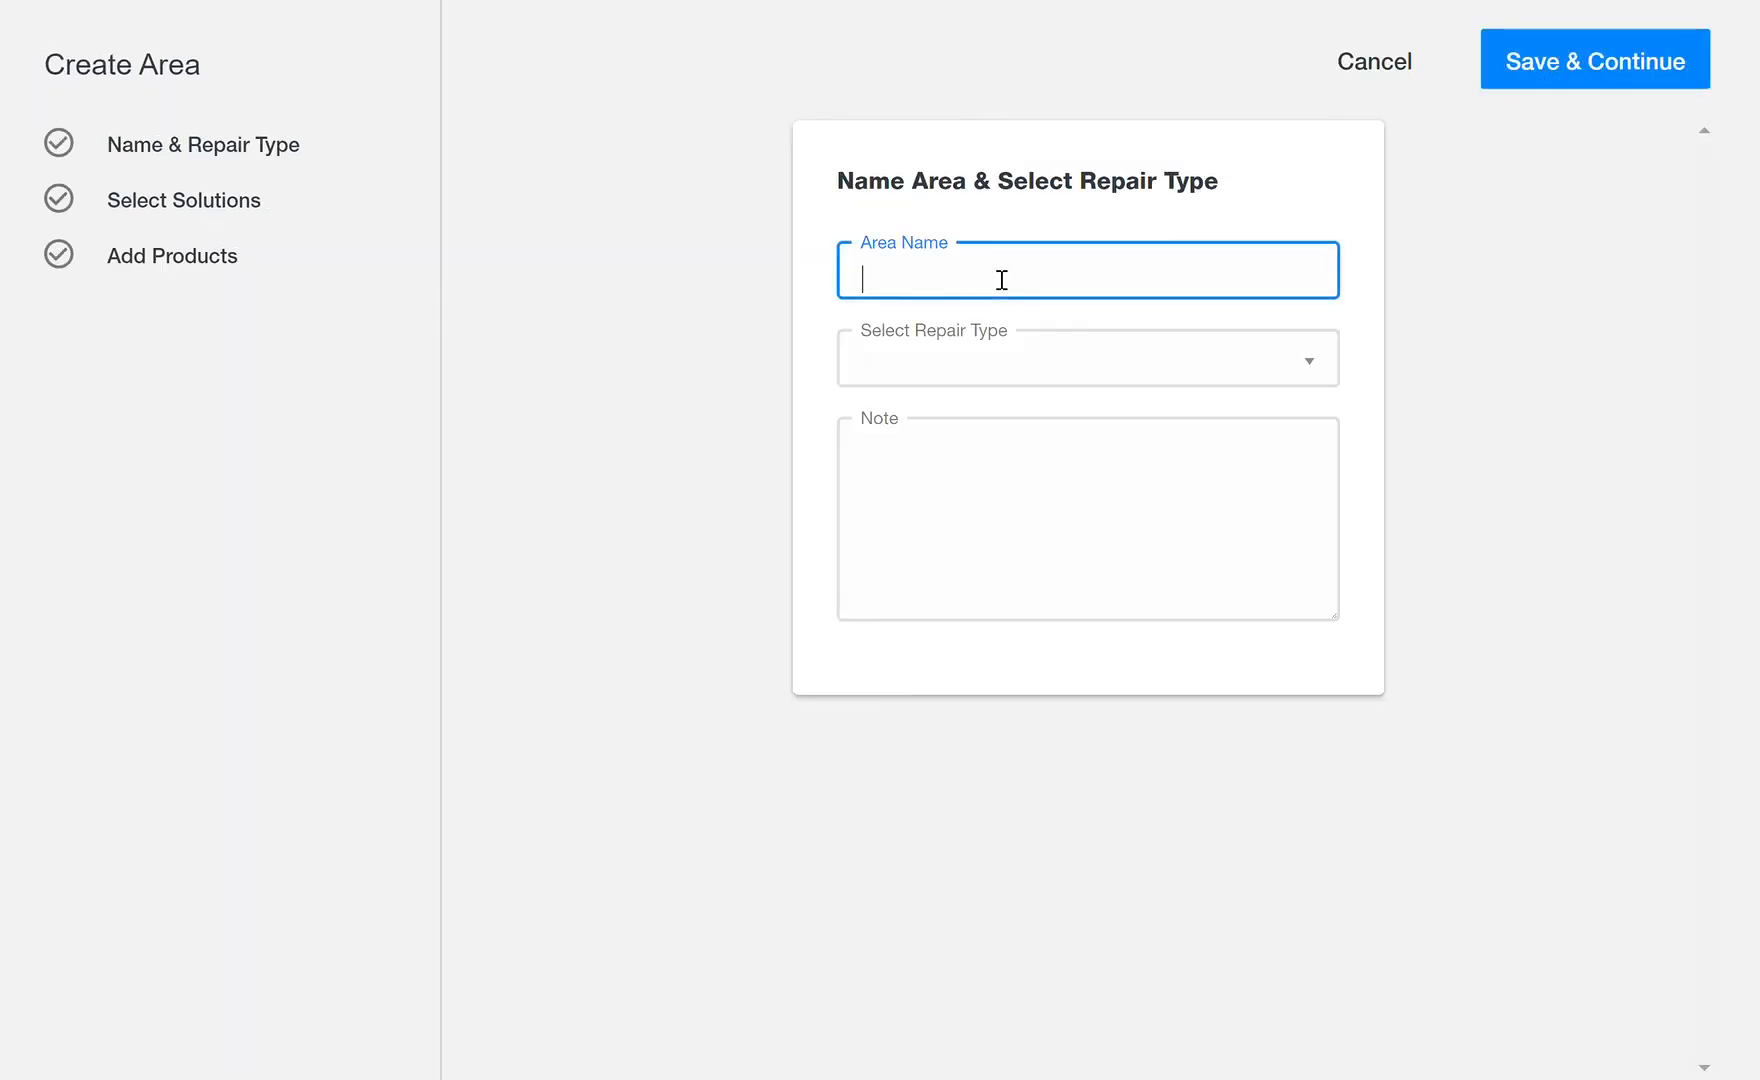
text(North Area)
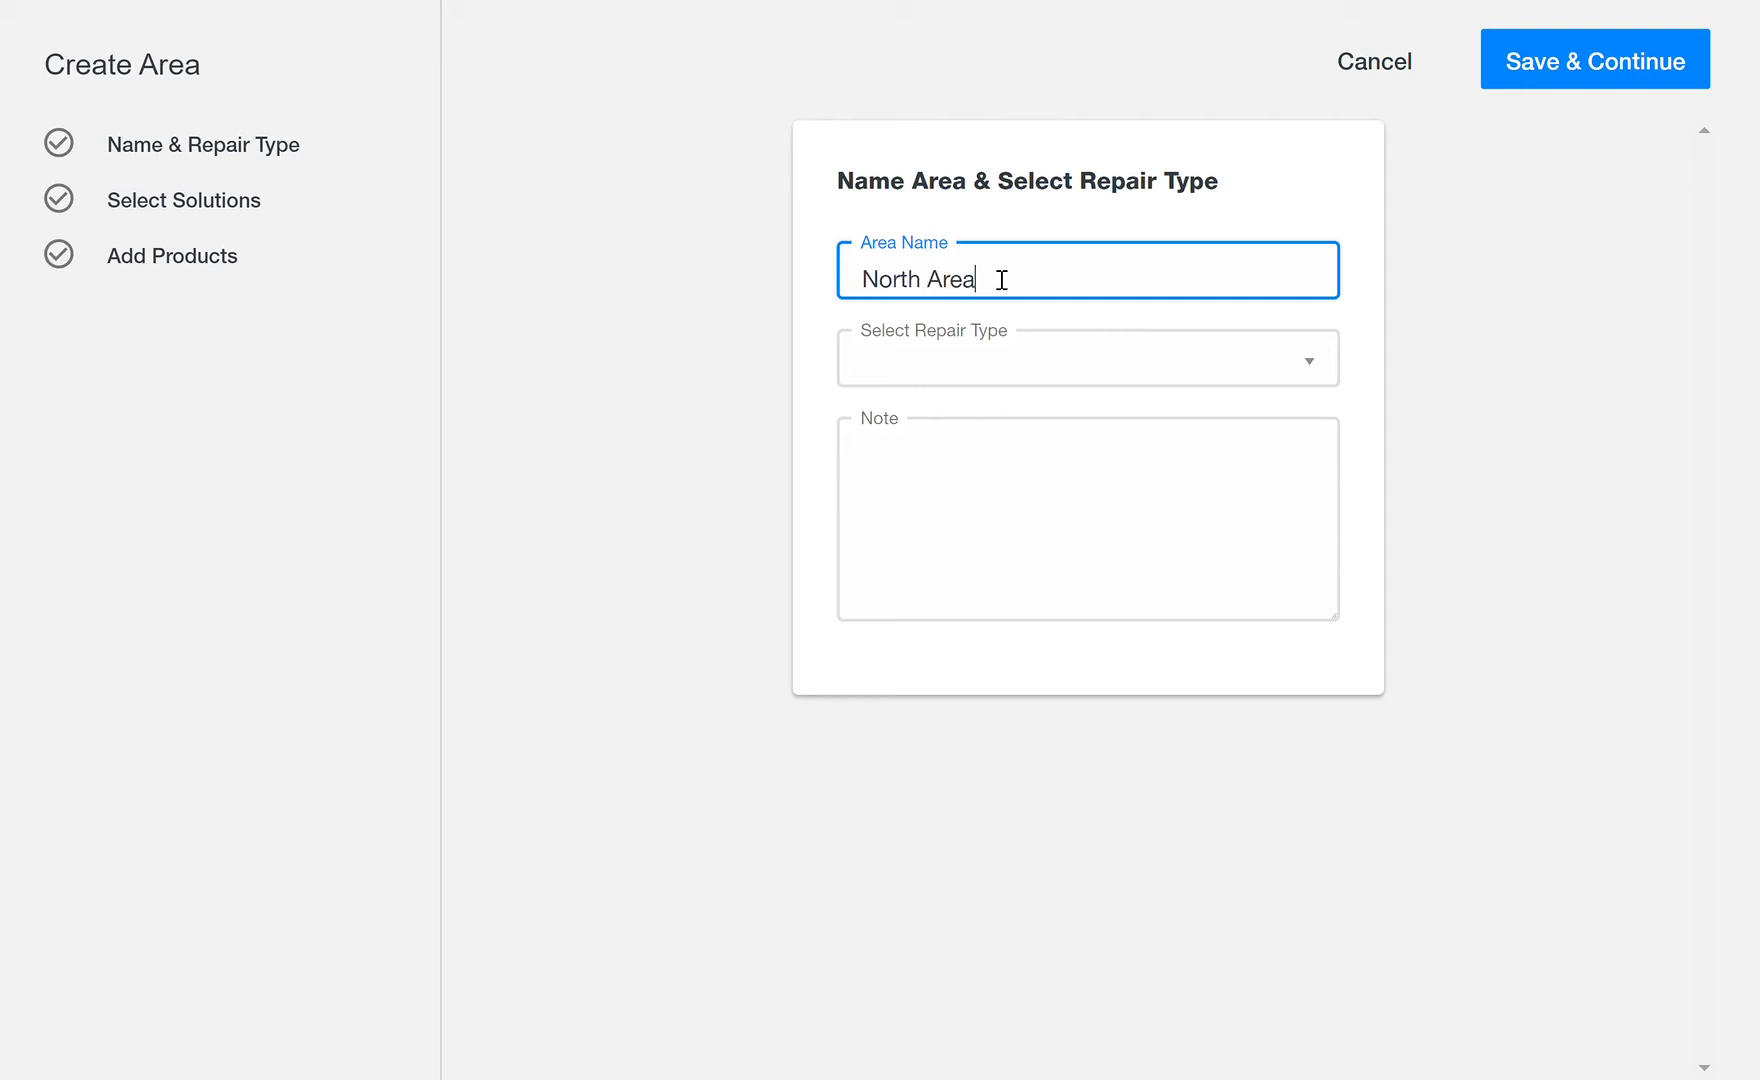
text( (Laundry Room))
click(1322, 358)
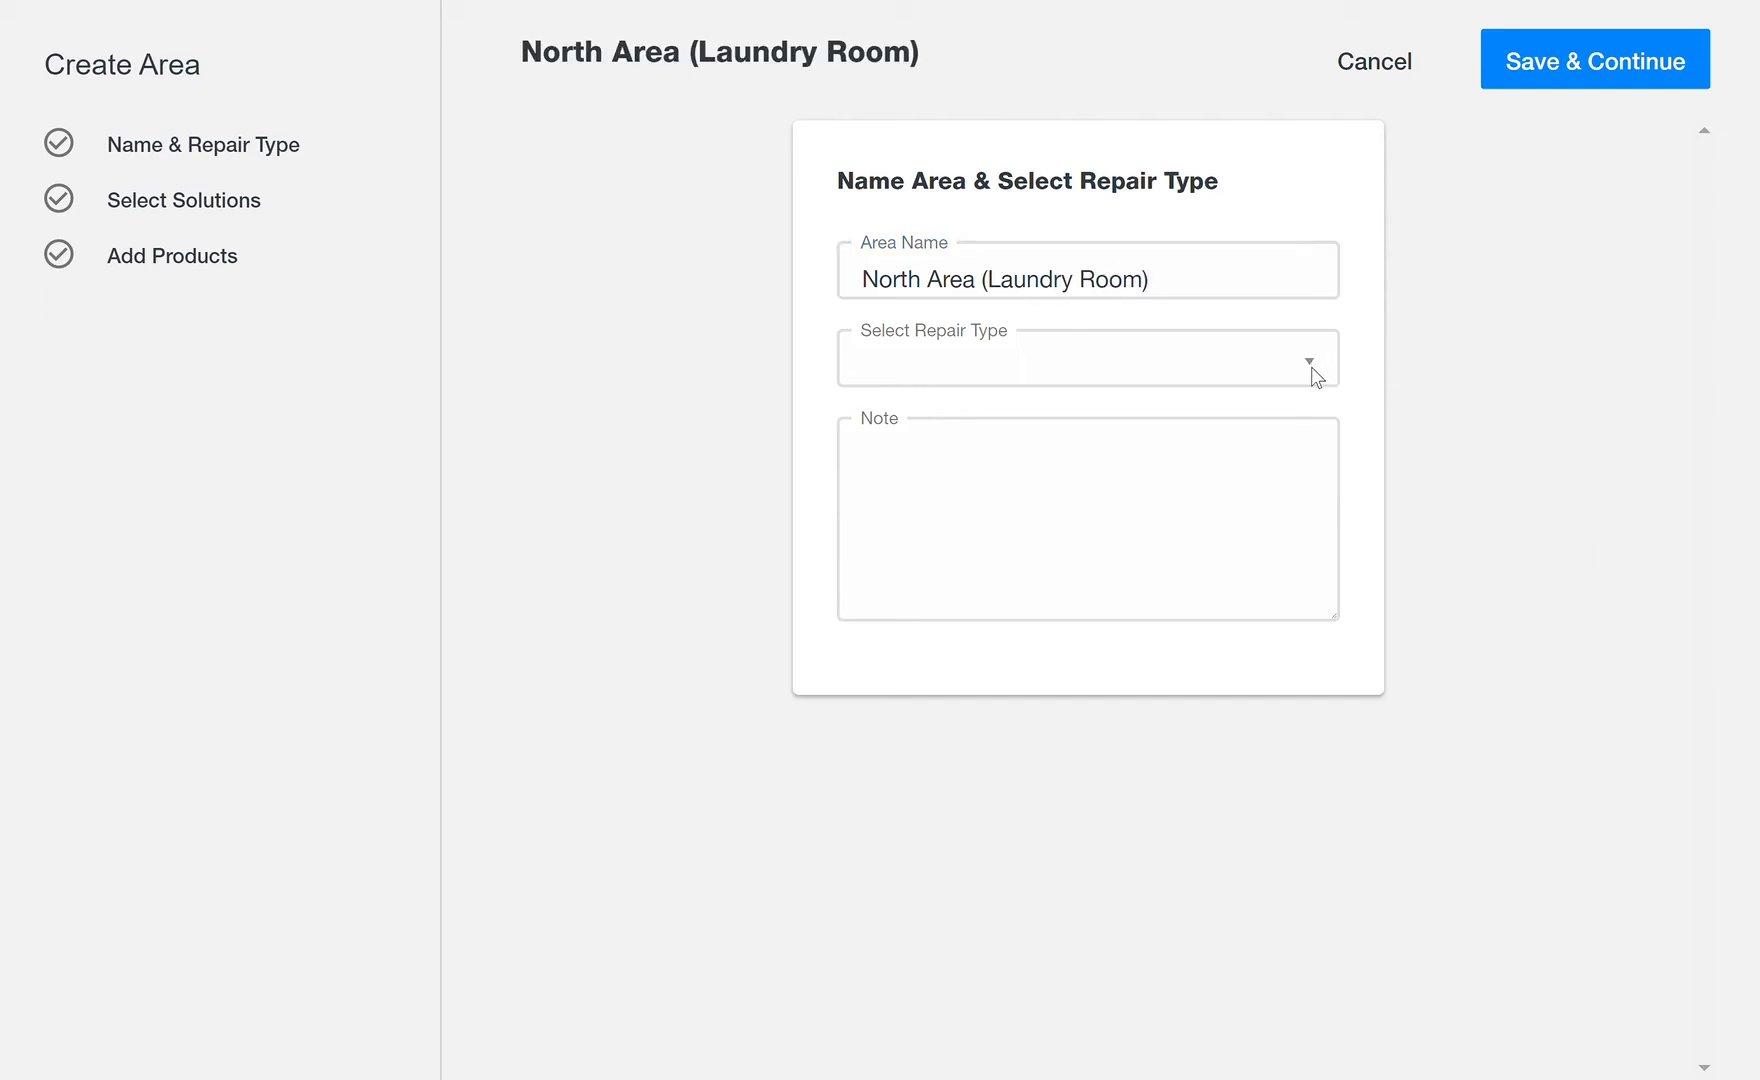
click(1160, 420)
Step: Add the area note "Has new carpeting on first floor, would like it to be covered. Enter through the front door." and save
click(1183, 491)
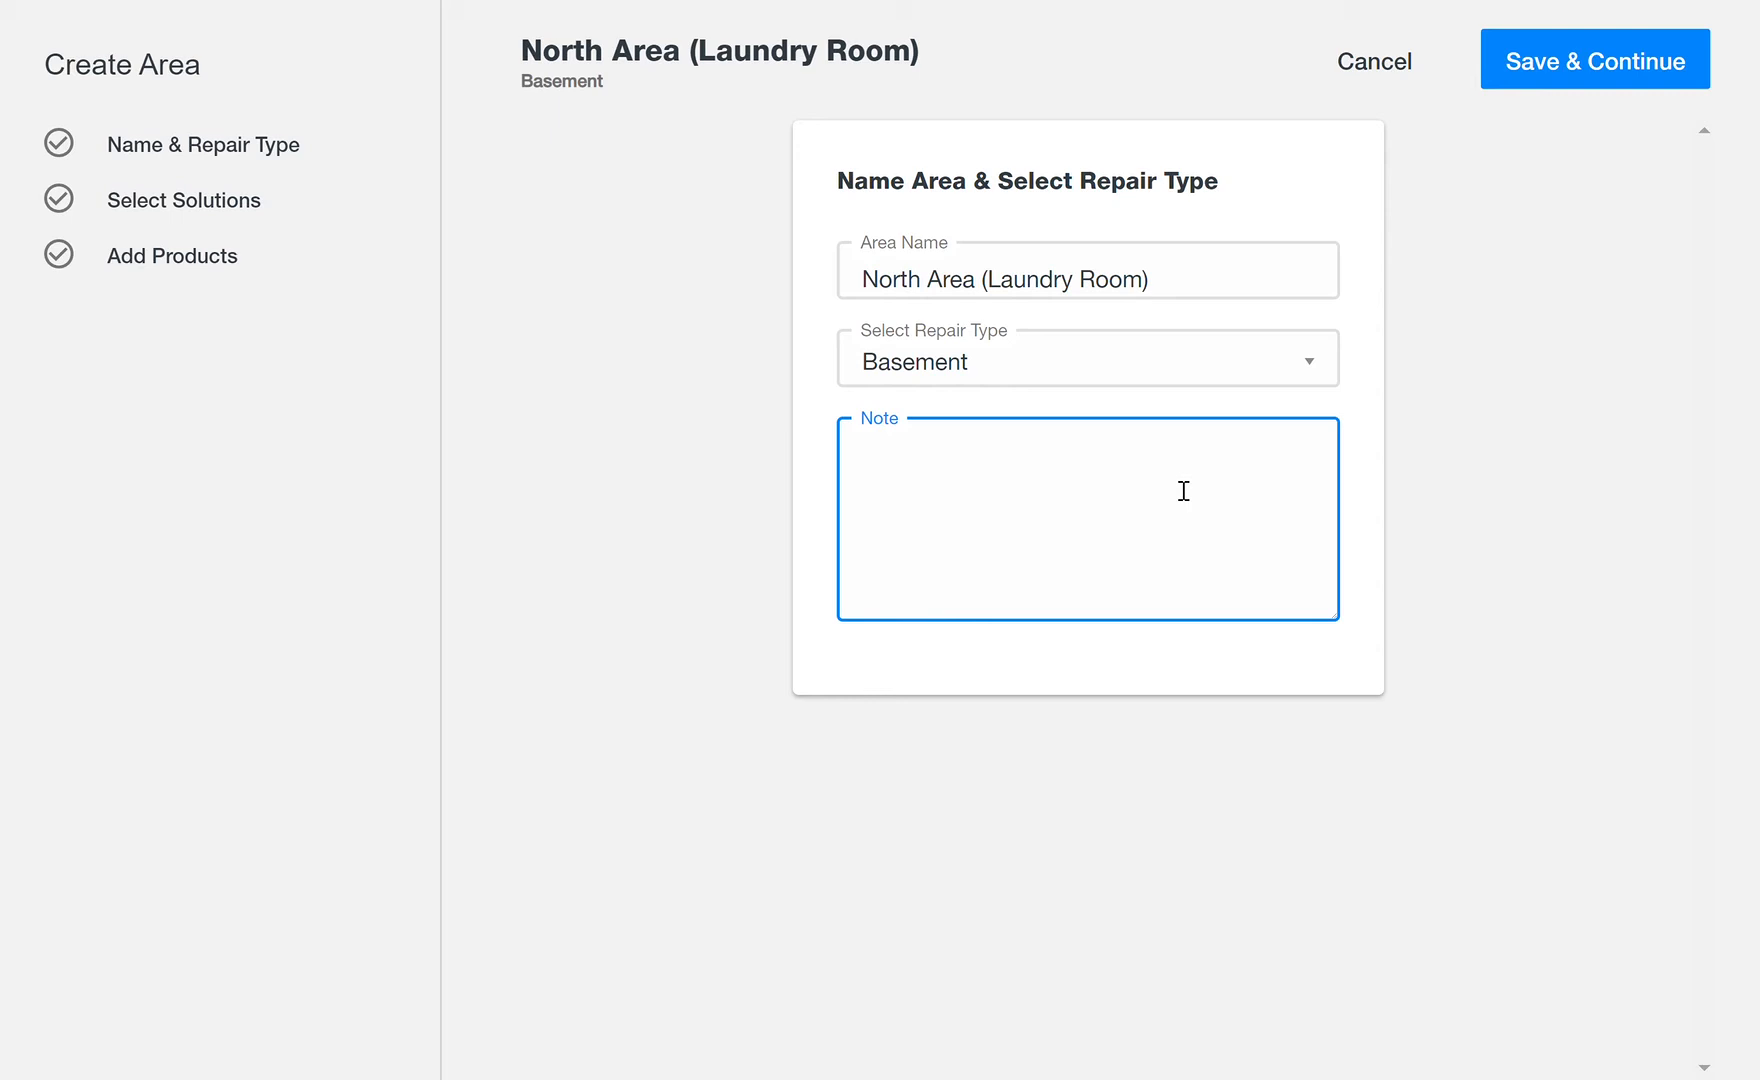
text(Has new carpeting on first floor, would like it t)
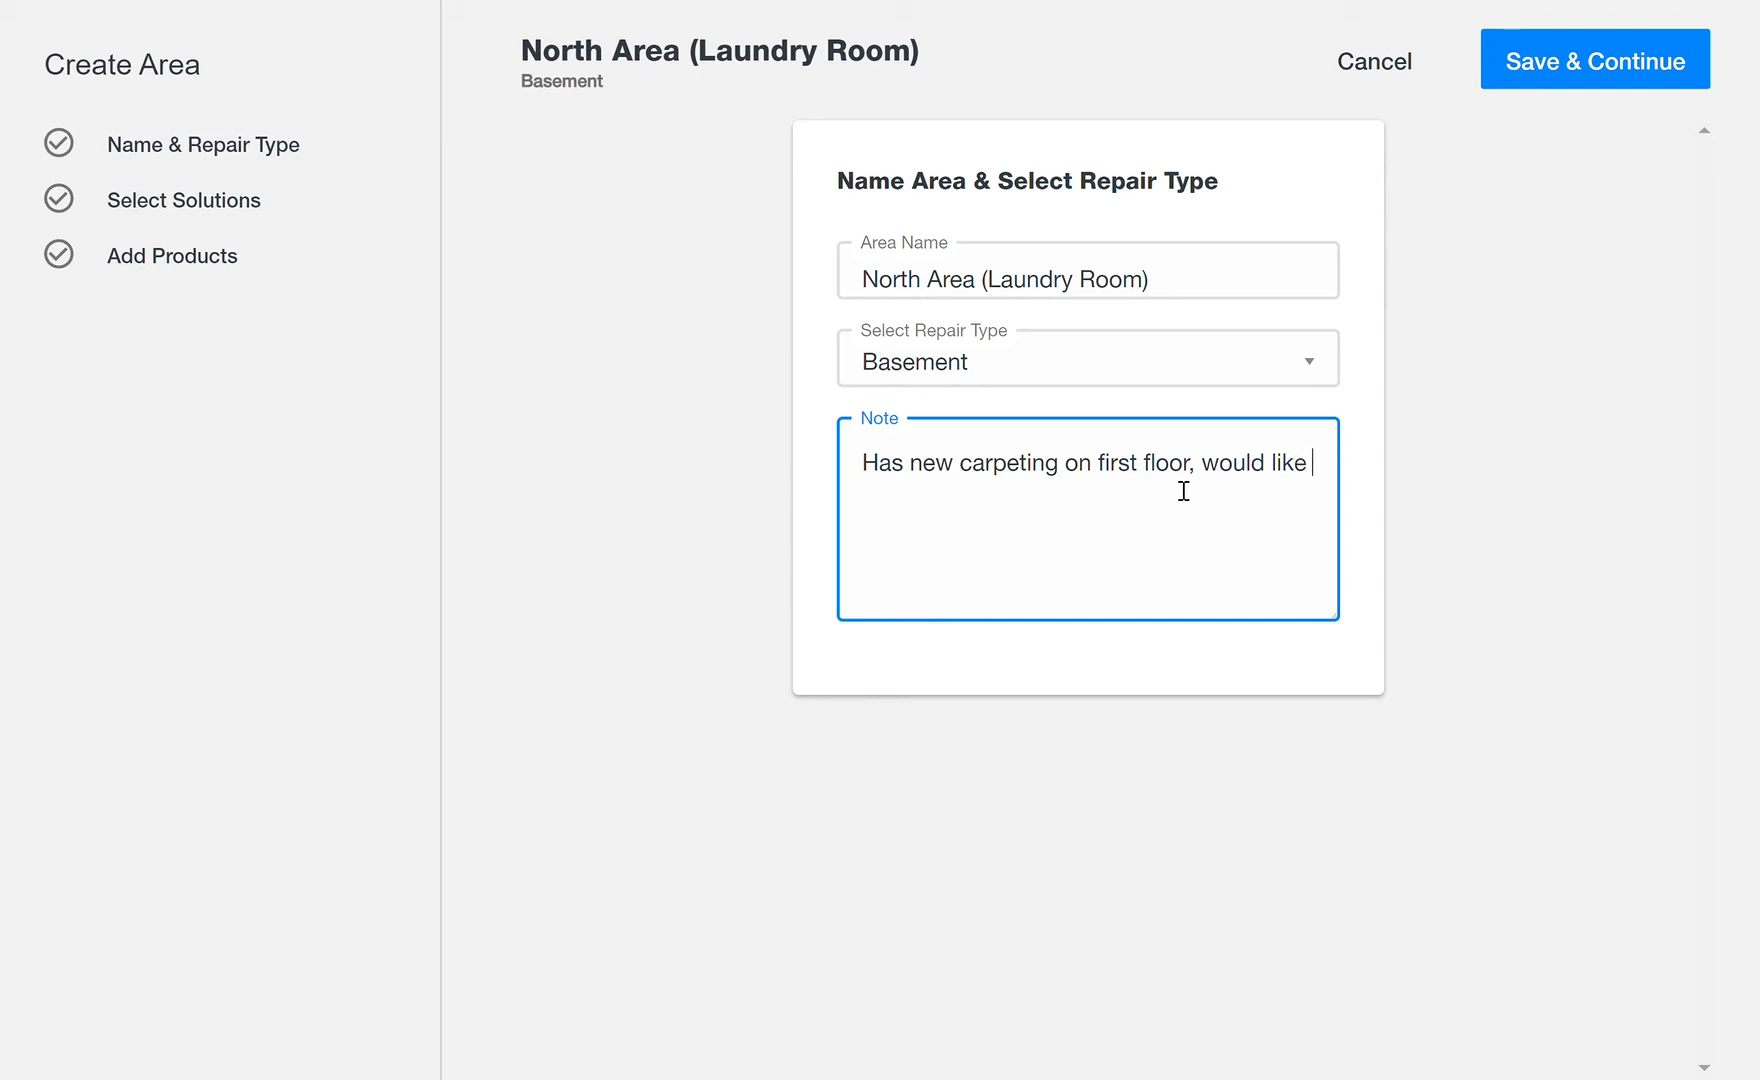
text(o be covered.)
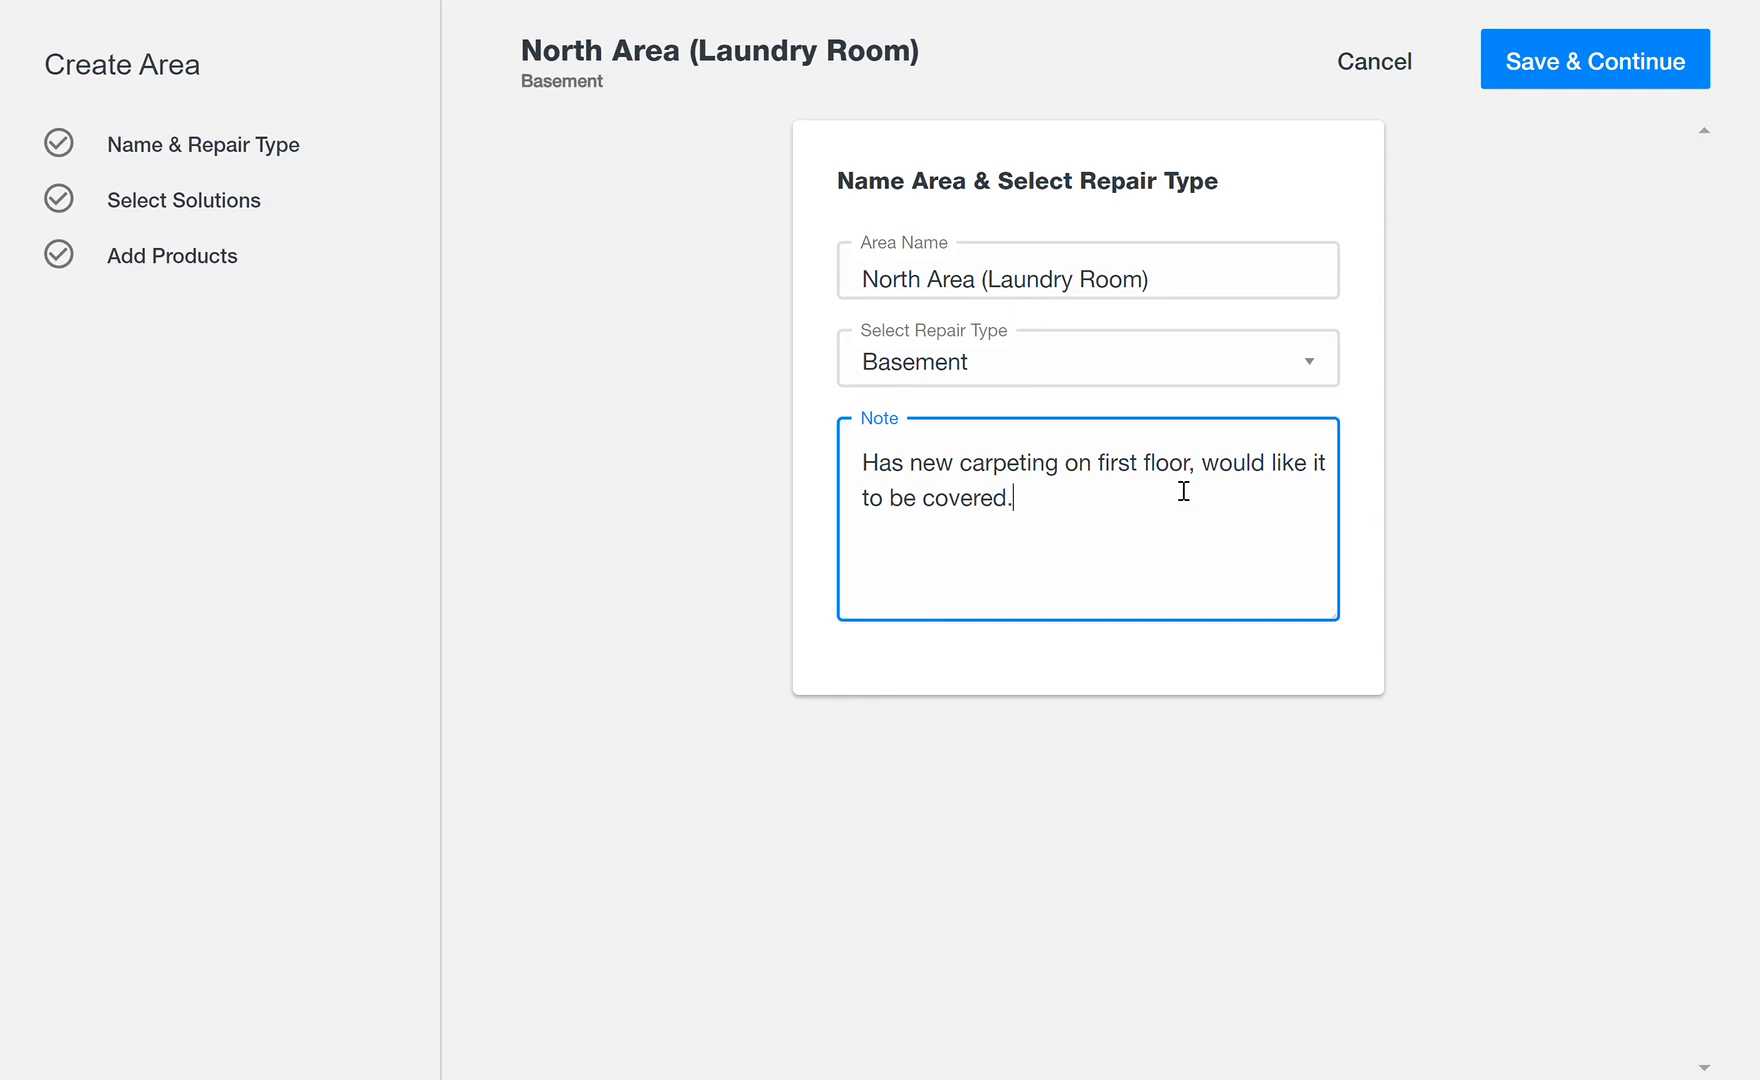
text( Ener)
key(BackSpace)
key(BackSpace)
text(ter tr)
key(BackSpace)
text(hrough the fro)
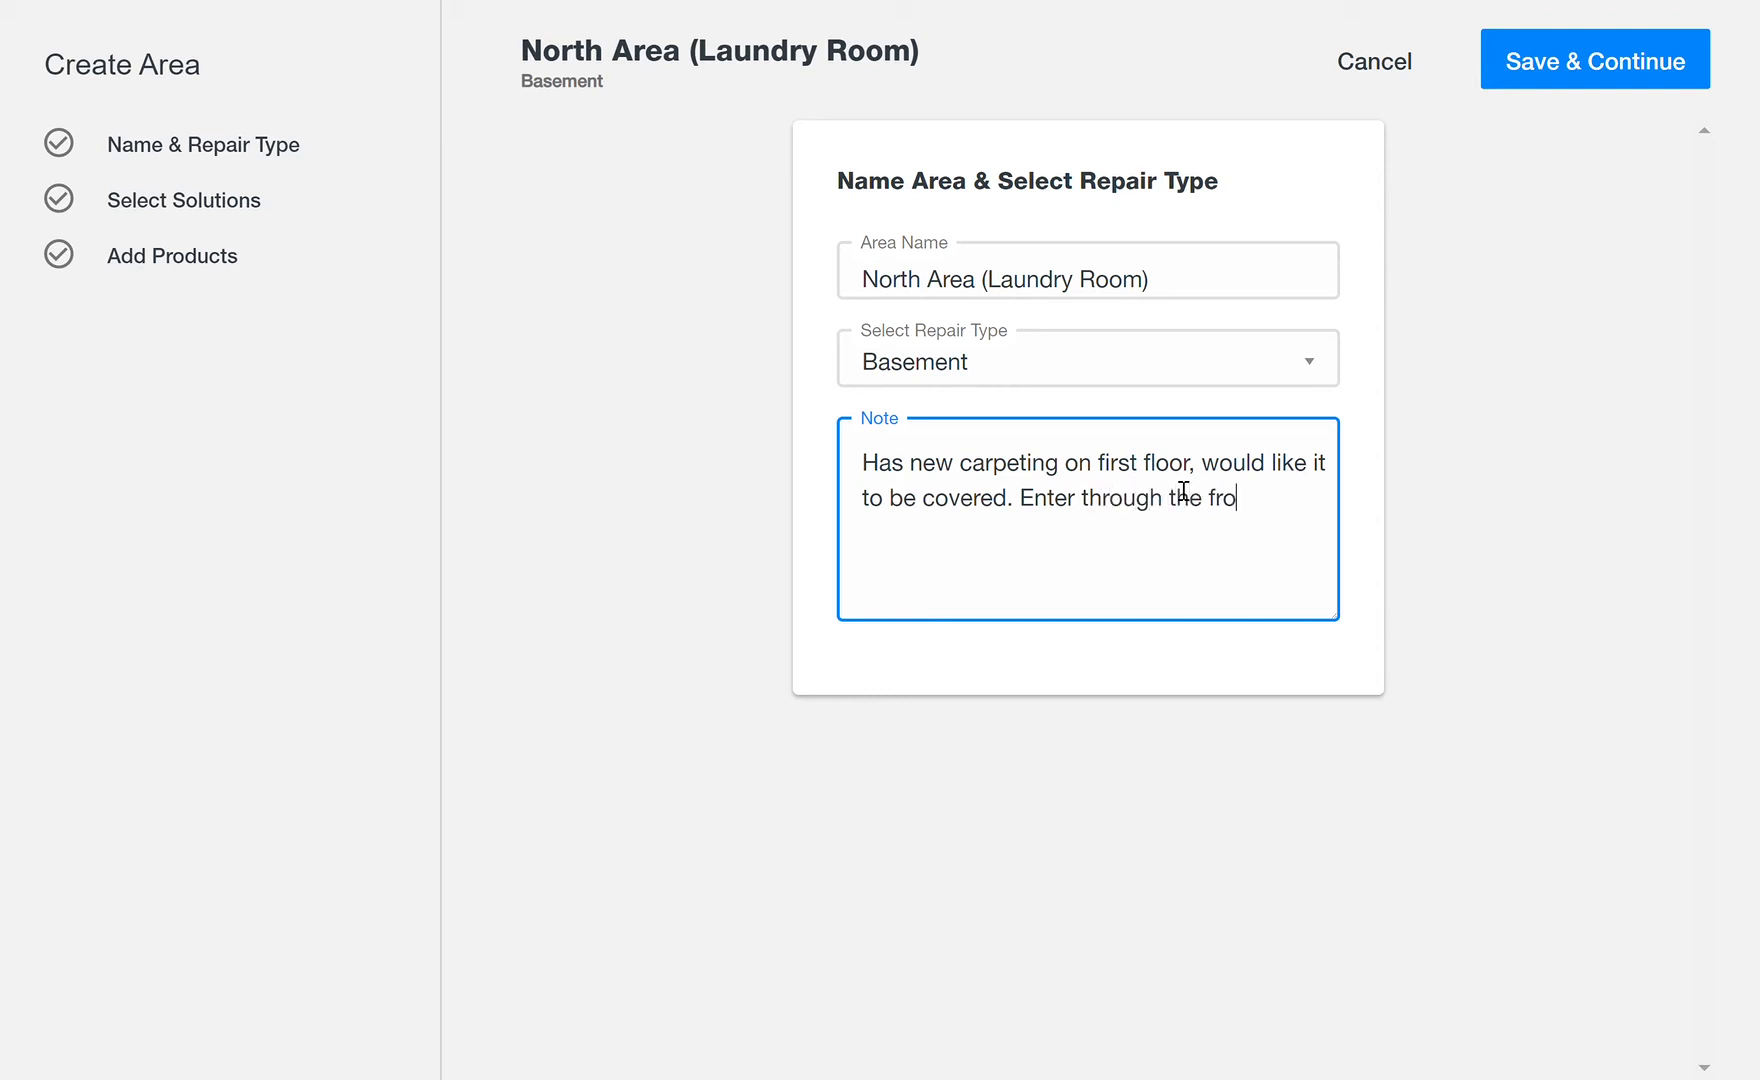
text(nt door.)
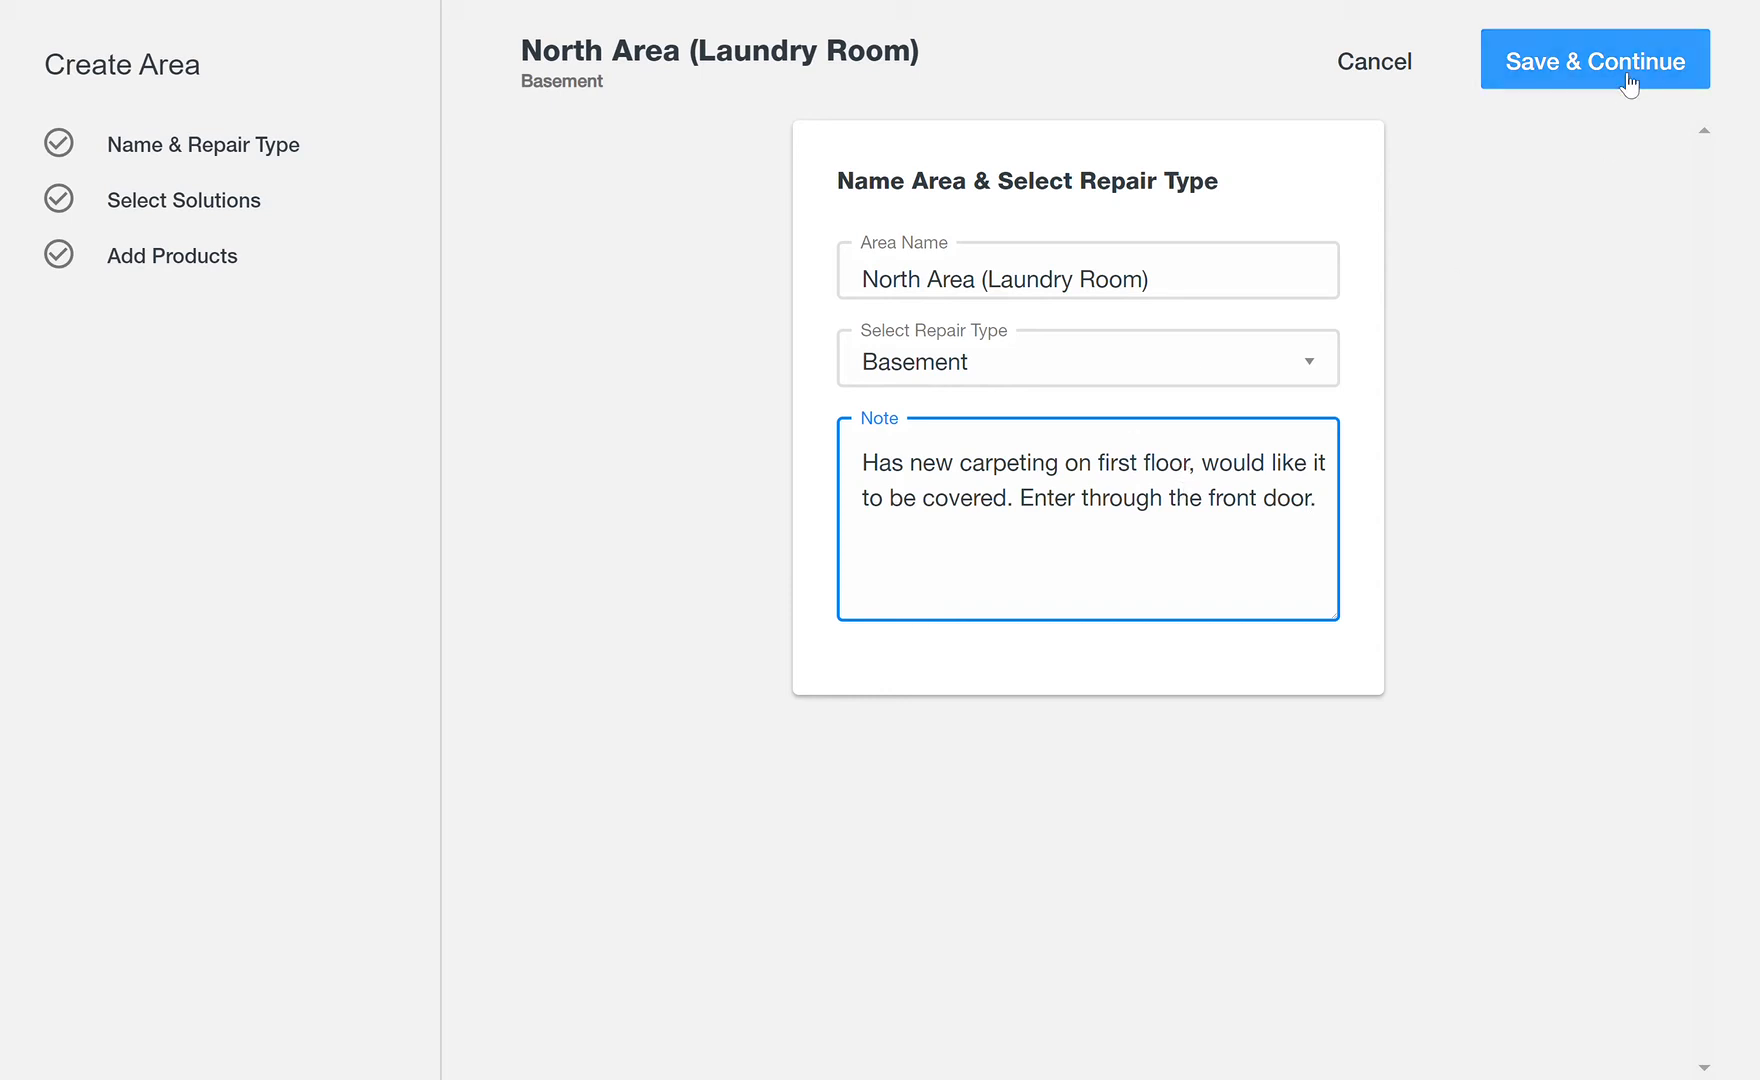
click(1589, 70)
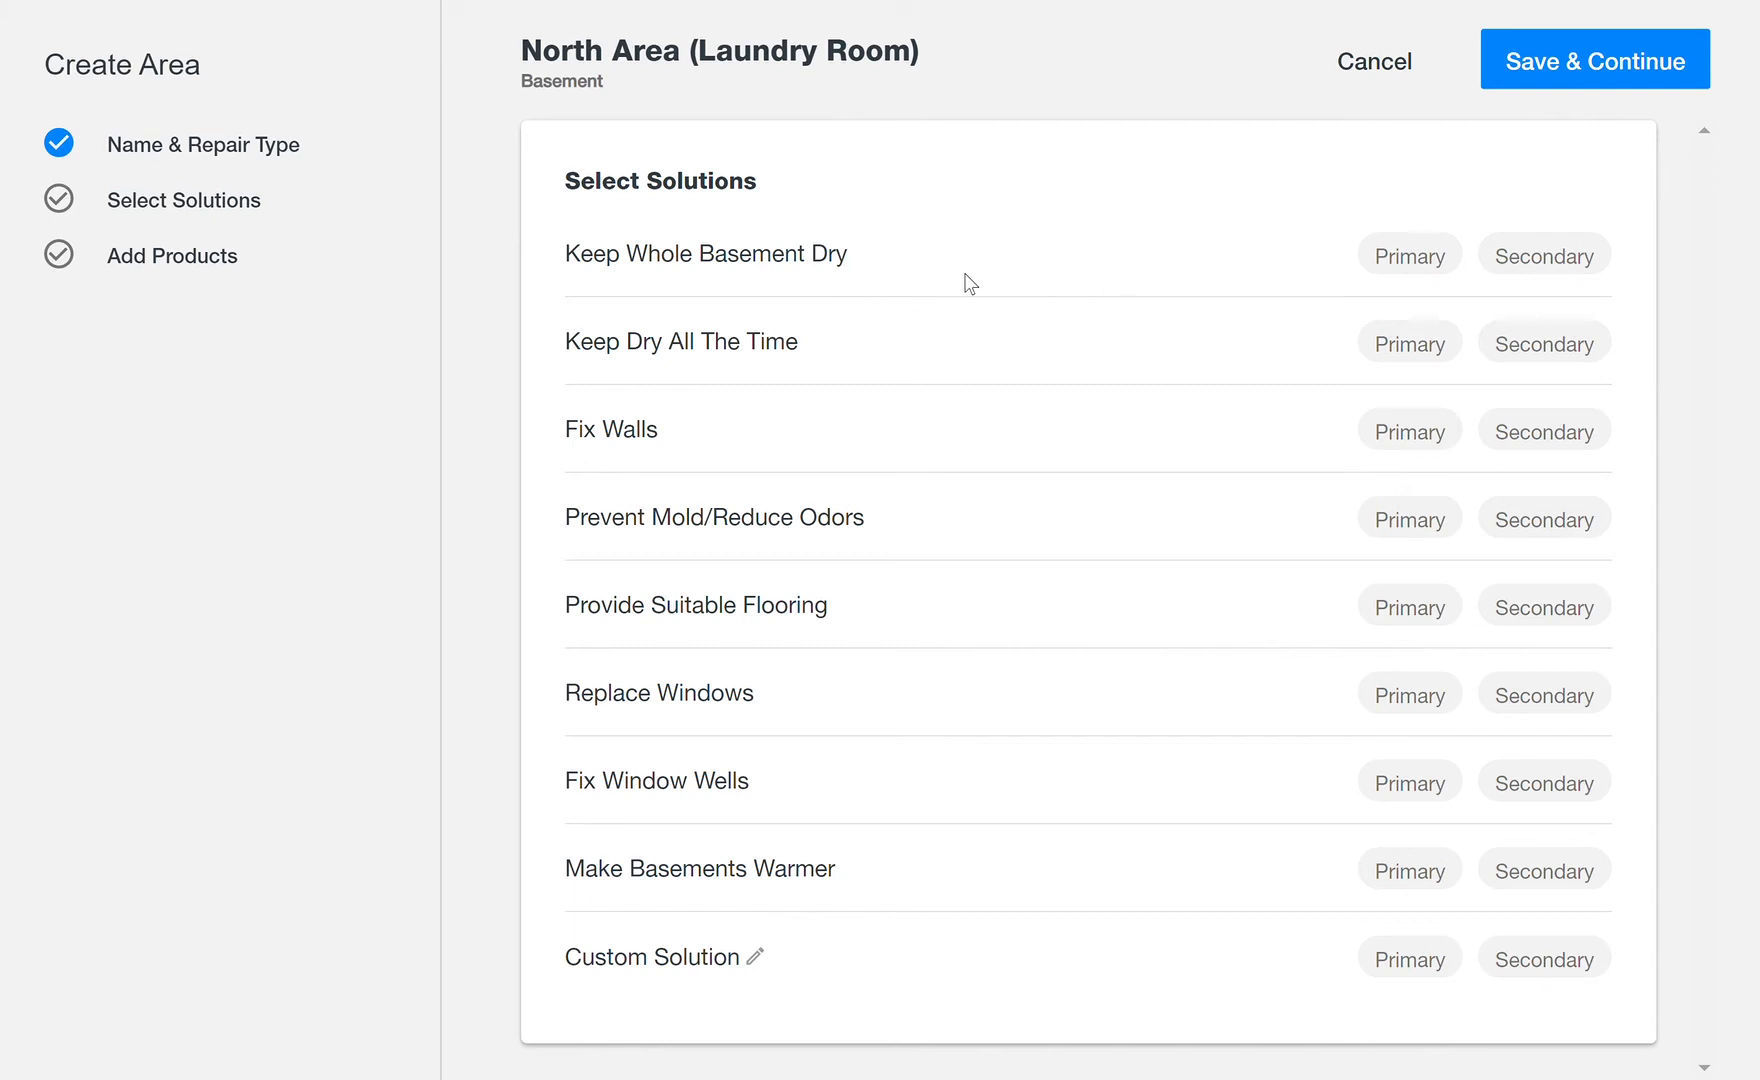
Step: Mark Keep Whole Basement Dry and Keep Dry All The Time as primary solutions and Fix Walls as secondary, and save
click(1426, 256)
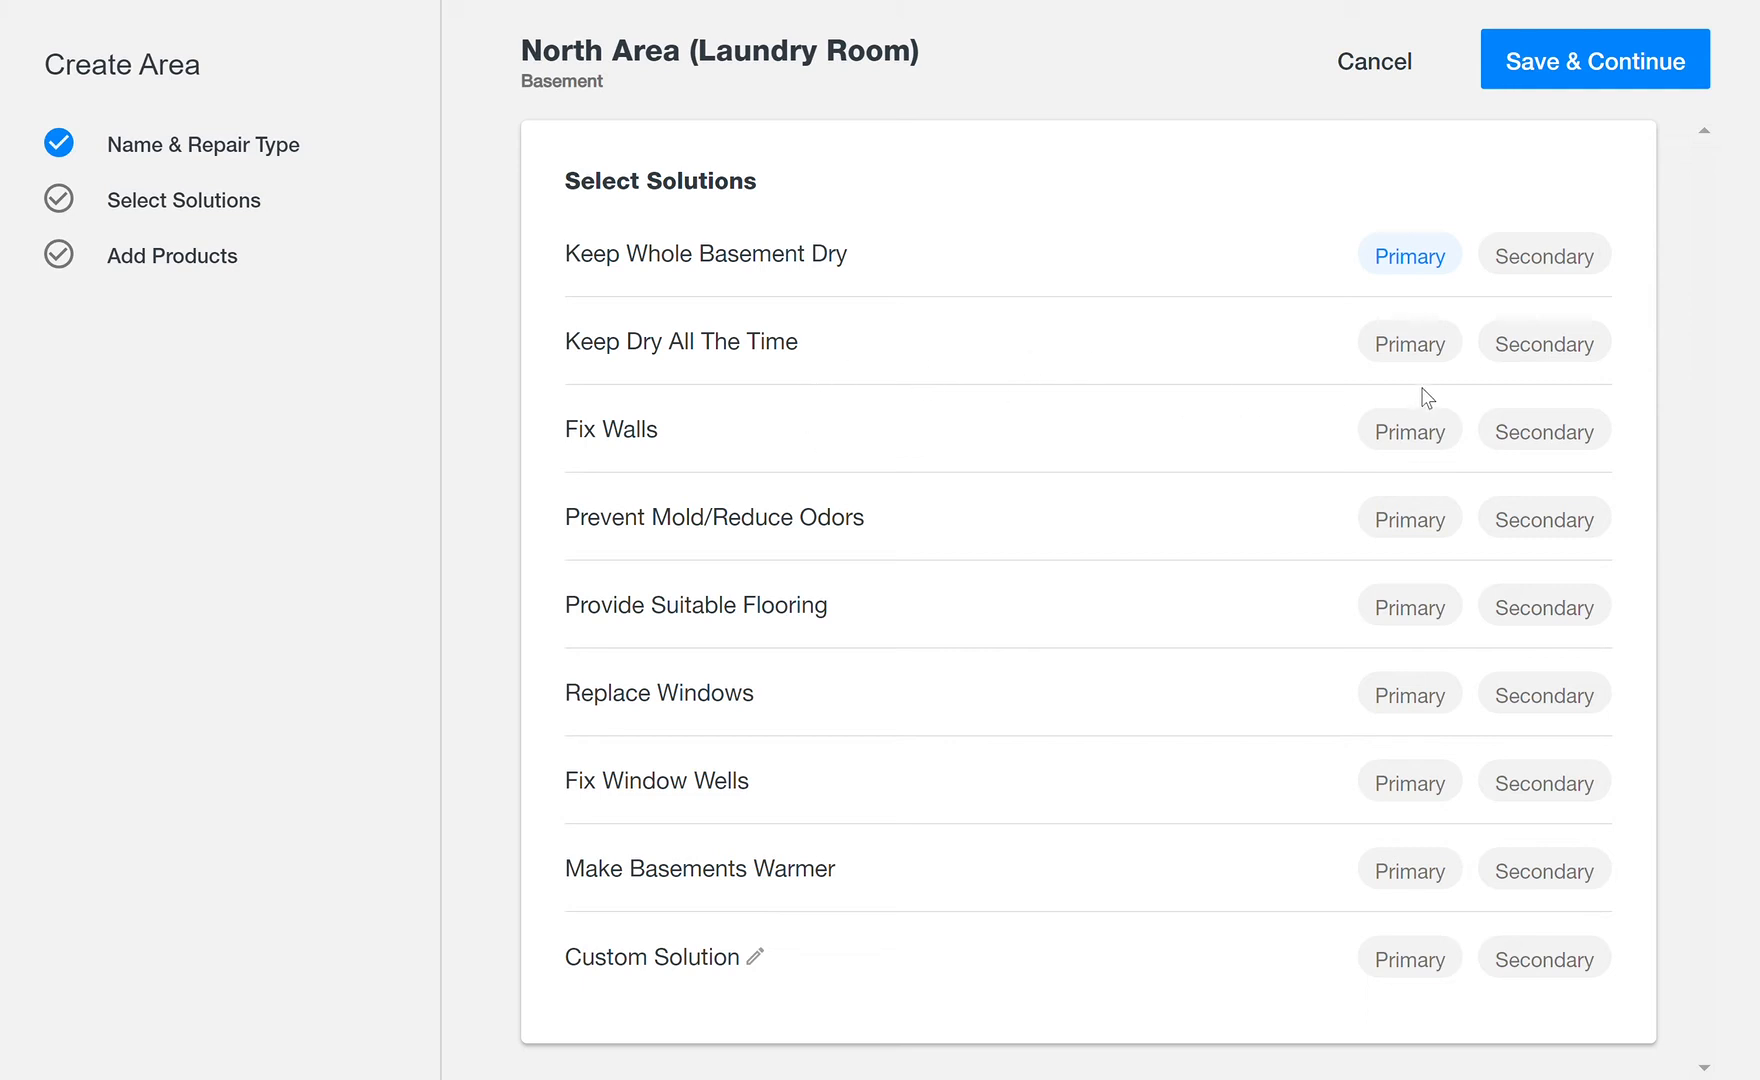
click(1427, 350)
click(1566, 436)
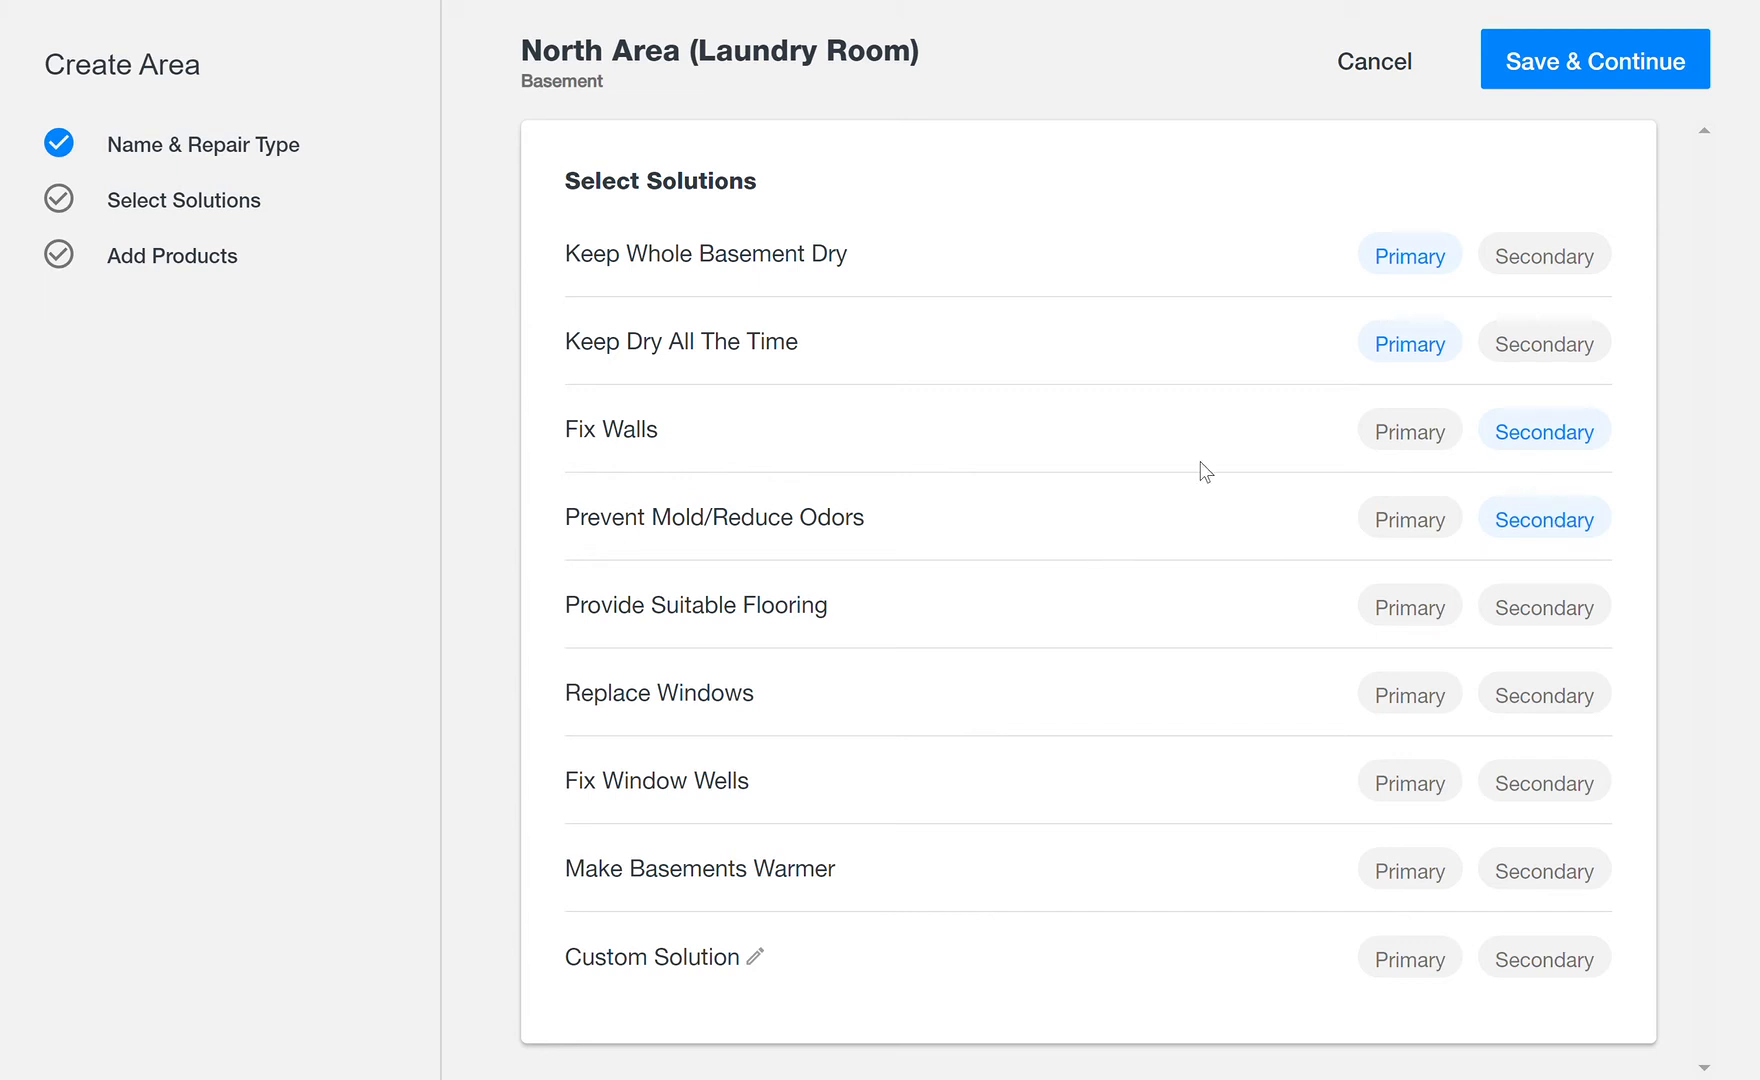
click(1615, 72)
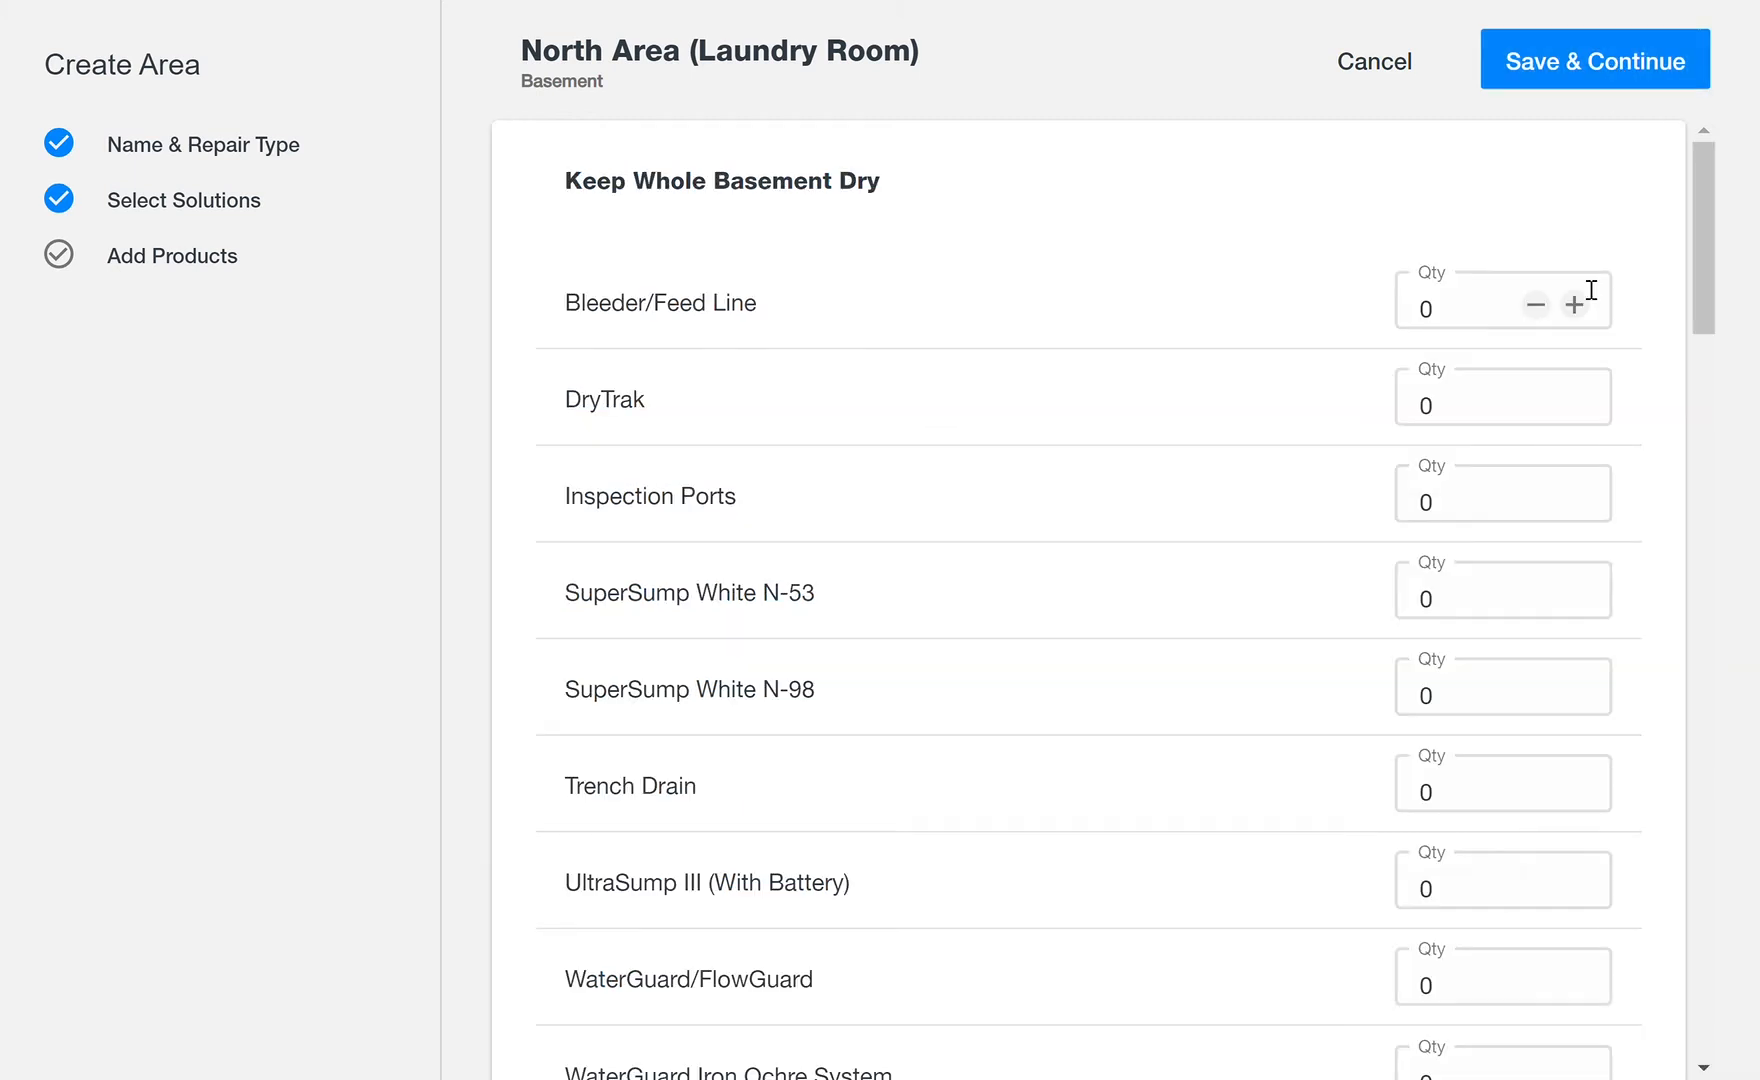
Step: Set the WaterGuard Iron Ochre System quantity to 35 under Keep Whole Basement Dry
drag(1705, 282, 1678, 358)
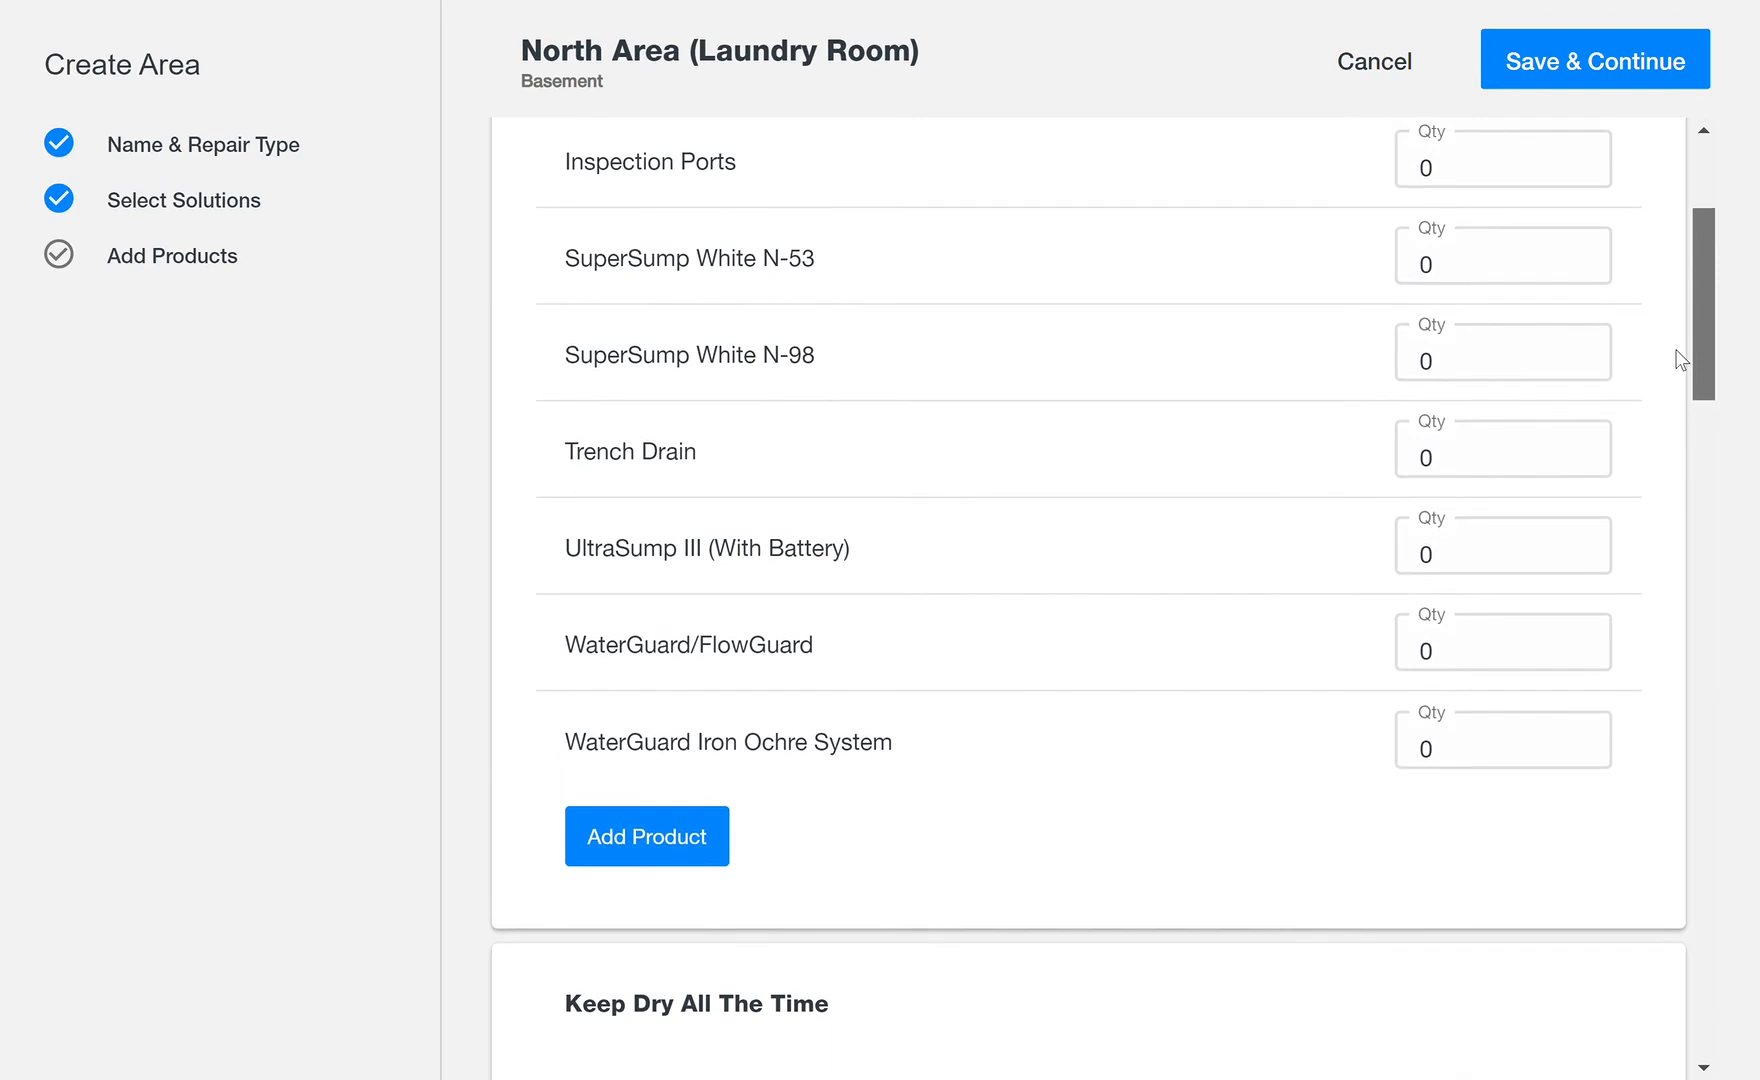
click(1446, 765)
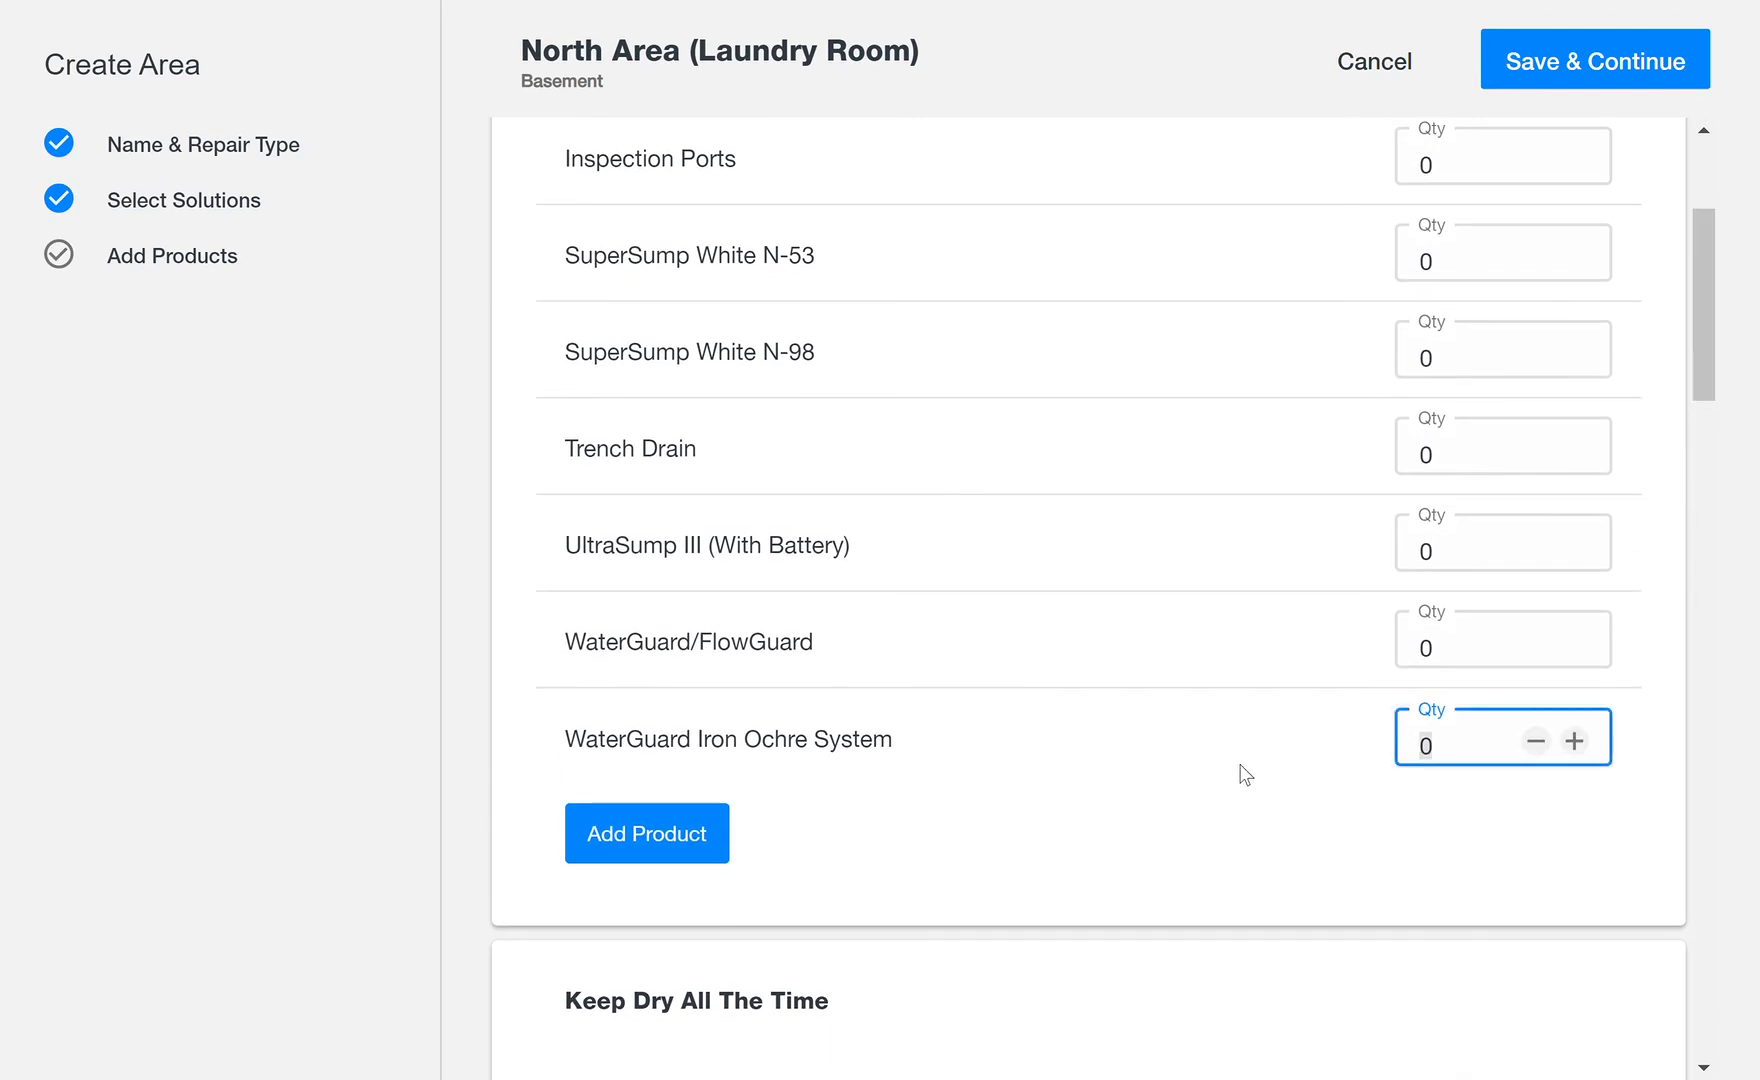
text(35)
Step: Set the Bleeder/Feed Line quantity to 20 and the Inspection Ports quantity to 6
scroll(1708, 338, up, 3)
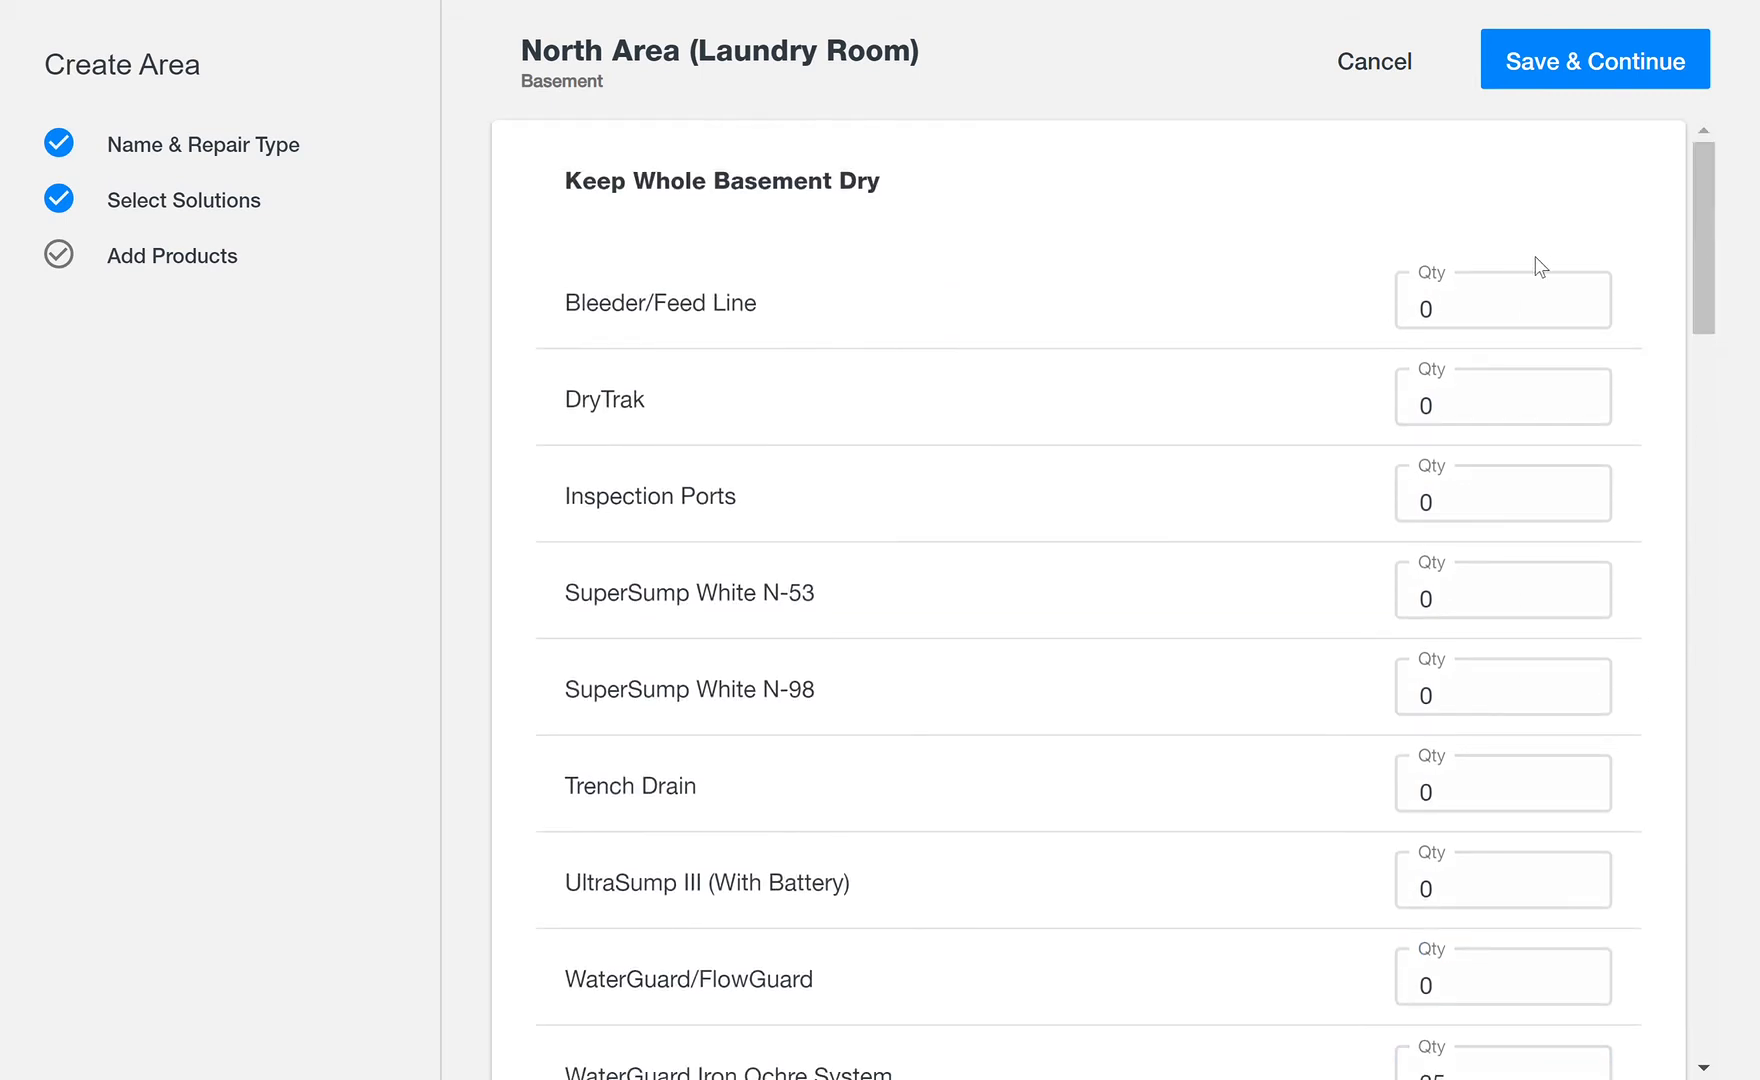
drag(1500, 310, 1247, 316)
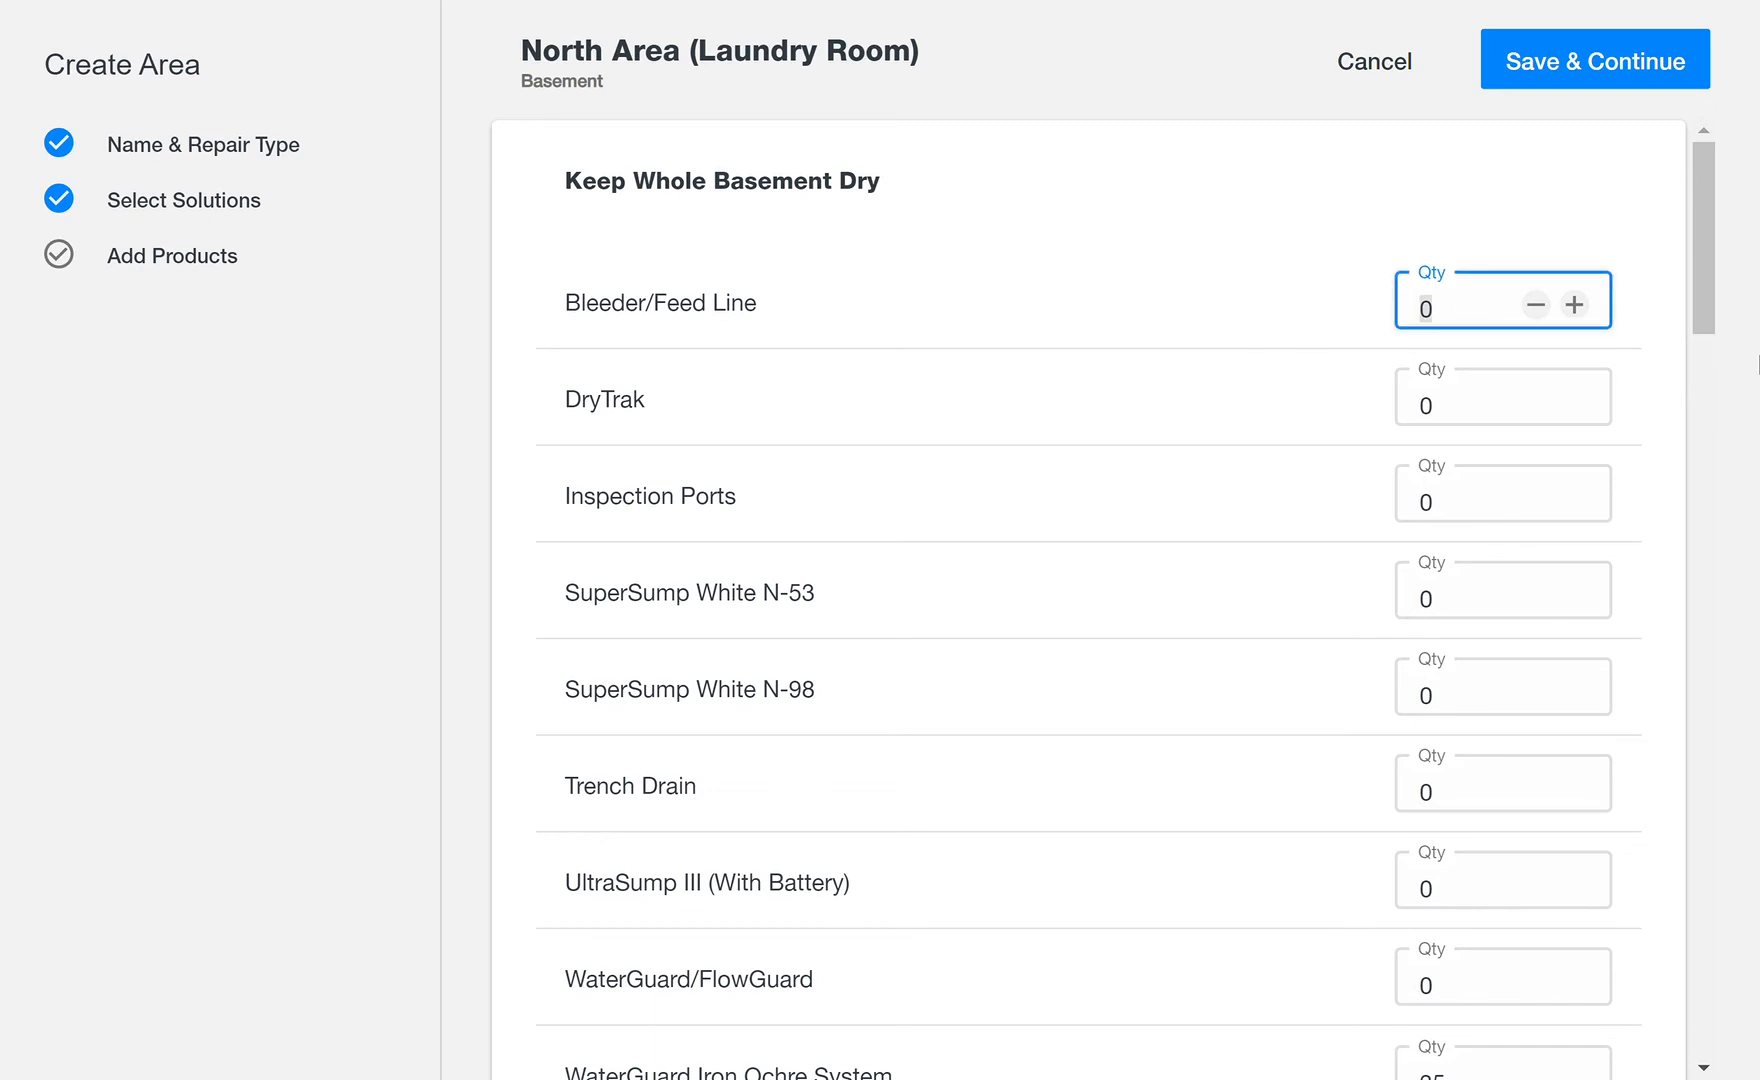
text(20)
click(1492, 519)
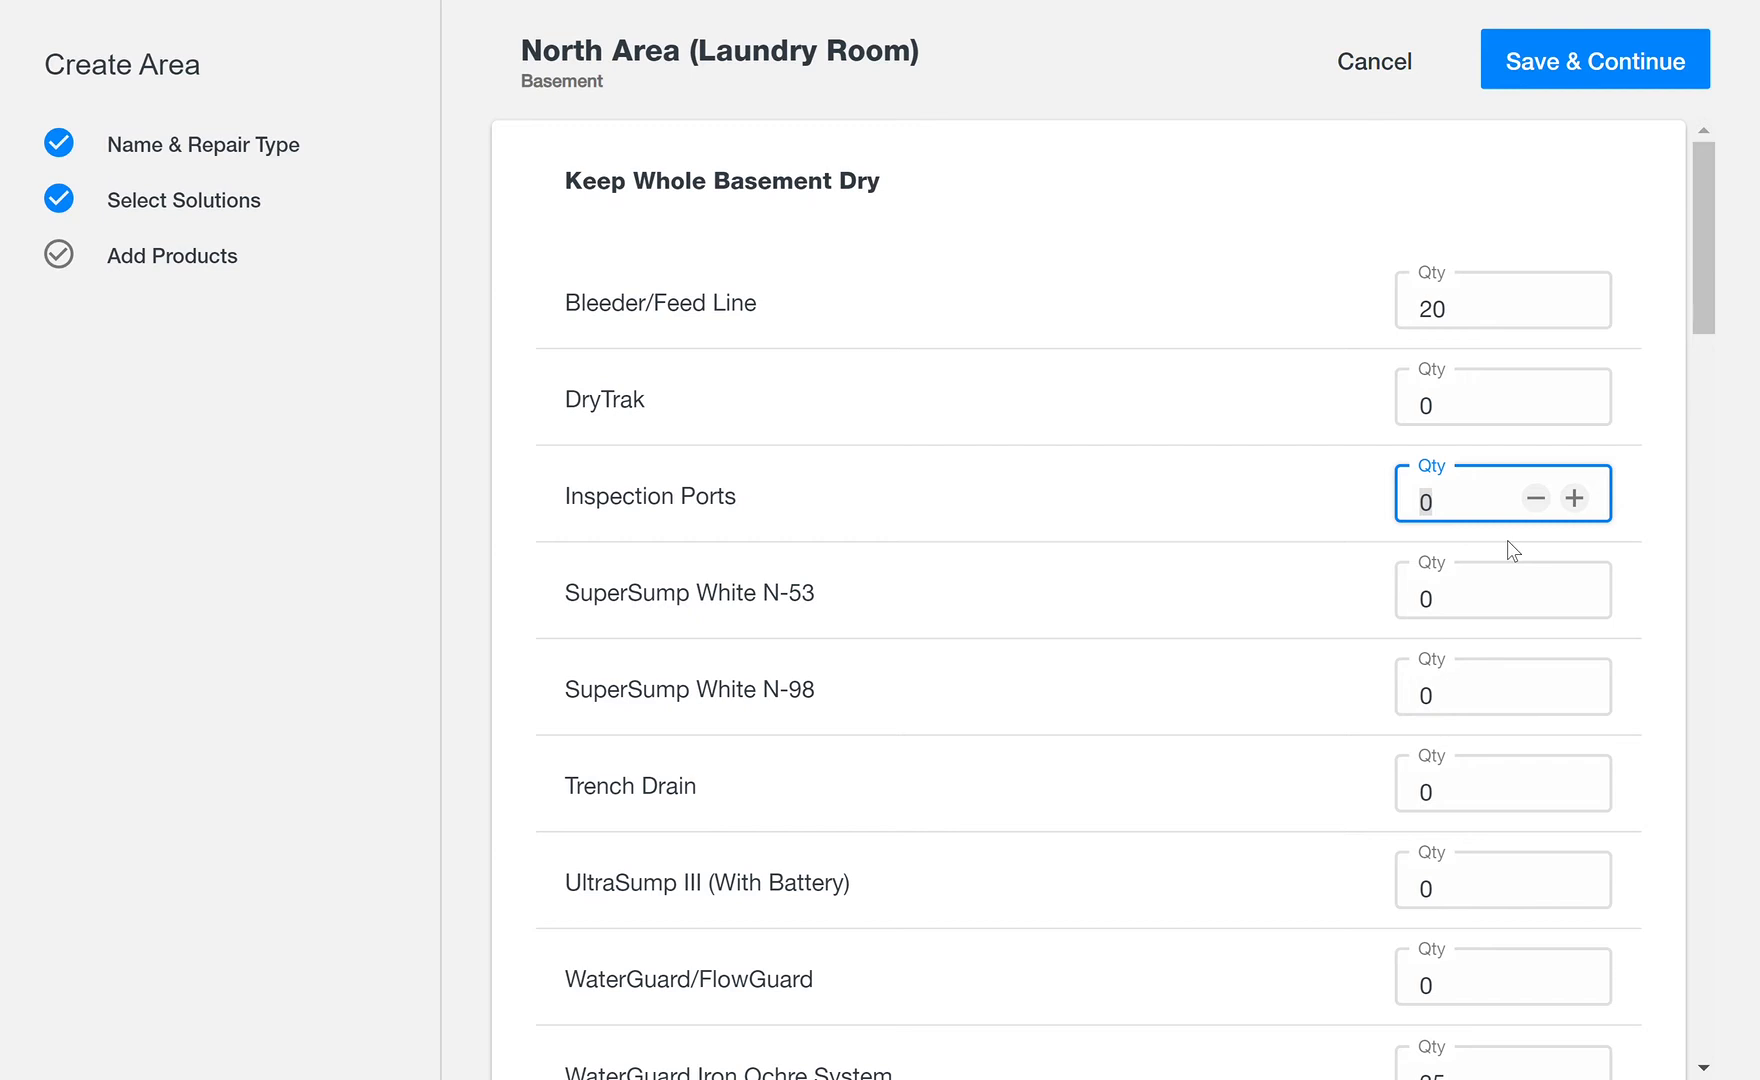
text(6)
Step: Under Keep Dry All The Time, set the TripleSafe and IceGuard/LawnScape Combo Kit quantities to 1 each
drag(1705, 300, 1711, 582)
click(1458, 798)
text(1)
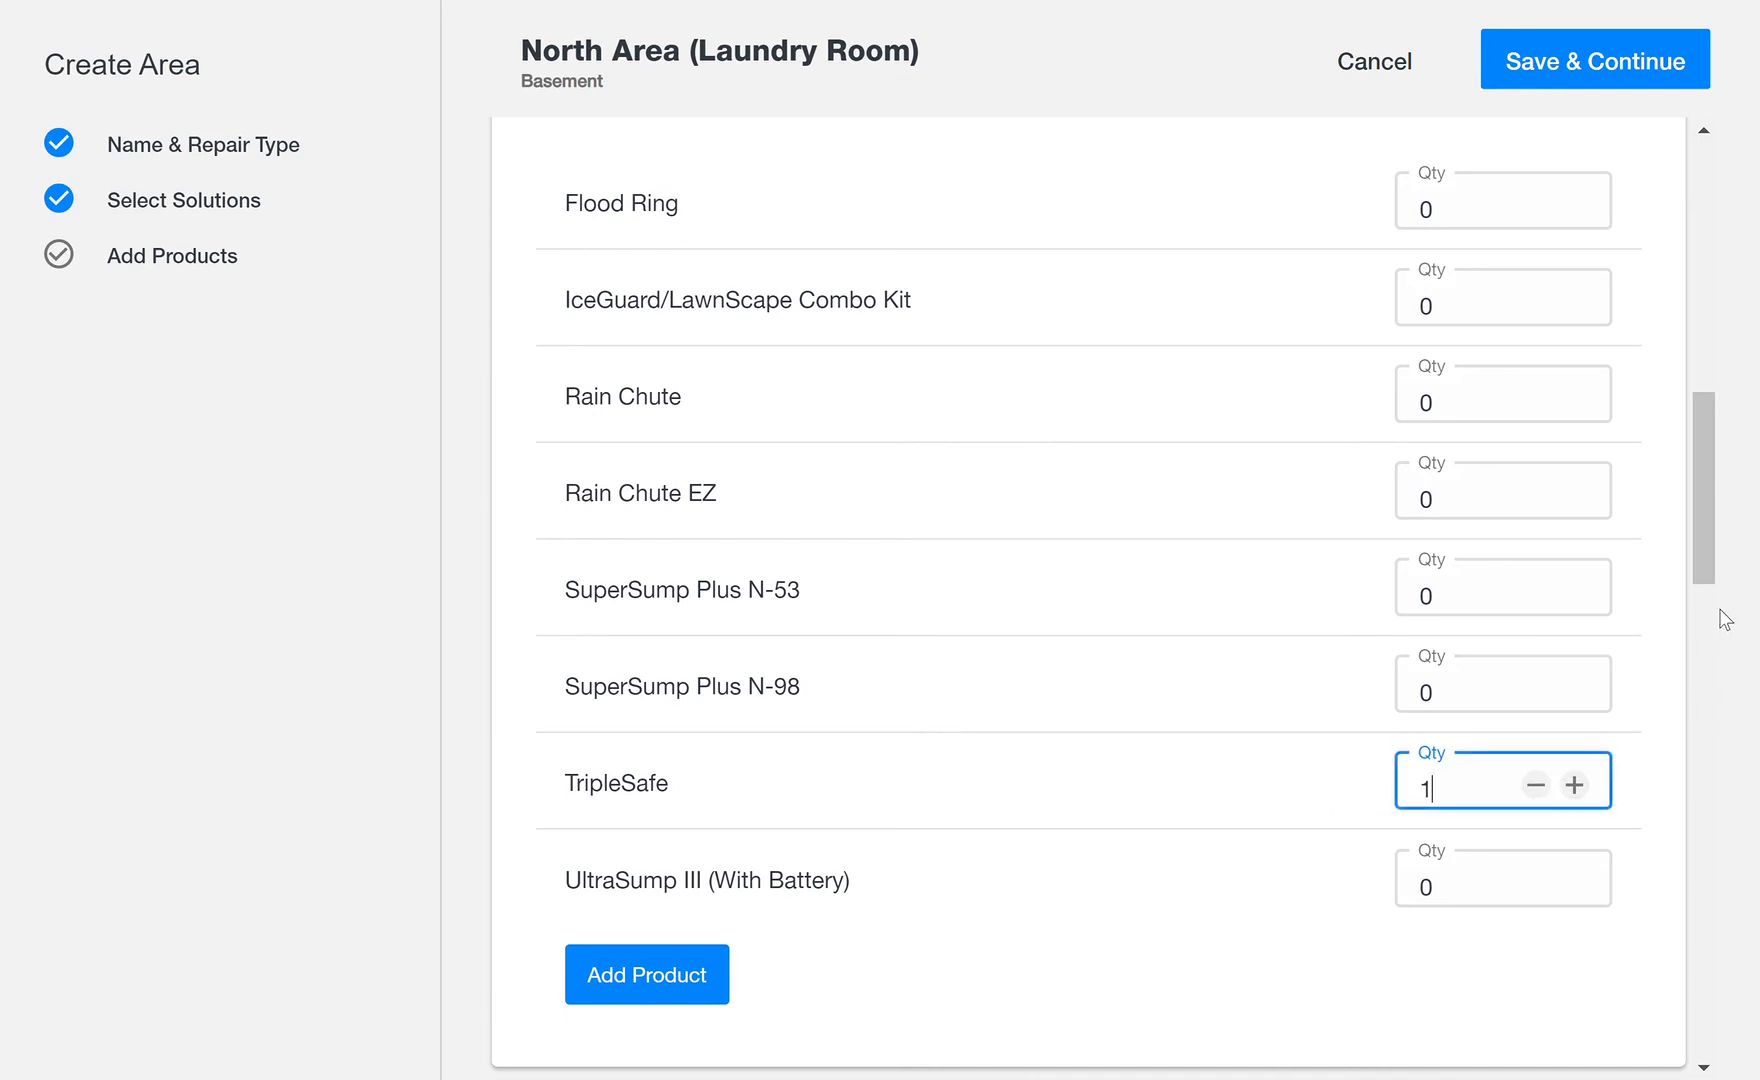
mouse_move(1702, 527)
mouse_down()
mouse_move(1715, 406)
mouse_move(1726, 500)
mouse_up()
drag(1475, 579, 1273, 577)
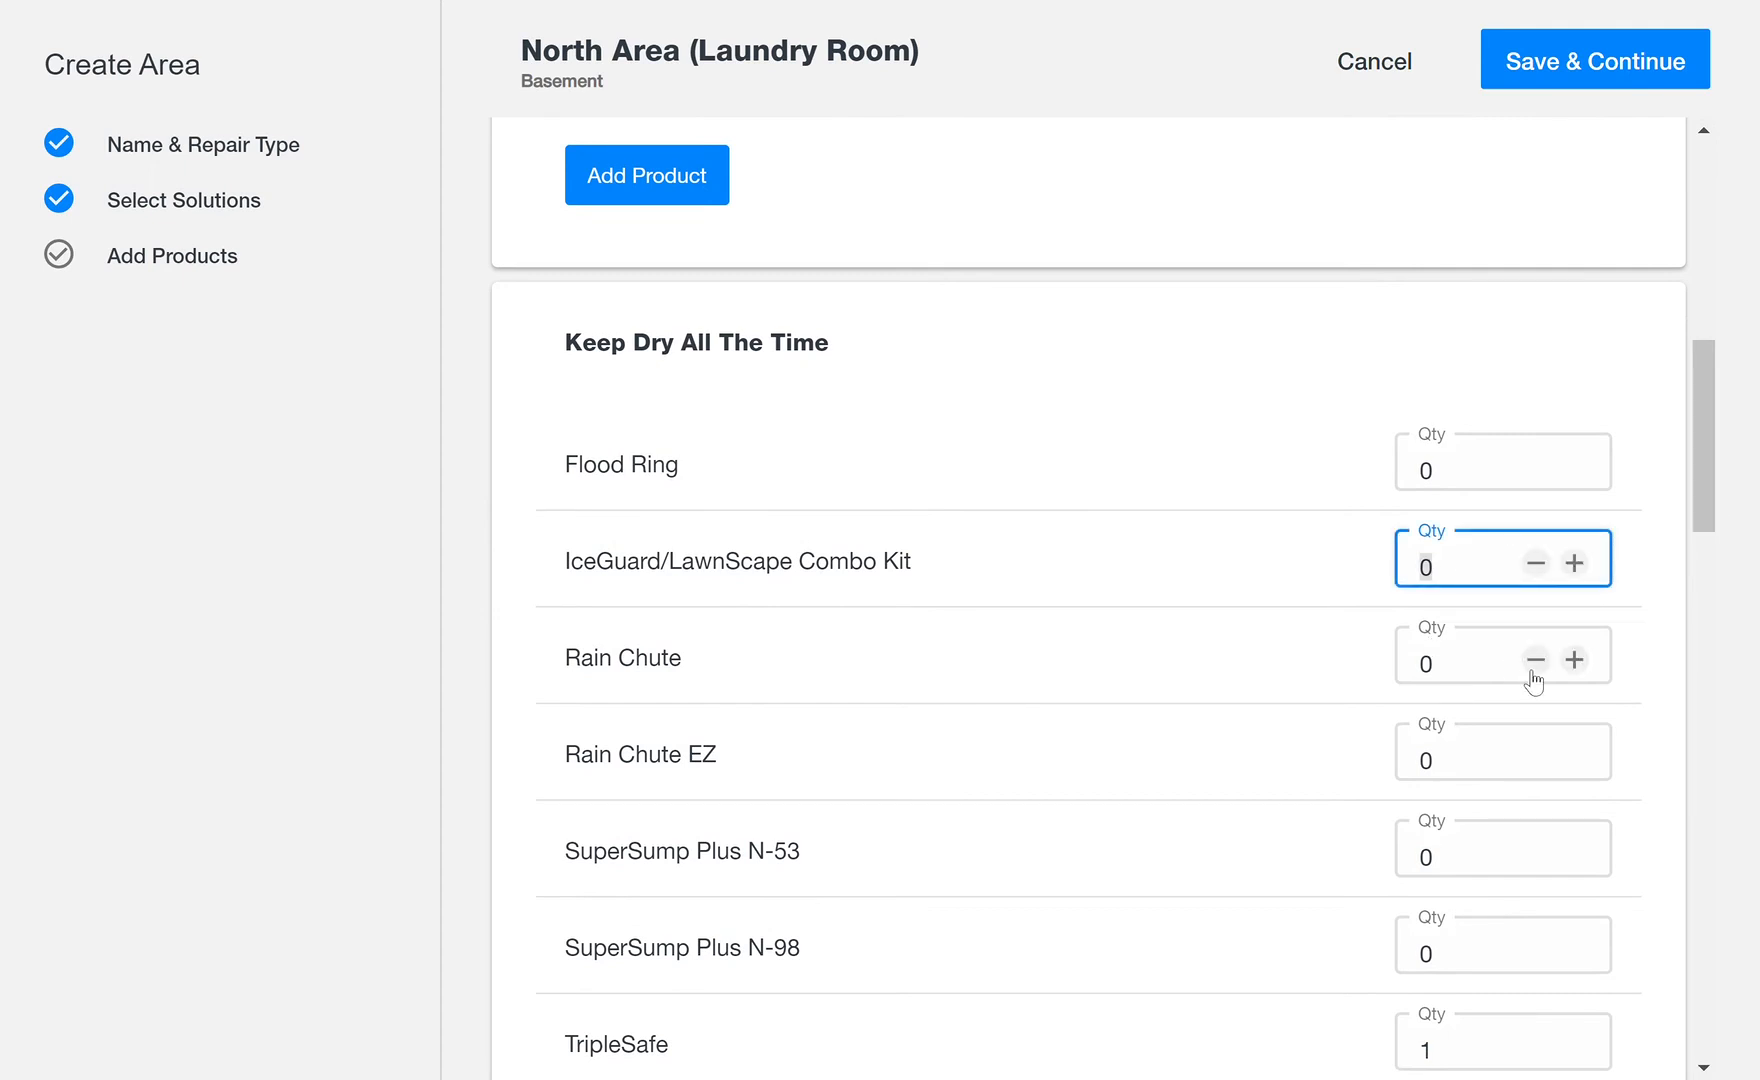
text(1)
Step: Add the Additional Buried Discharge/Buried Downspoouts product under Keep Dry All The Time and set its quantity to 15
drag(1706, 468, 1700, 568)
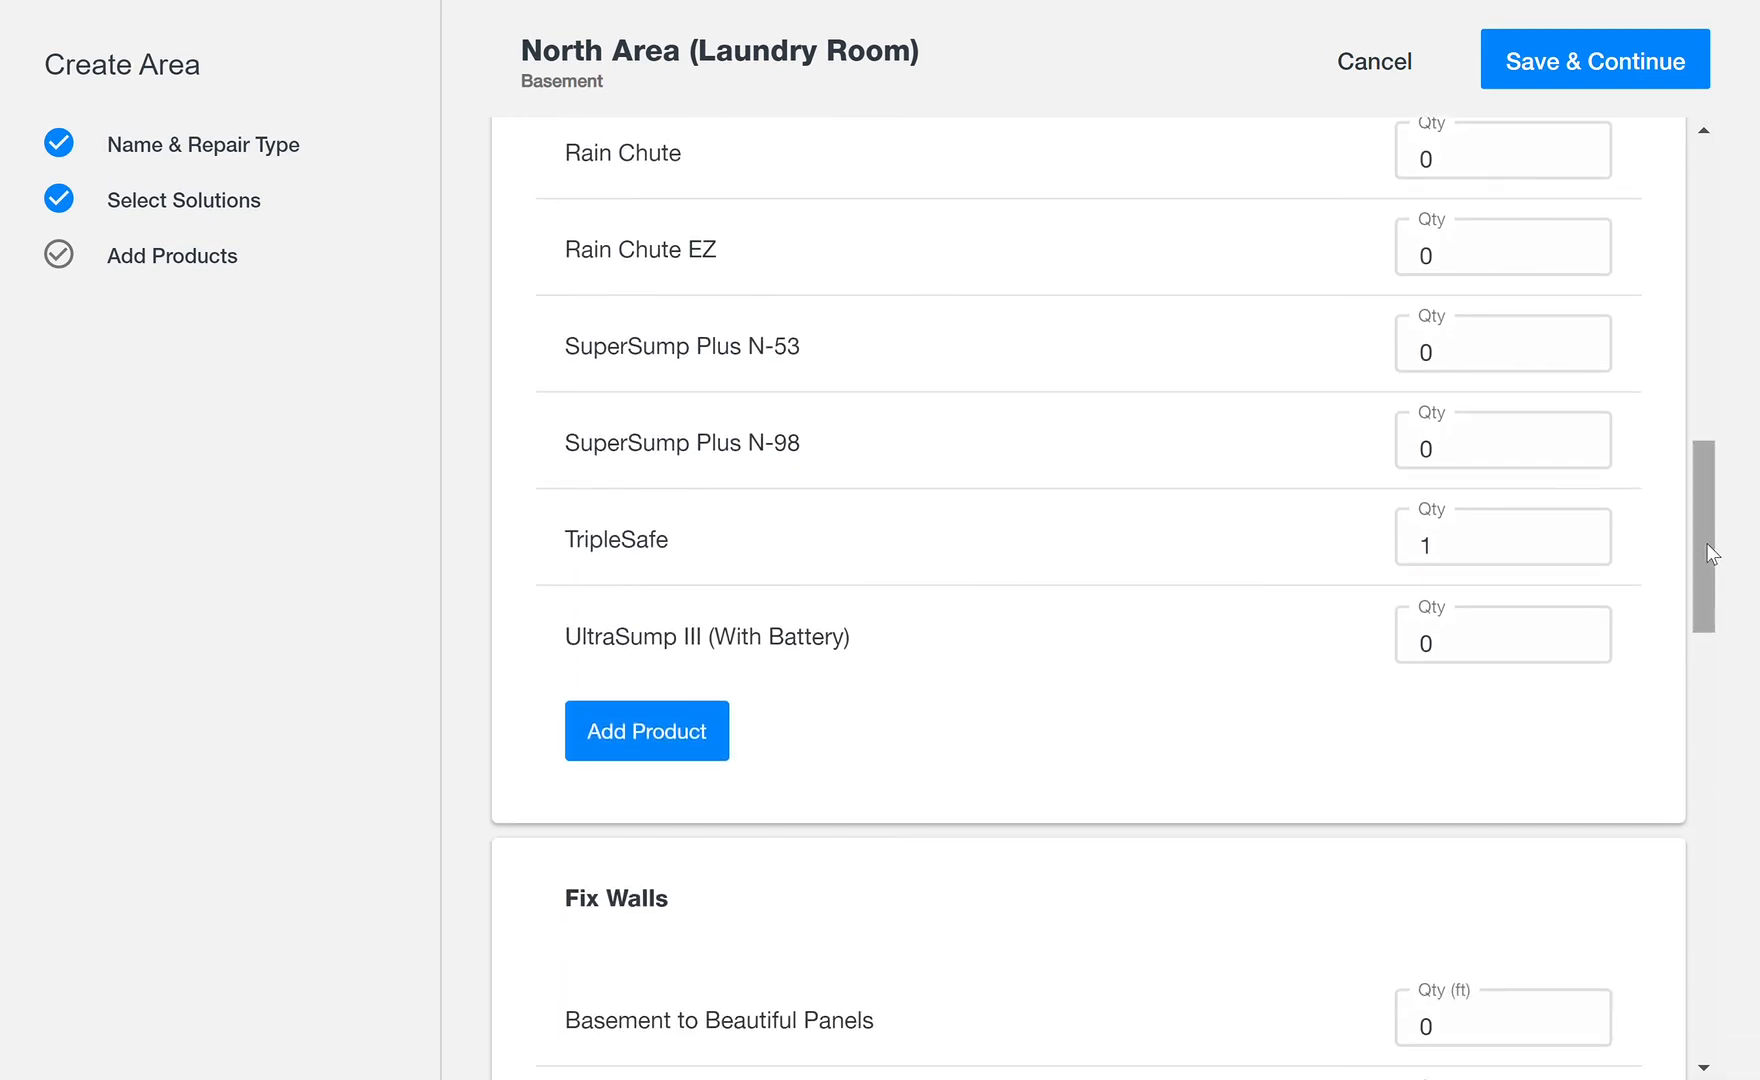
click(676, 742)
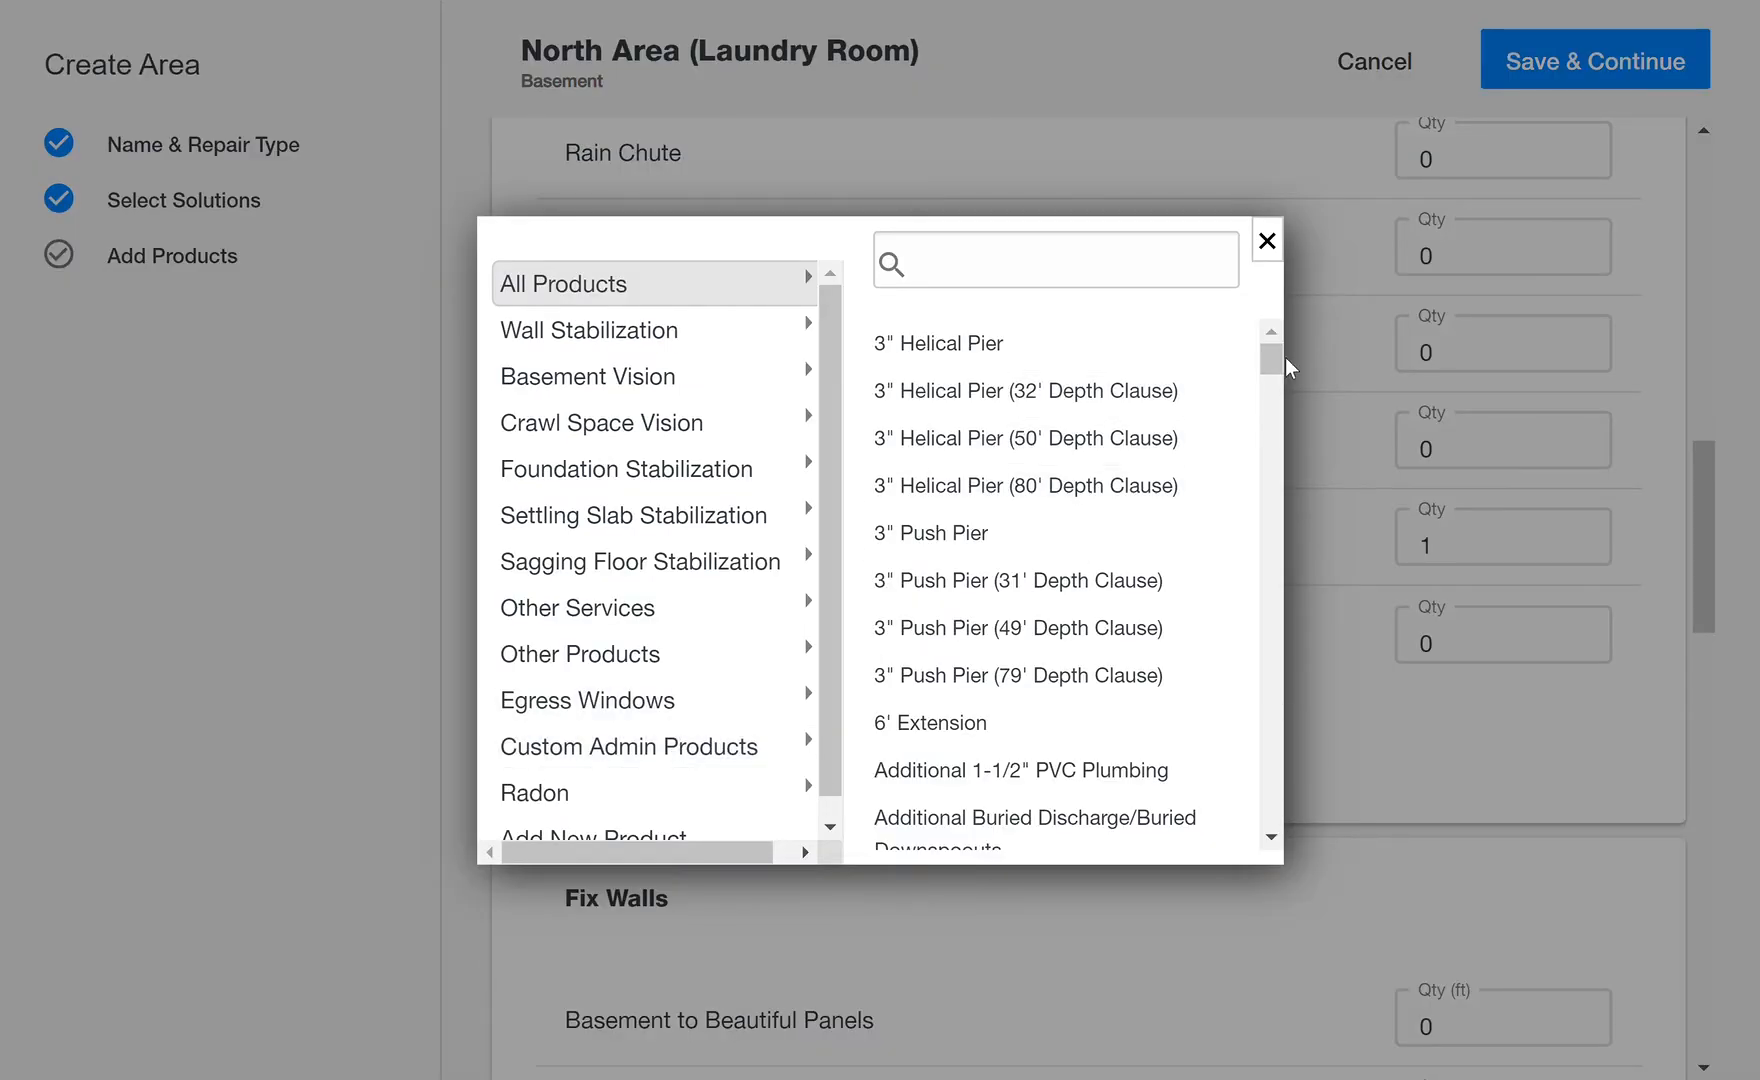
drag(1281, 372, 1273, 397)
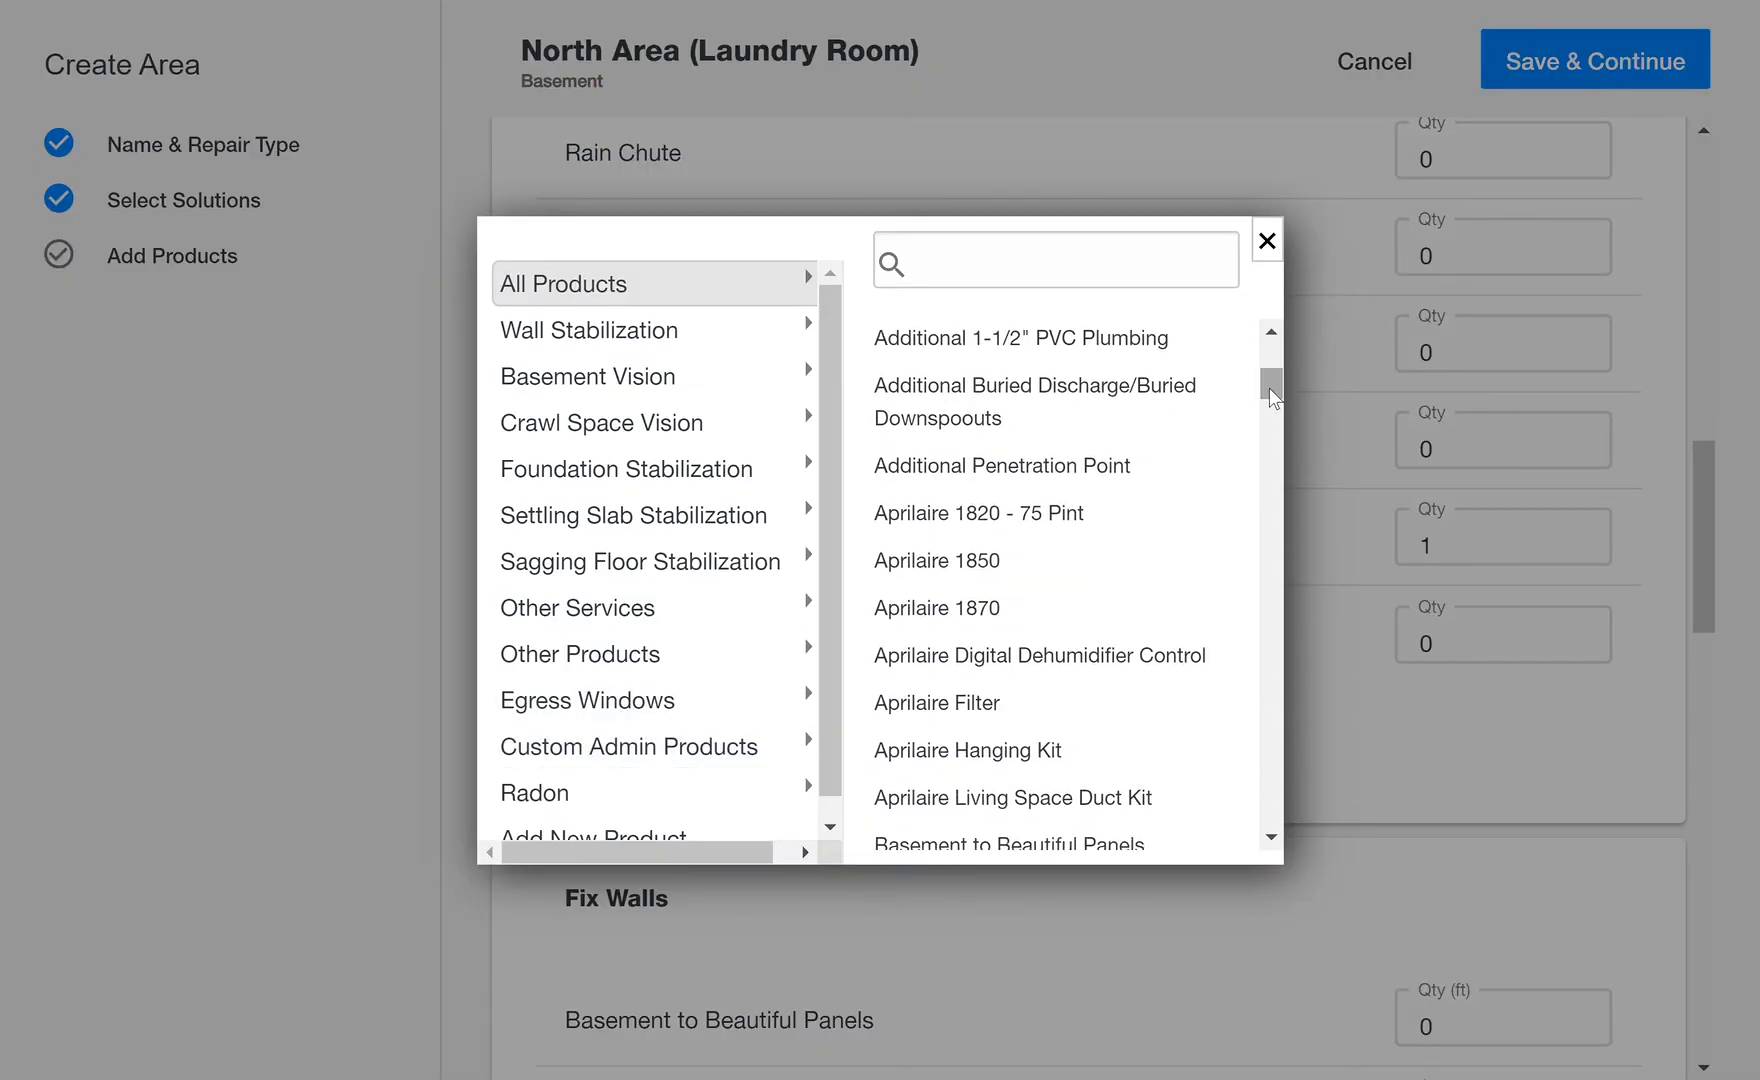
click(1024, 396)
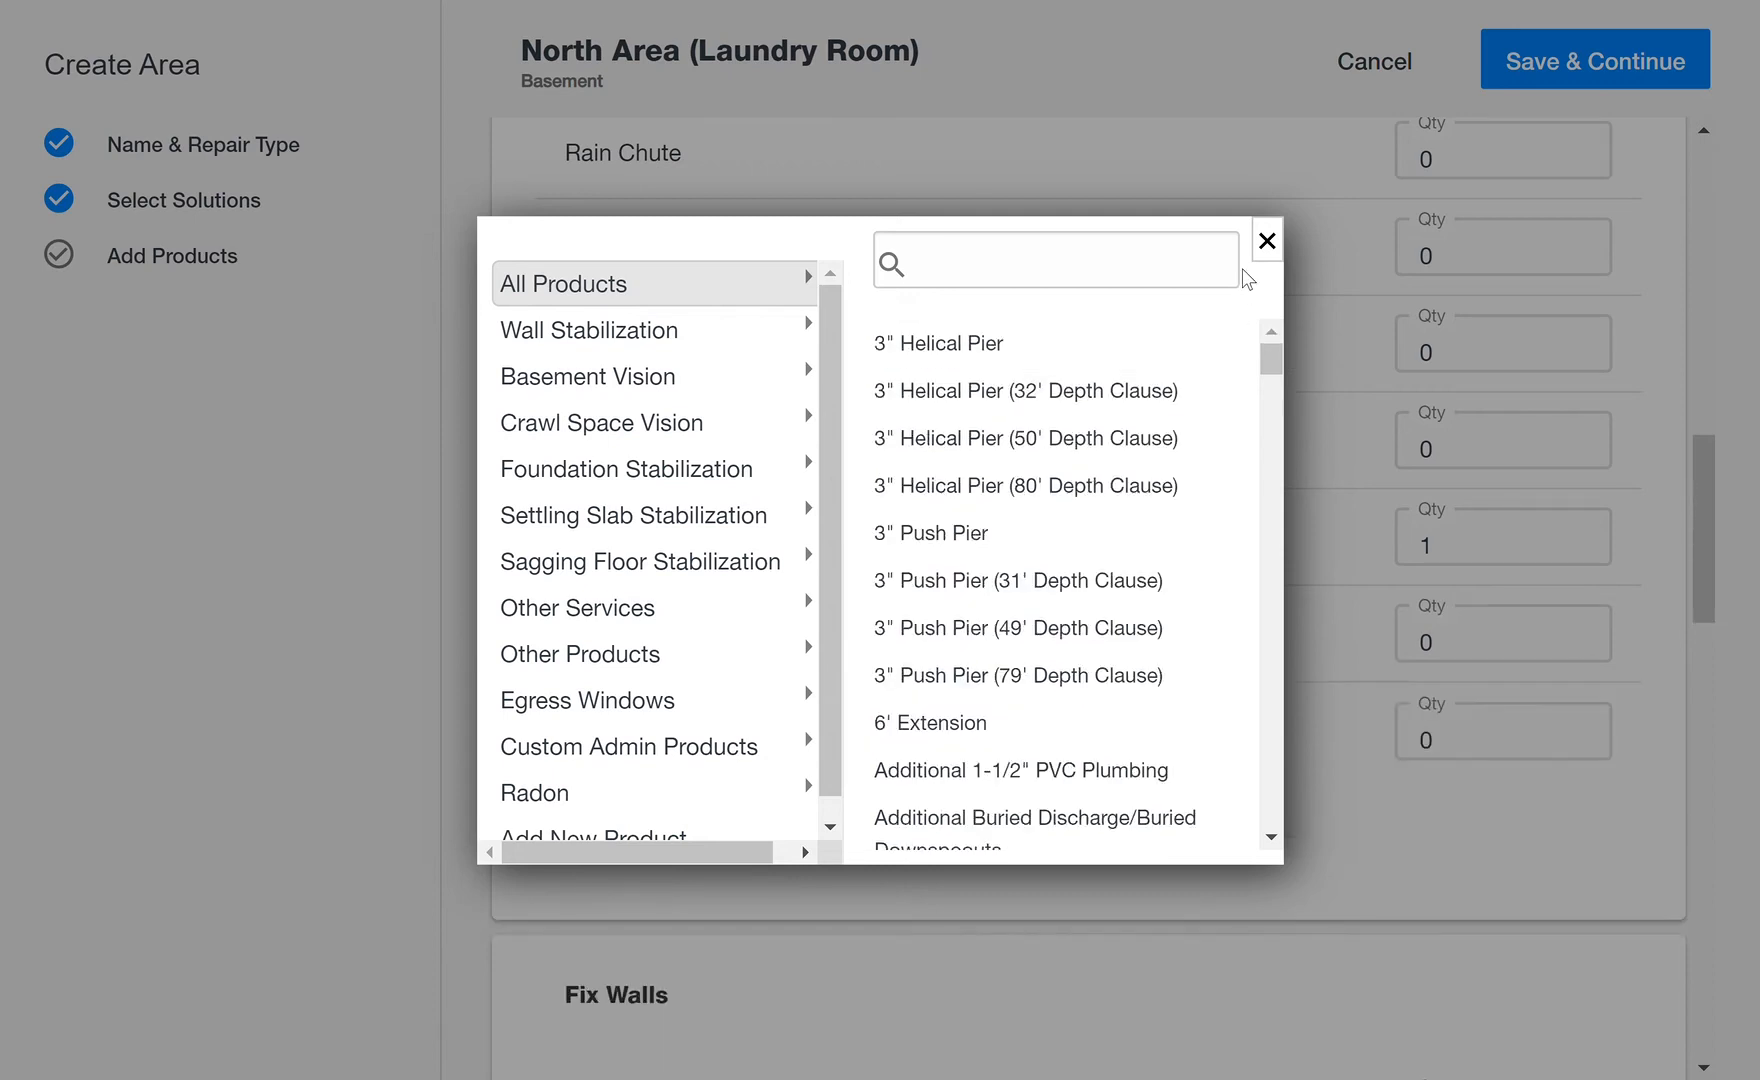
click(1266, 243)
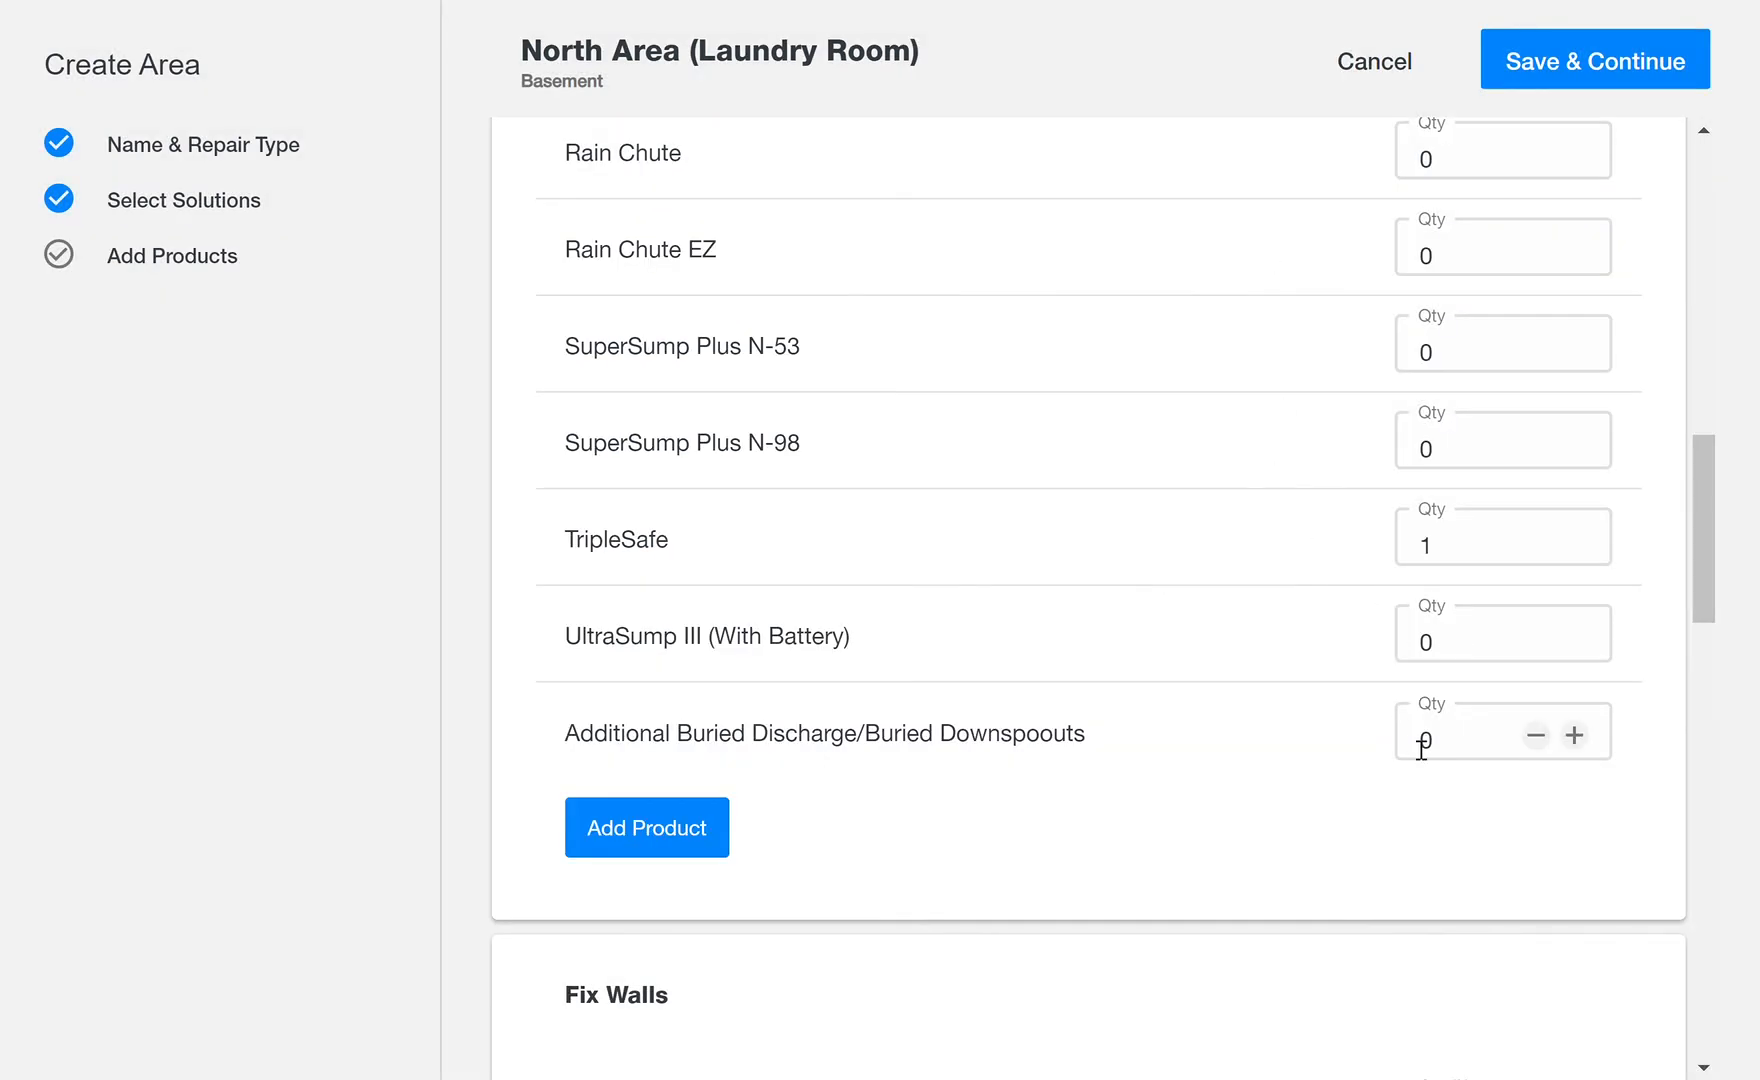
drag(1458, 758, 1366, 757)
text(15)
Step: Set the Zen Wall Panel quantity to 60 under Fix Walls
drag(1706, 556, 1694, 804)
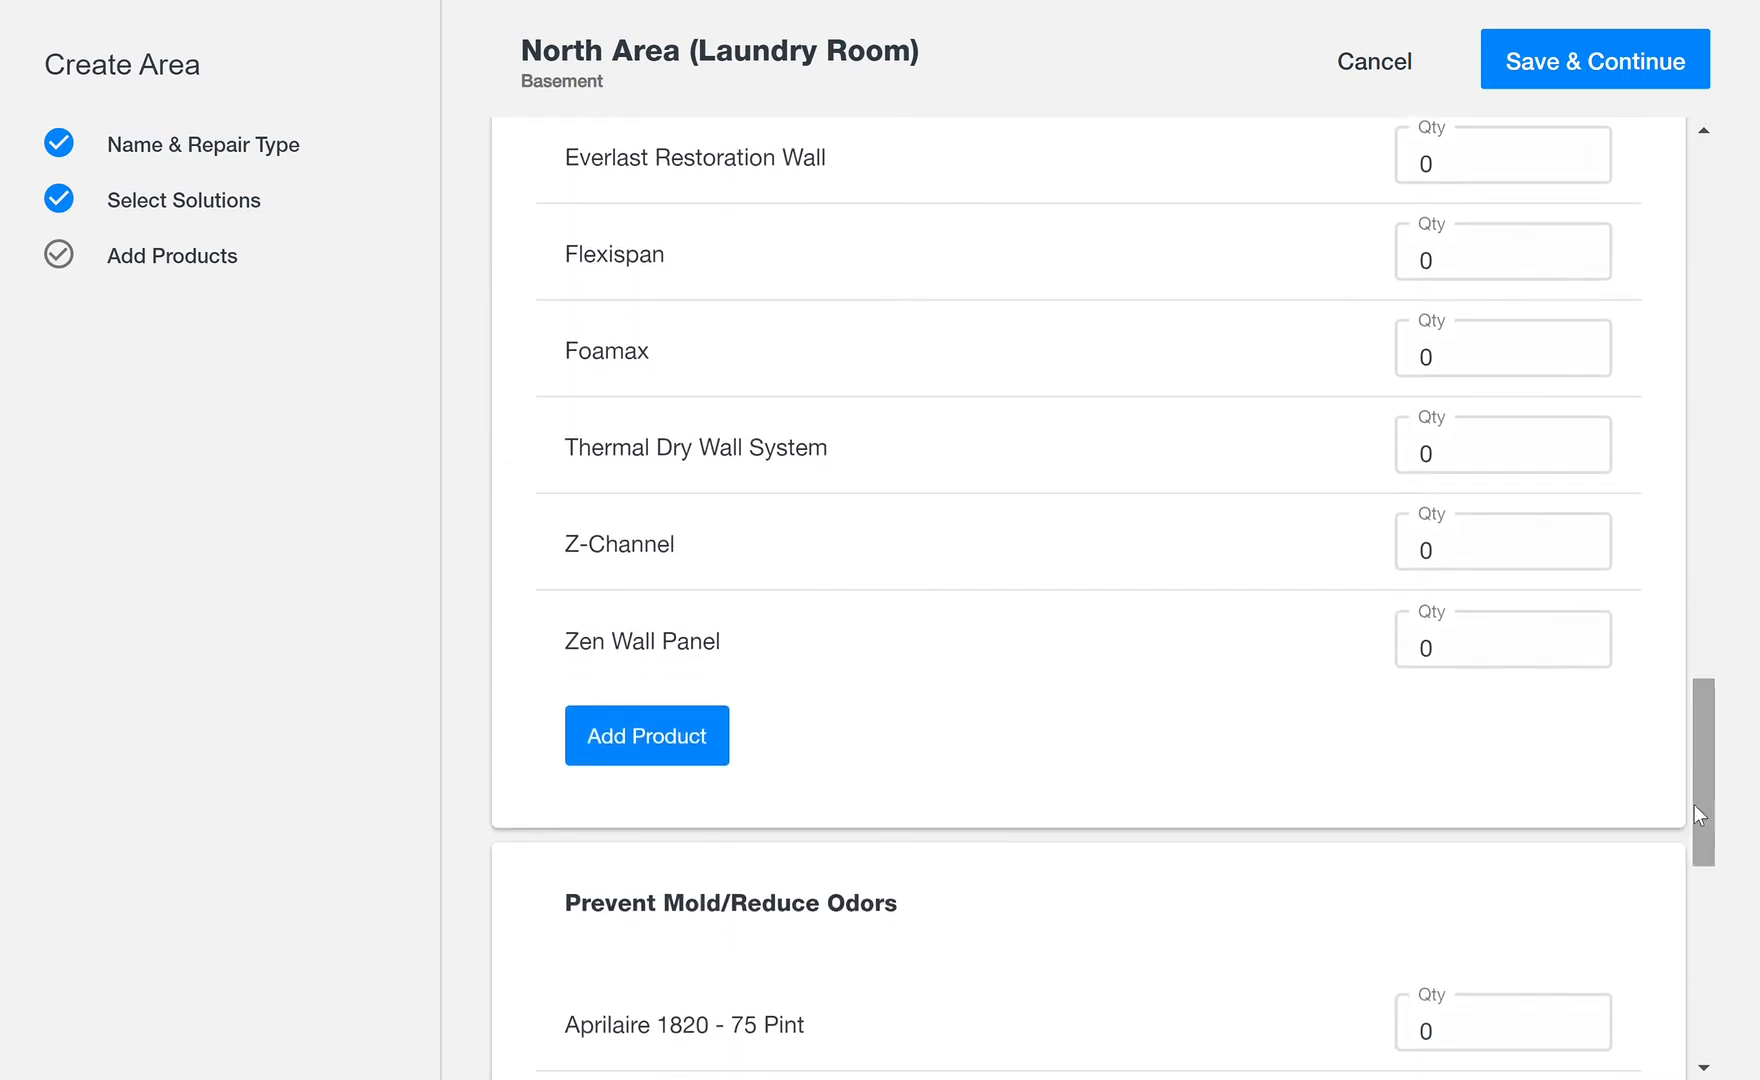
click(1469, 660)
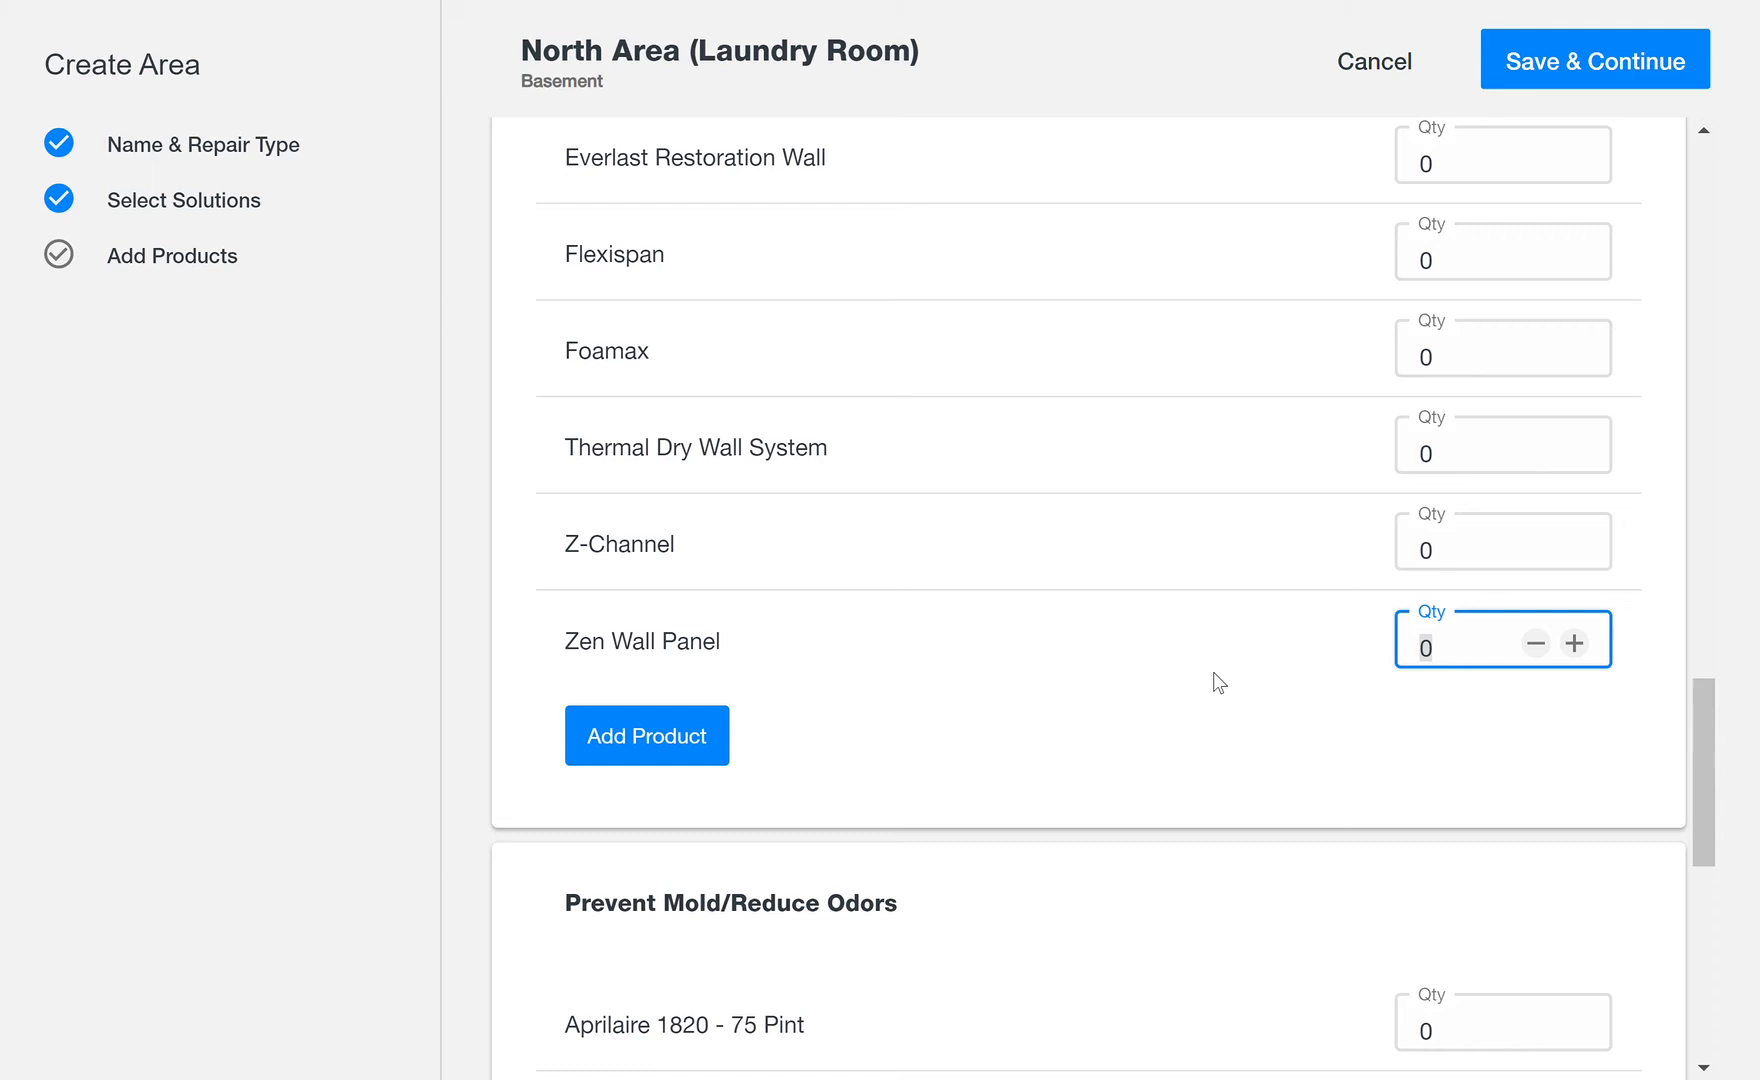
text(60)
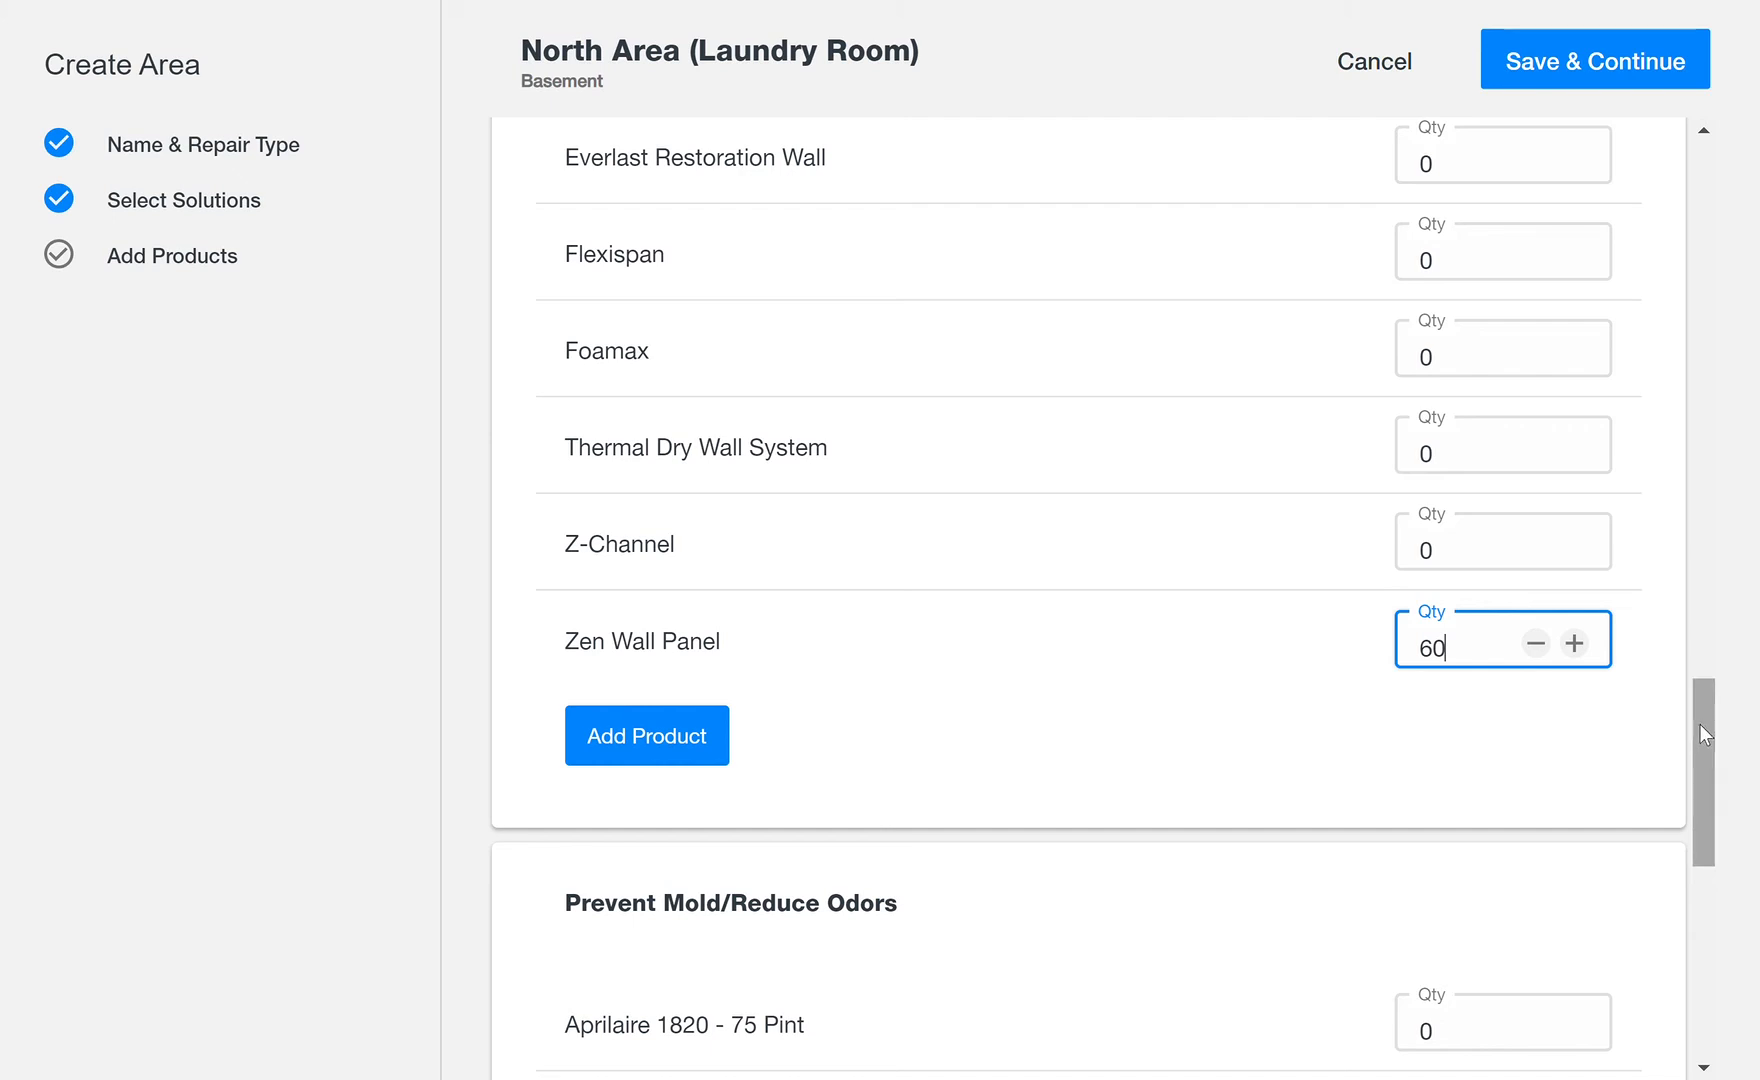
Step: Set the Aprilaire 1850 quantity to 1 under Prevent Mold/Reduce Odors
drag(1700, 725, 1701, 742)
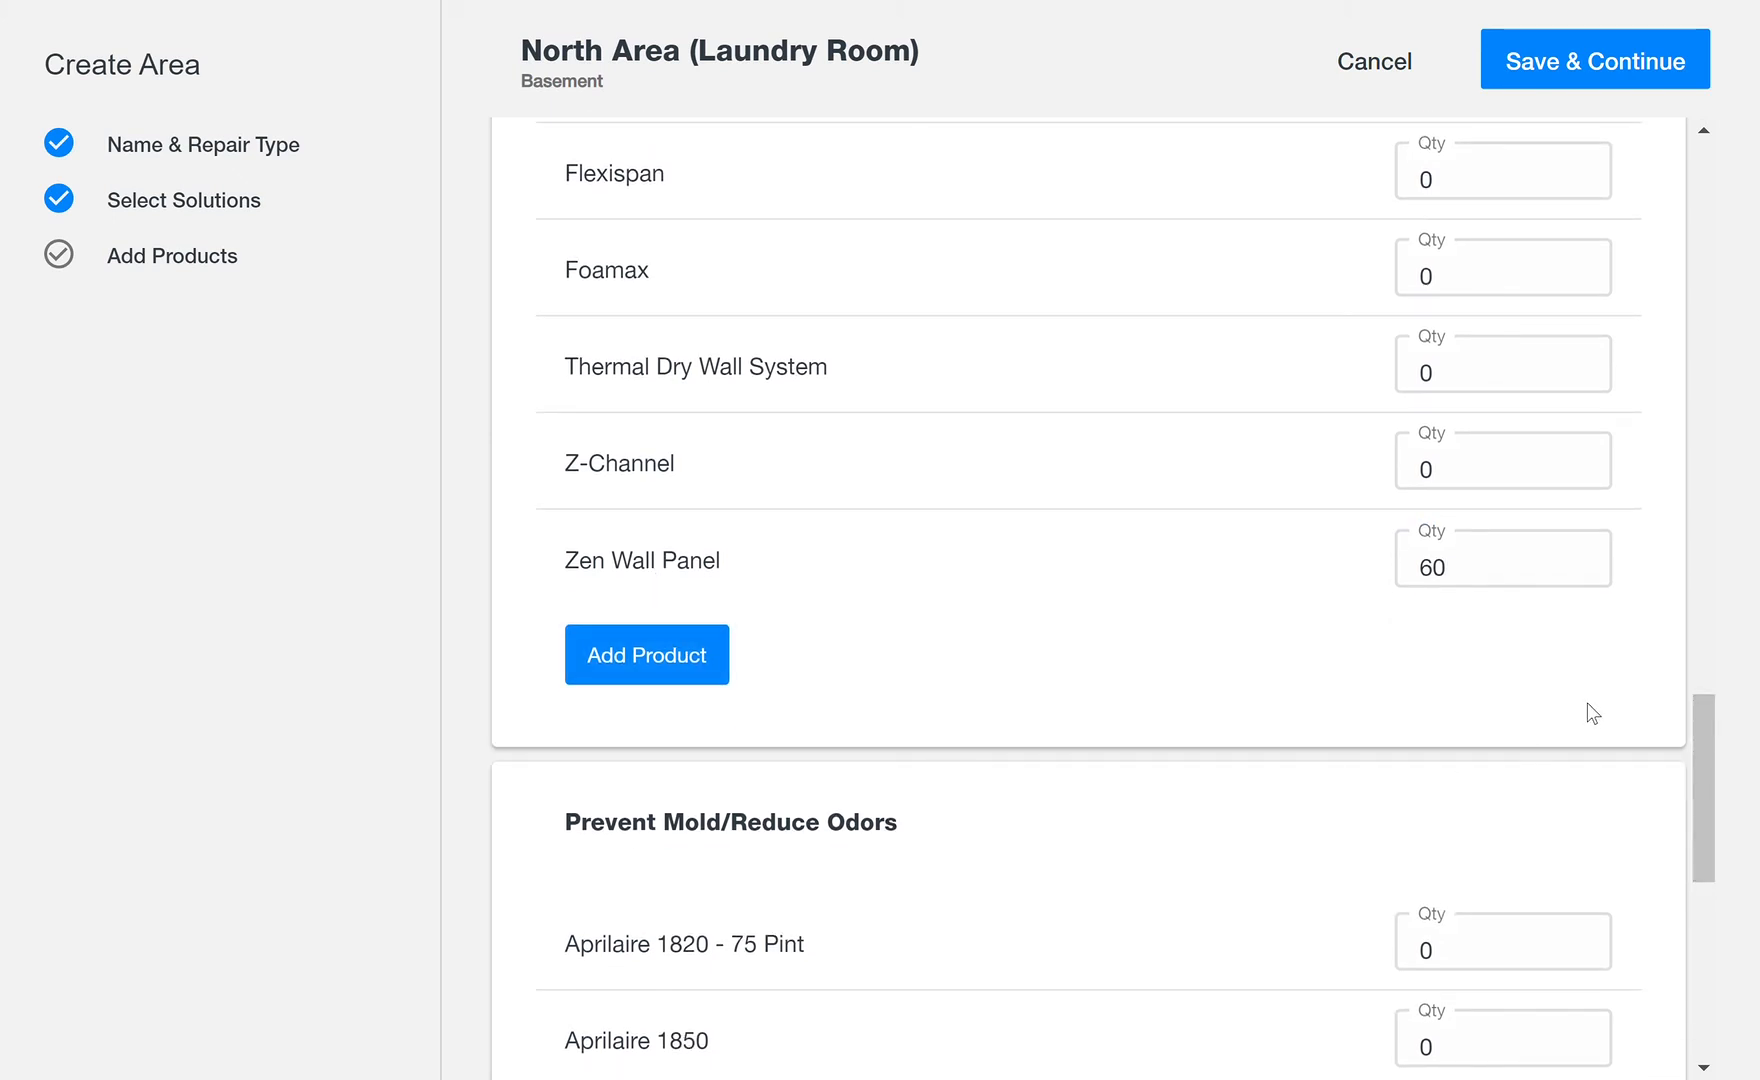
drag(1698, 752, 1709, 895)
click(1473, 312)
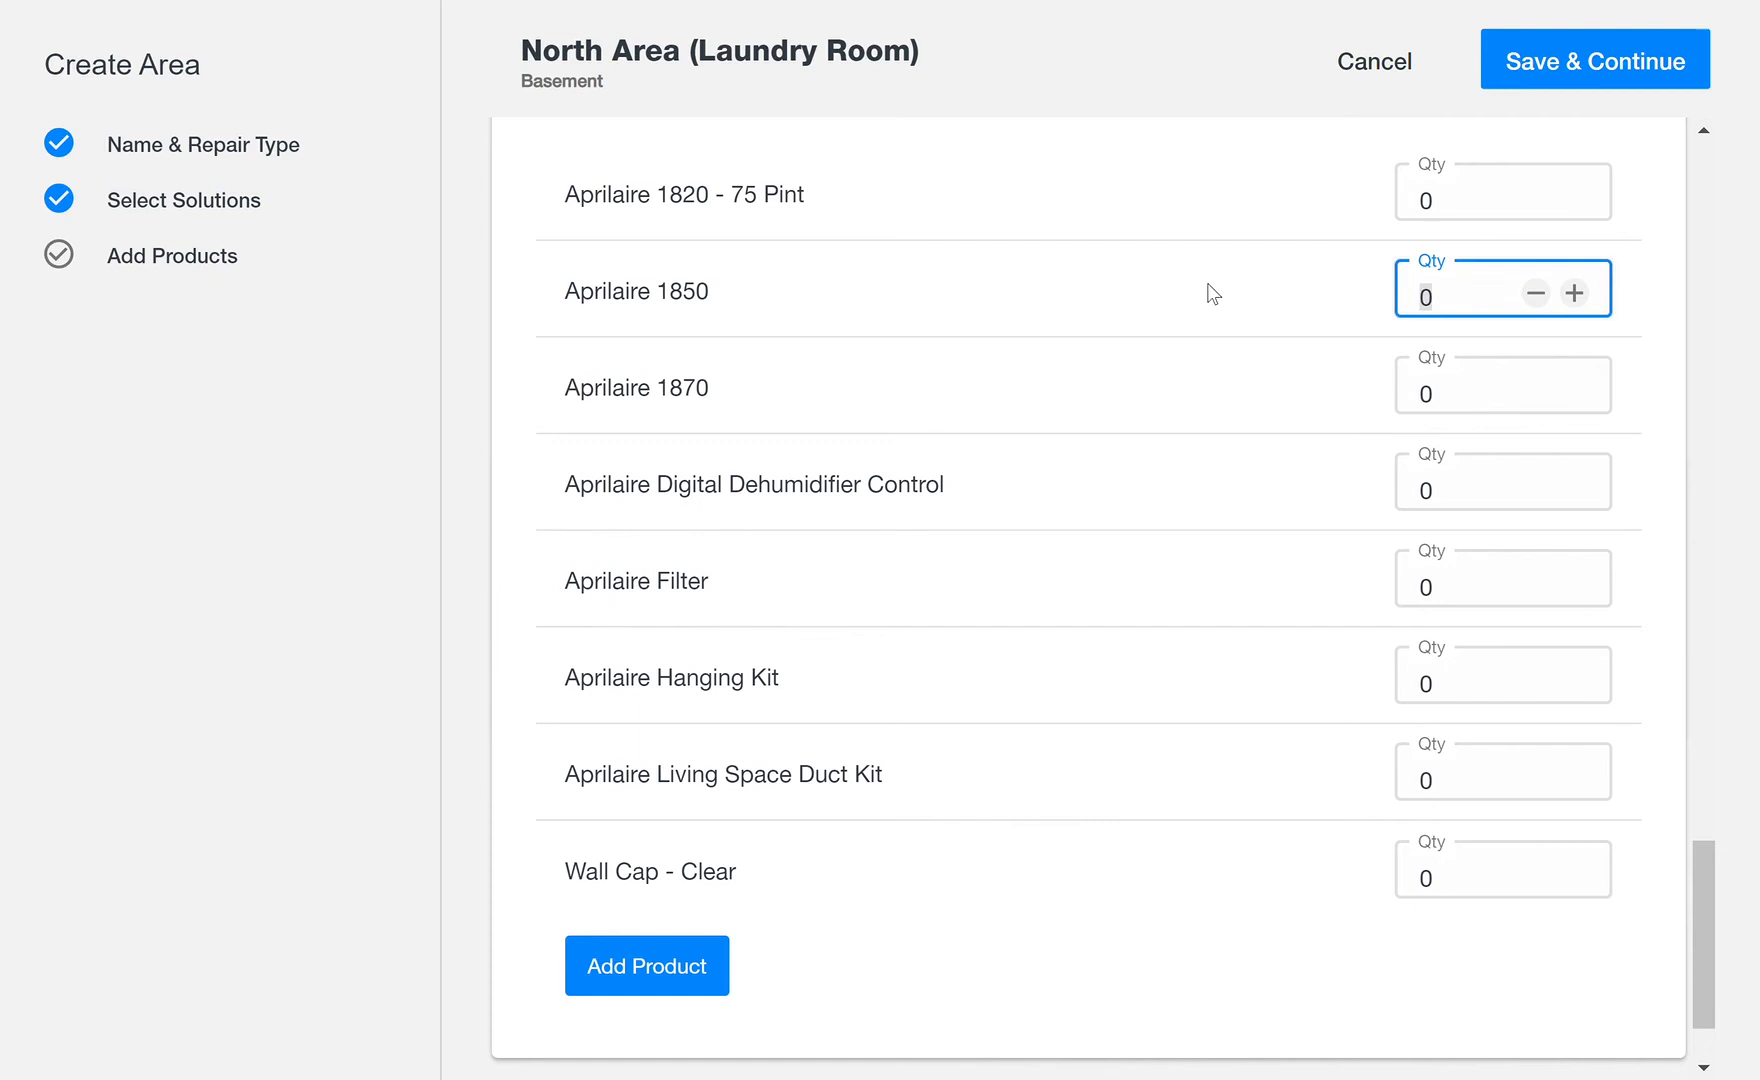
text(1)
Step: Set the Aprilaire Hanging Kit and Aprilaire Living Space Duct Kit quantities to 1 each, and save the area's products
mouse_move(1709, 899)
mouse_down()
mouse_move(1713, 845)
mouse_move(1714, 917)
mouse_up()
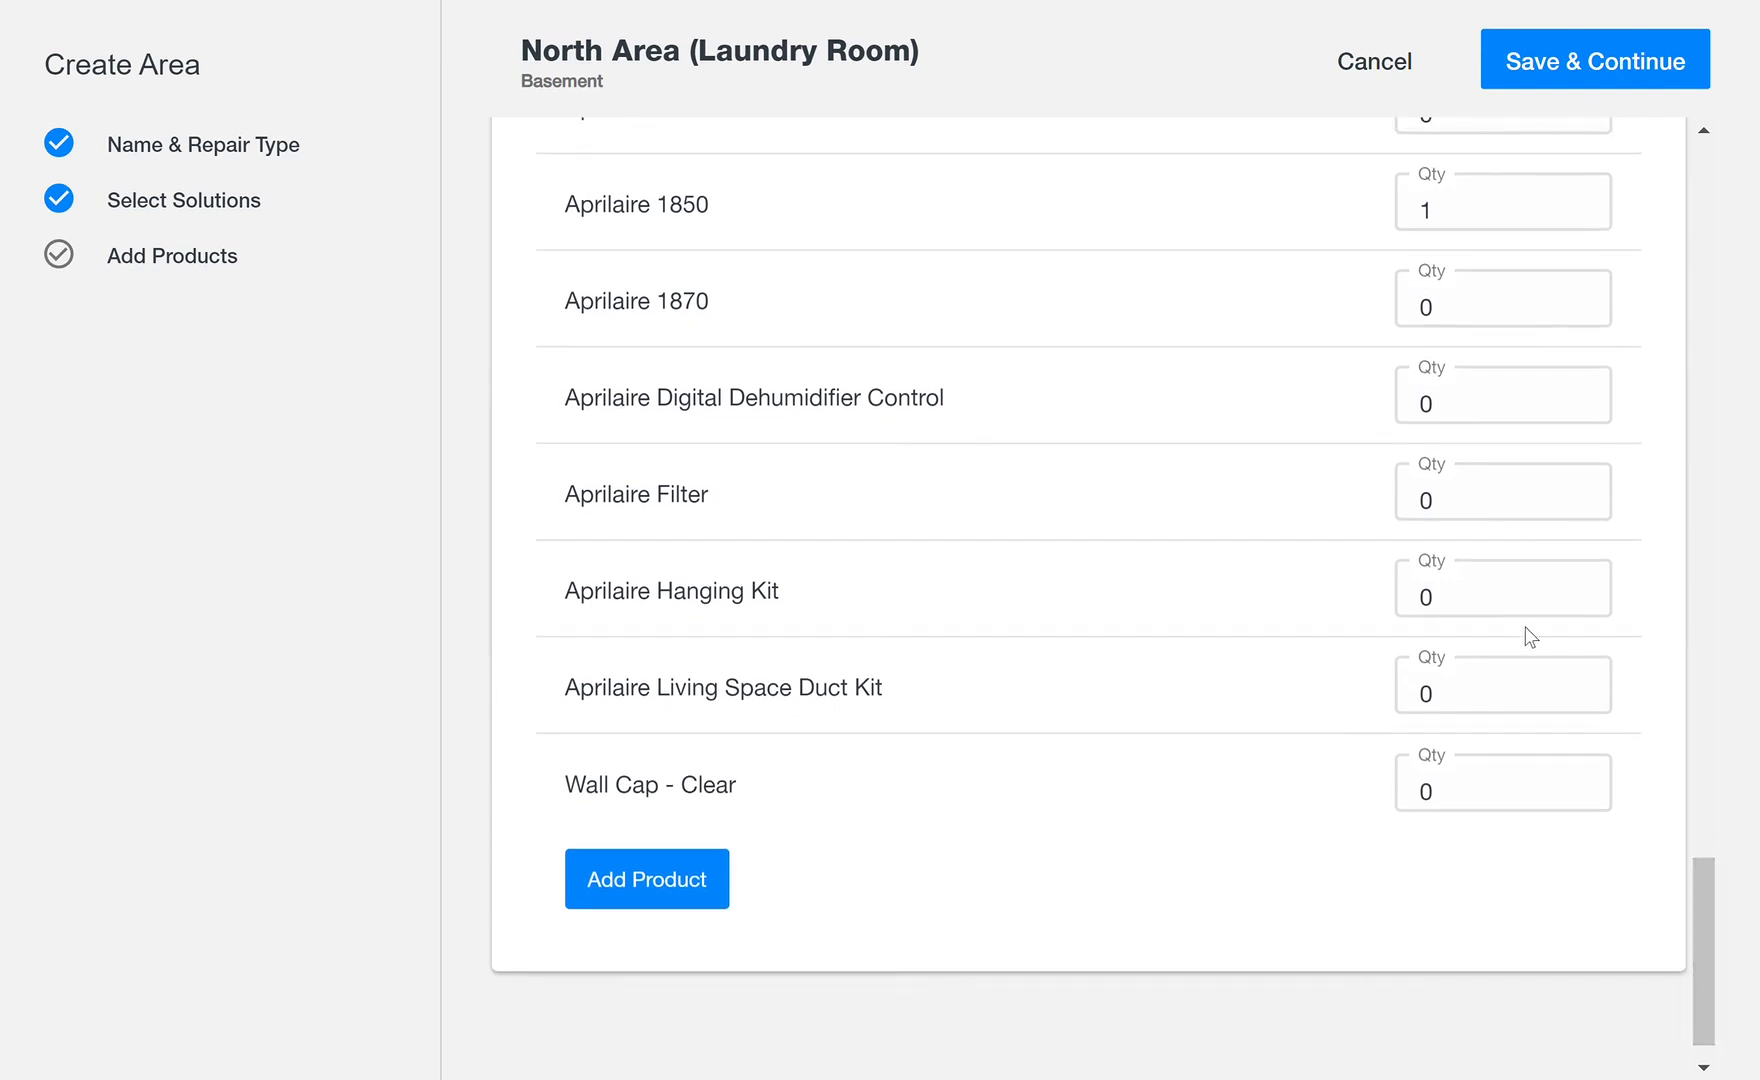
click(1487, 608)
text(1)
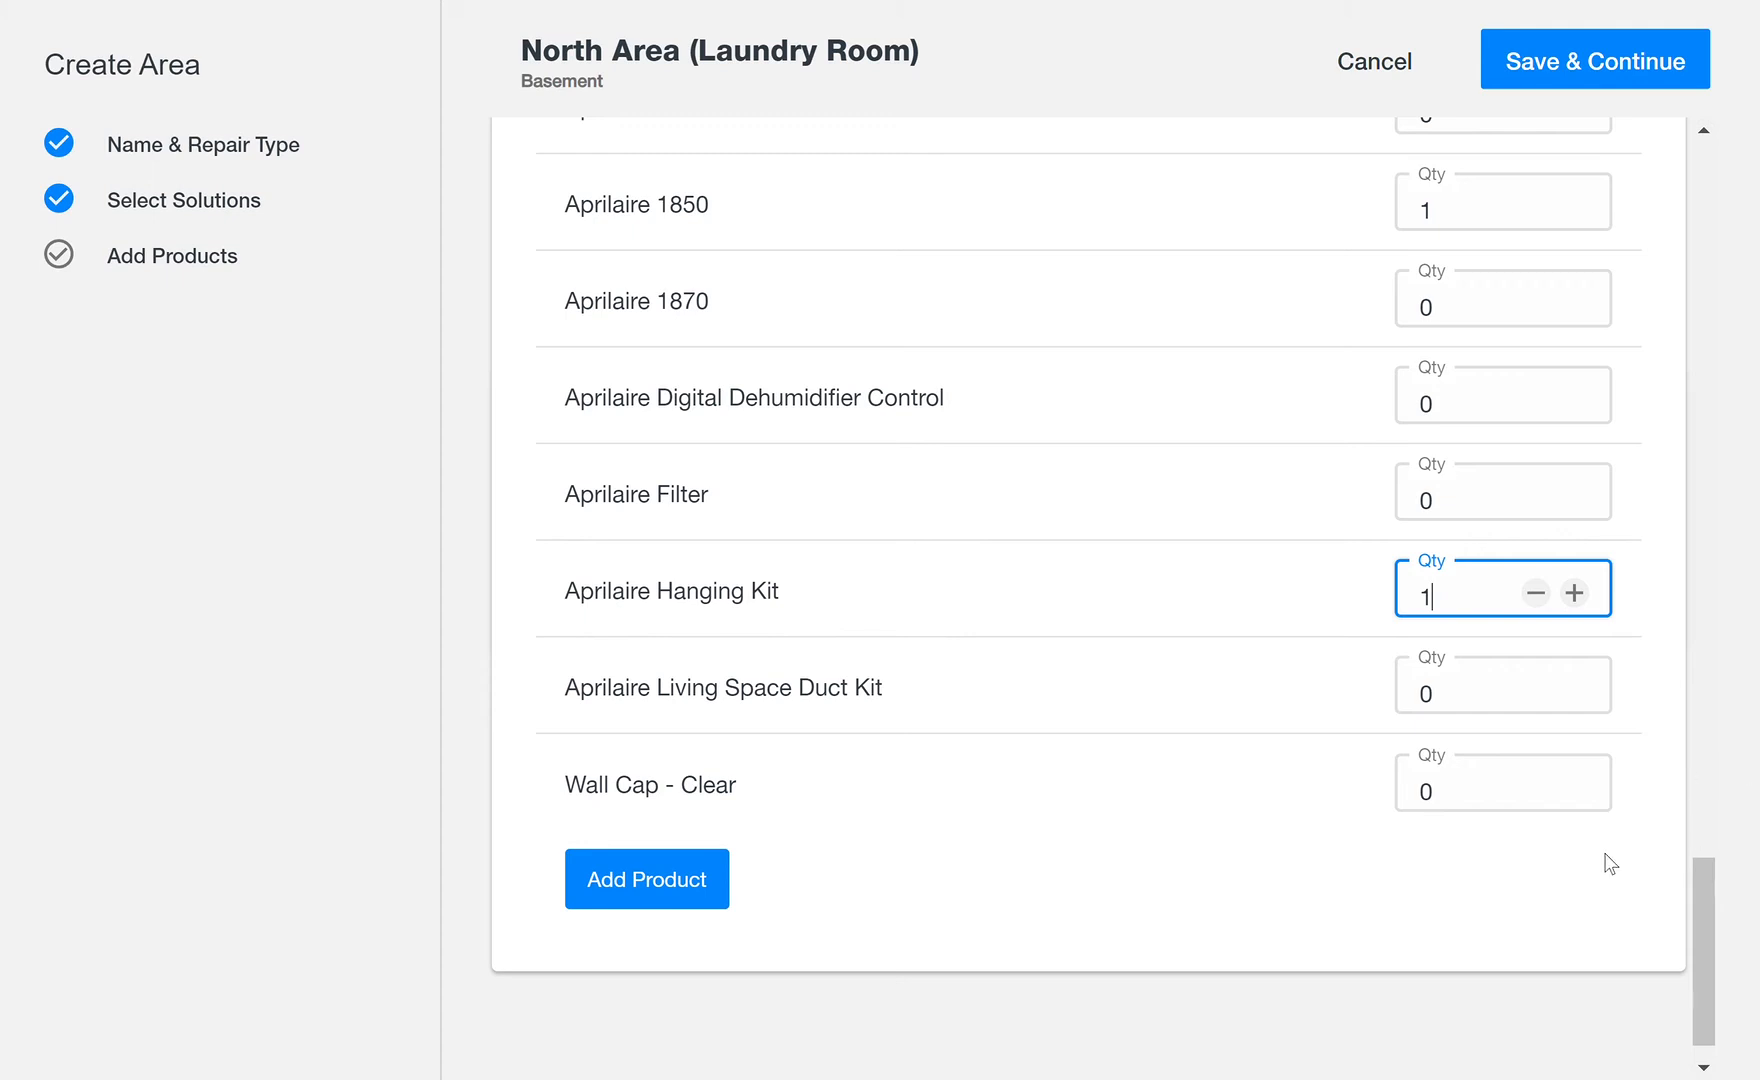
click(1488, 710)
text(1)
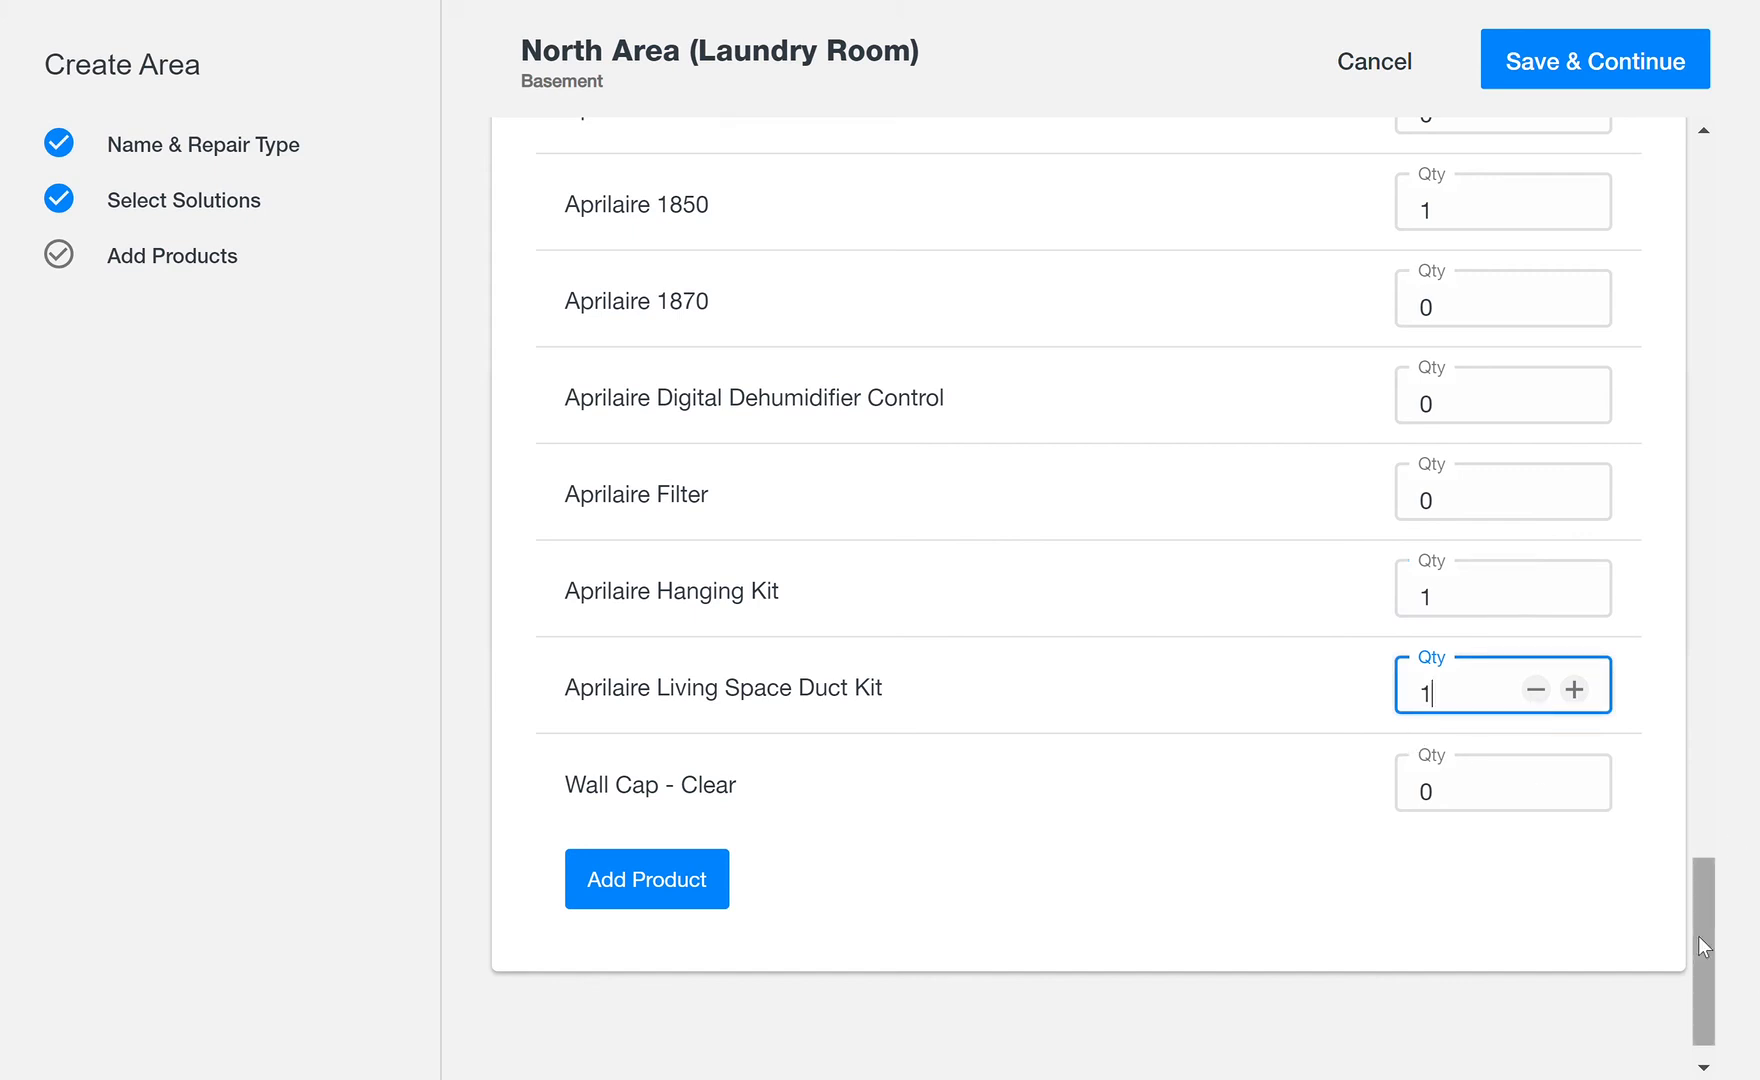
drag(1702, 942, 1756, 163)
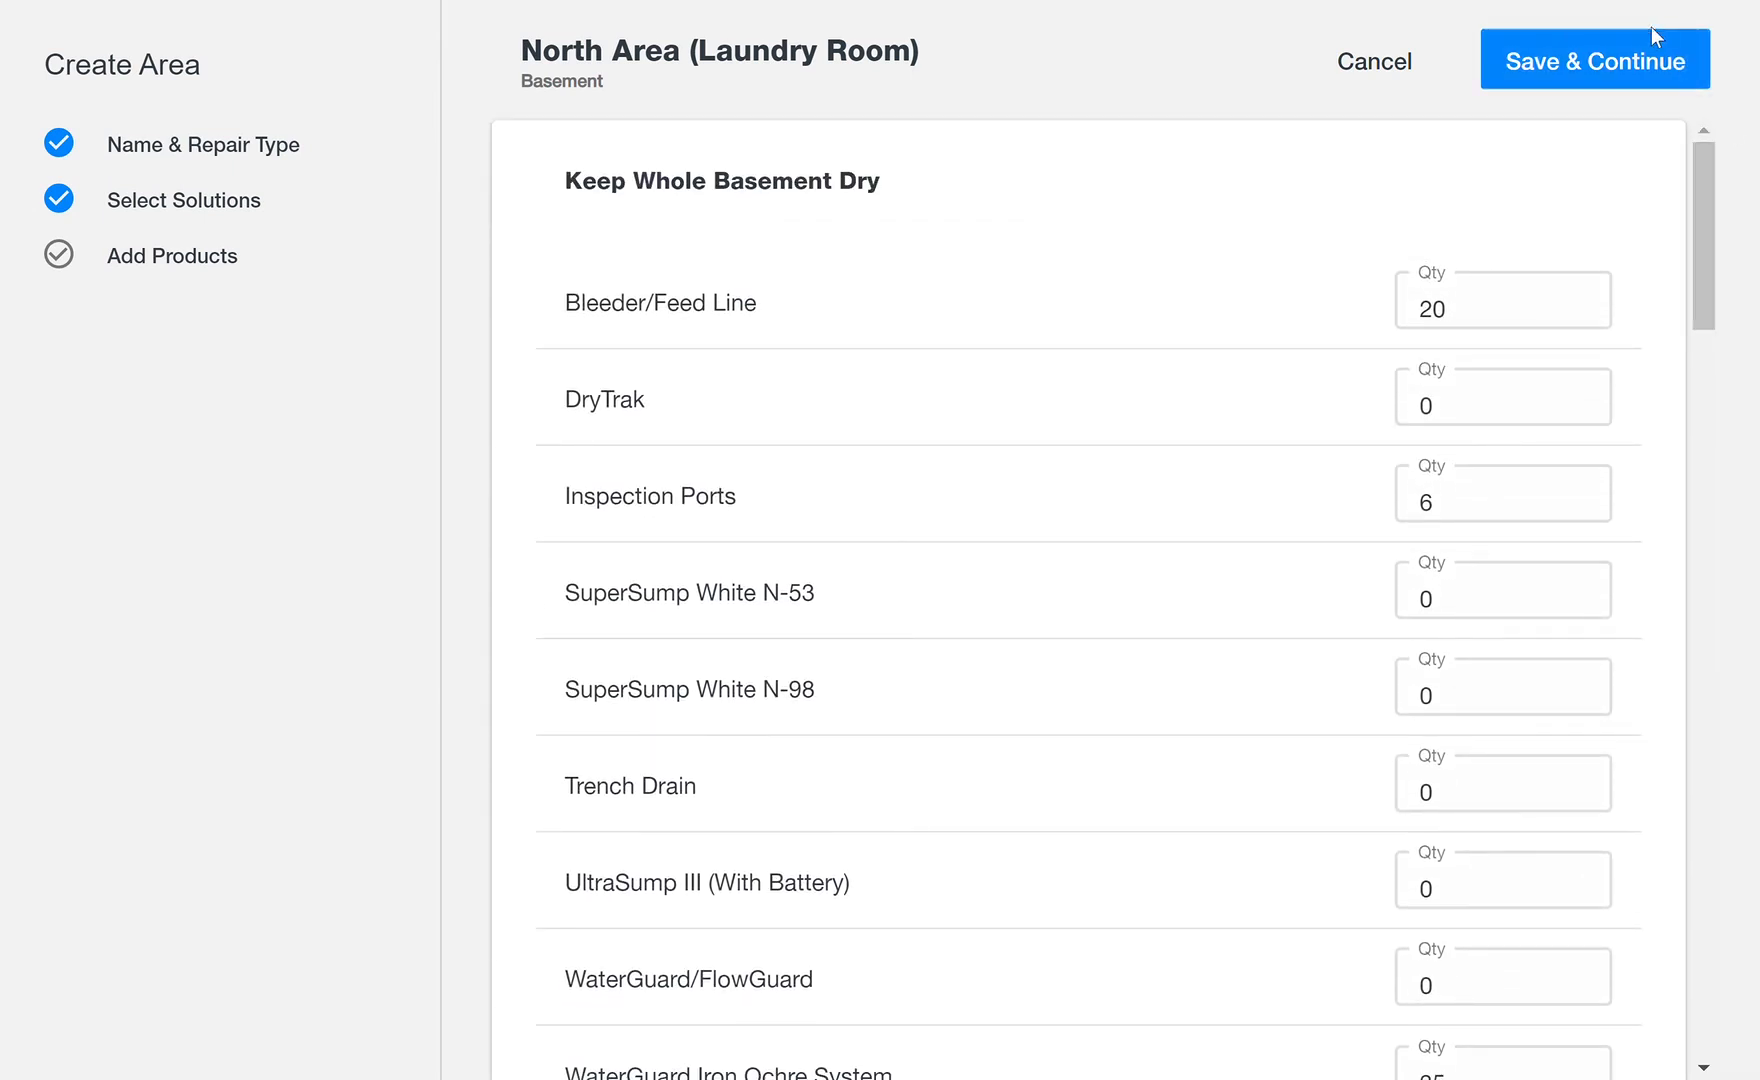
click(1641, 85)
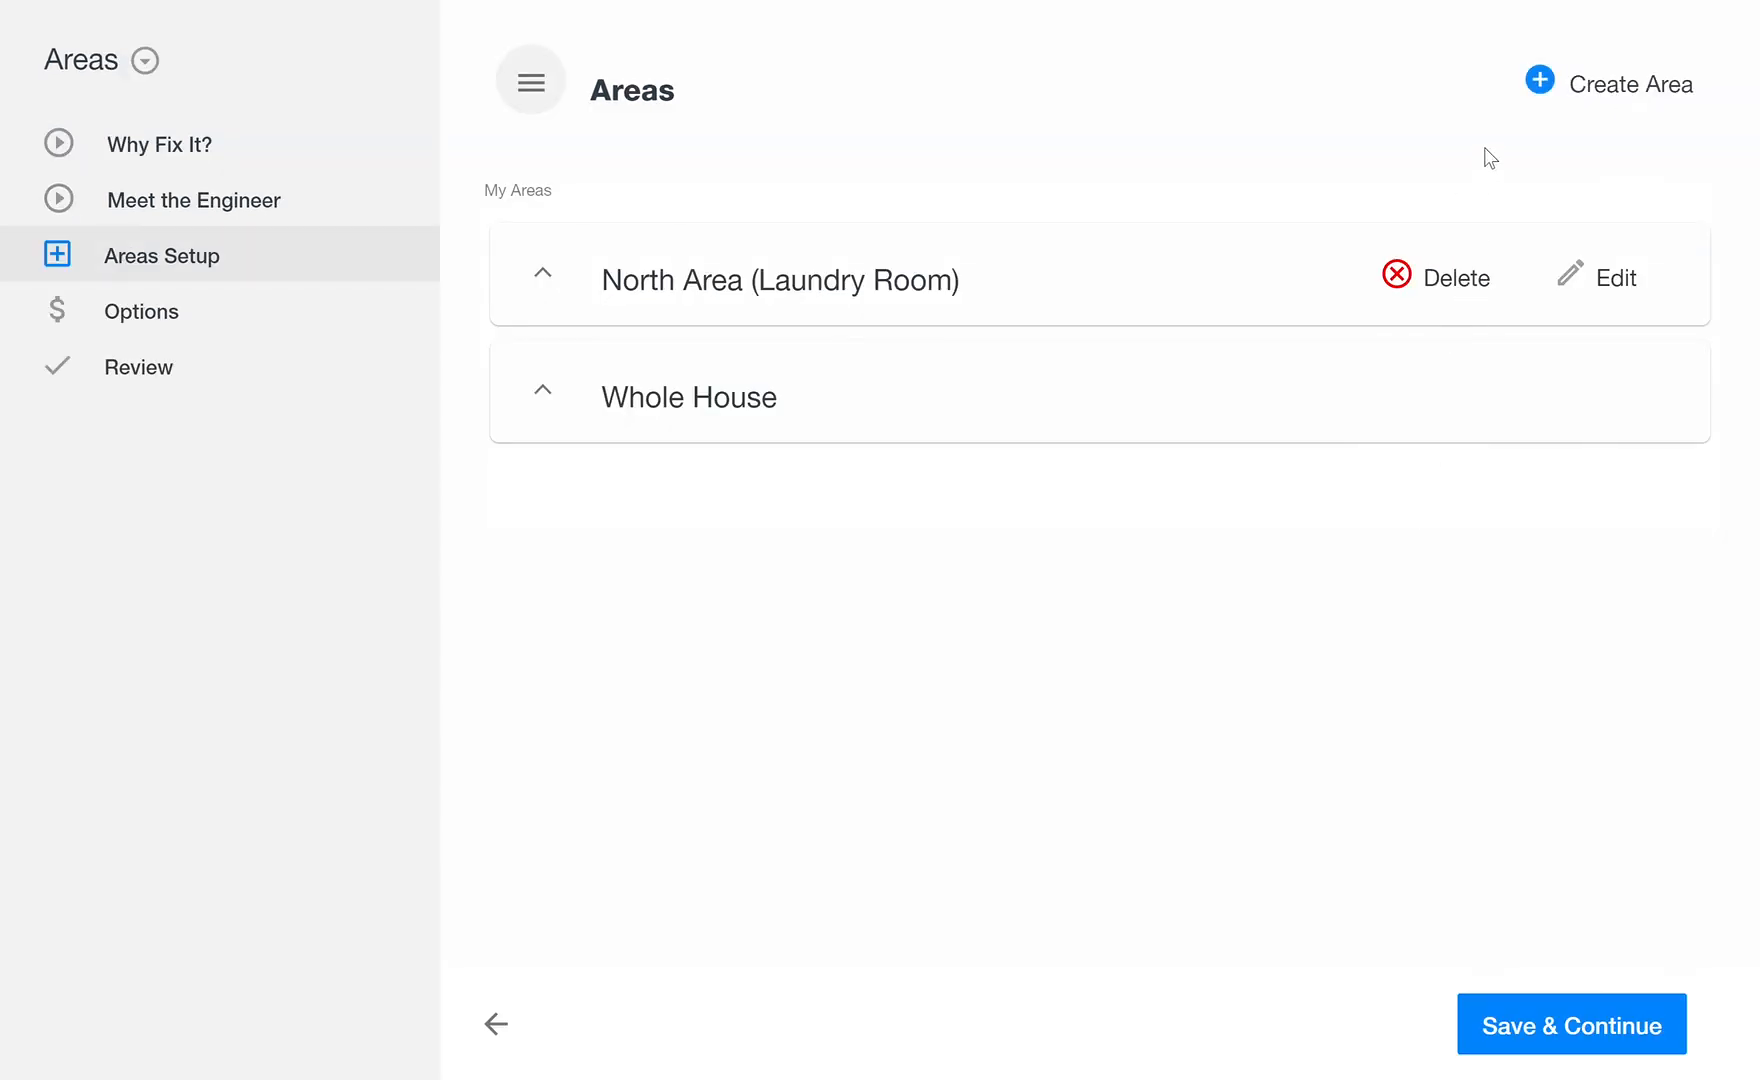
Step: Create a new area named North Wall (Laundry Room) with the Wall repair type
click(1539, 92)
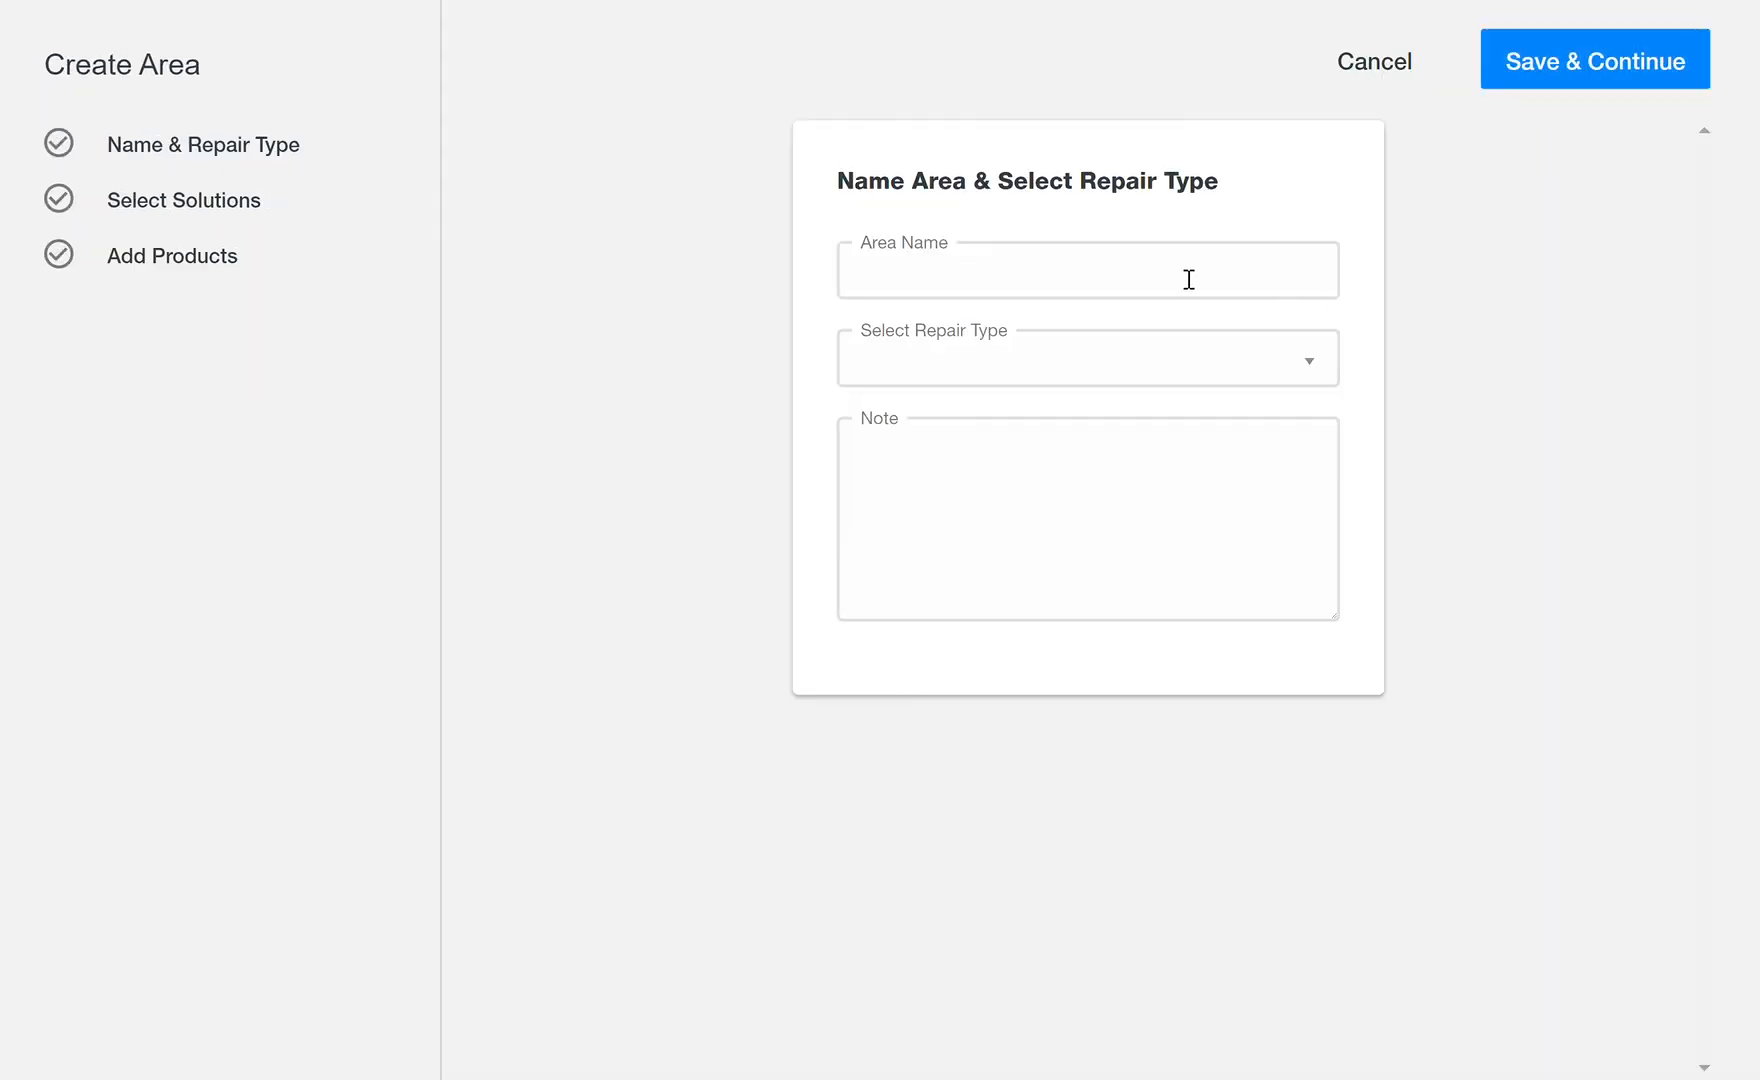
click(1072, 275)
text(No)
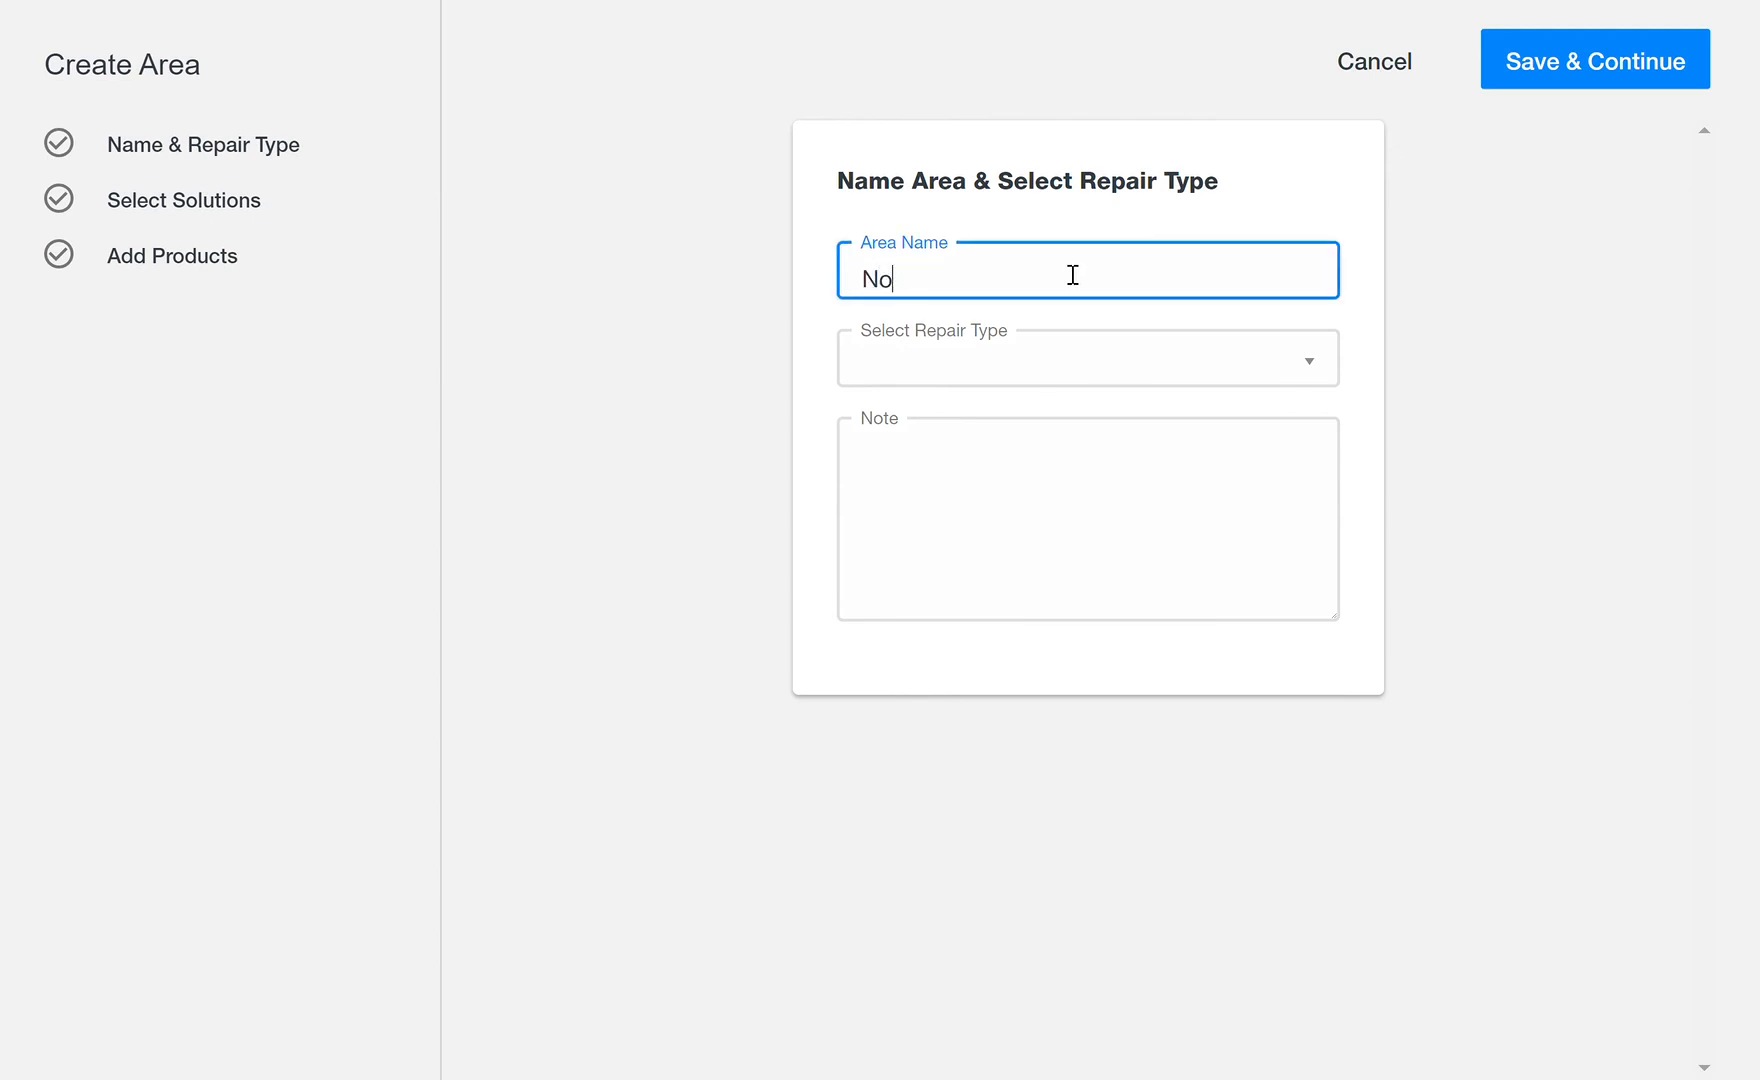
text(ertth Wall (Laundry Room)
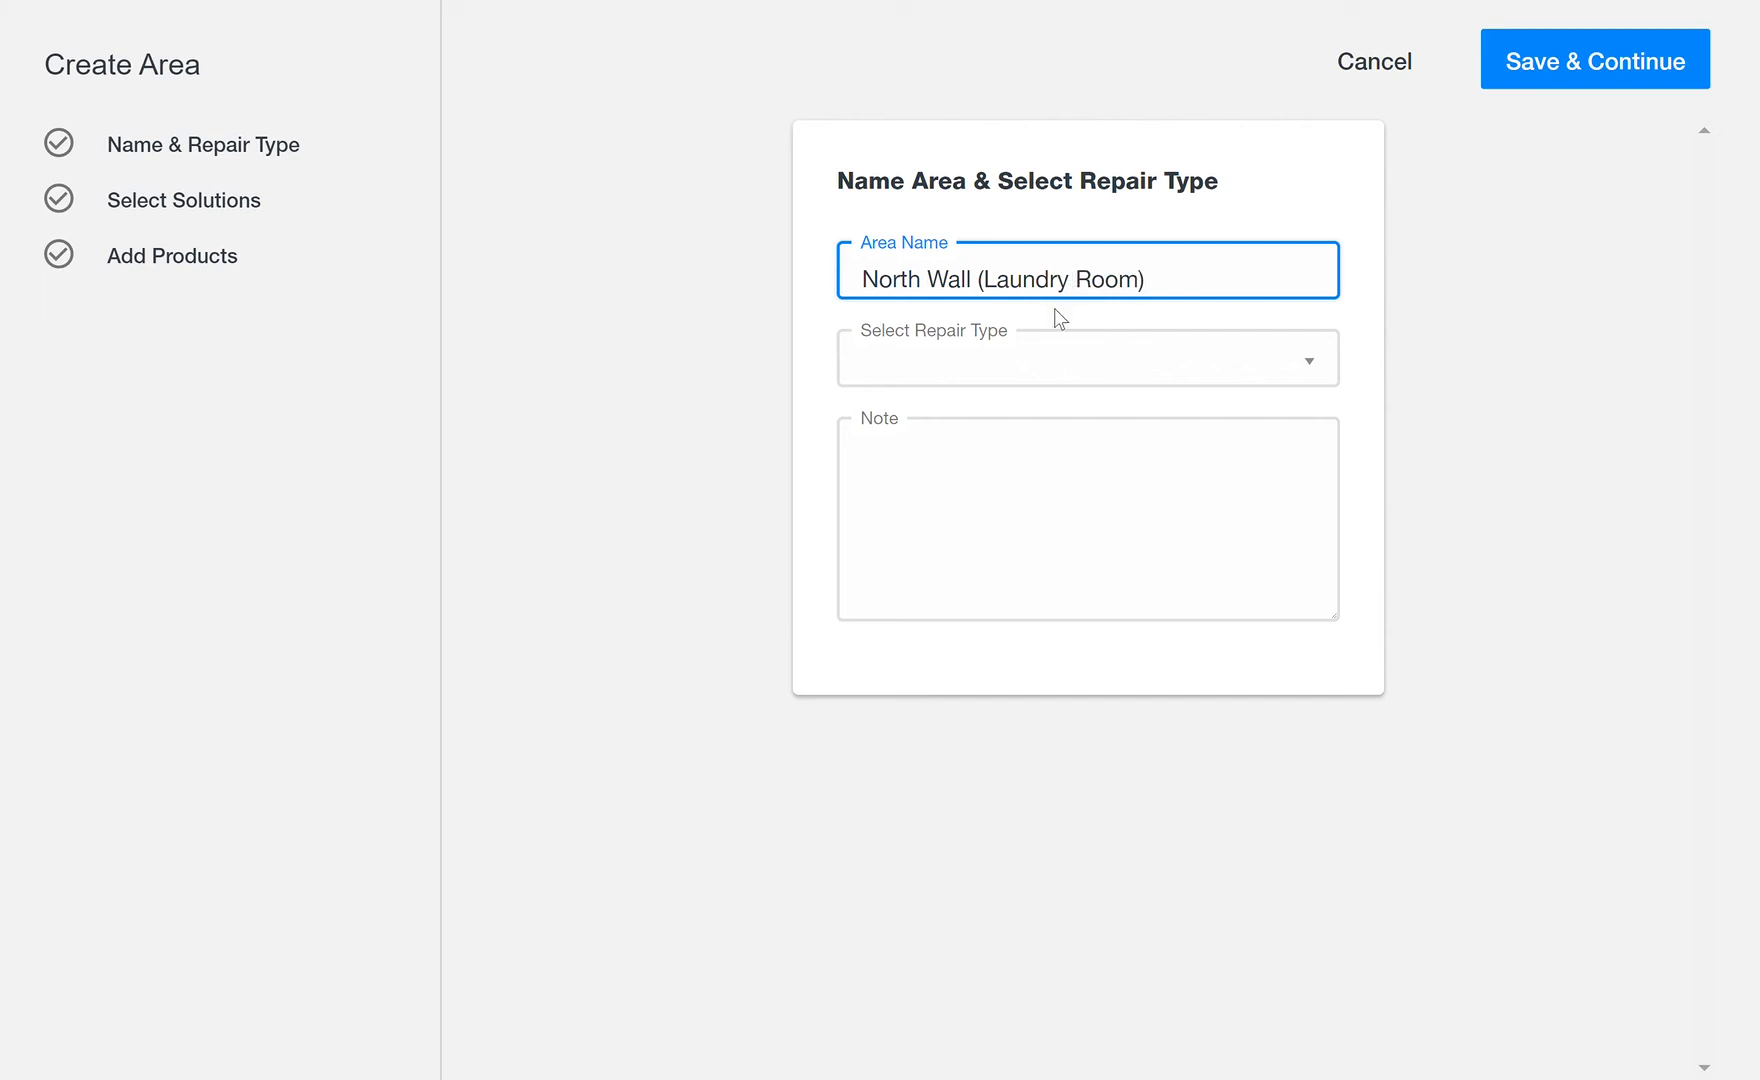
click(1311, 368)
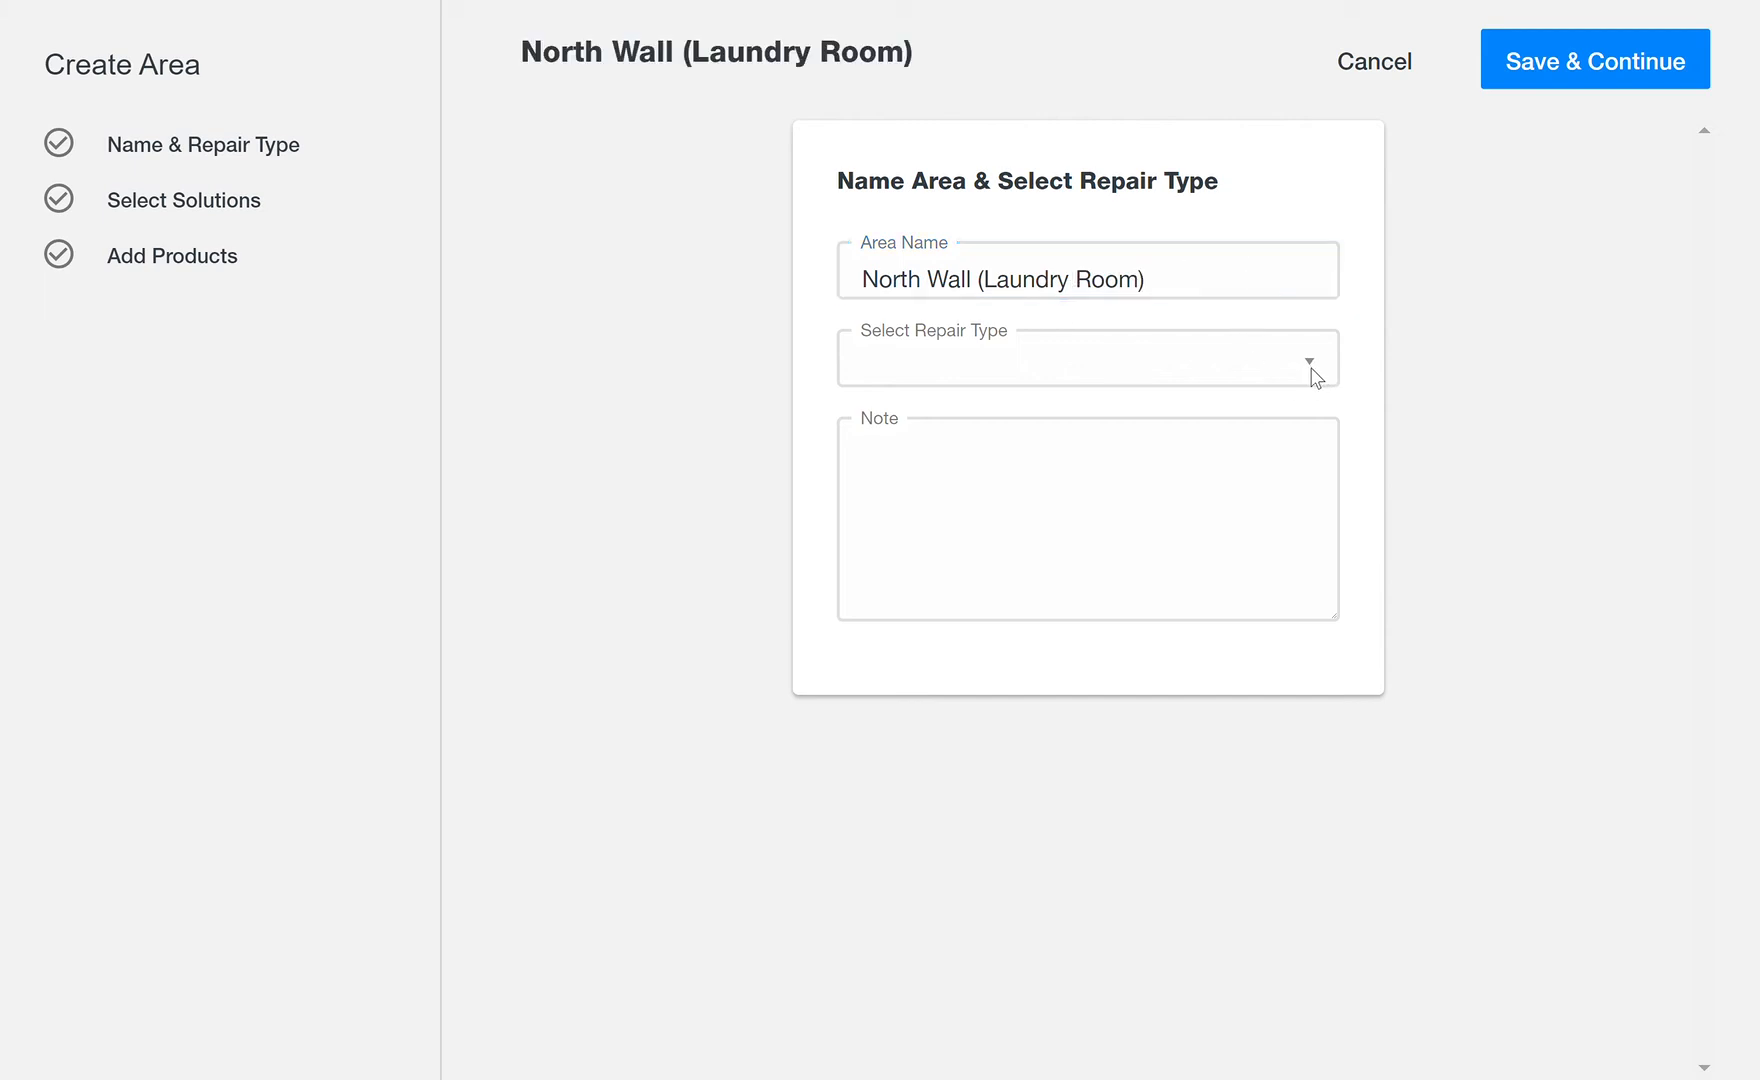
click(1185, 690)
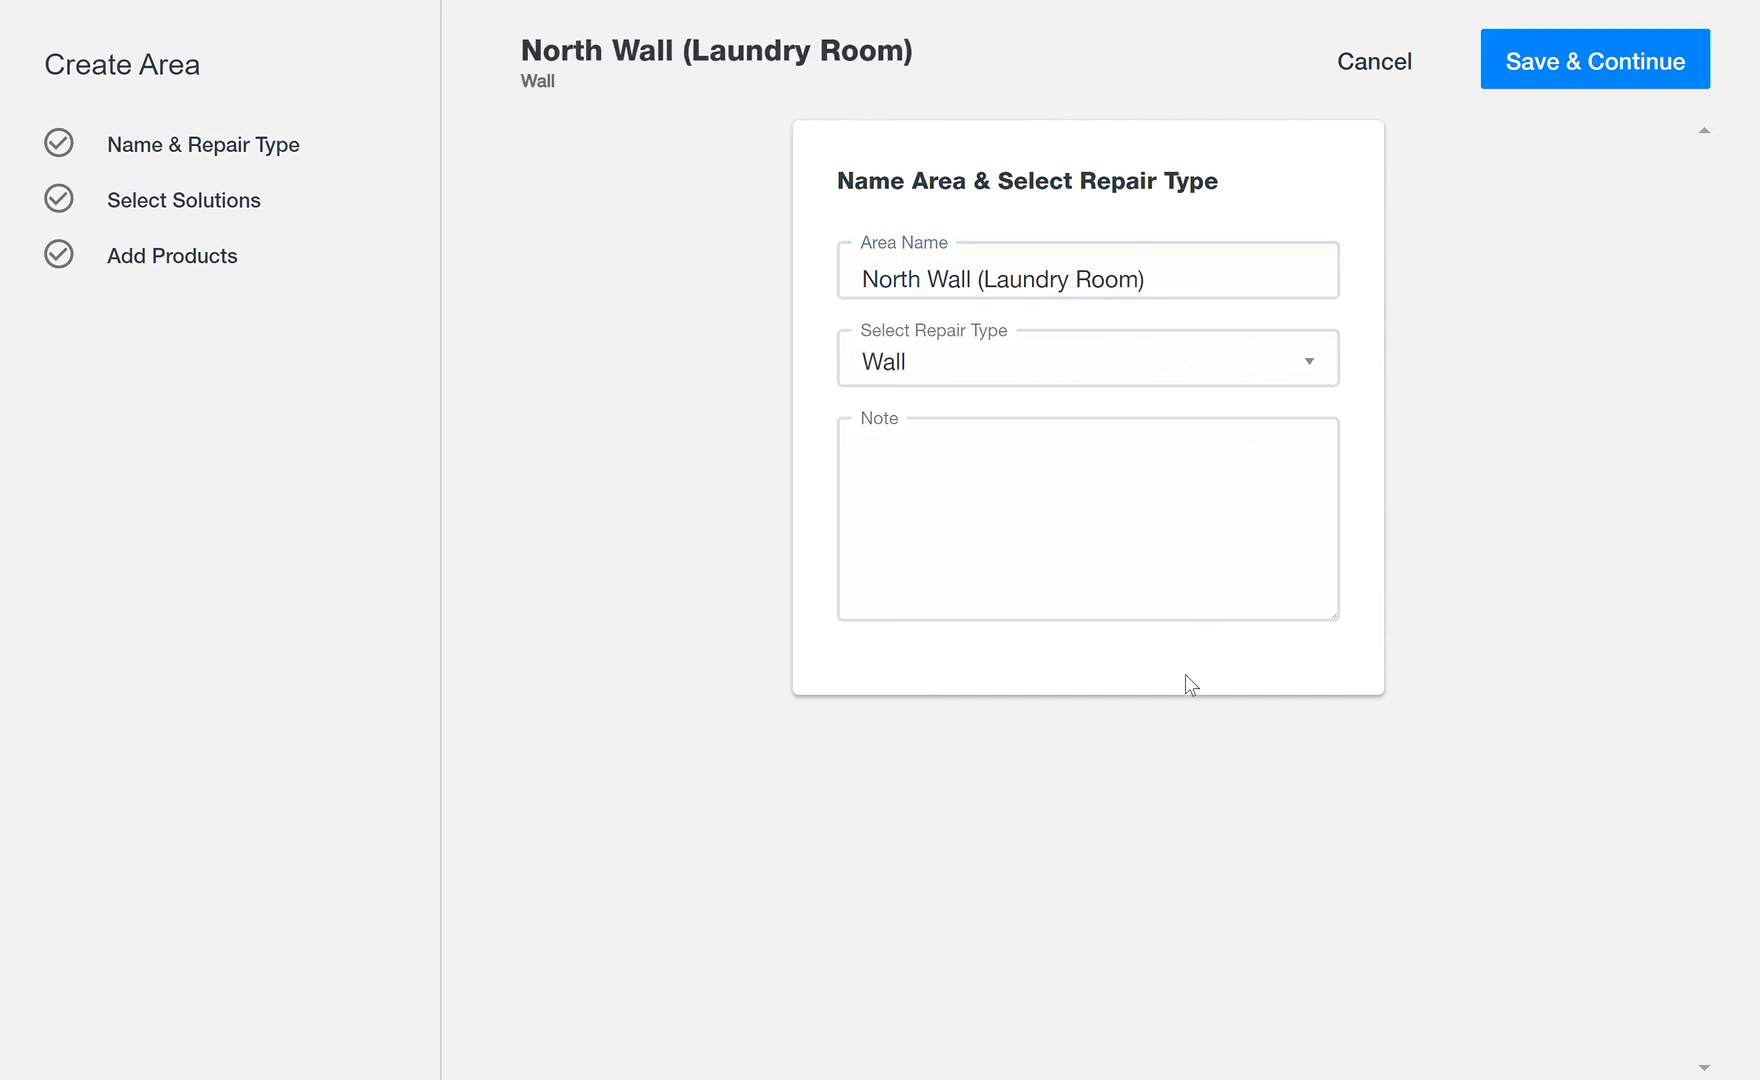
Step: Add the area note 'Fenced in with 40" gate, need to bring Dingo, projection for patio'
click(1137, 547)
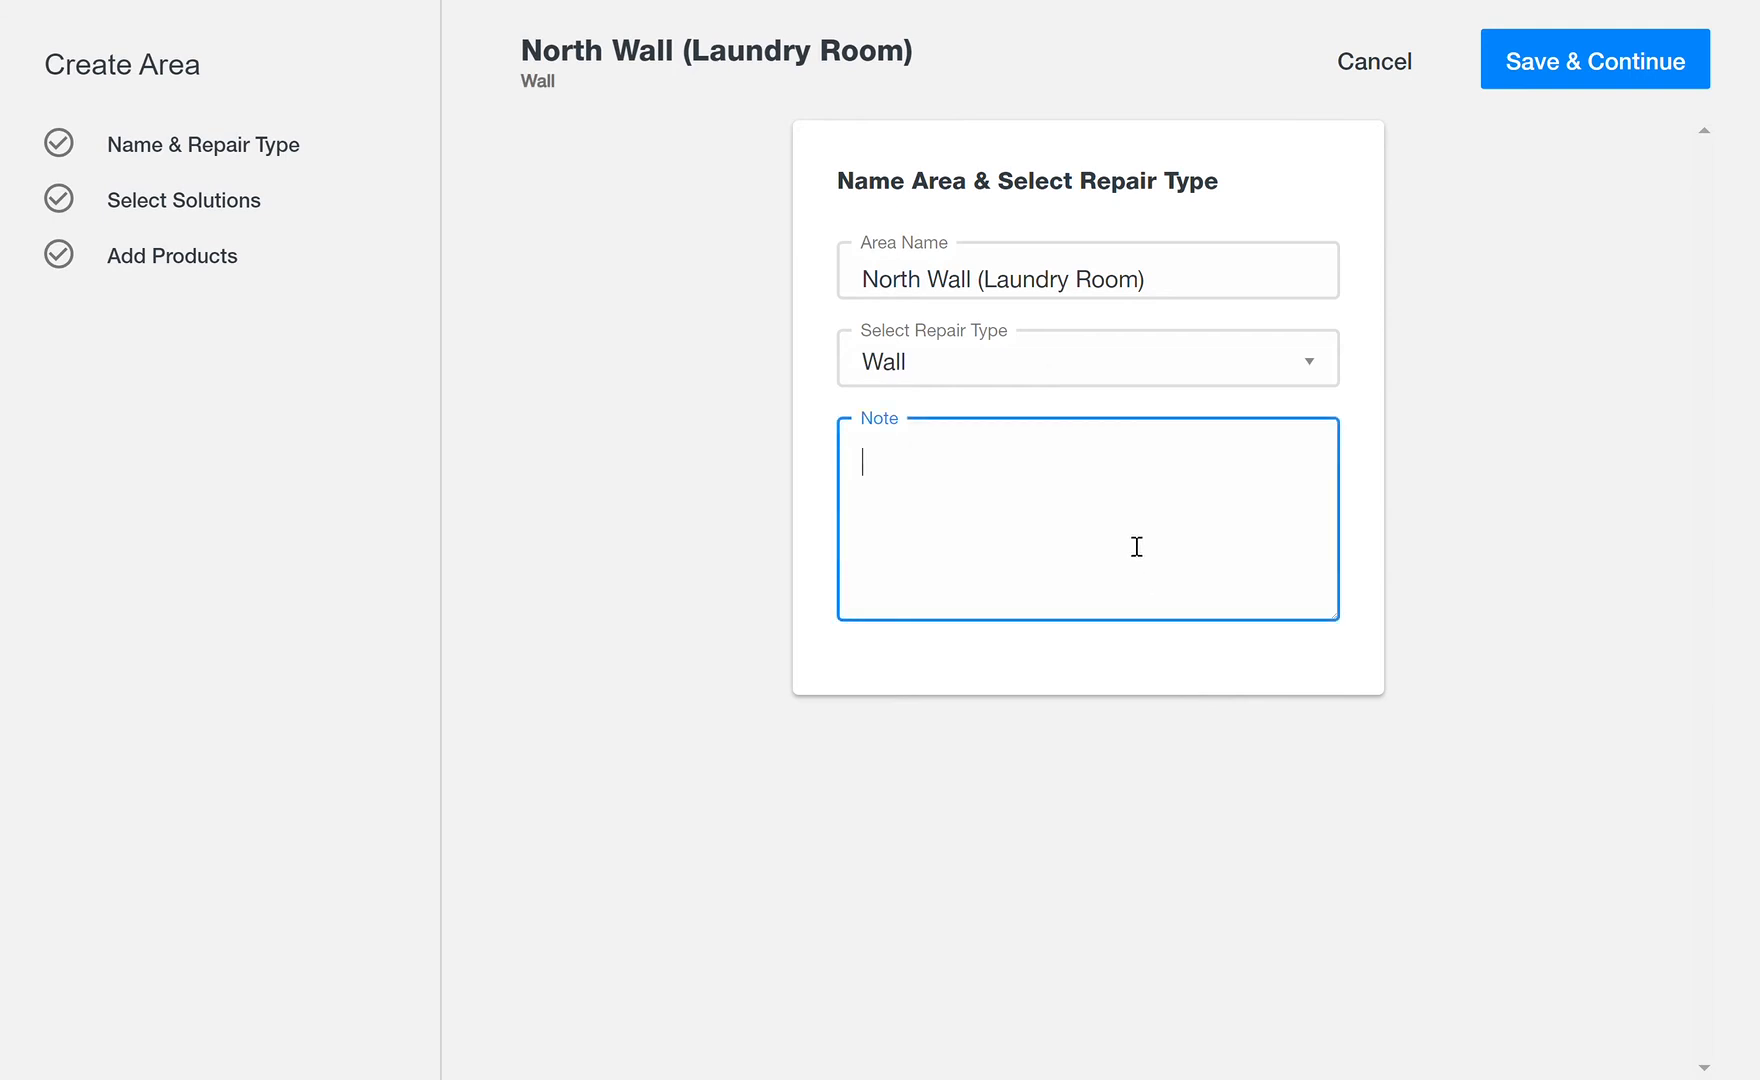
text(Fenced in with )
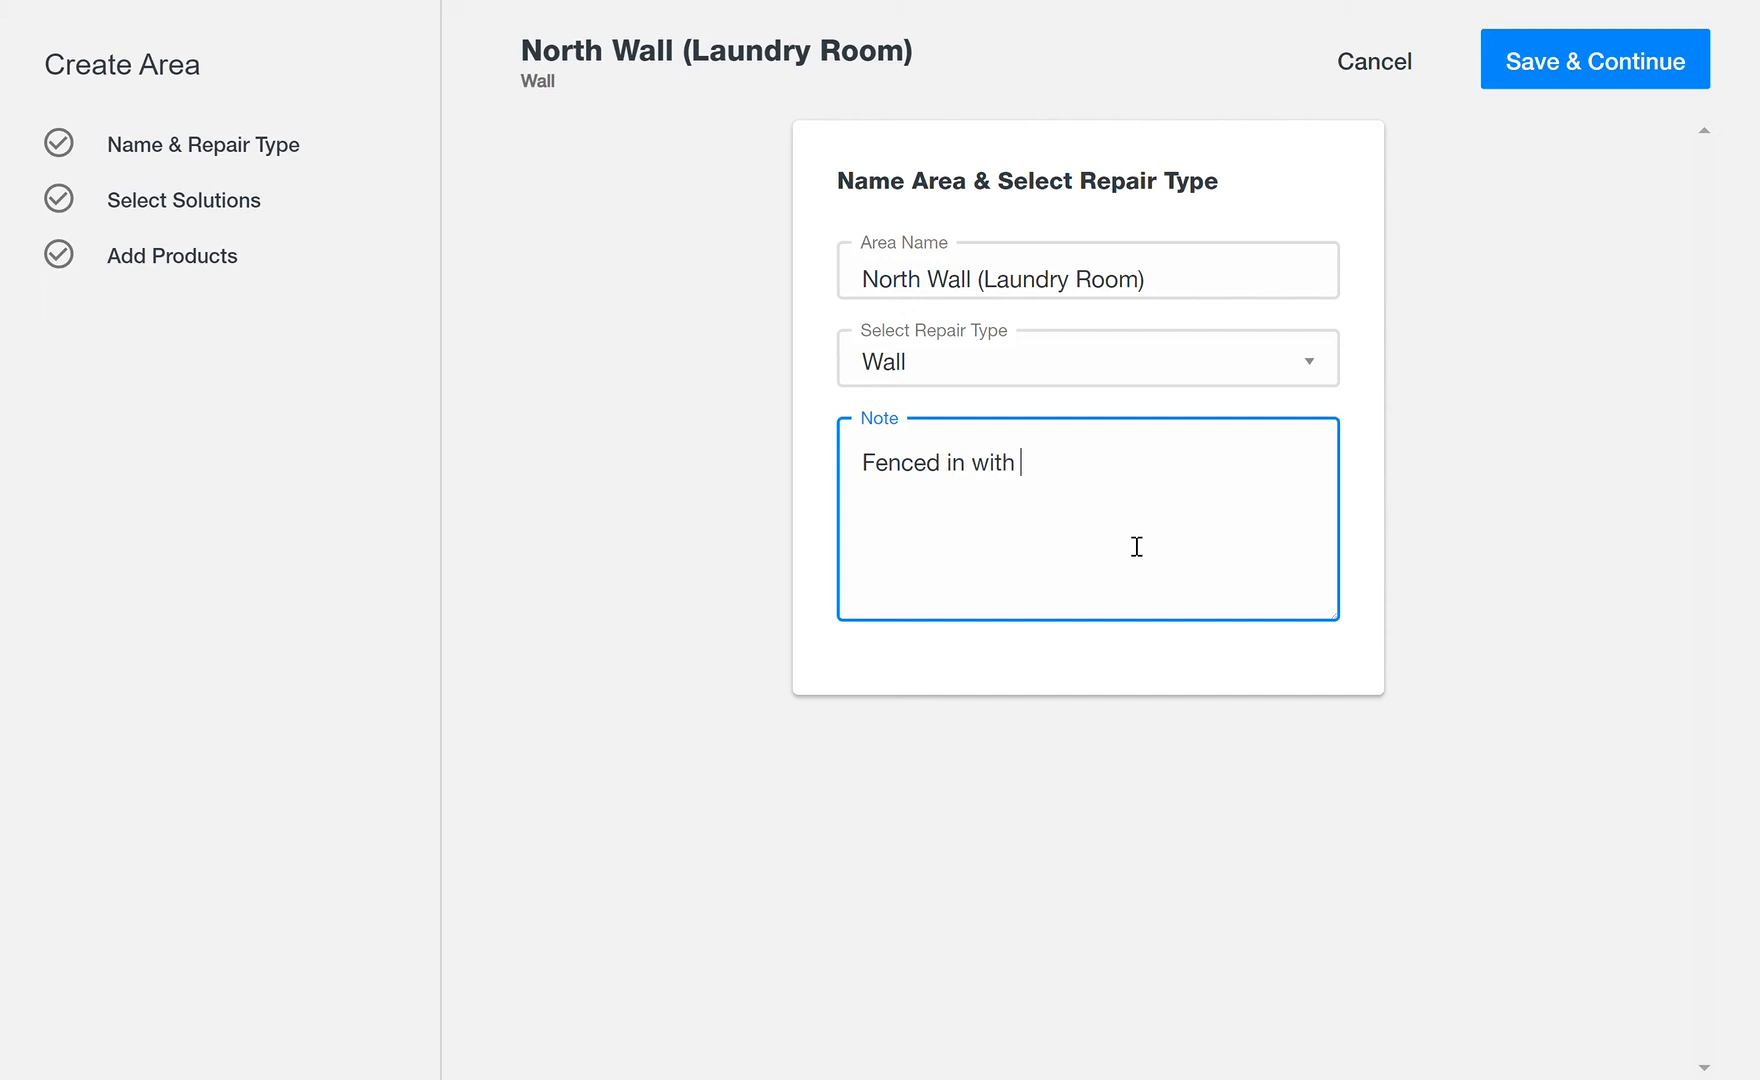
text(40" gate, need t)
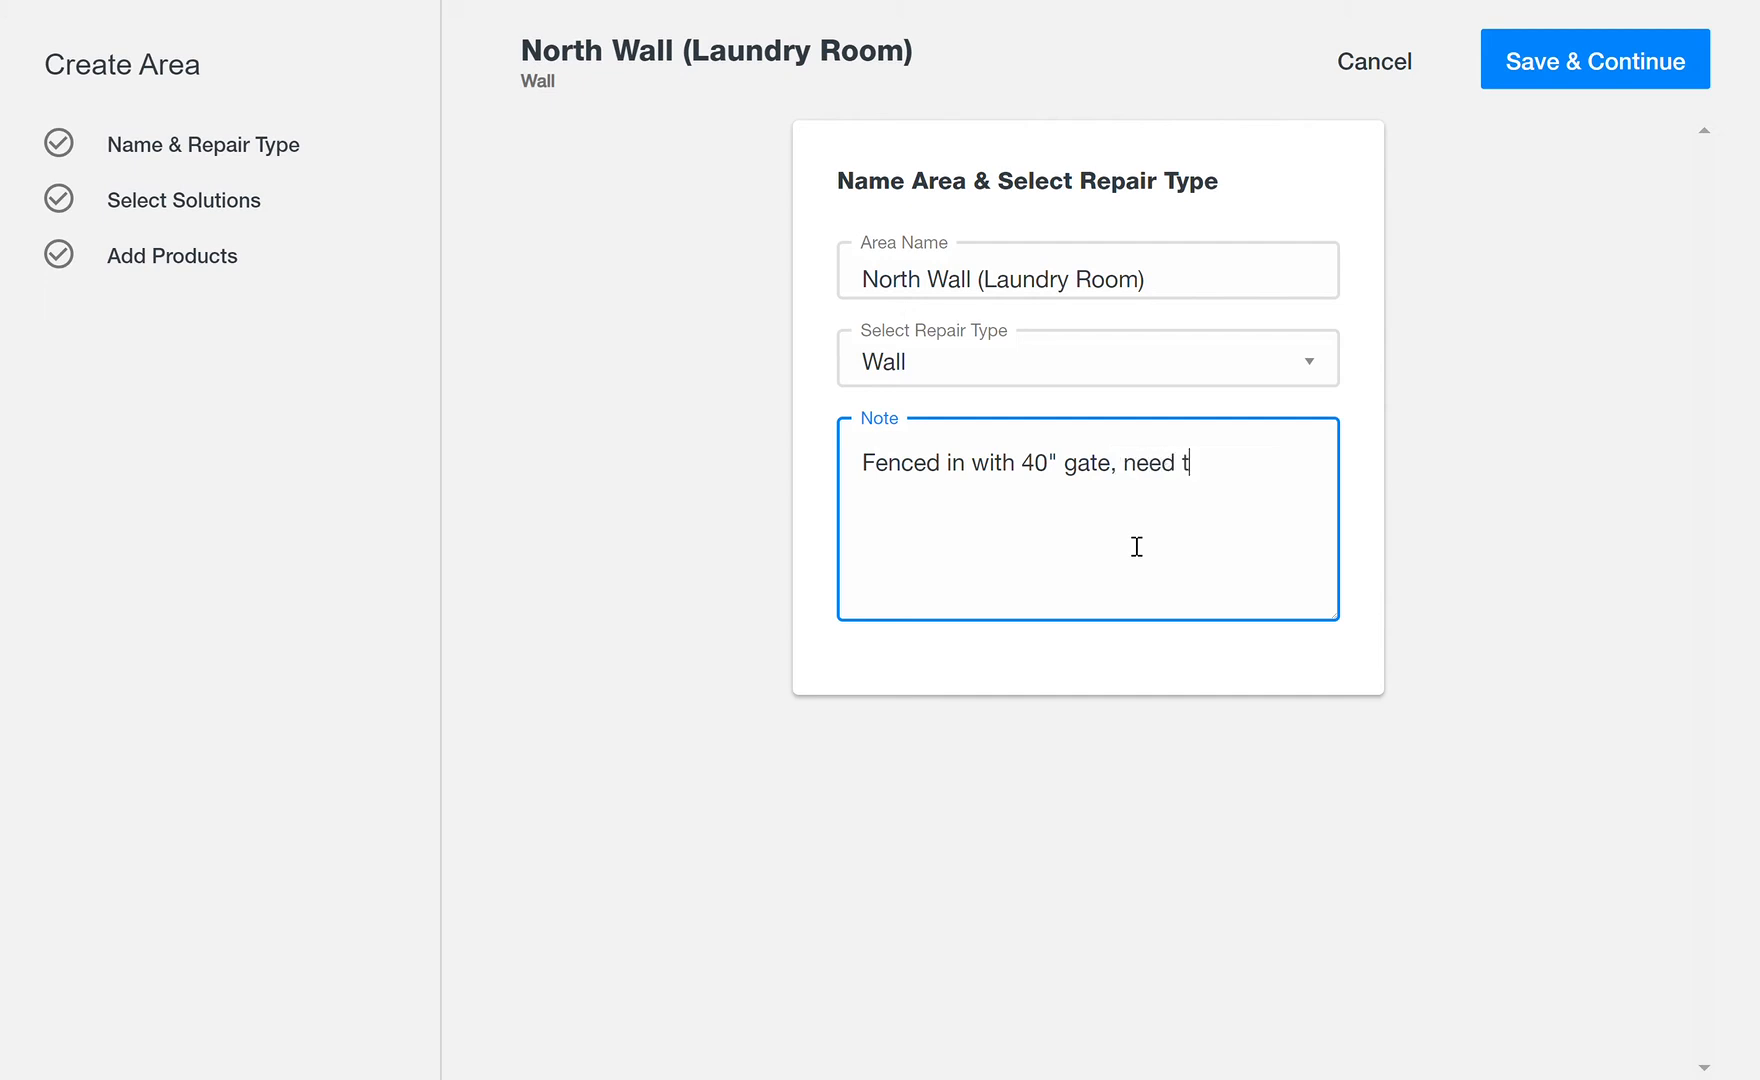
text(o bring Dingo)
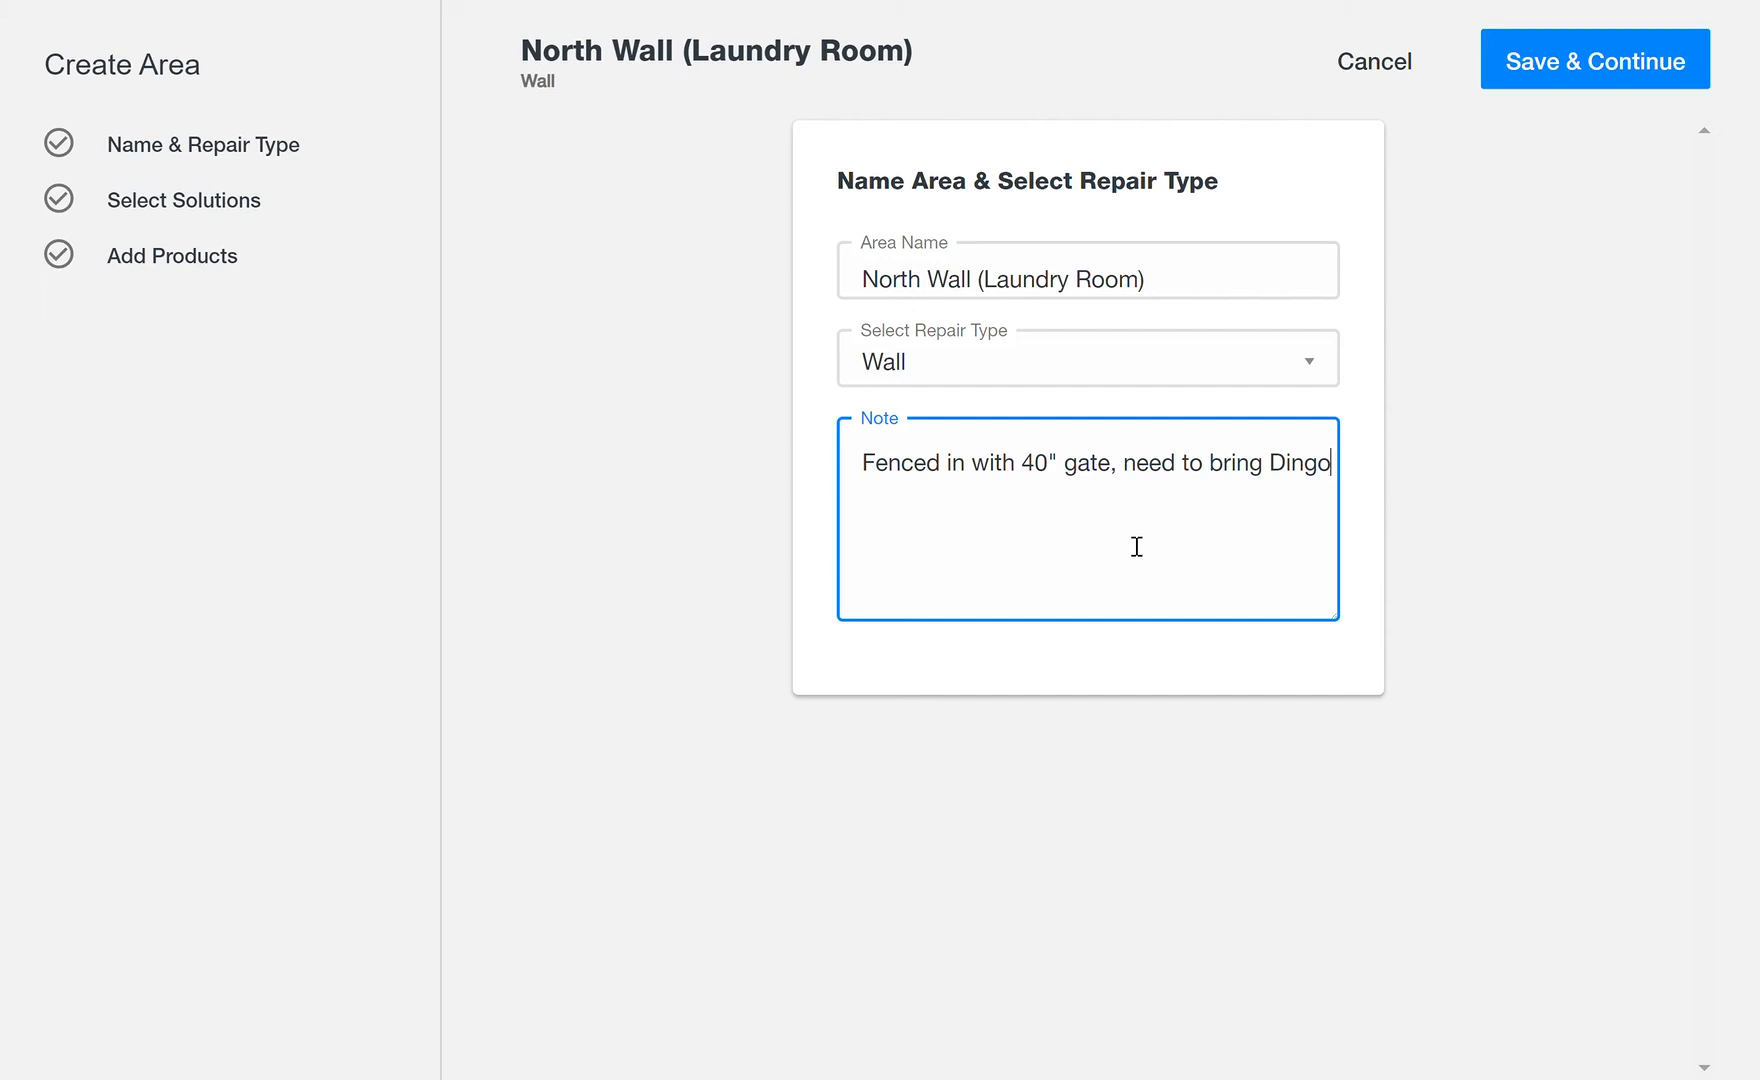
text(, pro)
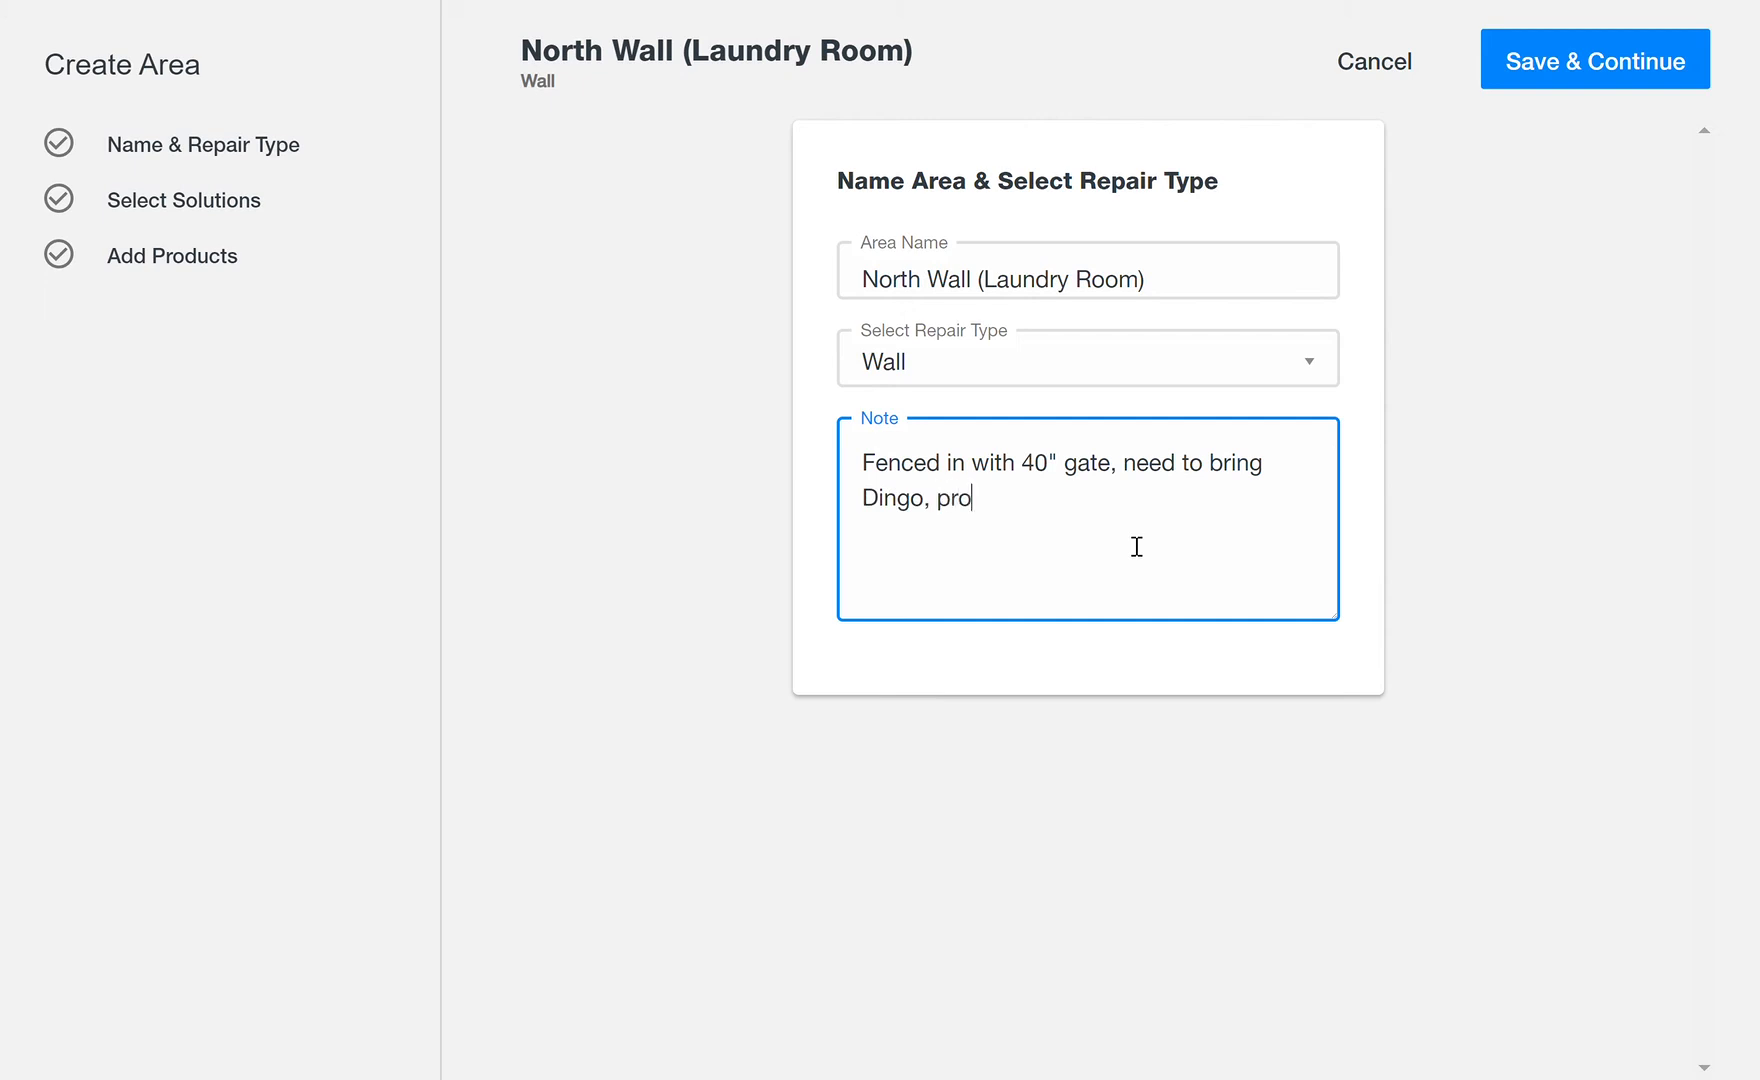
text(jection for patioi)
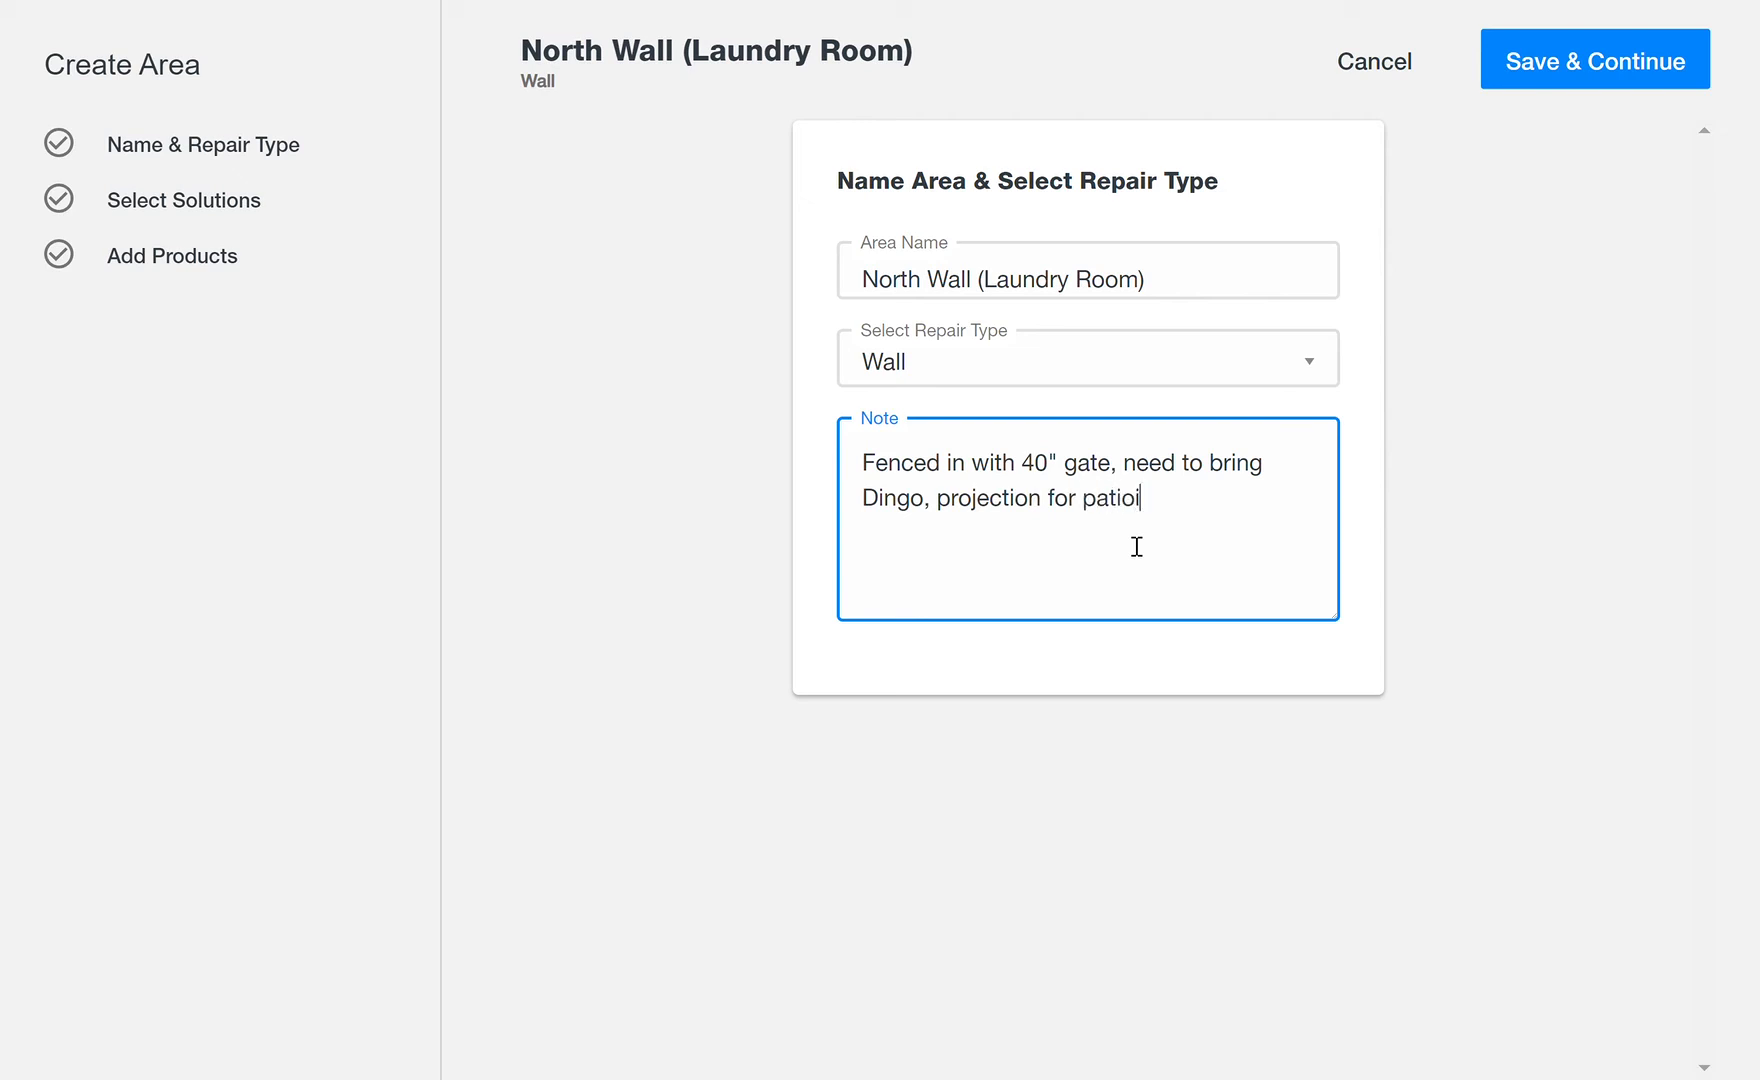
key(BackSpace)
text(16)
Step: Continue to the solution selection, mark Permanently Stabilize Walls as primary, and save
click(1617, 62)
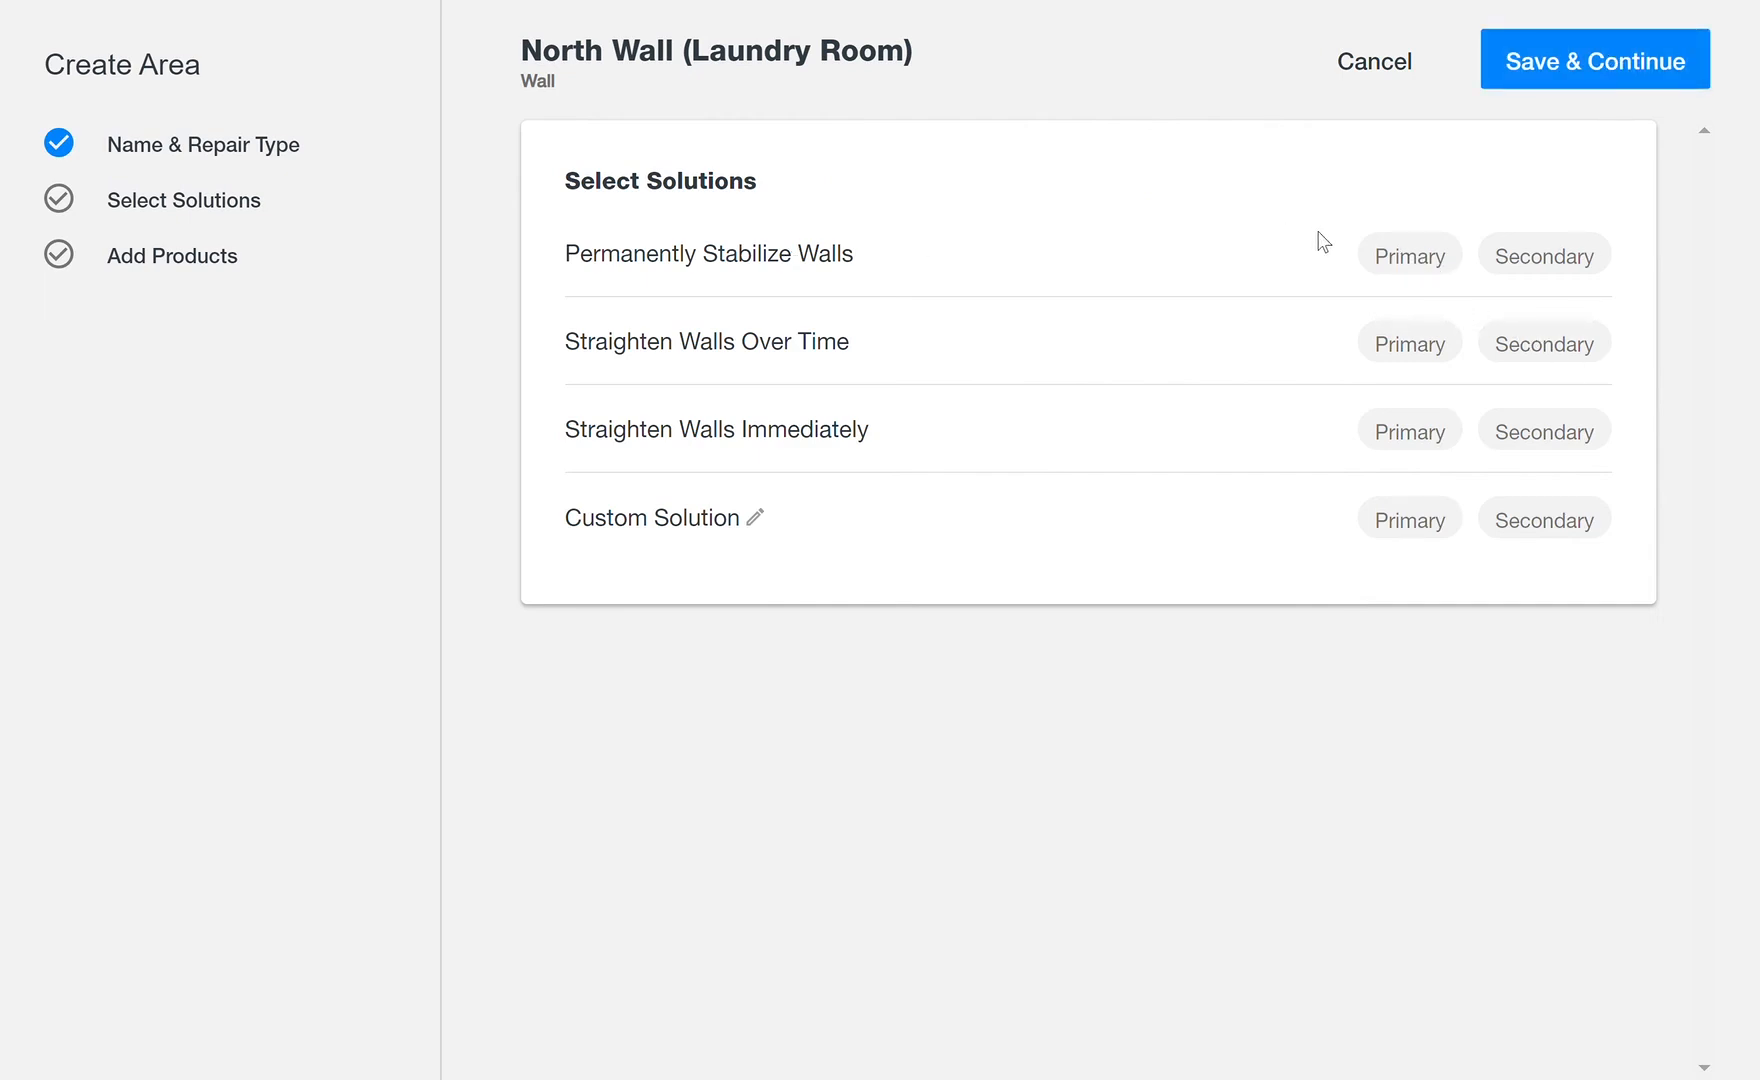
click(1422, 259)
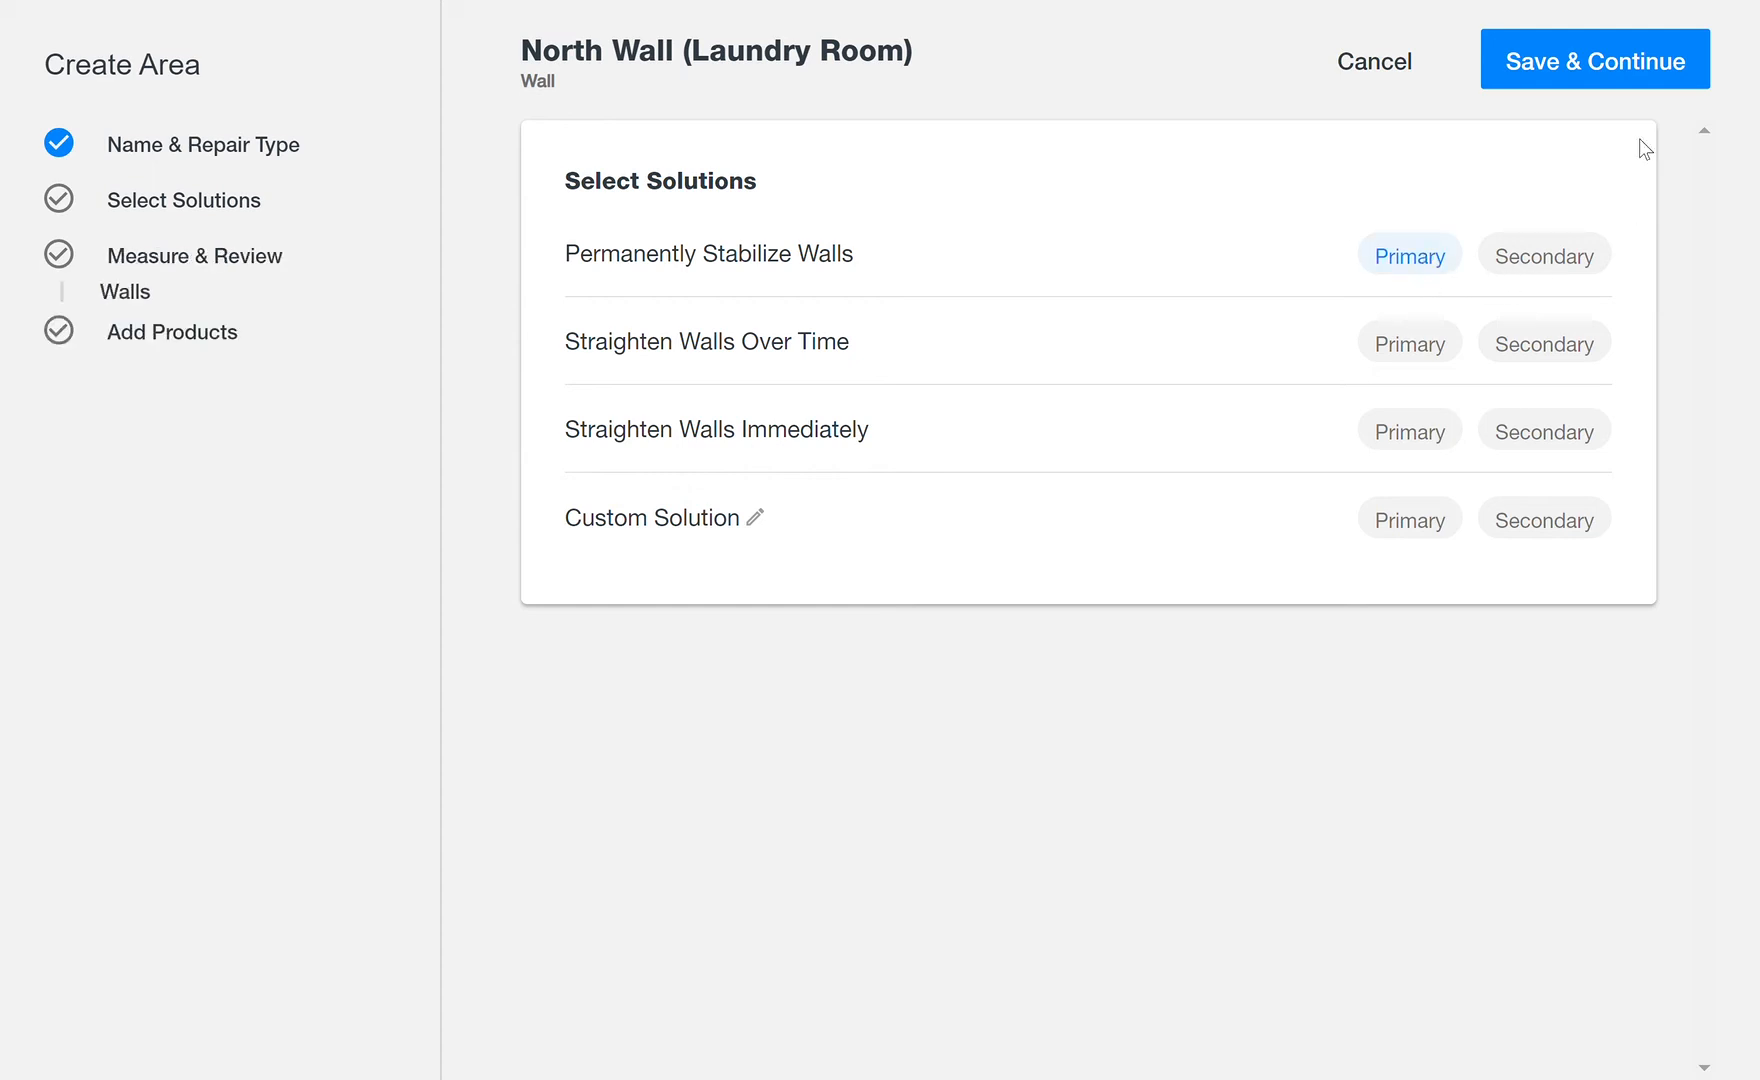
click(1578, 70)
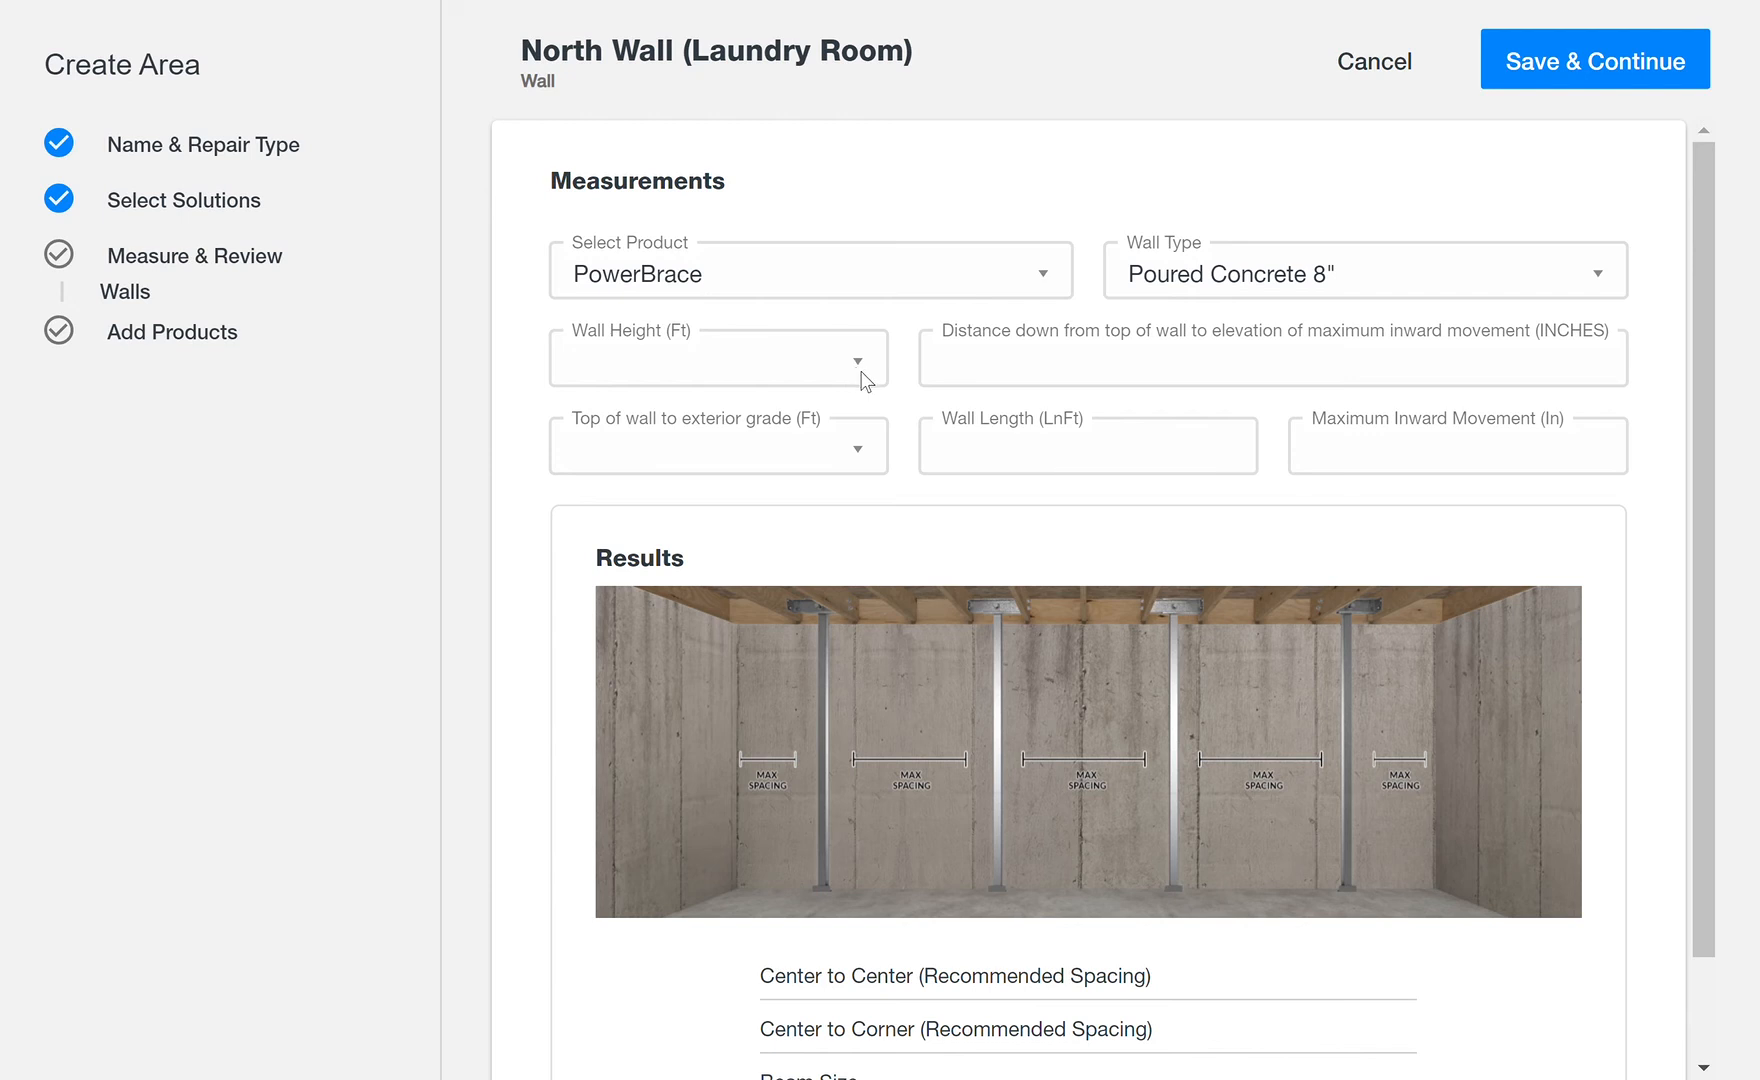
Step: Choose GeoLock Wall Anchor with a 7 FT wall height and 1 FT from top of wall to exterior grade
click(804, 582)
click(880, 468)
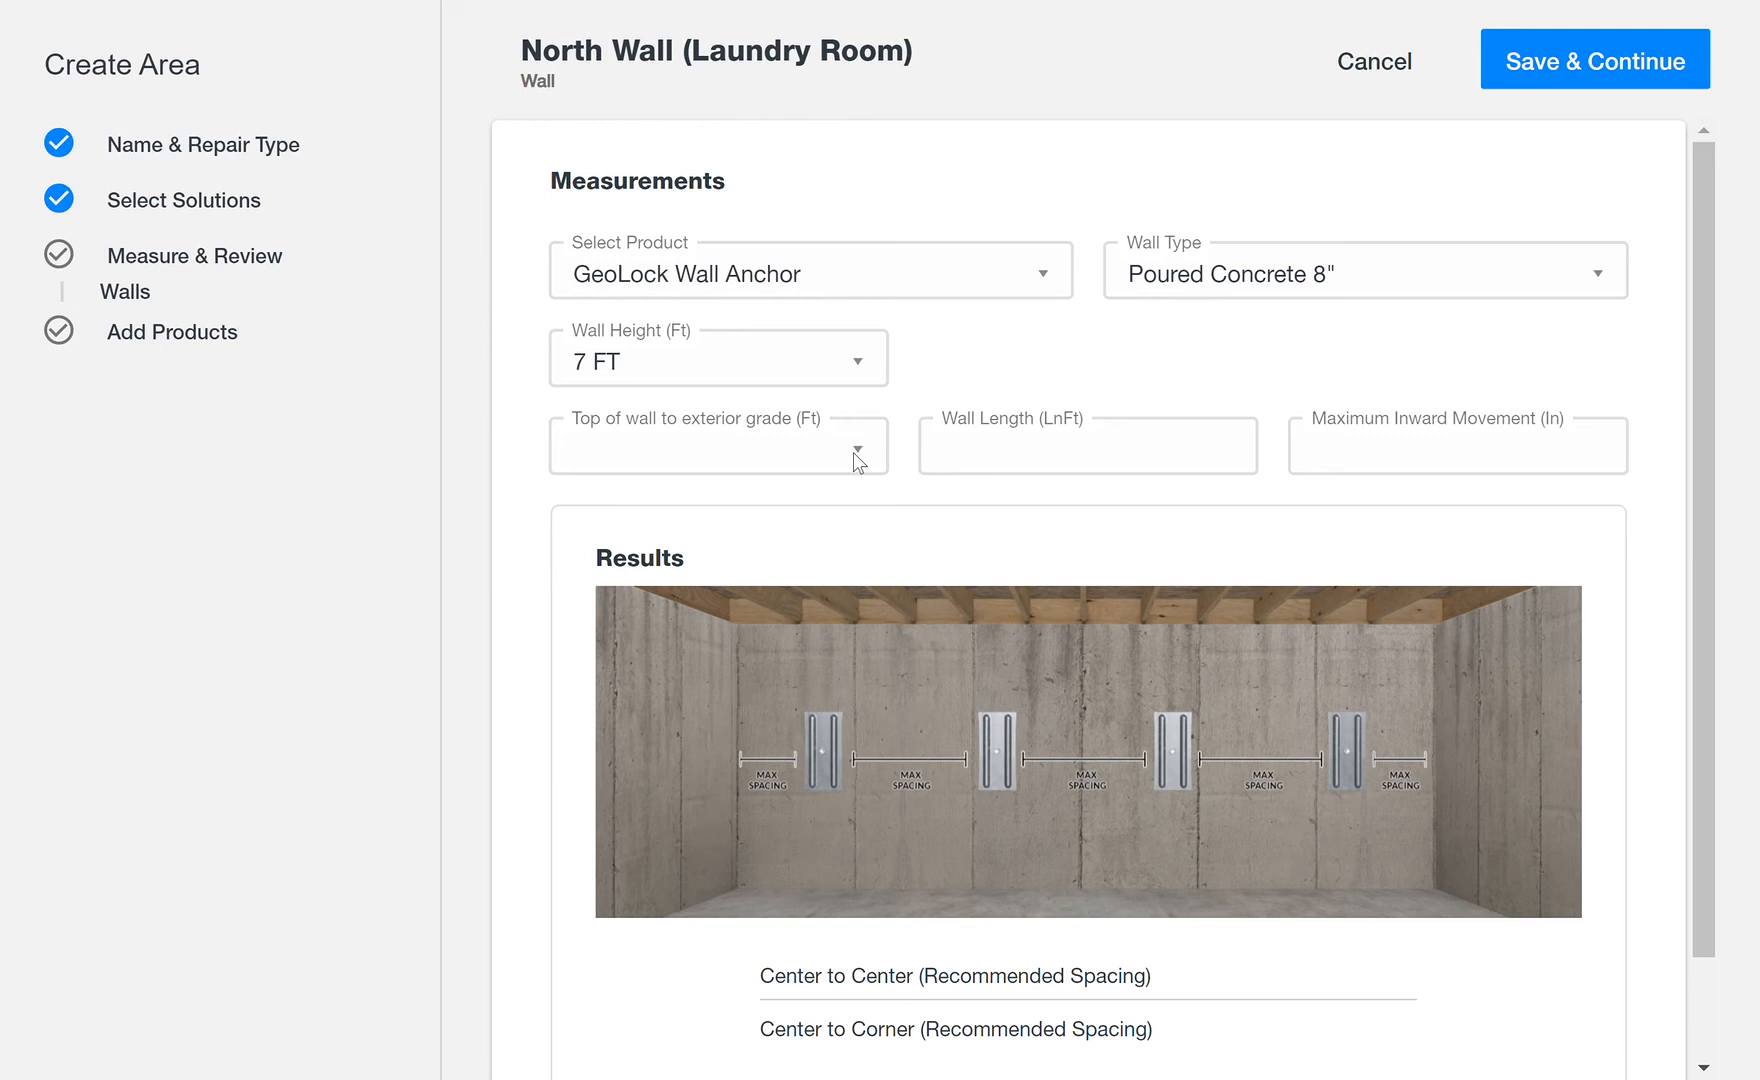
click(769, 587)
Step: Set the wall length to 16 ft and the maximum inward movement to 1.5 in, and review the spacing results
click(1120, 475)
text(16)
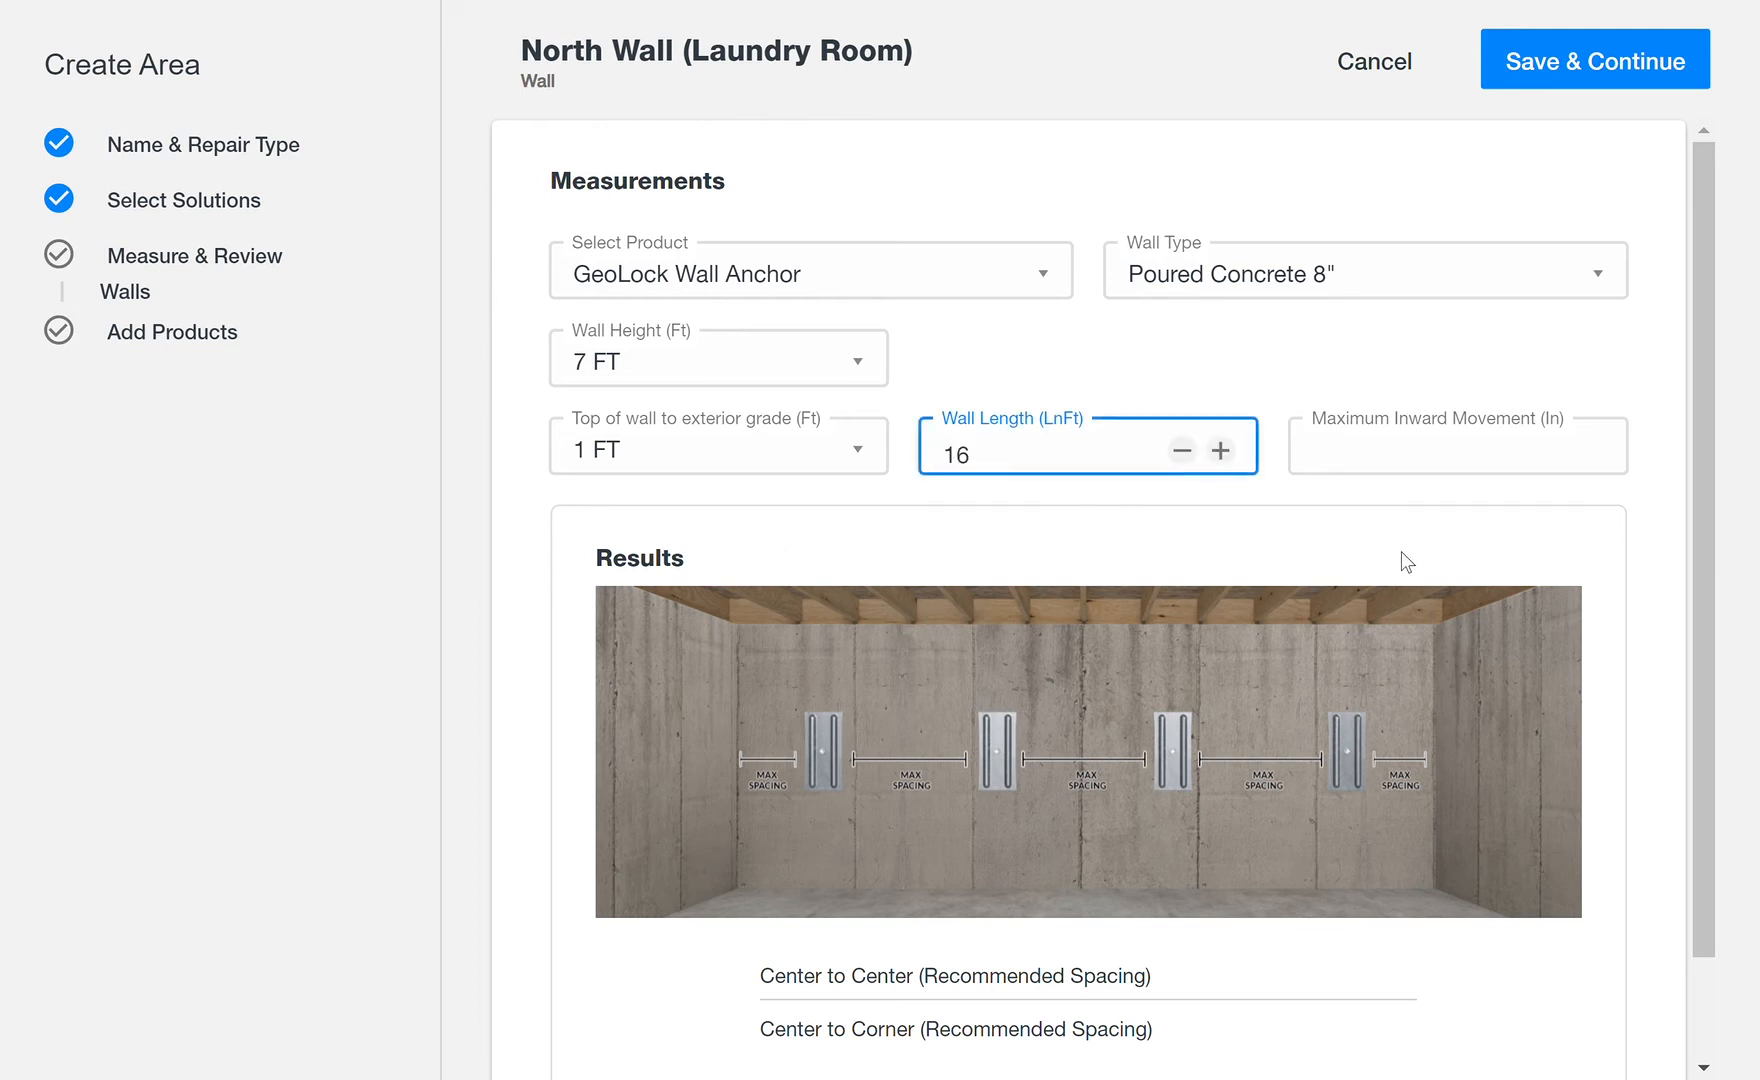
click(1417, 479)
text(1.5)
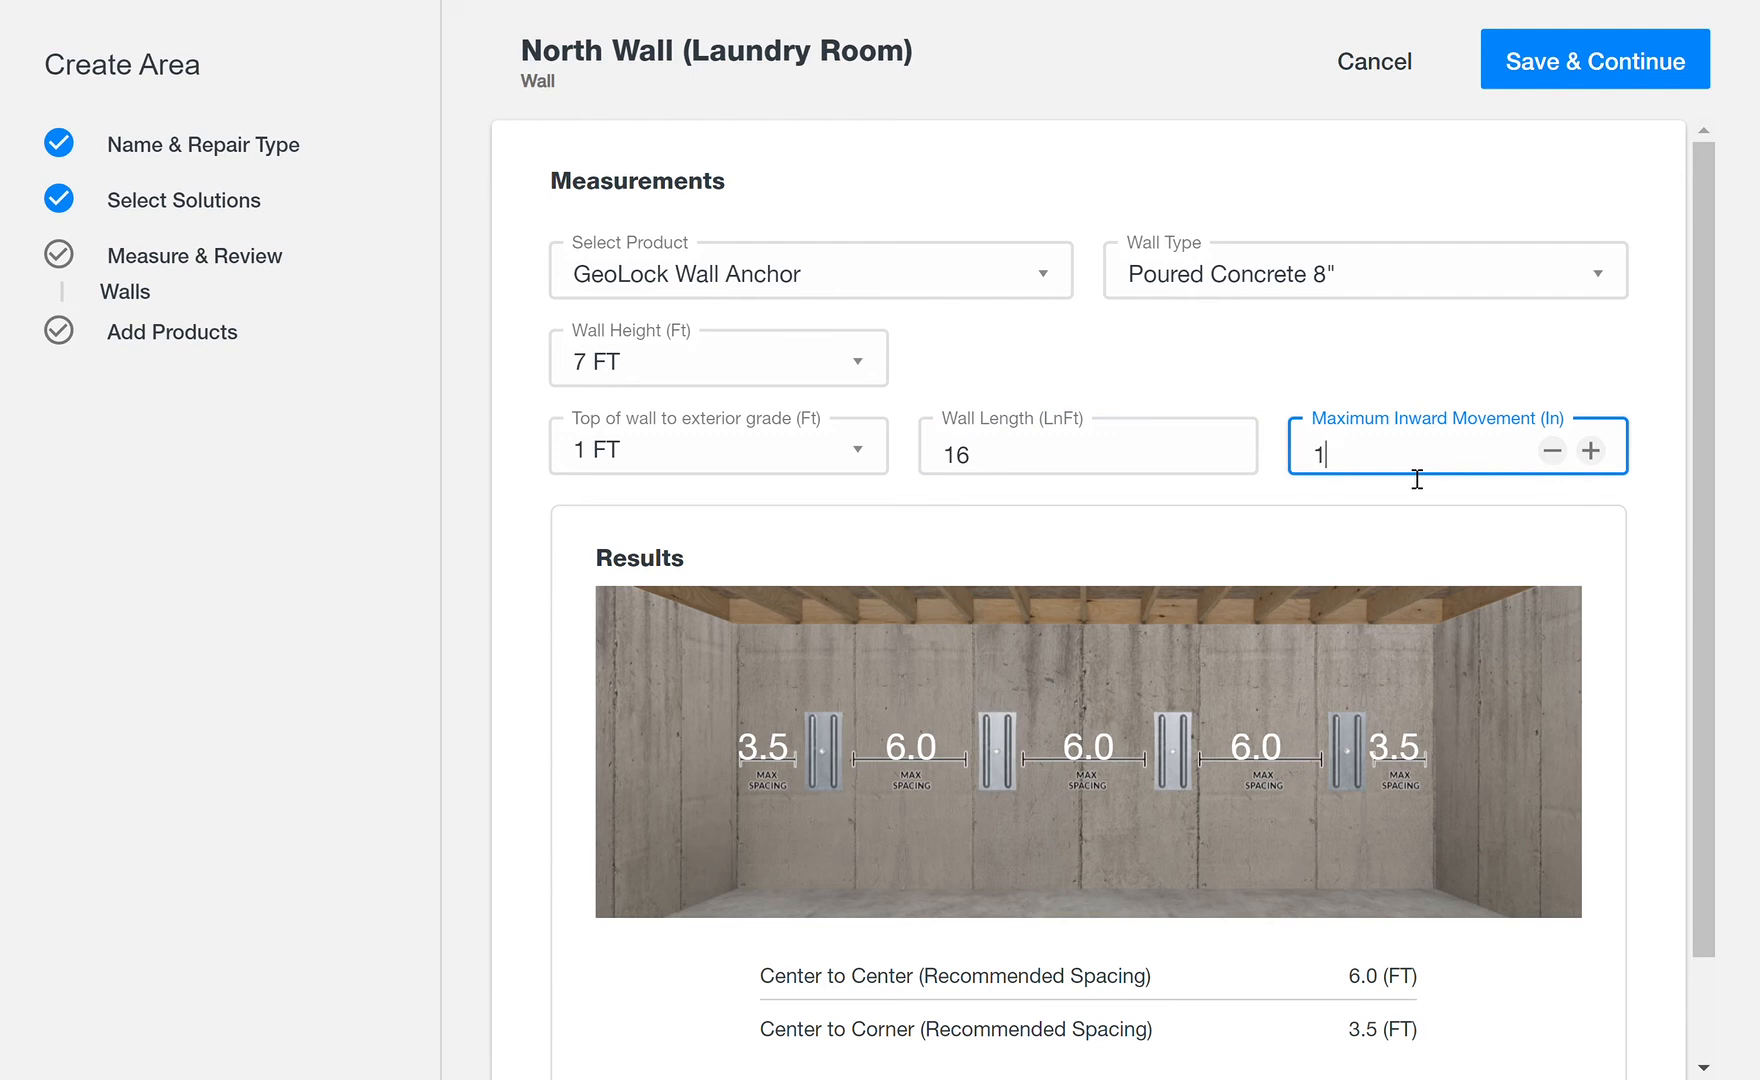
click(1412, 551)
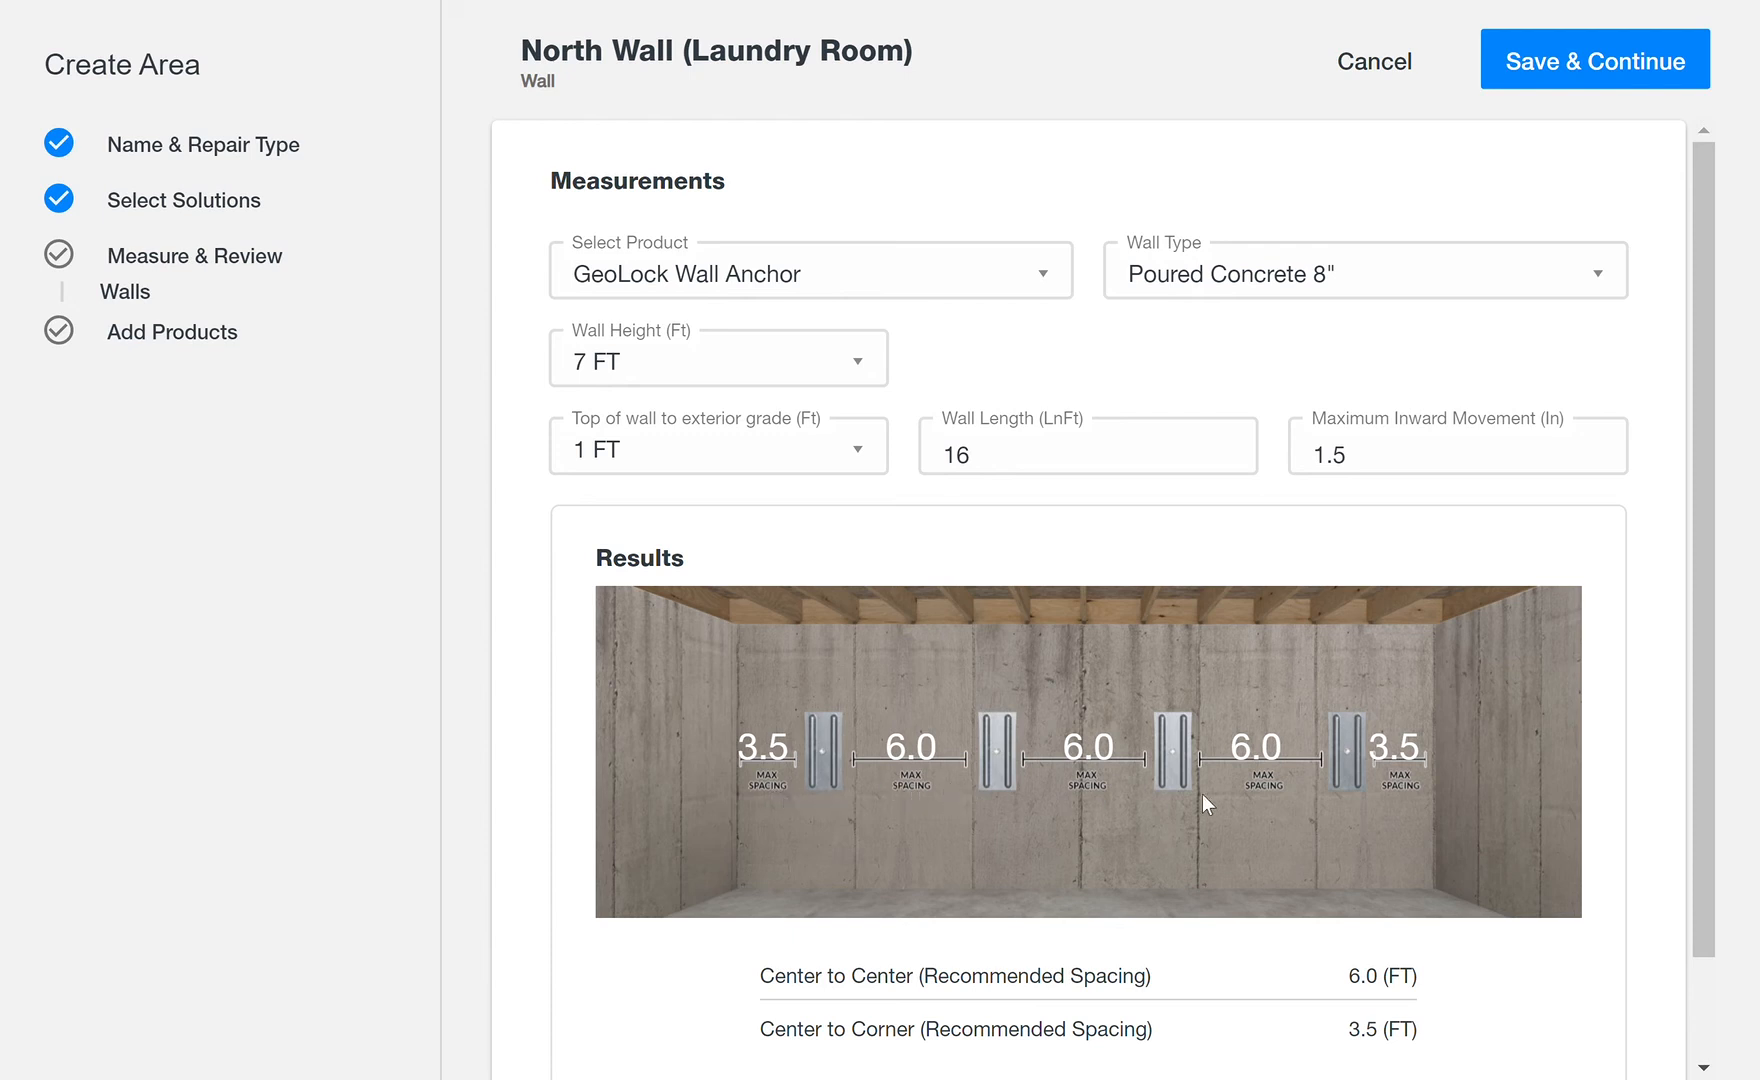
scroll(1700, 720, down, 1)
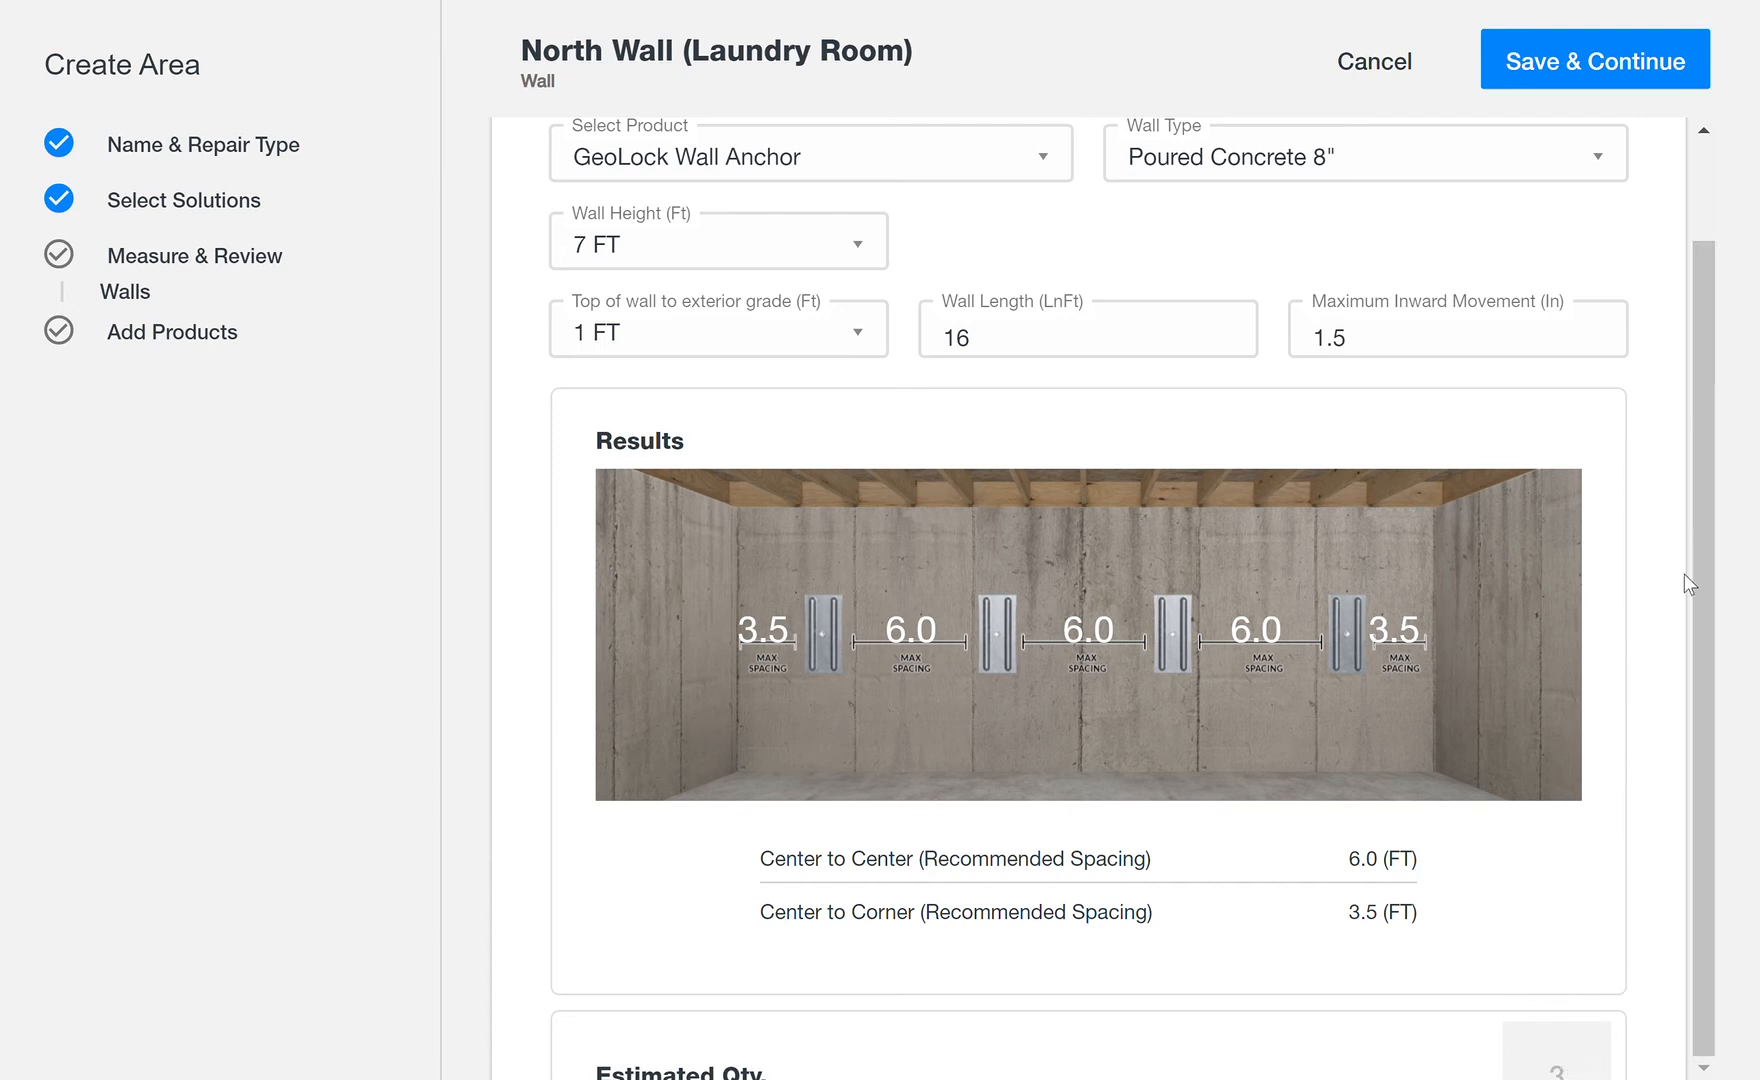
scroll(1700, 575, up, 1)
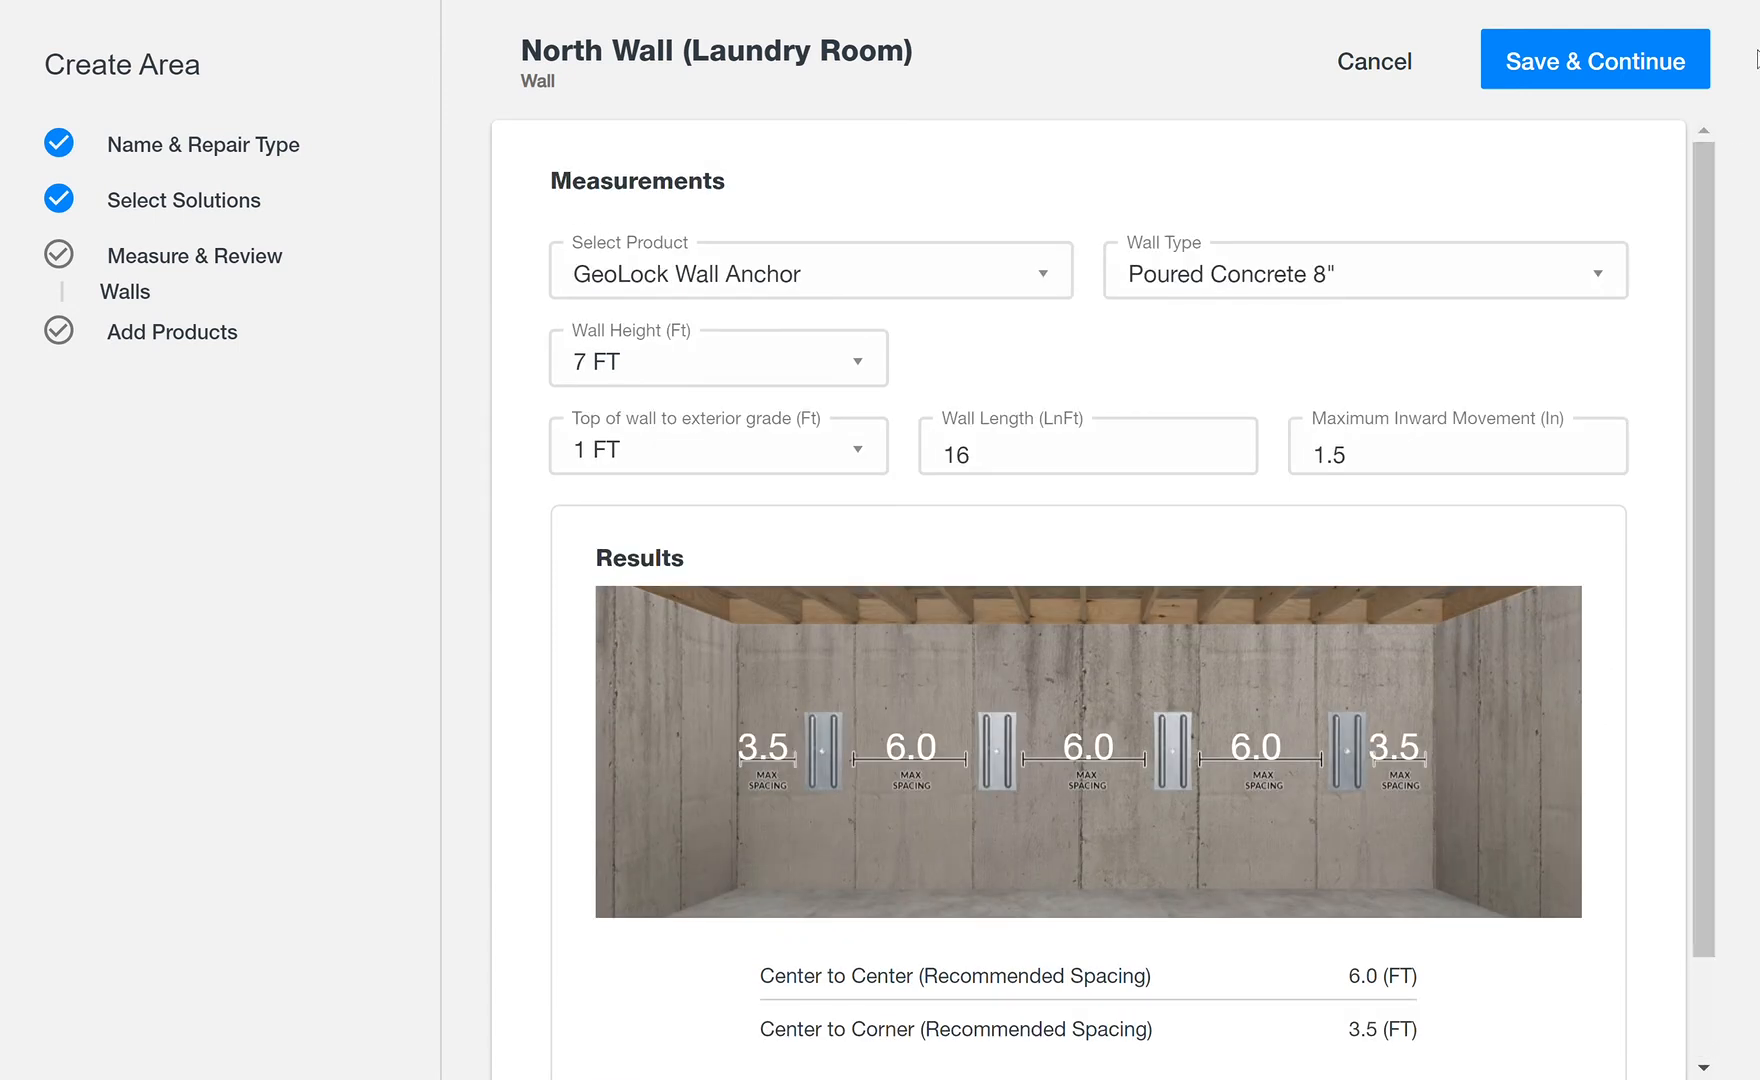
Step: Save the wall measurements and set the quantities of Geo-Lock Anchors and 6' Extension to 3 each
click(1655, 72)
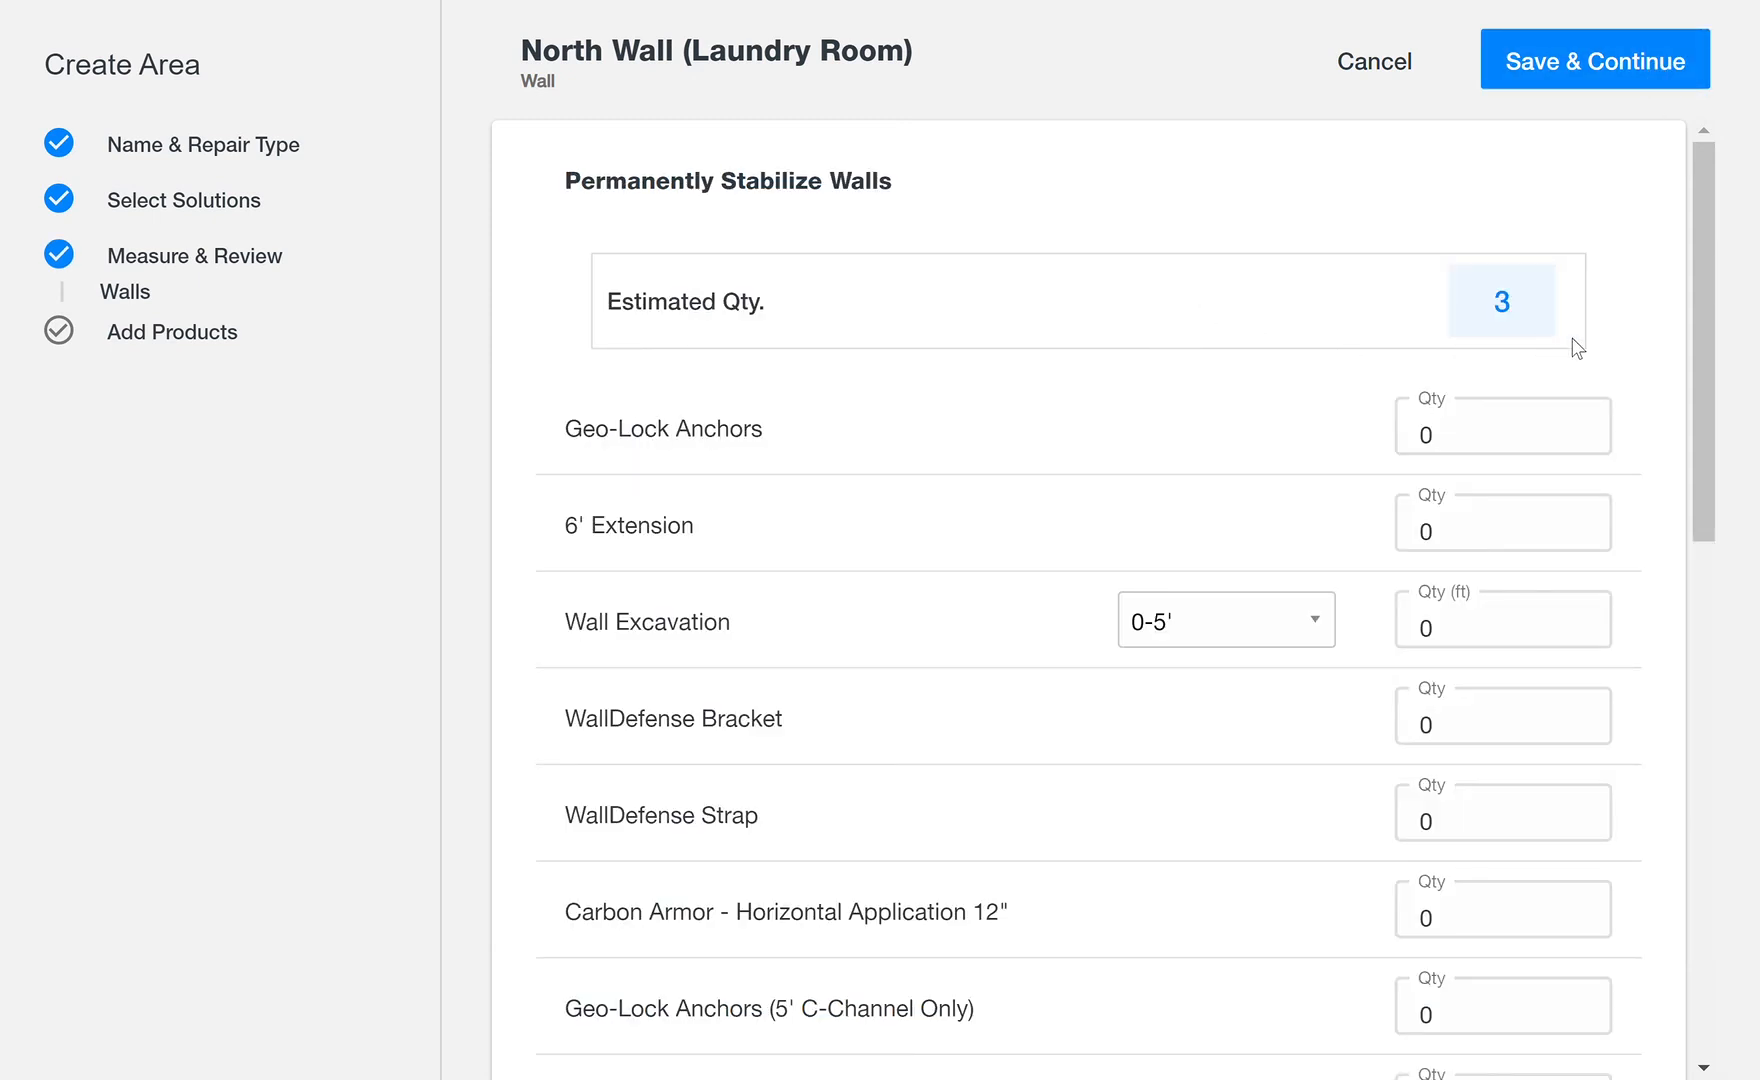
click(1441, 457)
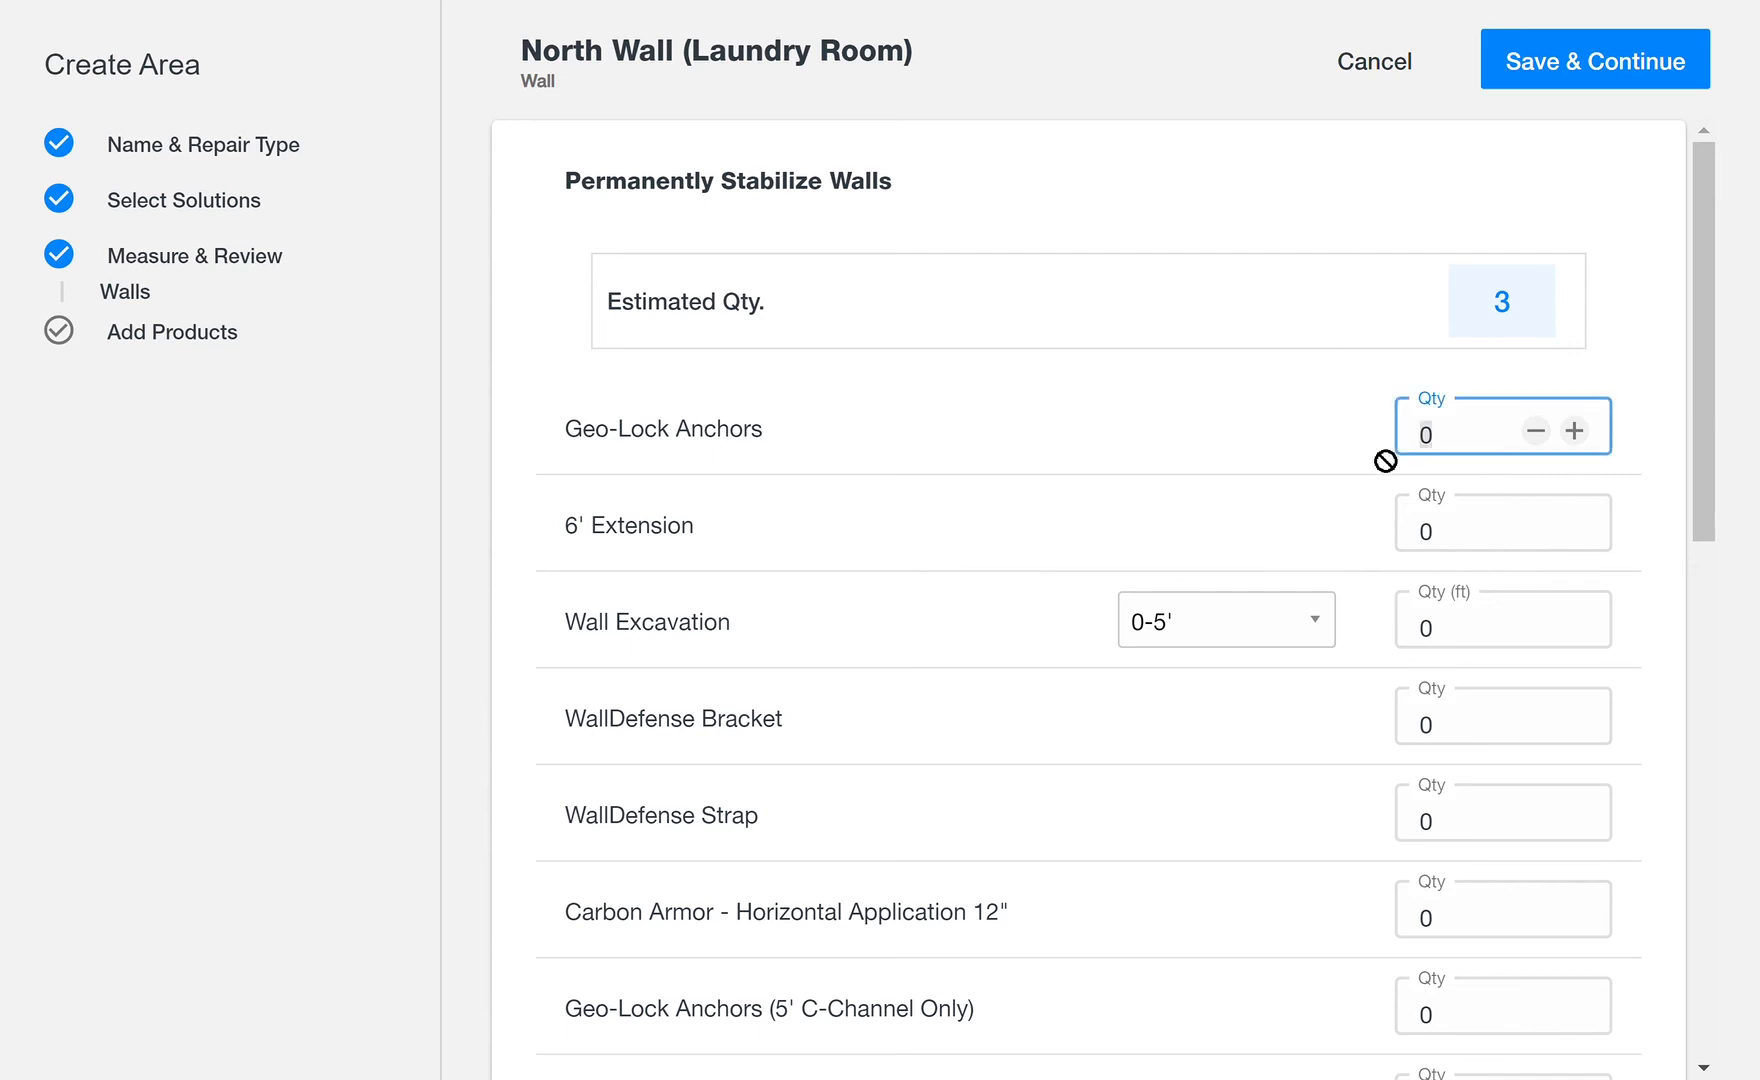
text(3)
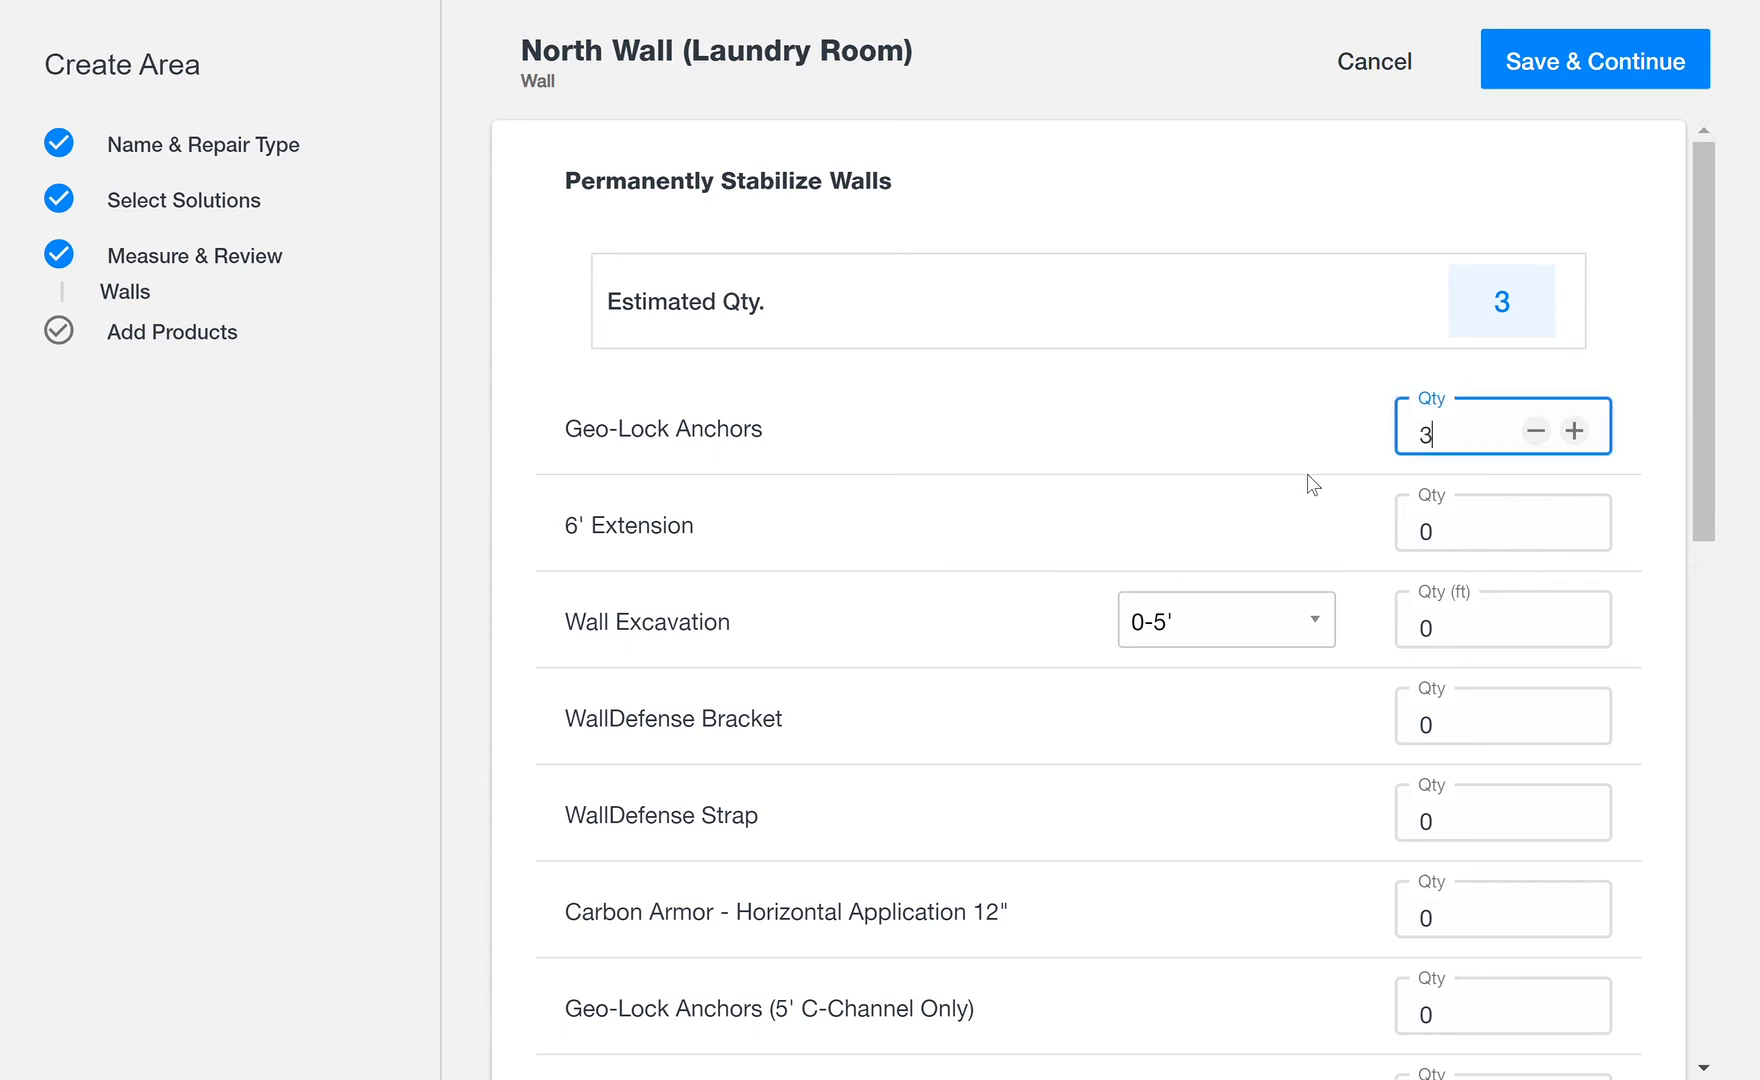
click(1468, 544)
text(3)
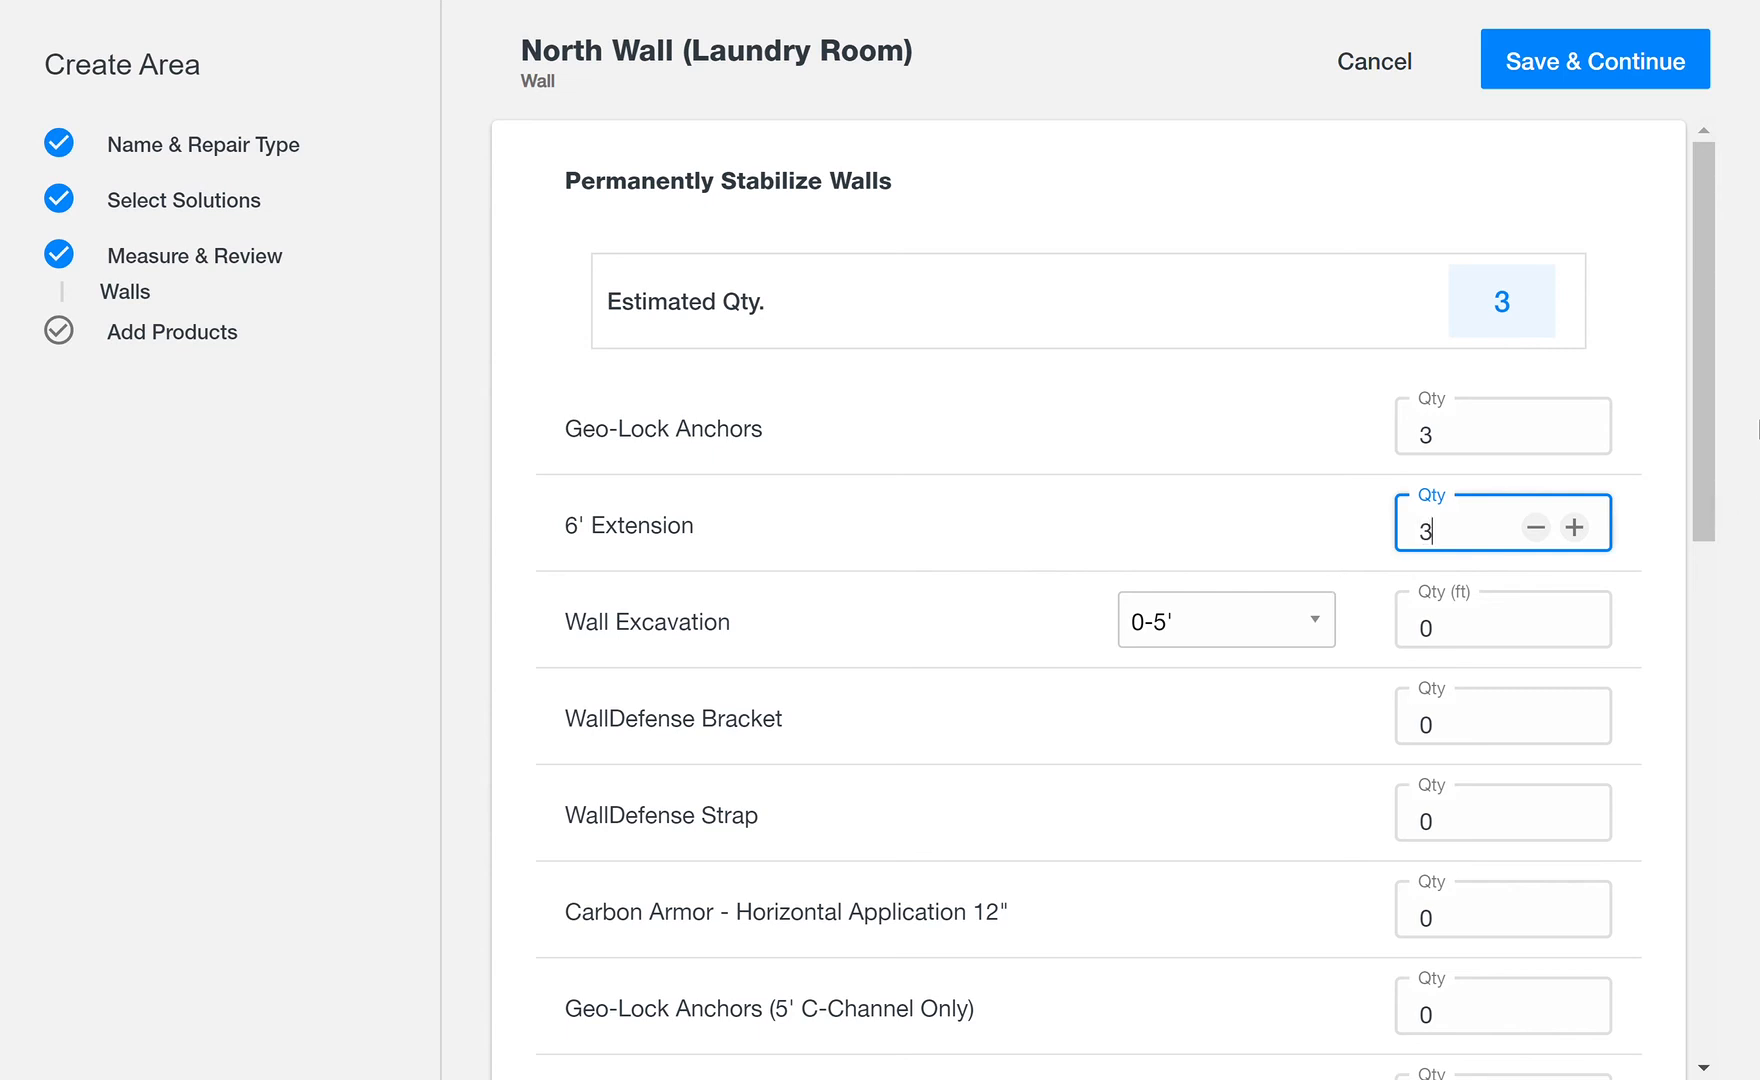
Step: Set the Geolock Anchor Coupler Kit quantity to 3 and save the North Wall (Laundry Room) area
drag(1710, 408, 1678, 780)
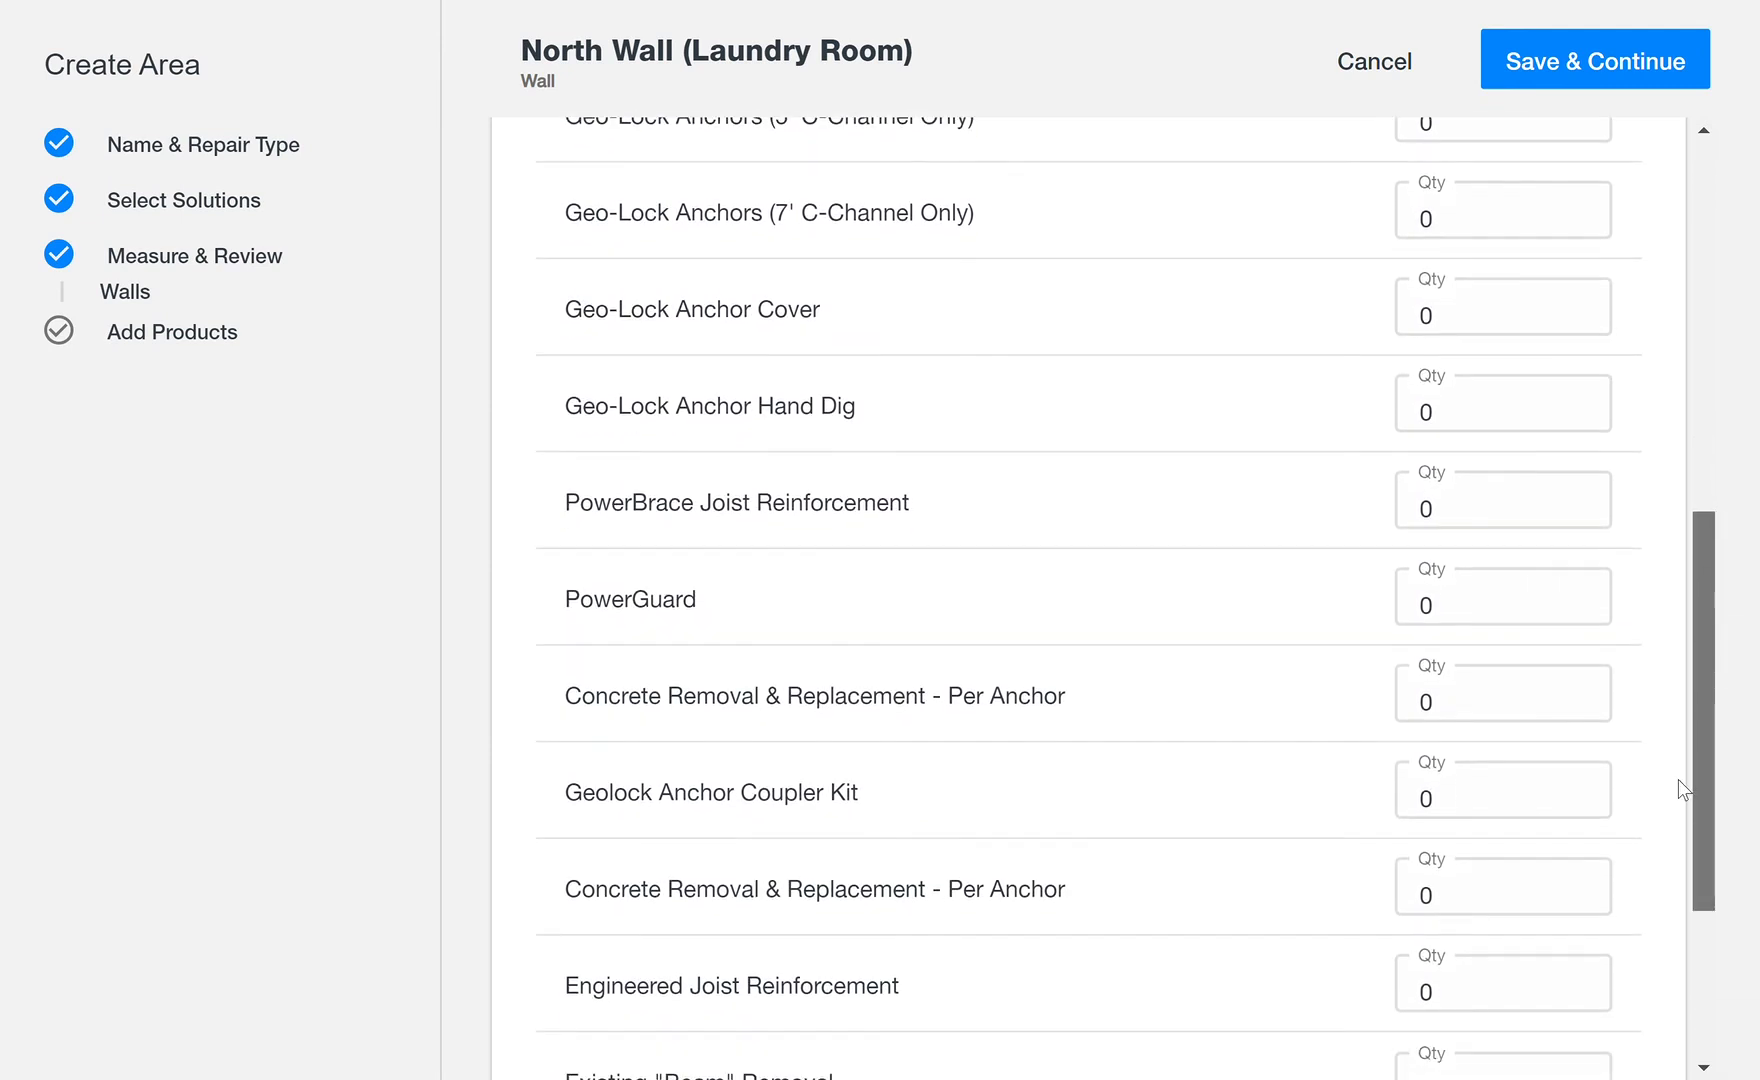
click(1463, 805)
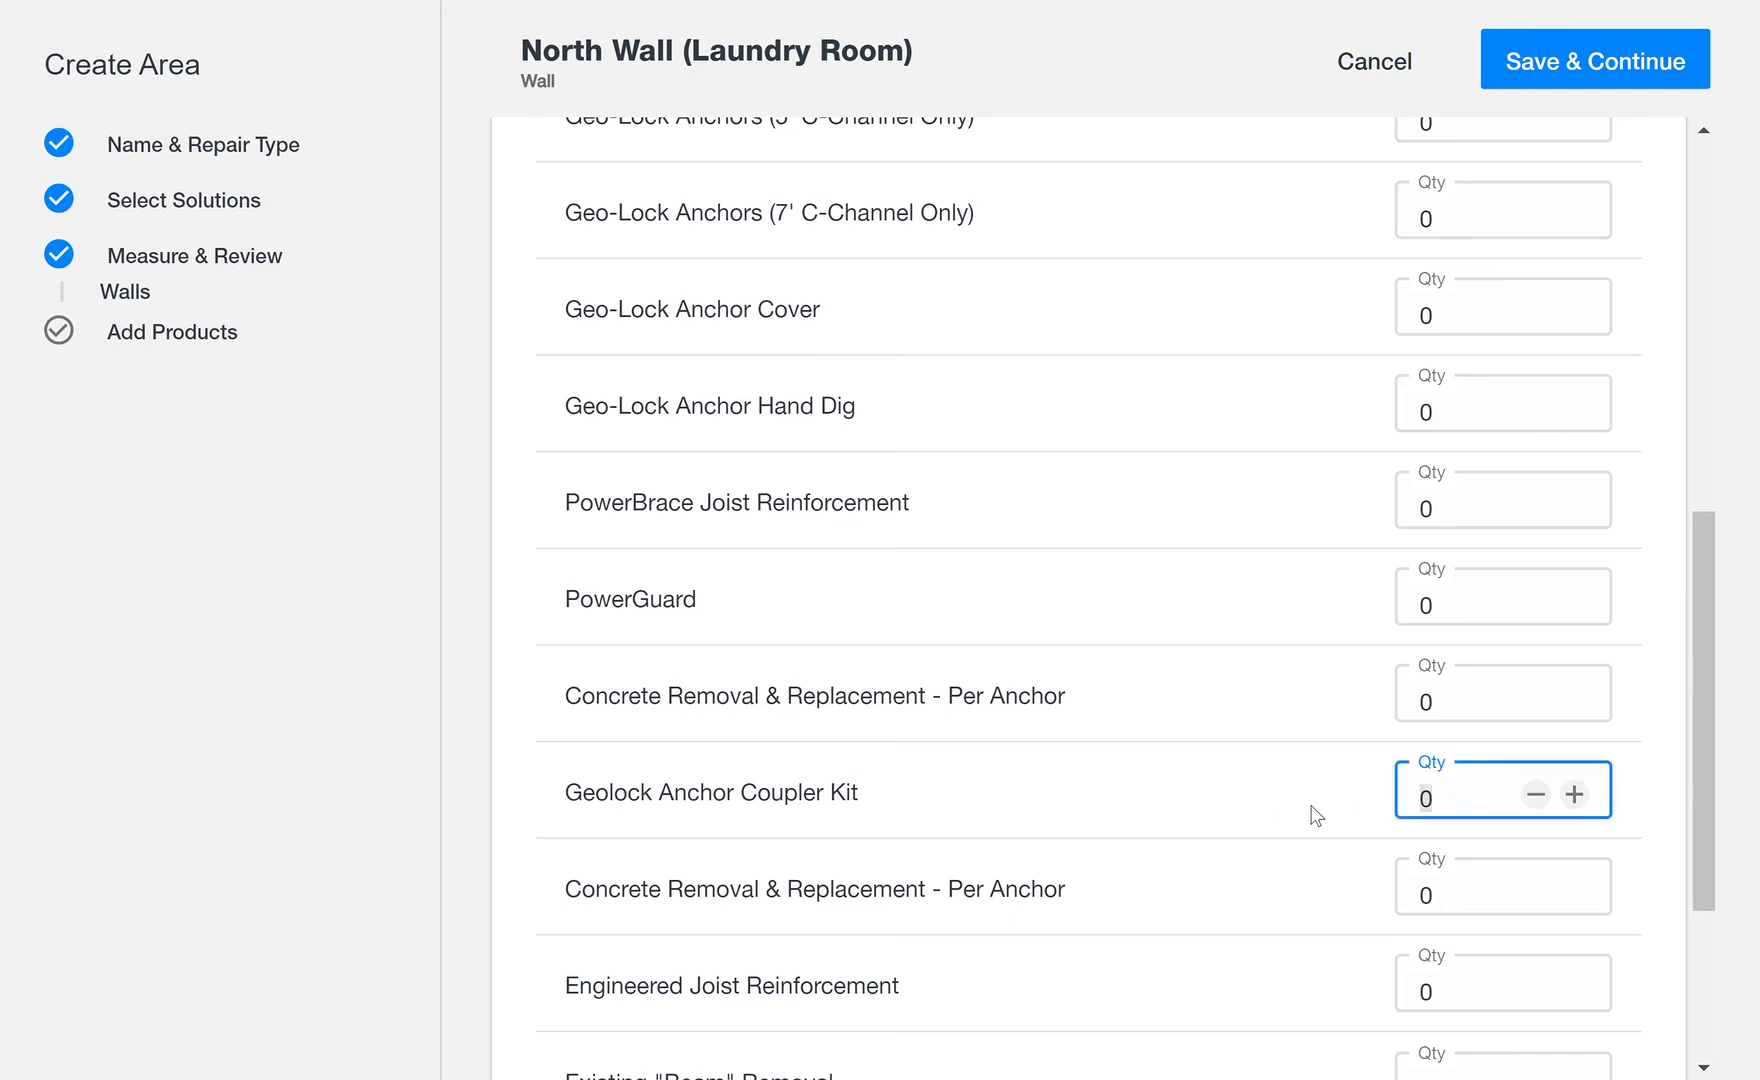
text(3)
drag(1702, 644, 1759, 72)
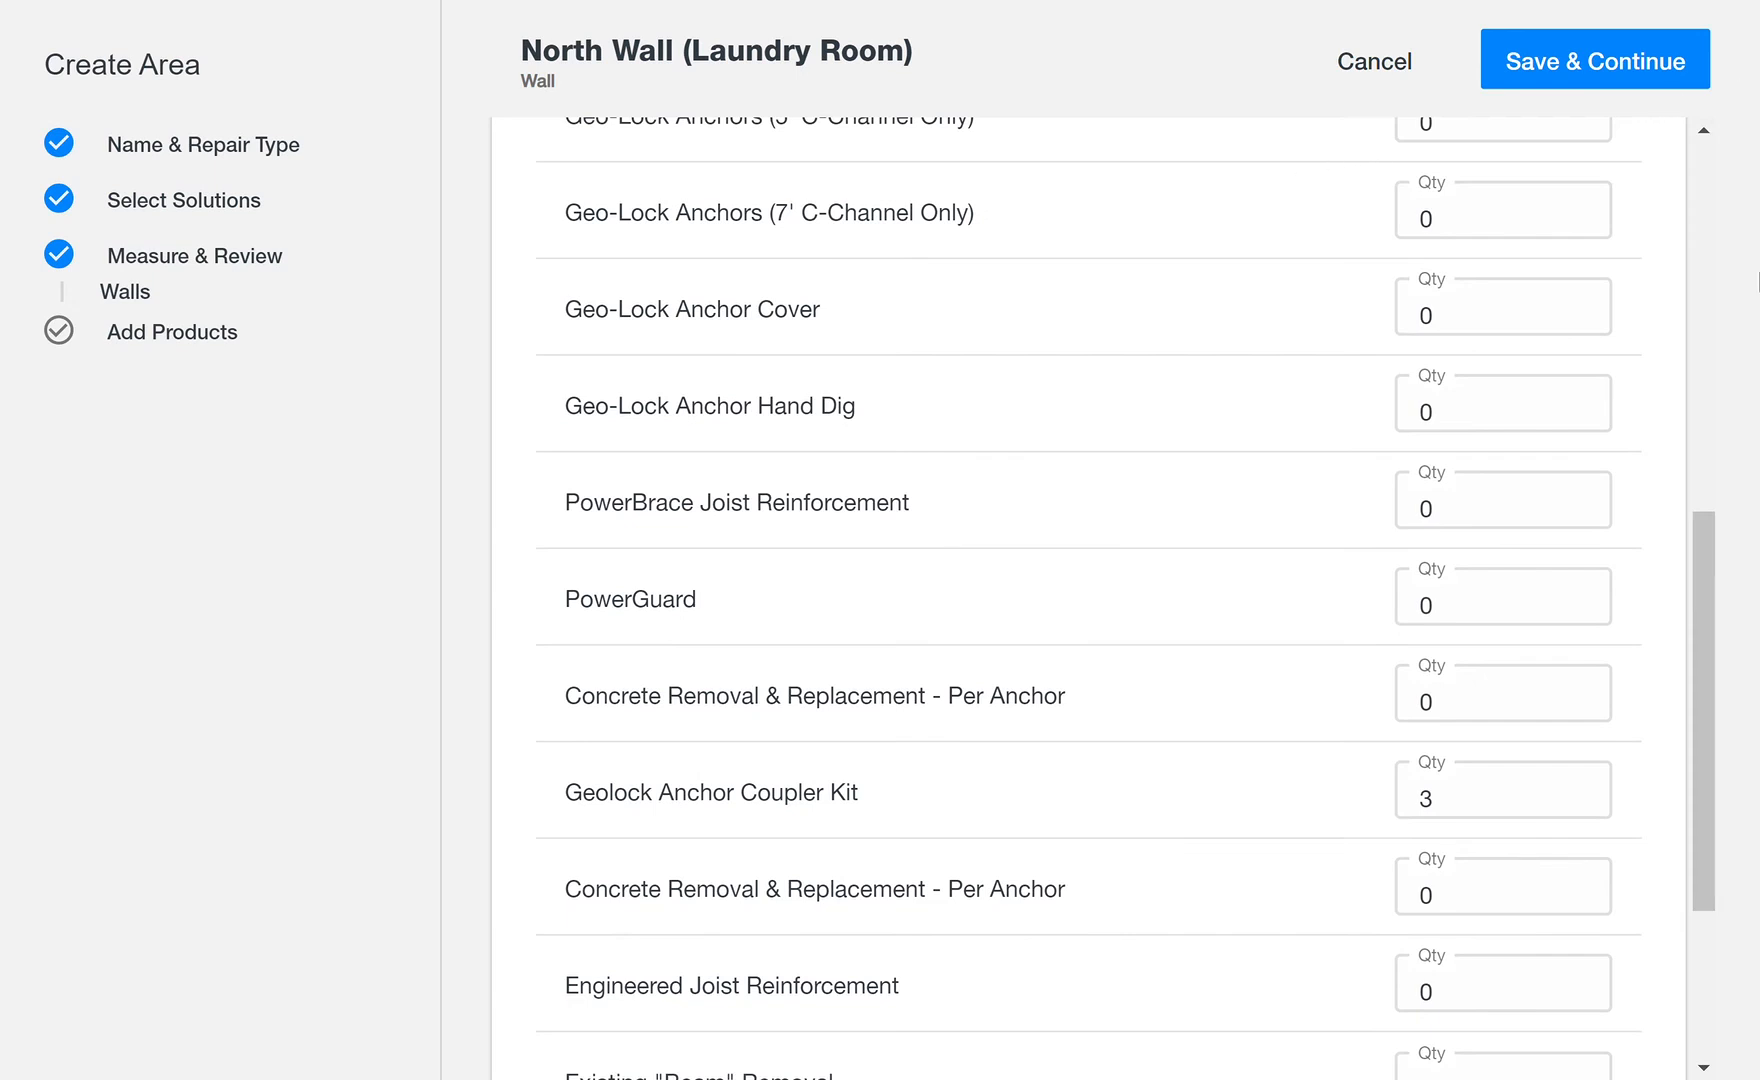
drag(1695, 624, 1757, 185)
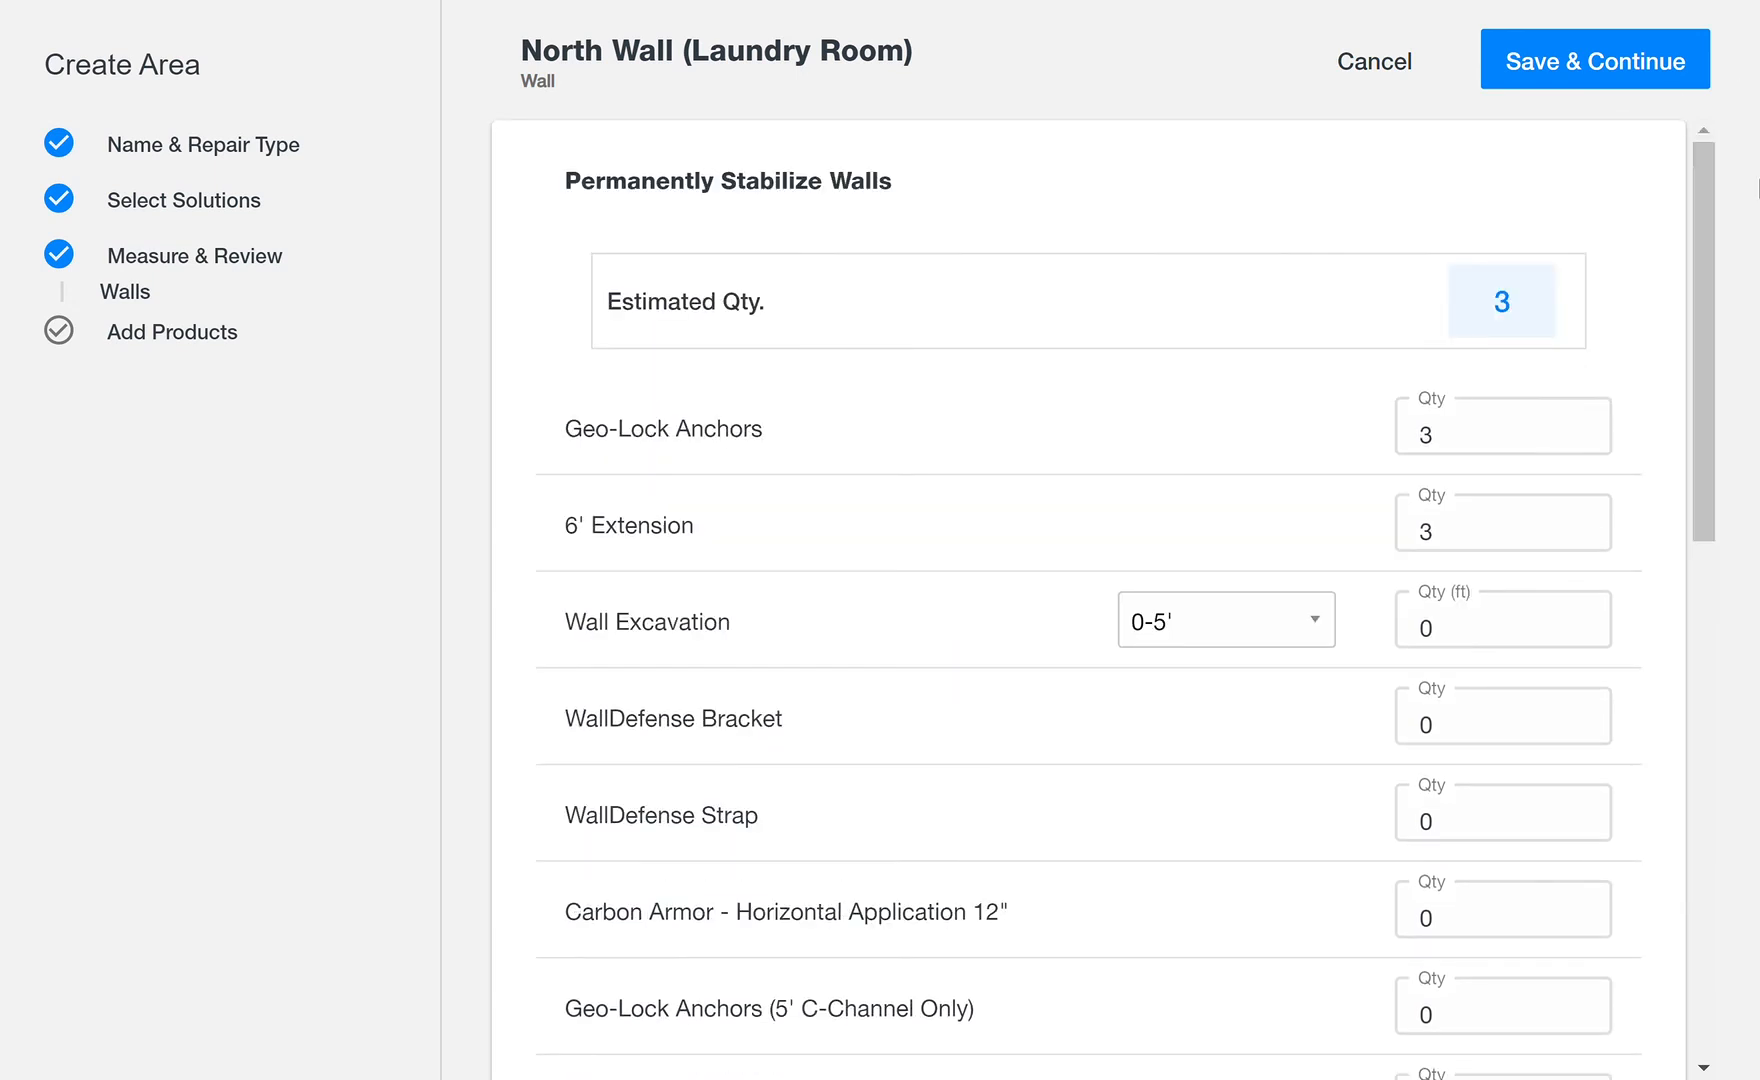
click(1635, 82)
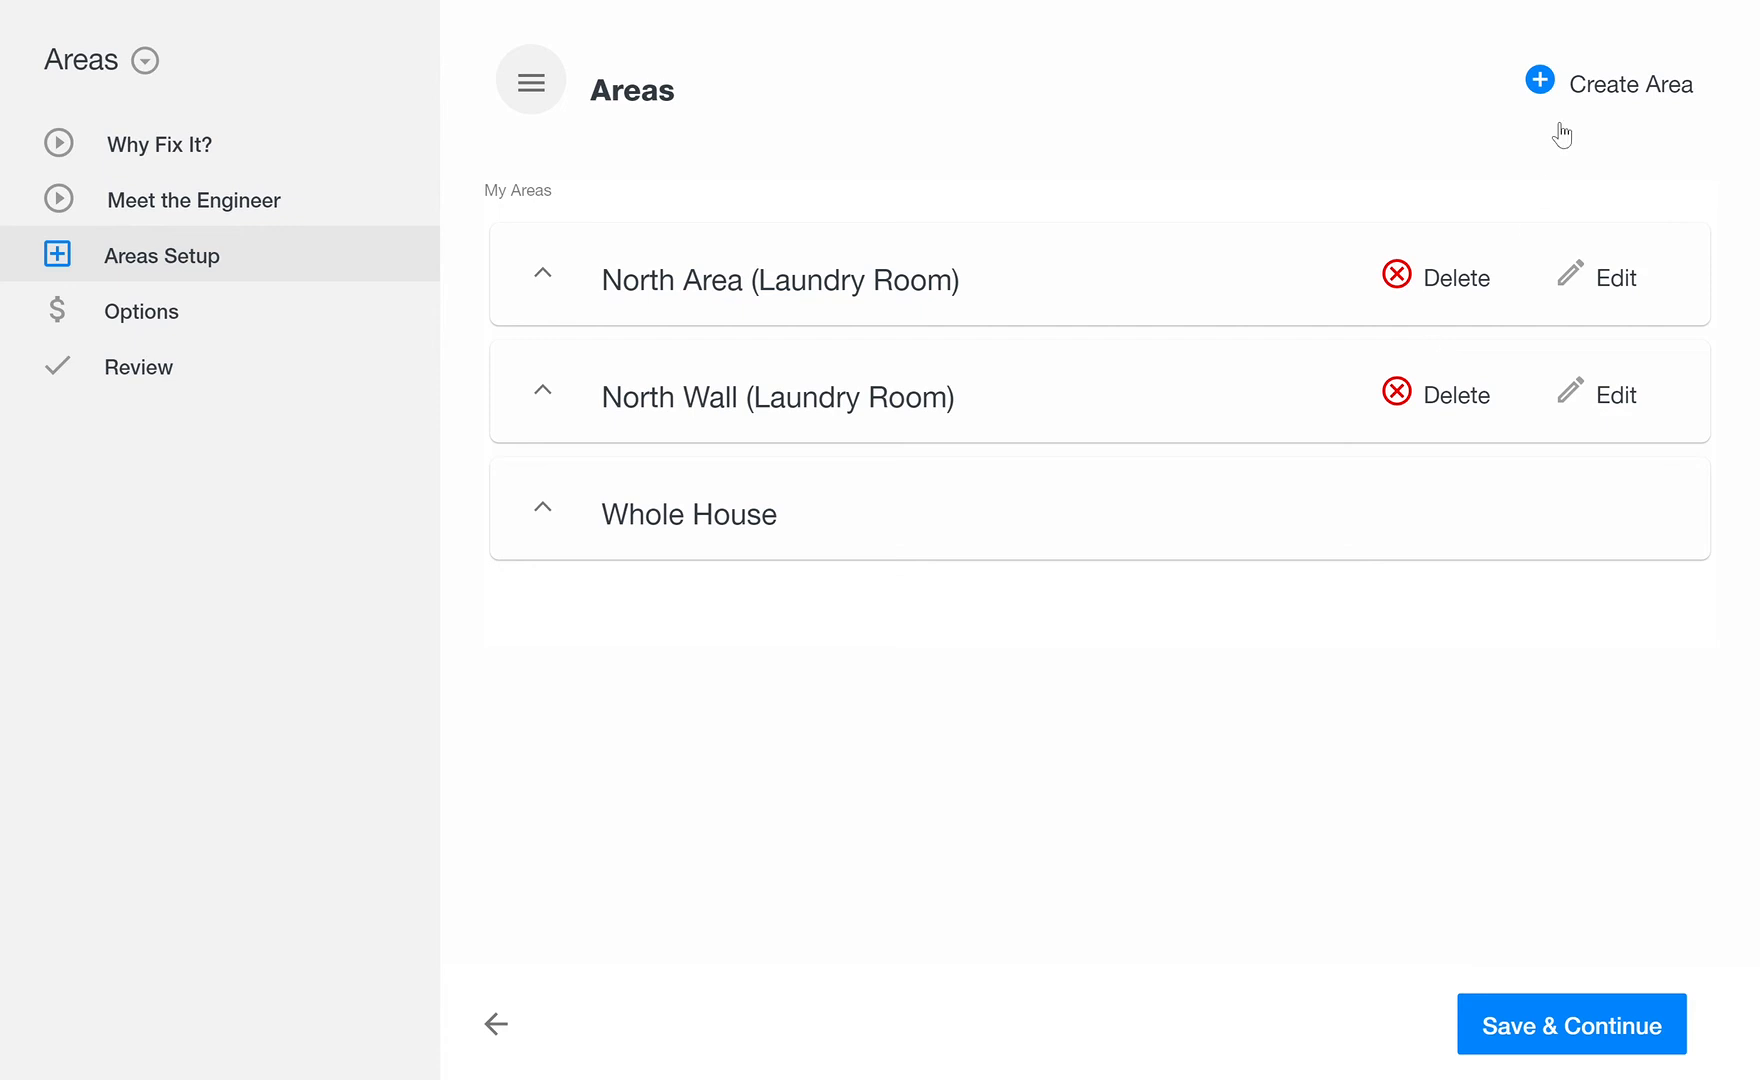
Step: Create a new area named 'Rest of House (Water Protection)' with the Basement repair type
click(1541, 82)
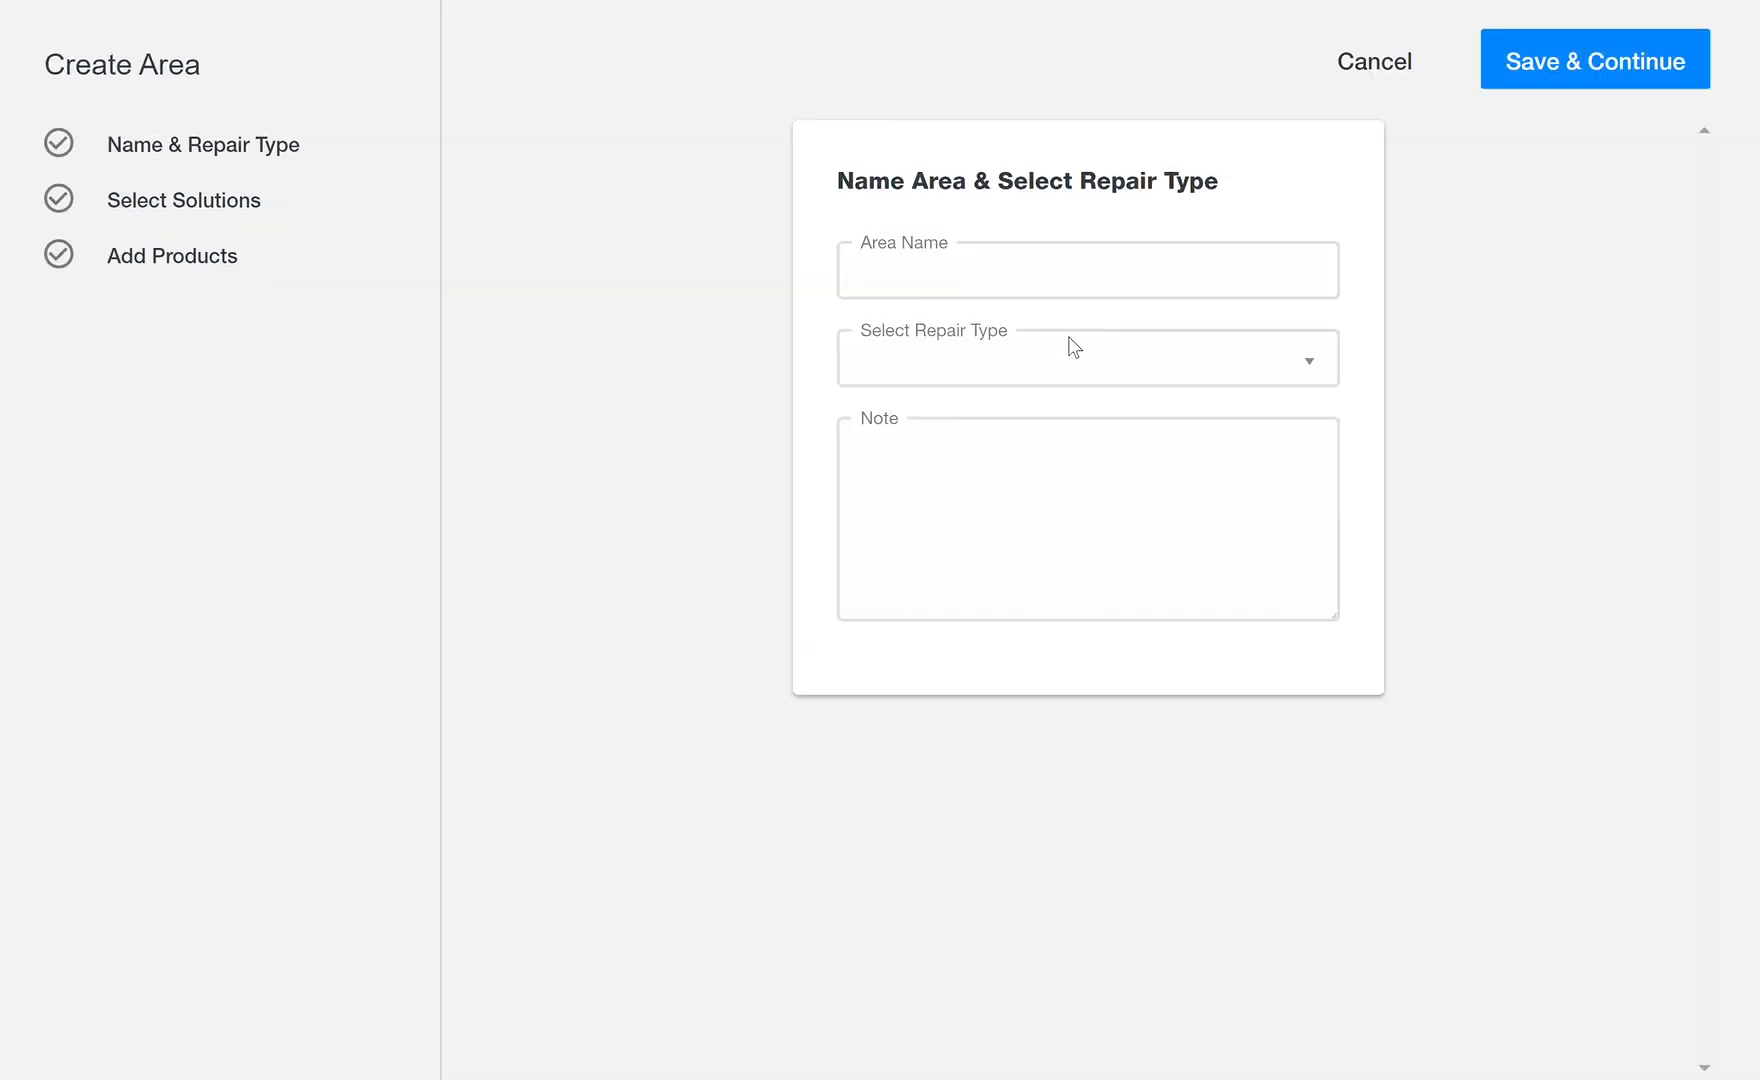
click(1041, 298)
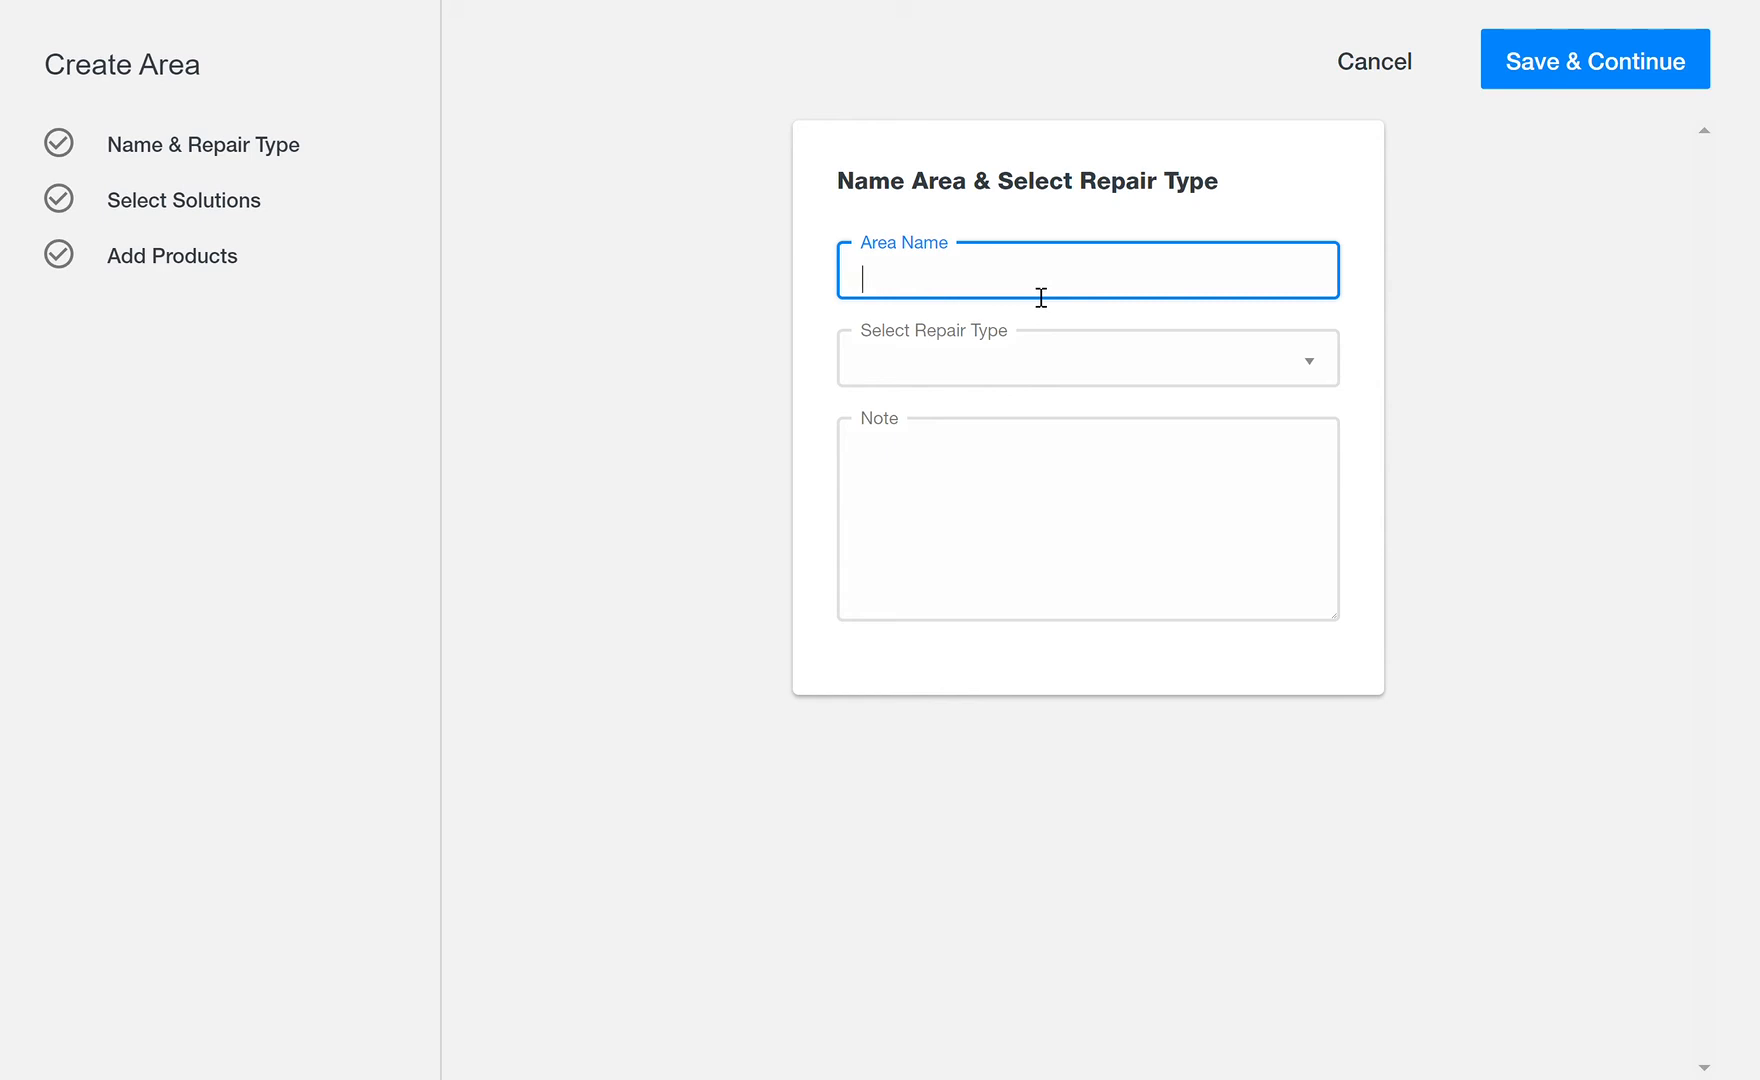
text(Rest of House (Water Protection)
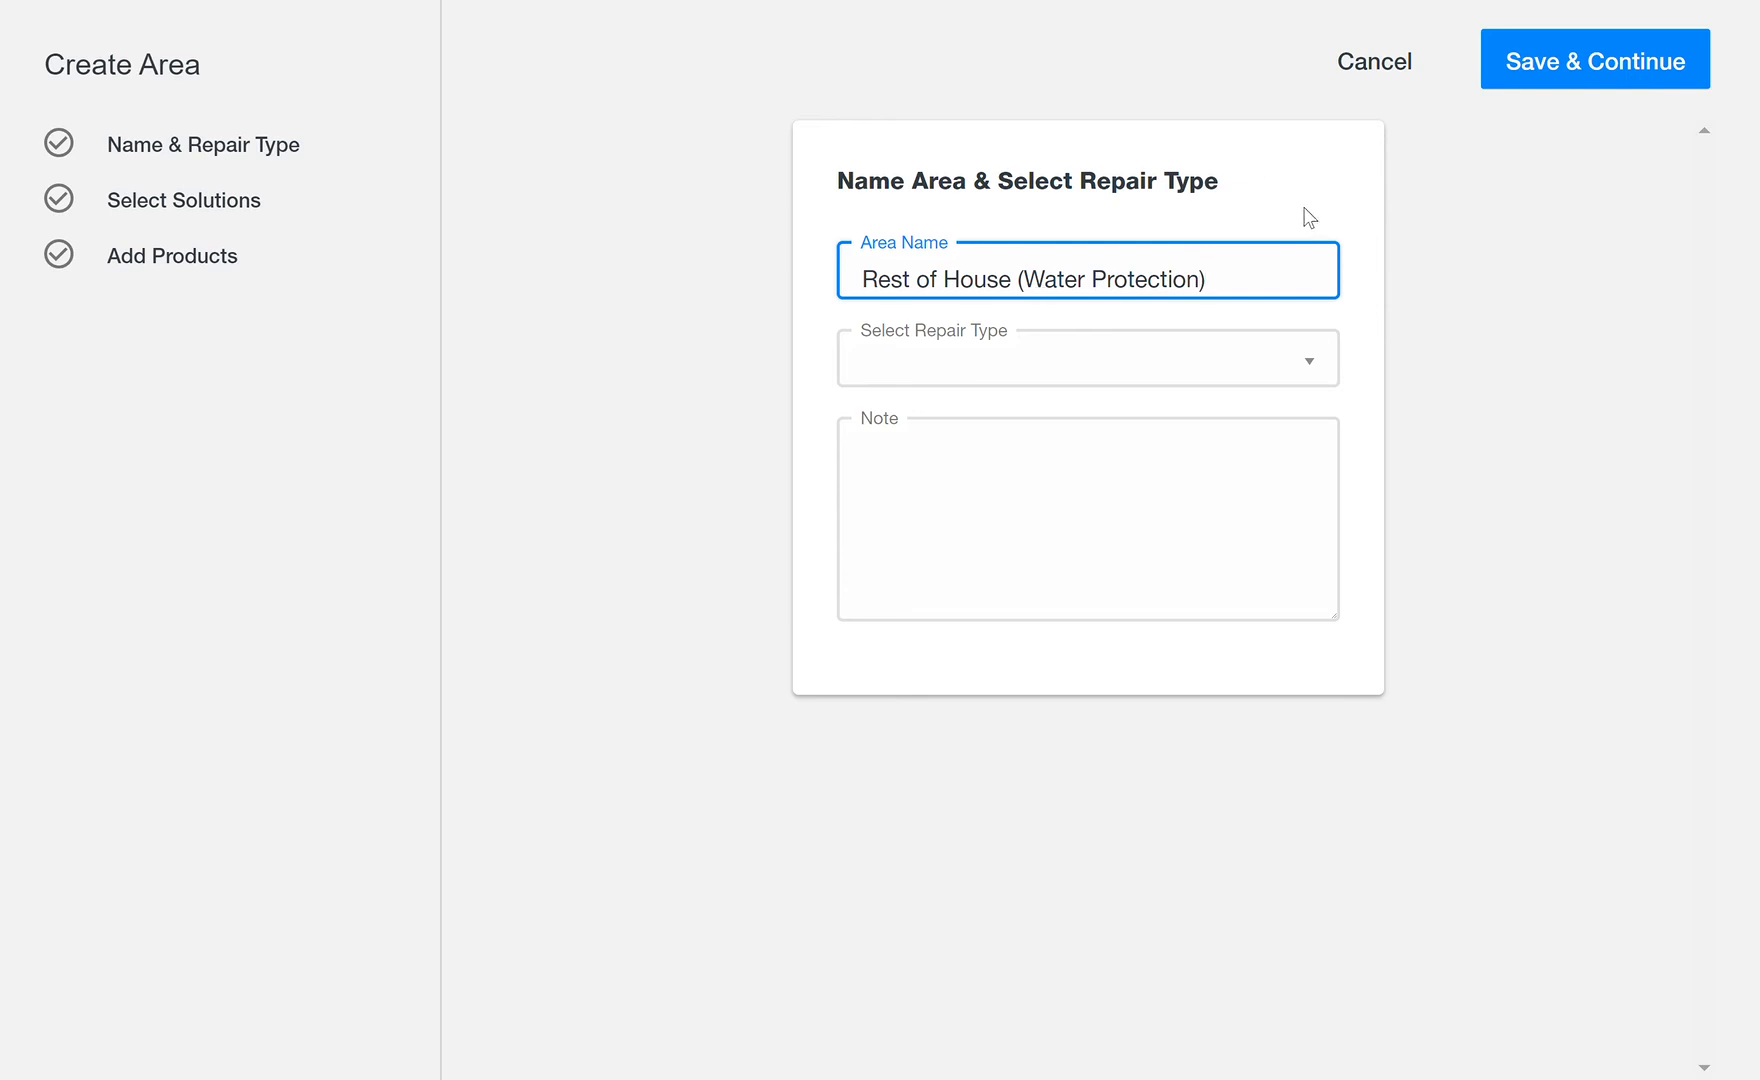
click(1310, 362)
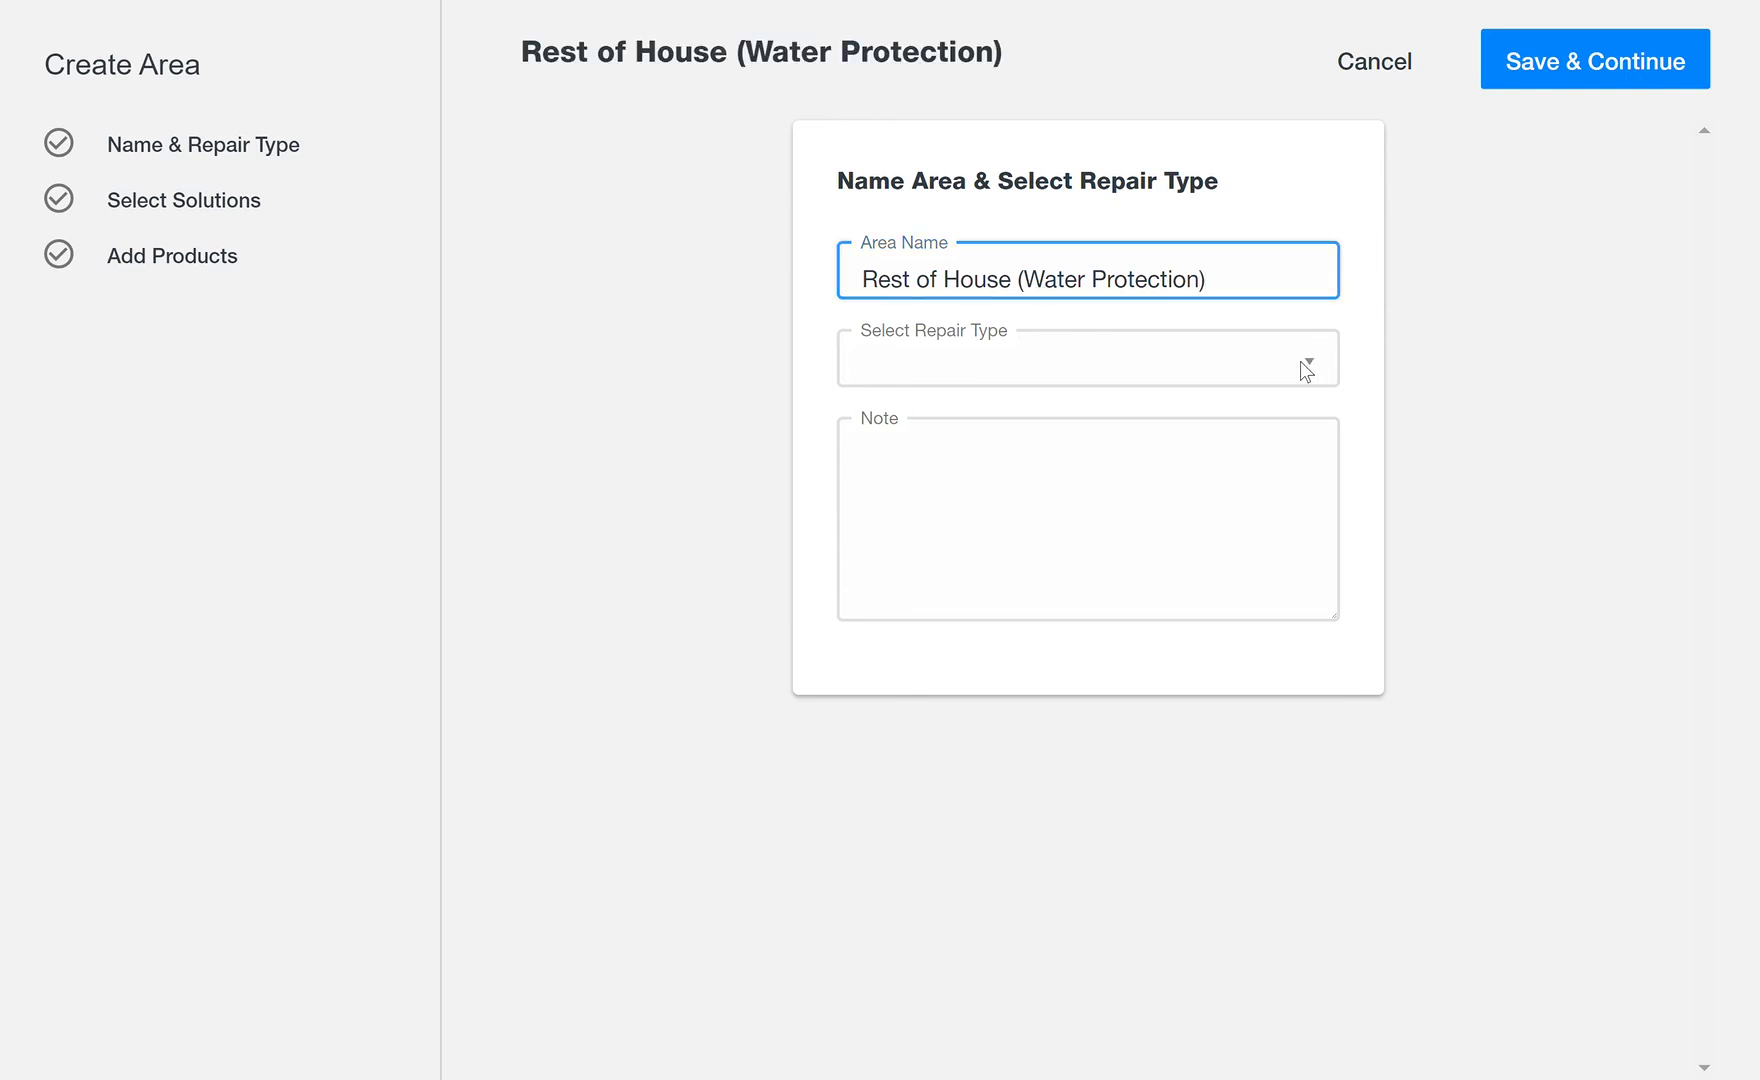
click(1120, 410)
Step: Add the area note 'Add to new WaterGuard in Laundry Area'
click(1125, 464)
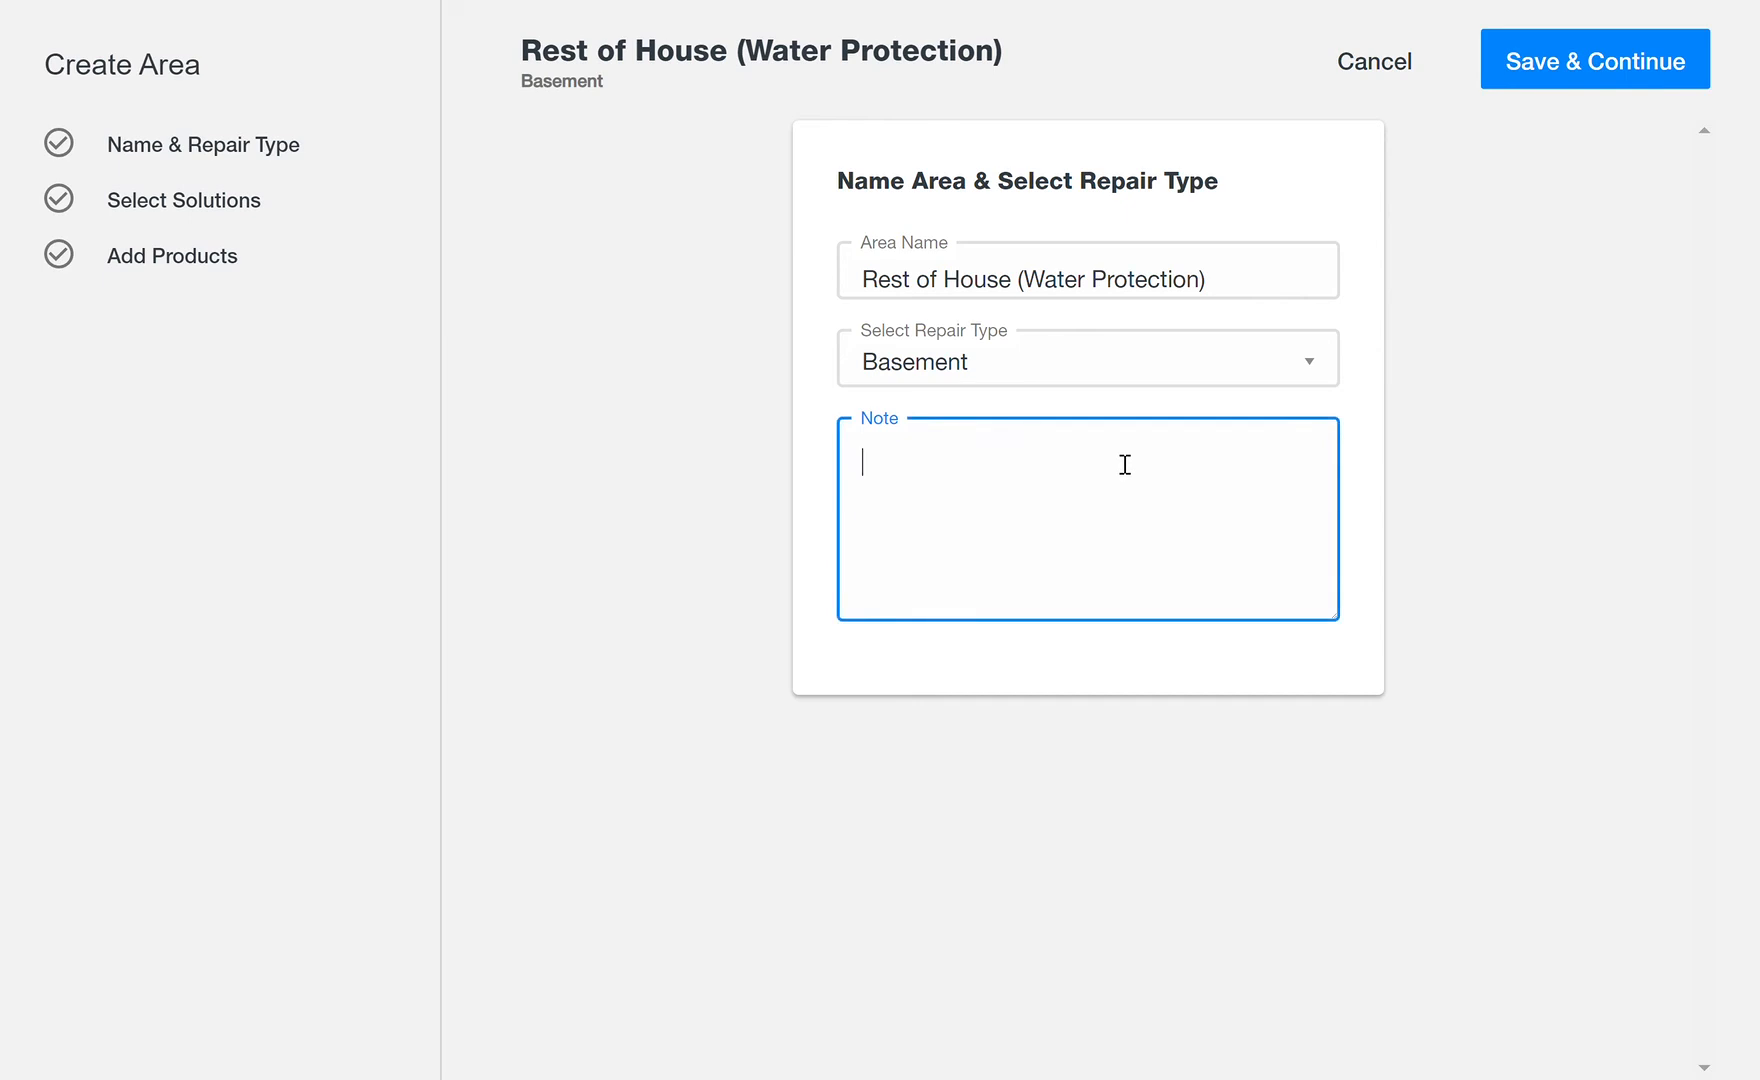
text(Add to )
text(new )
text(W)
text(ater )
text(Ga)
text(uard In La)
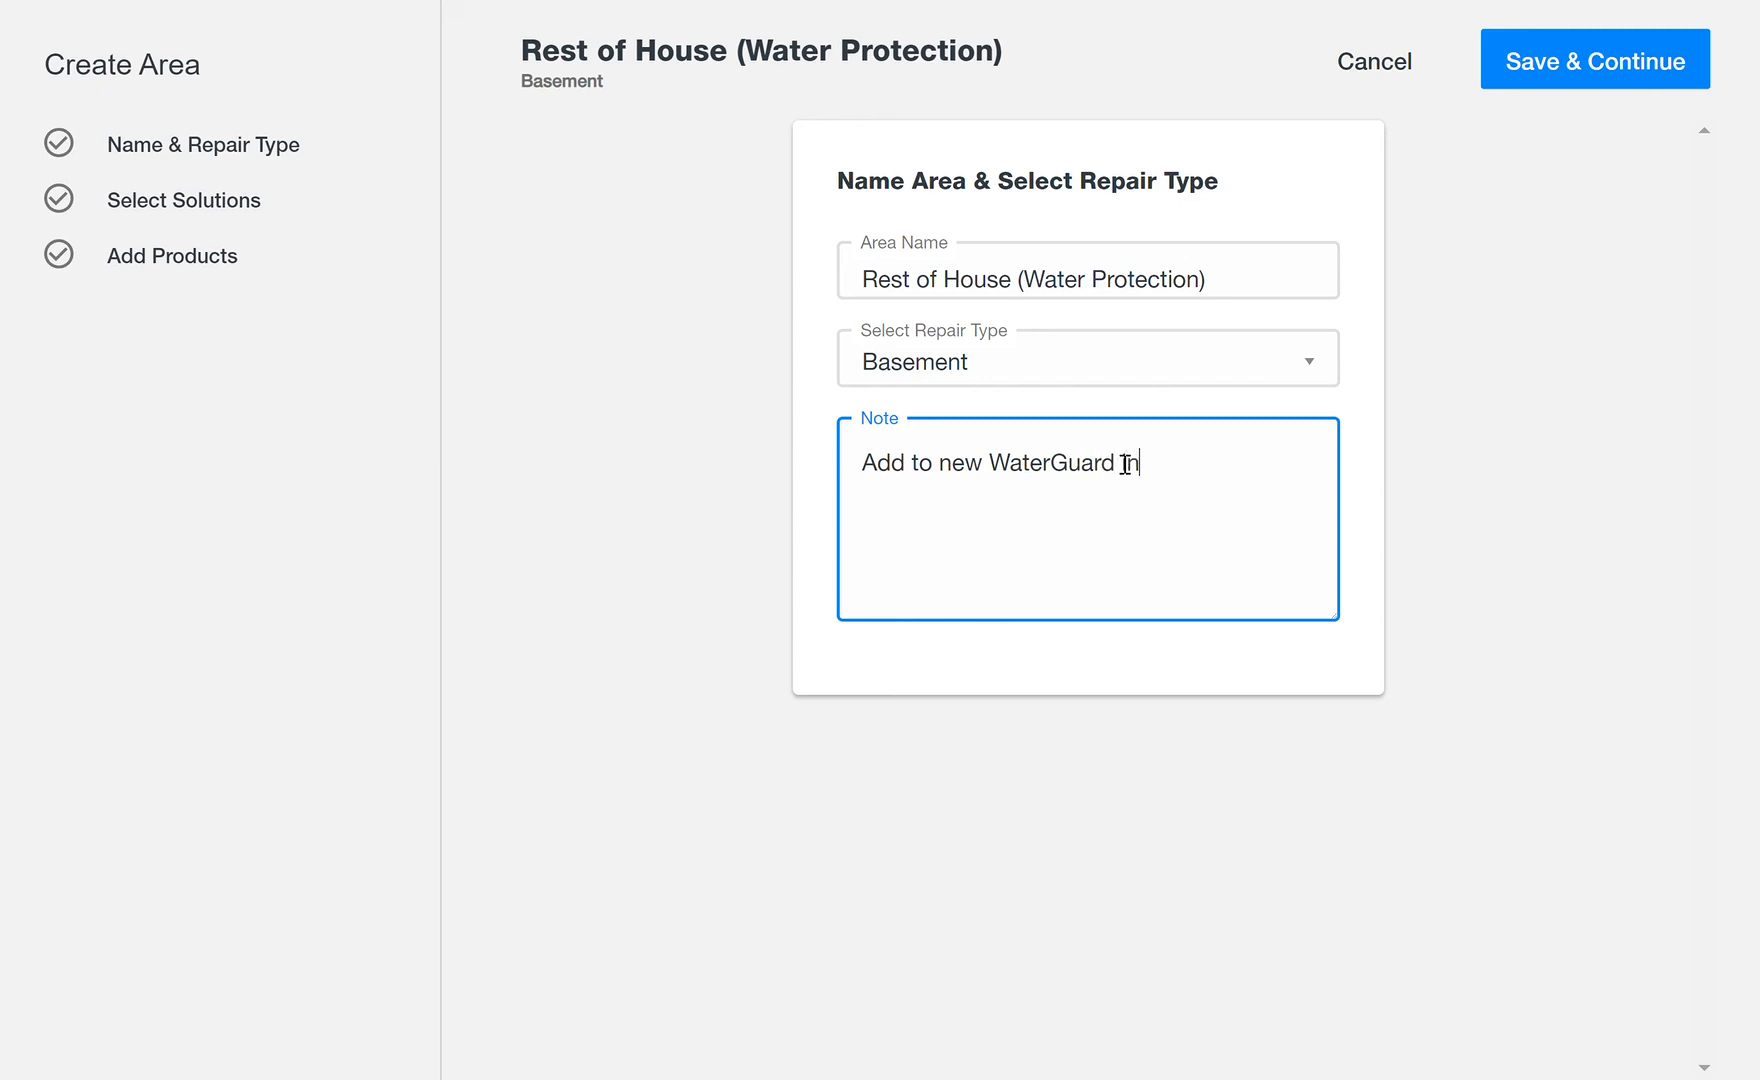
text(undry Area,)
Step: Mark Keep Whole Basement Dry as a secondary solution and set its WaterGuard/FlowGuard quantity to 65
click(1608, 70)
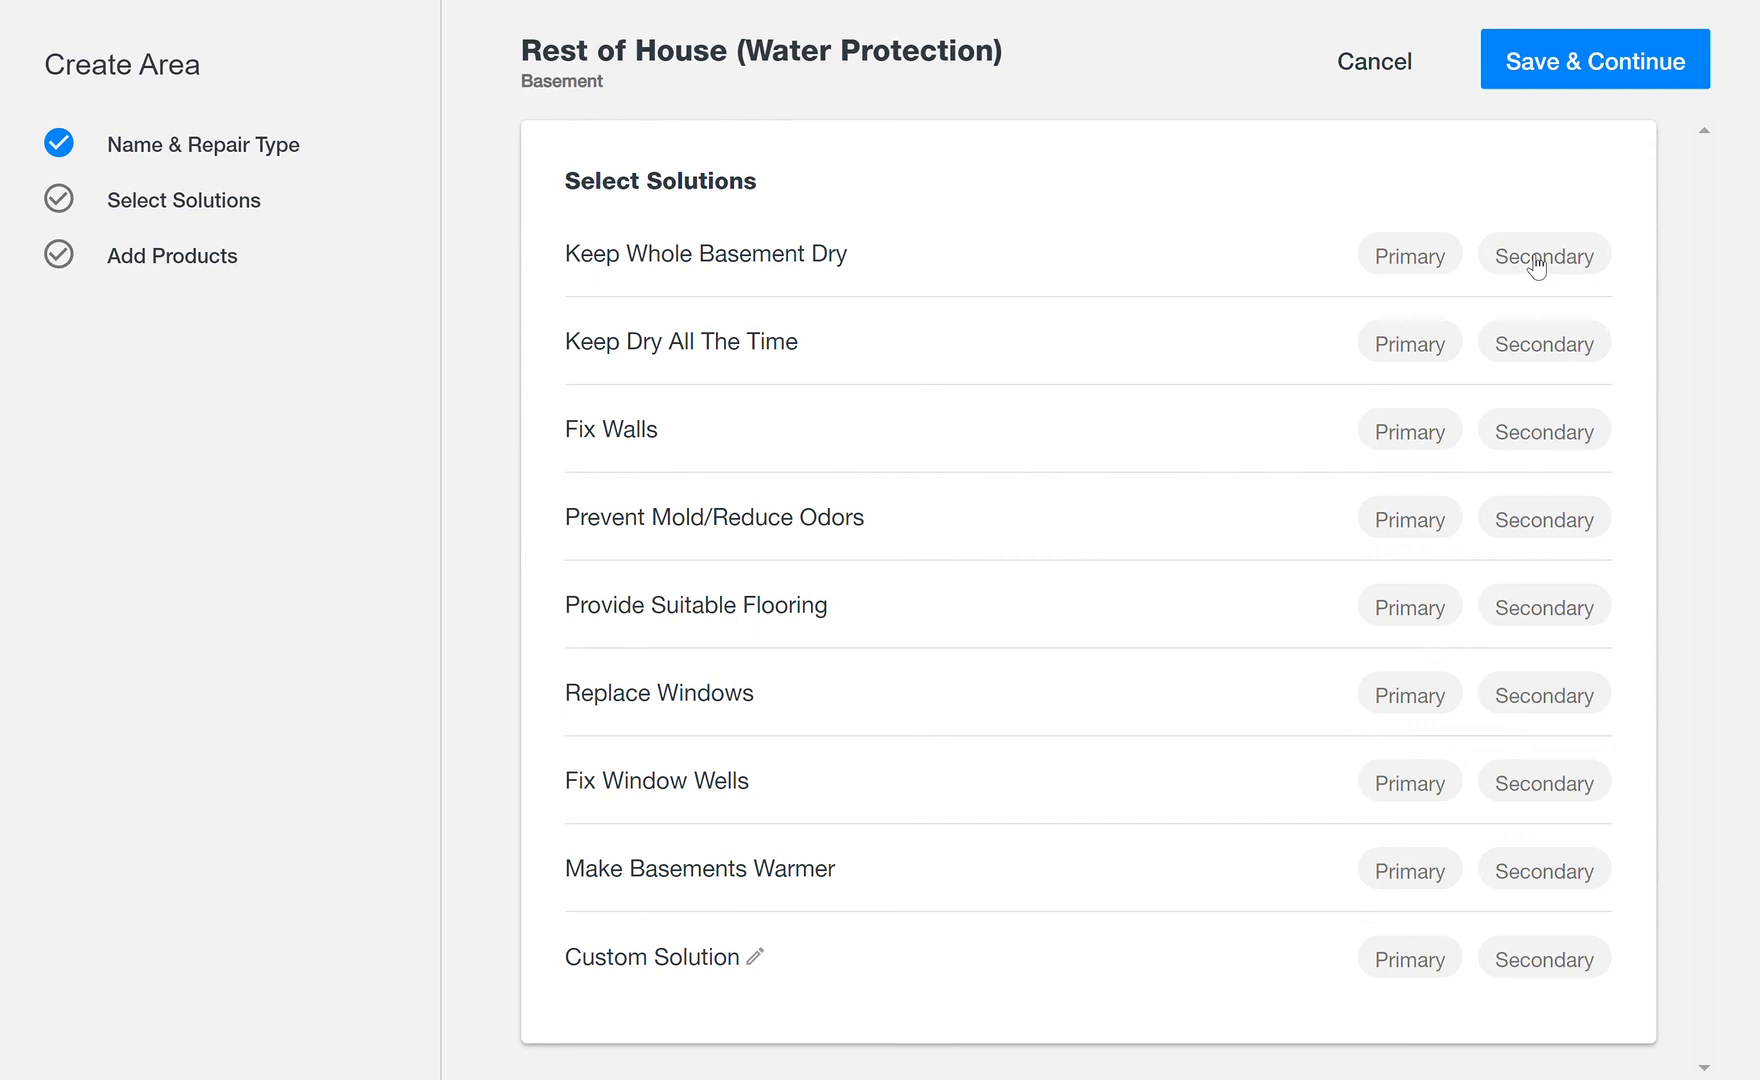
click(1607, 78)
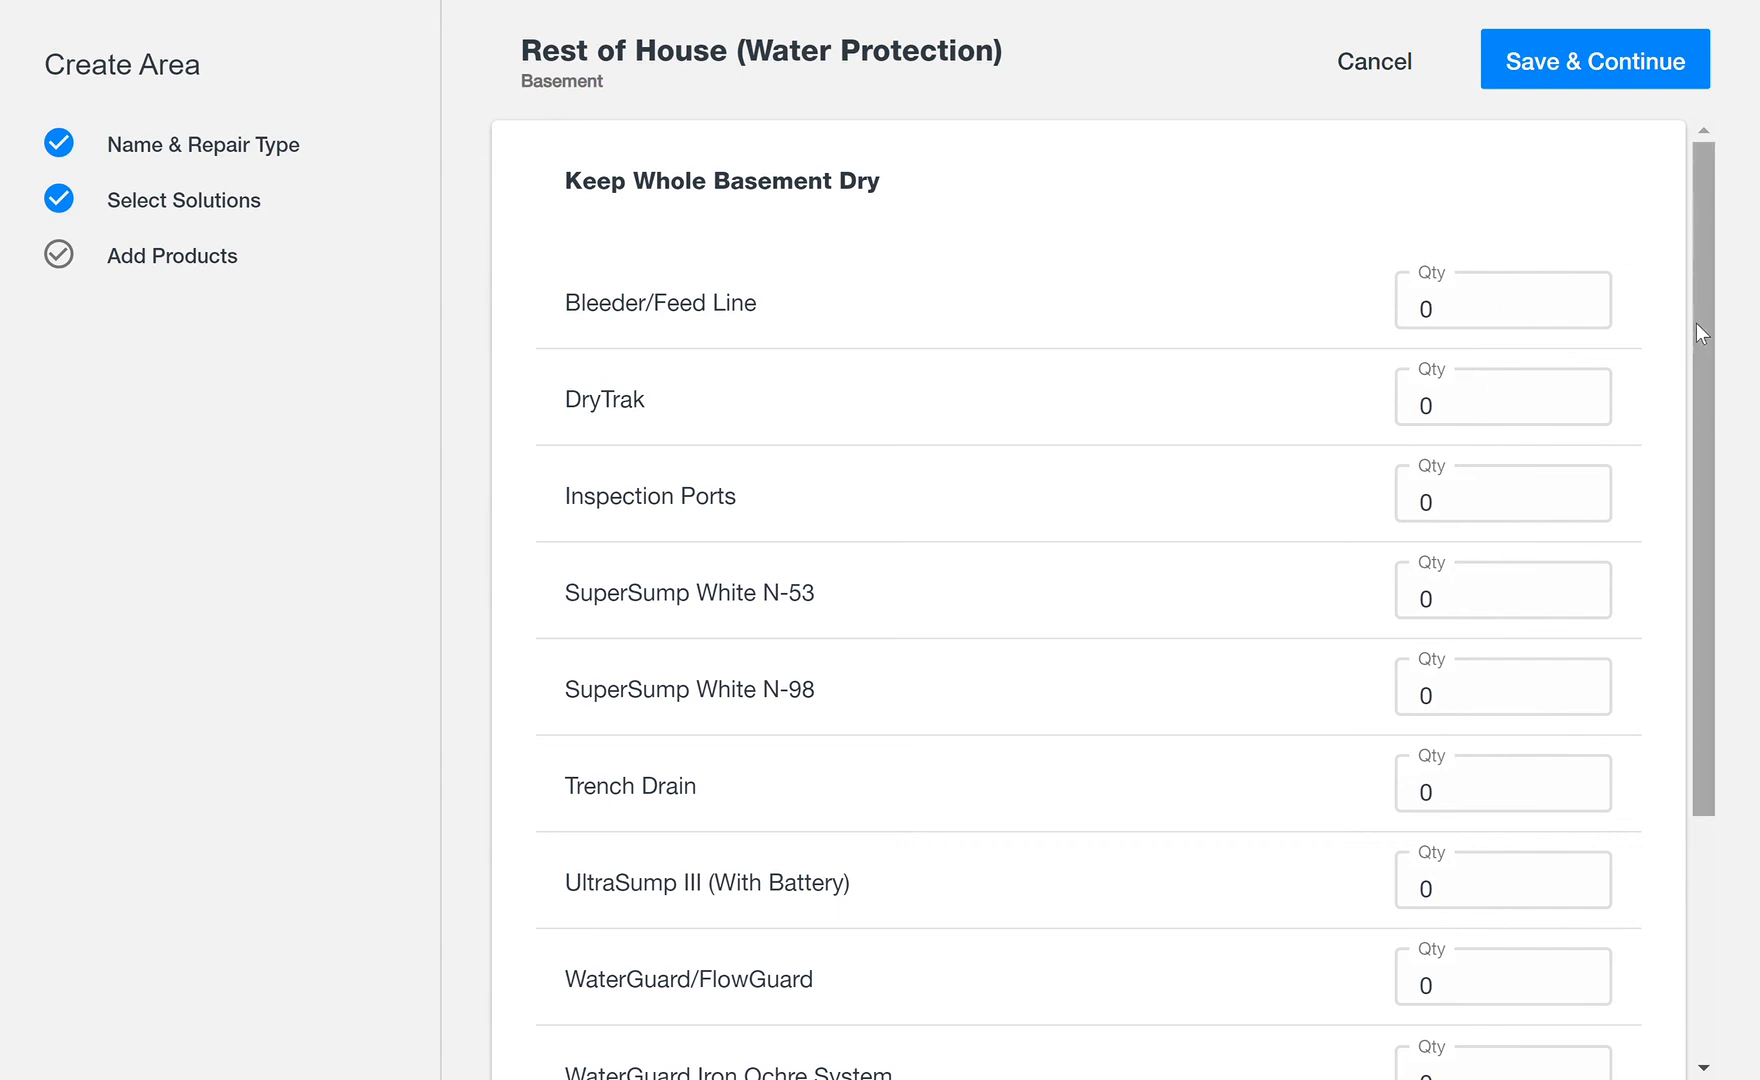
drag(1697, 330, 1699, 585)
click(1485, 655)
text(65)
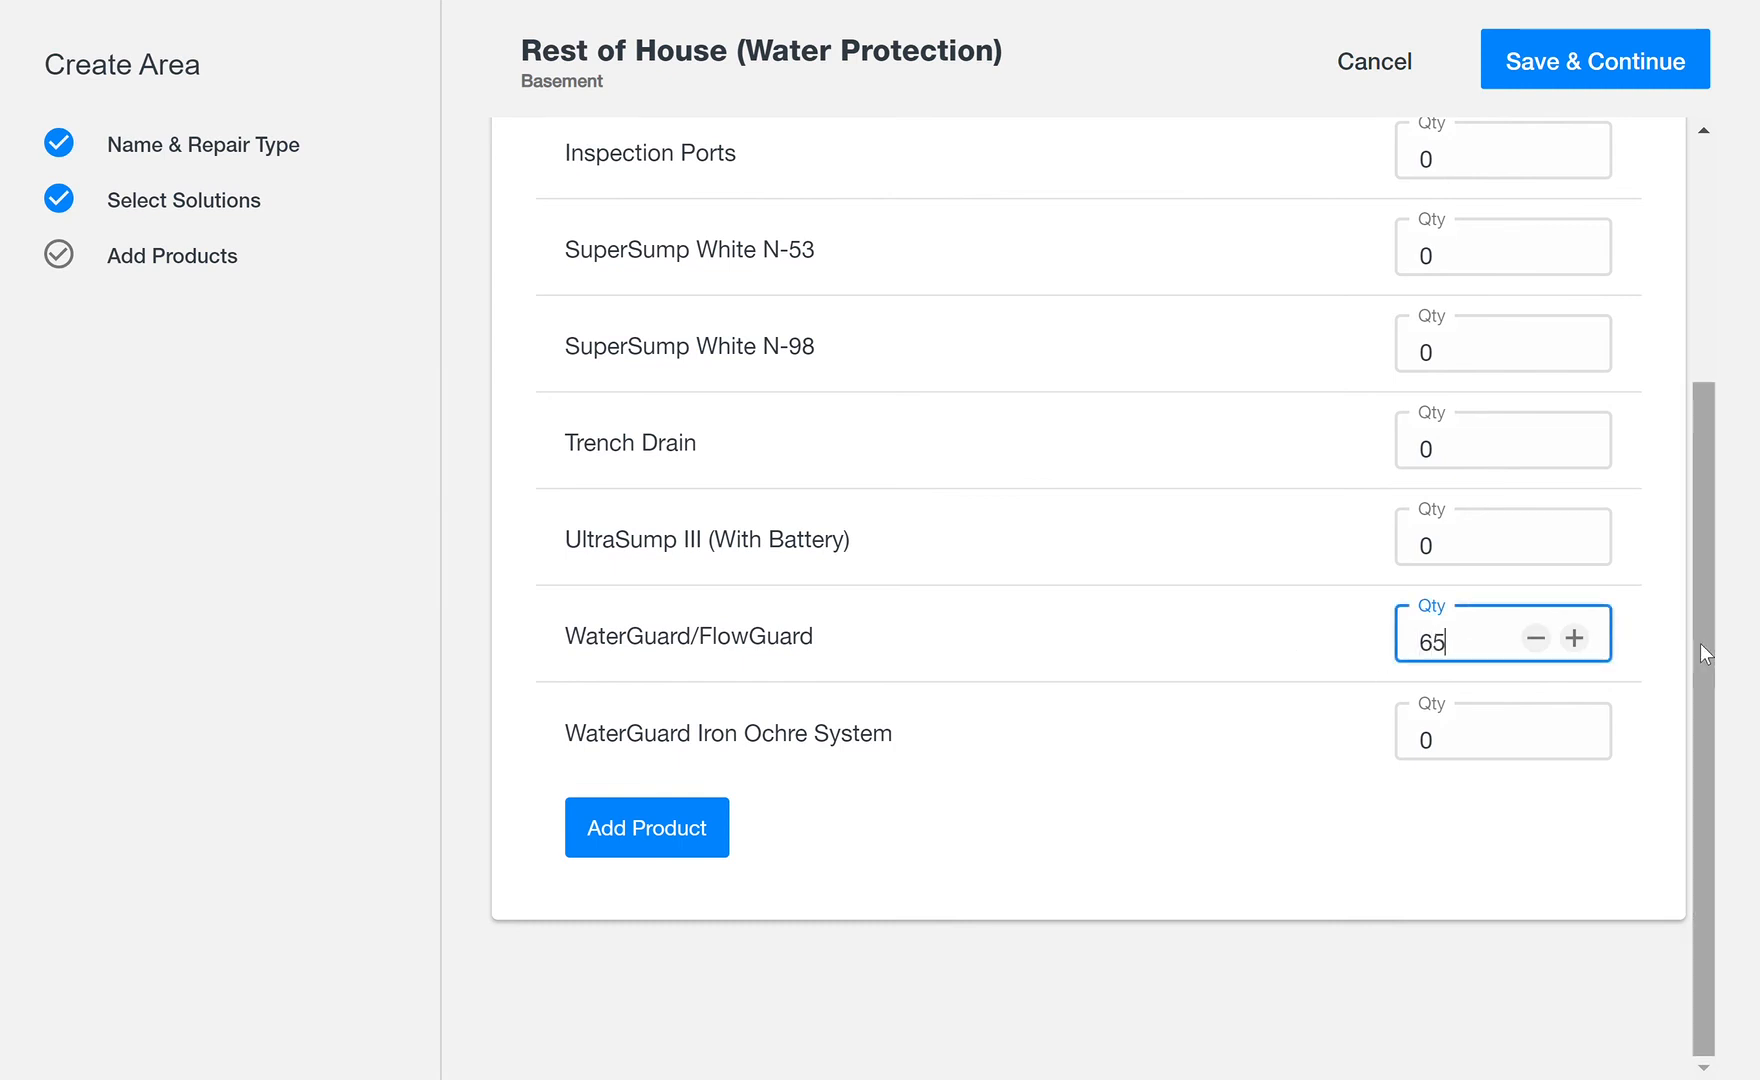
Step: Set the Inspection Ports quantity to 7 and save the Rest of House (Water Protection) area
drag(1700, 644, 1733, 326)
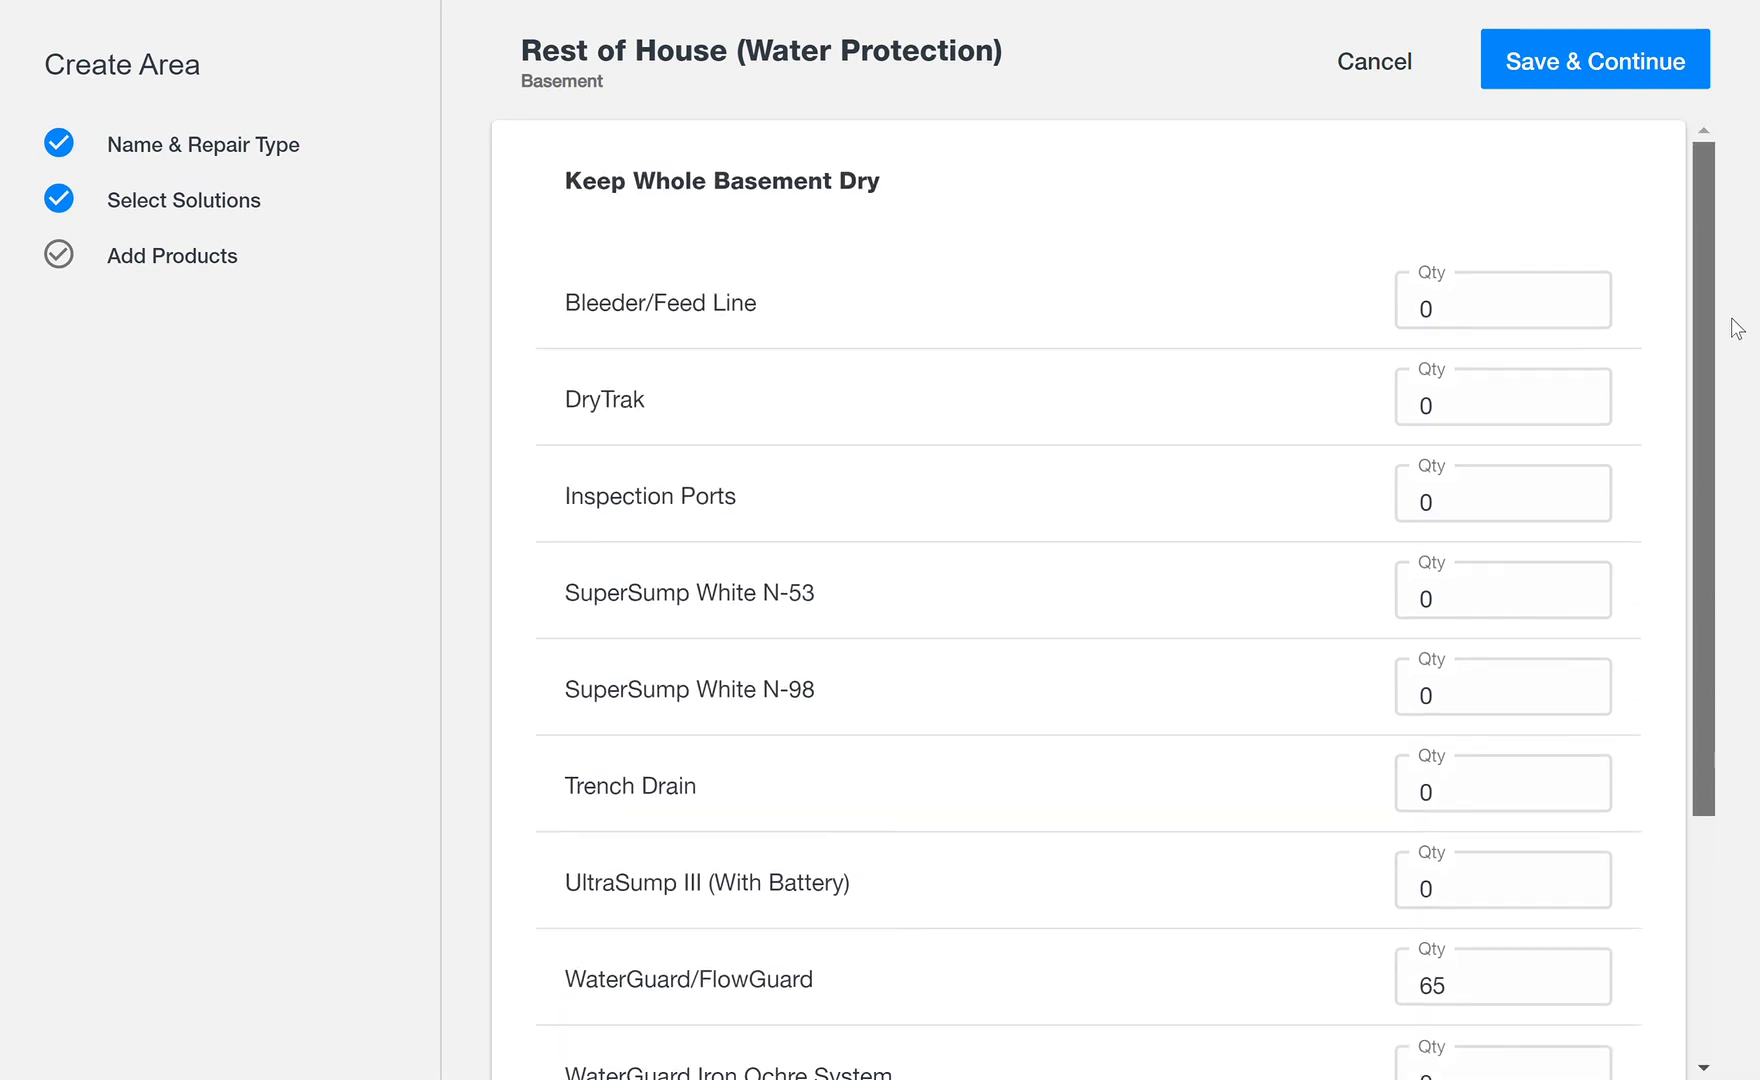
click(1461, 505)
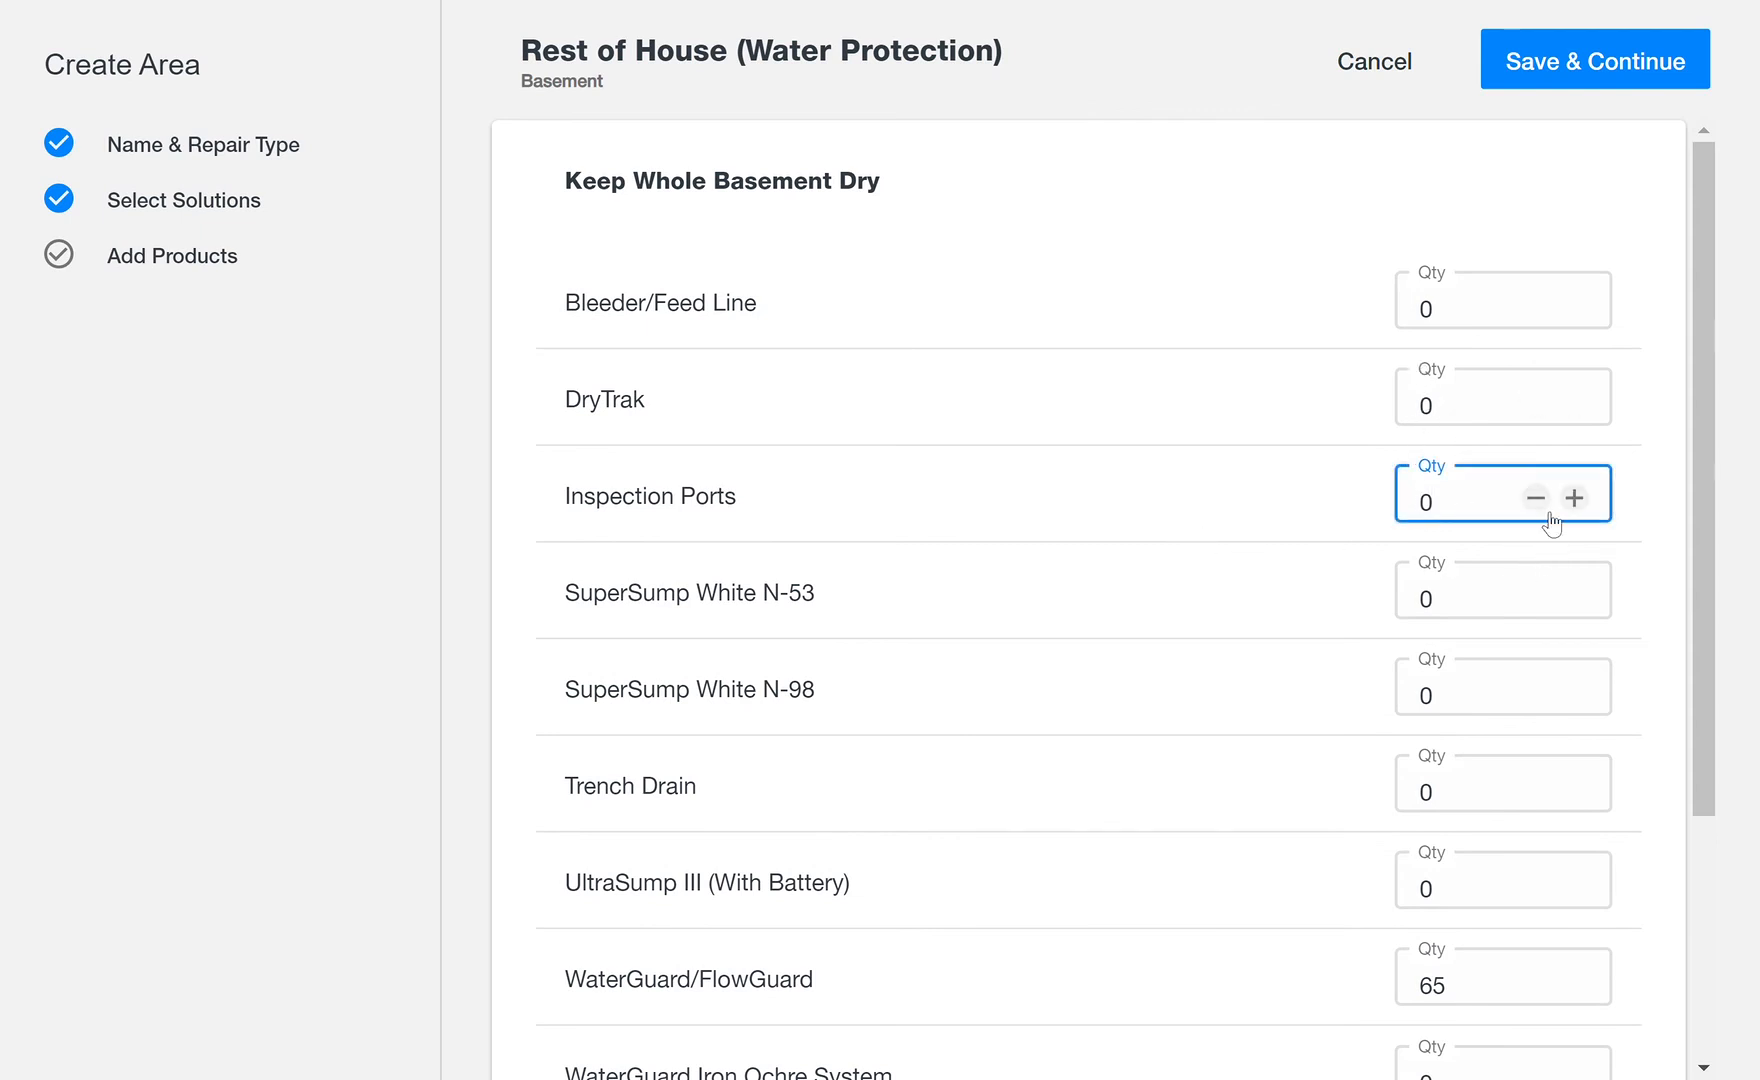
double_click(1461, 515)
text(7)
drag(1695, 480, 1704, 394)
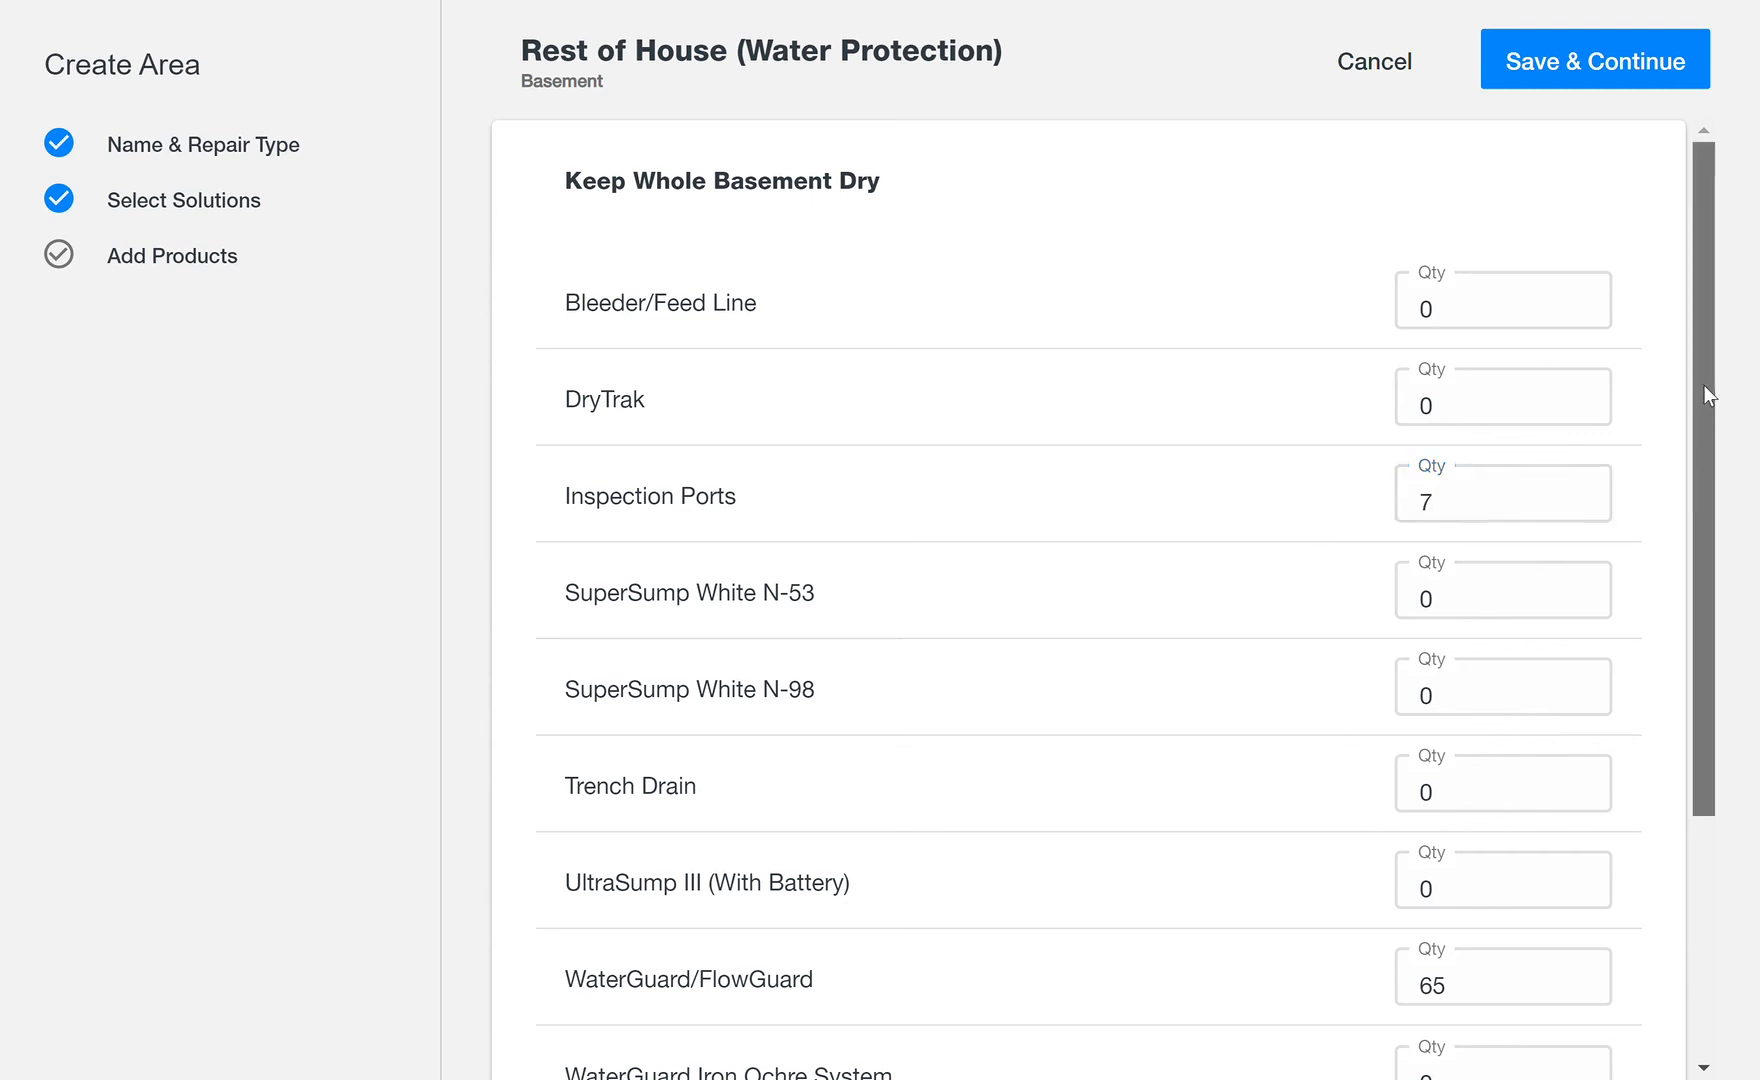
click(1656, 62)
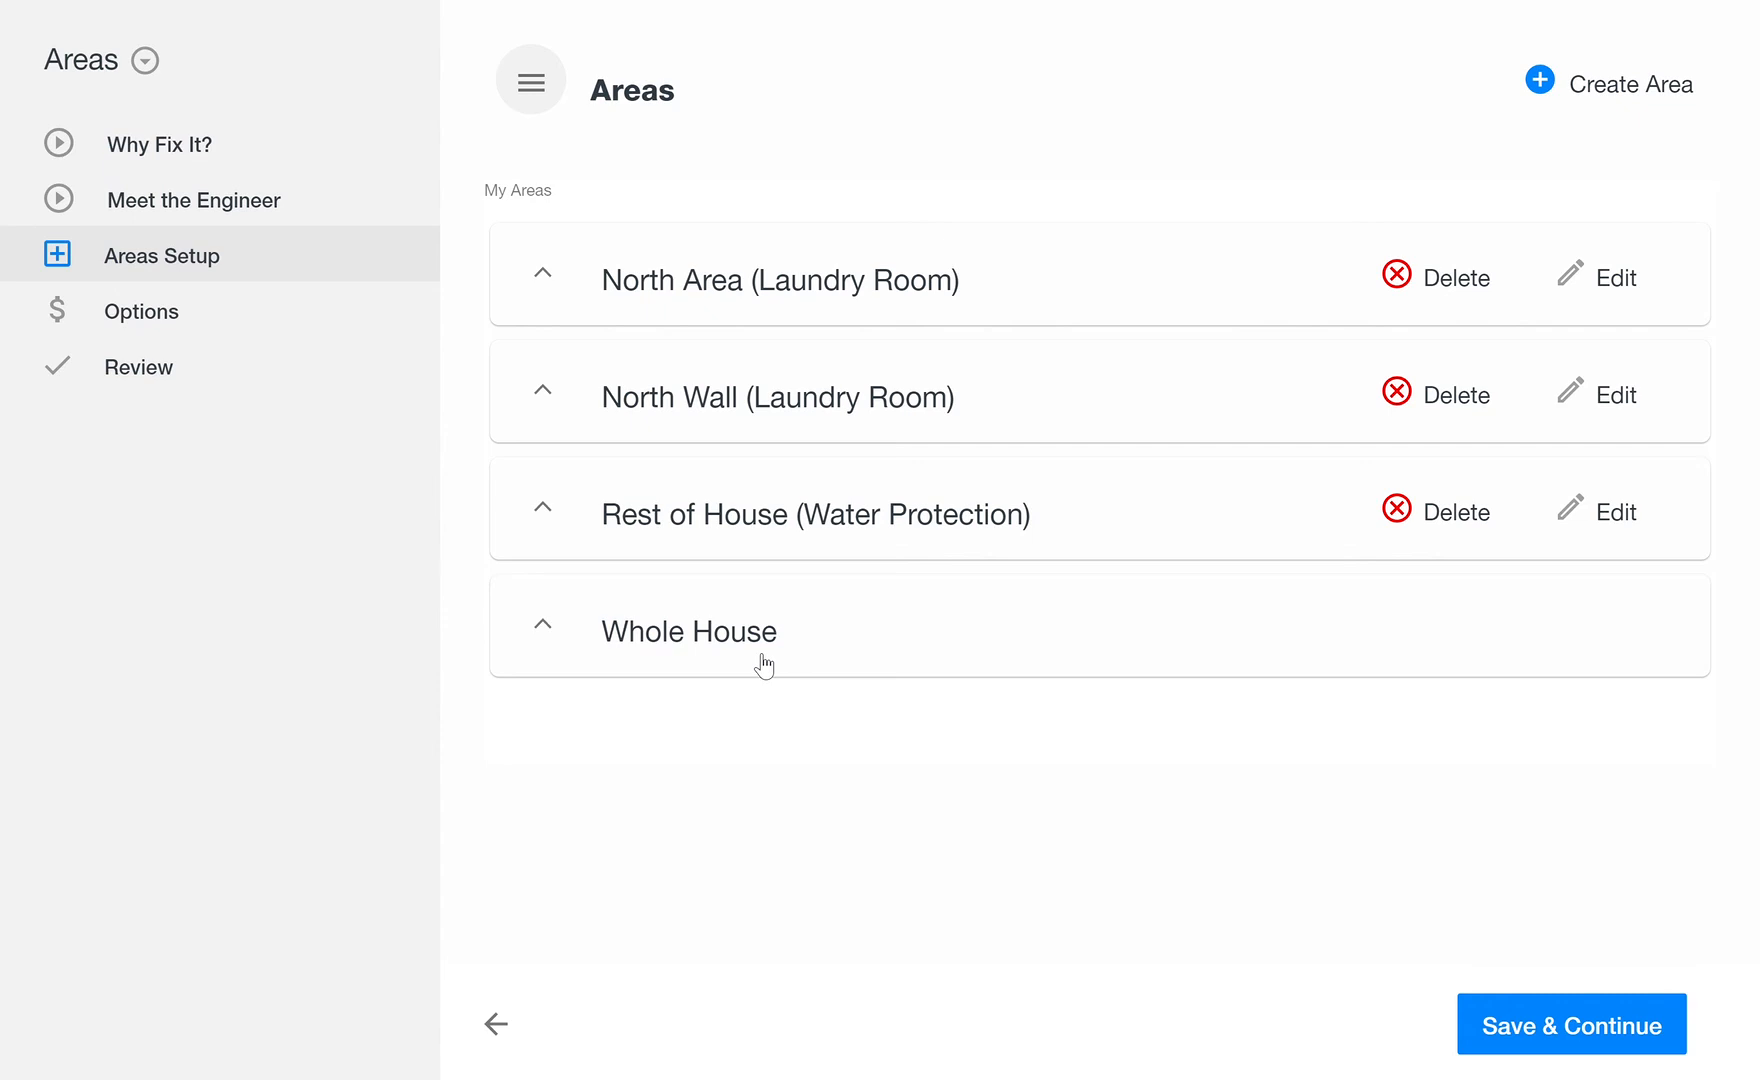
Step: Review the Whole House area's sale items and prices, and continue to the project options
click(545, 632)
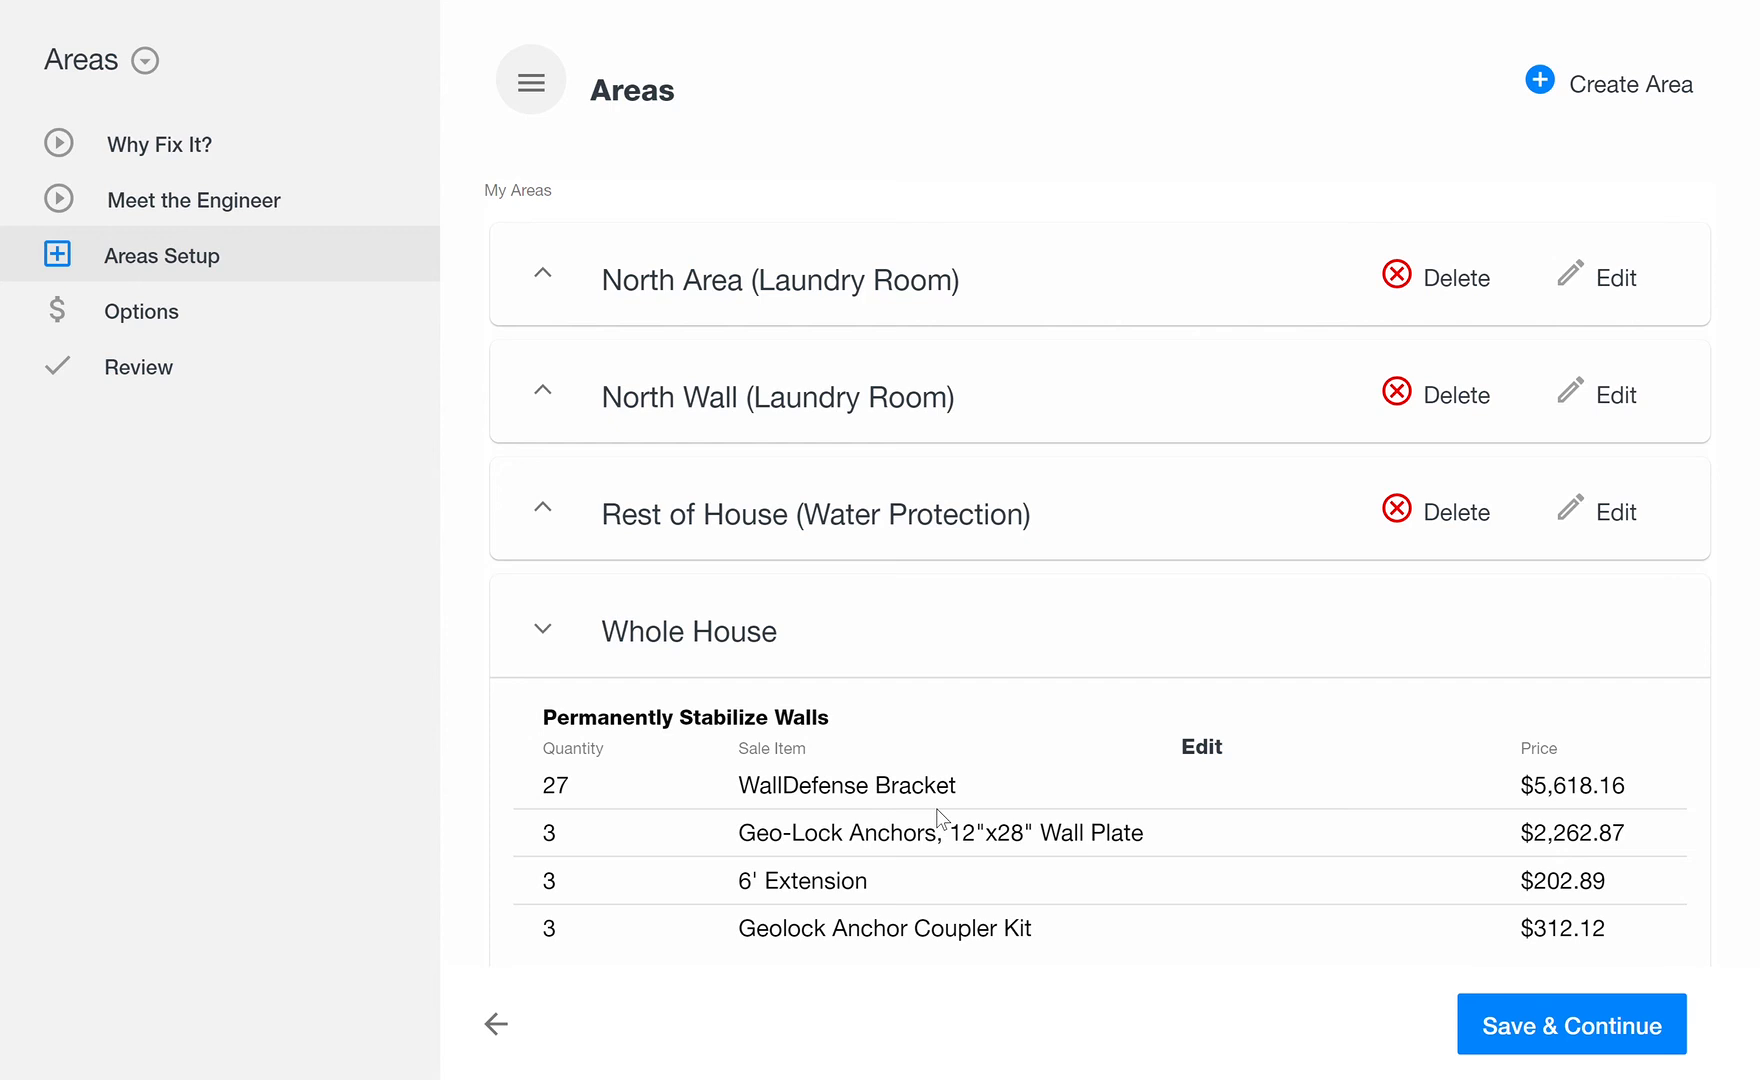
click(560, 640)
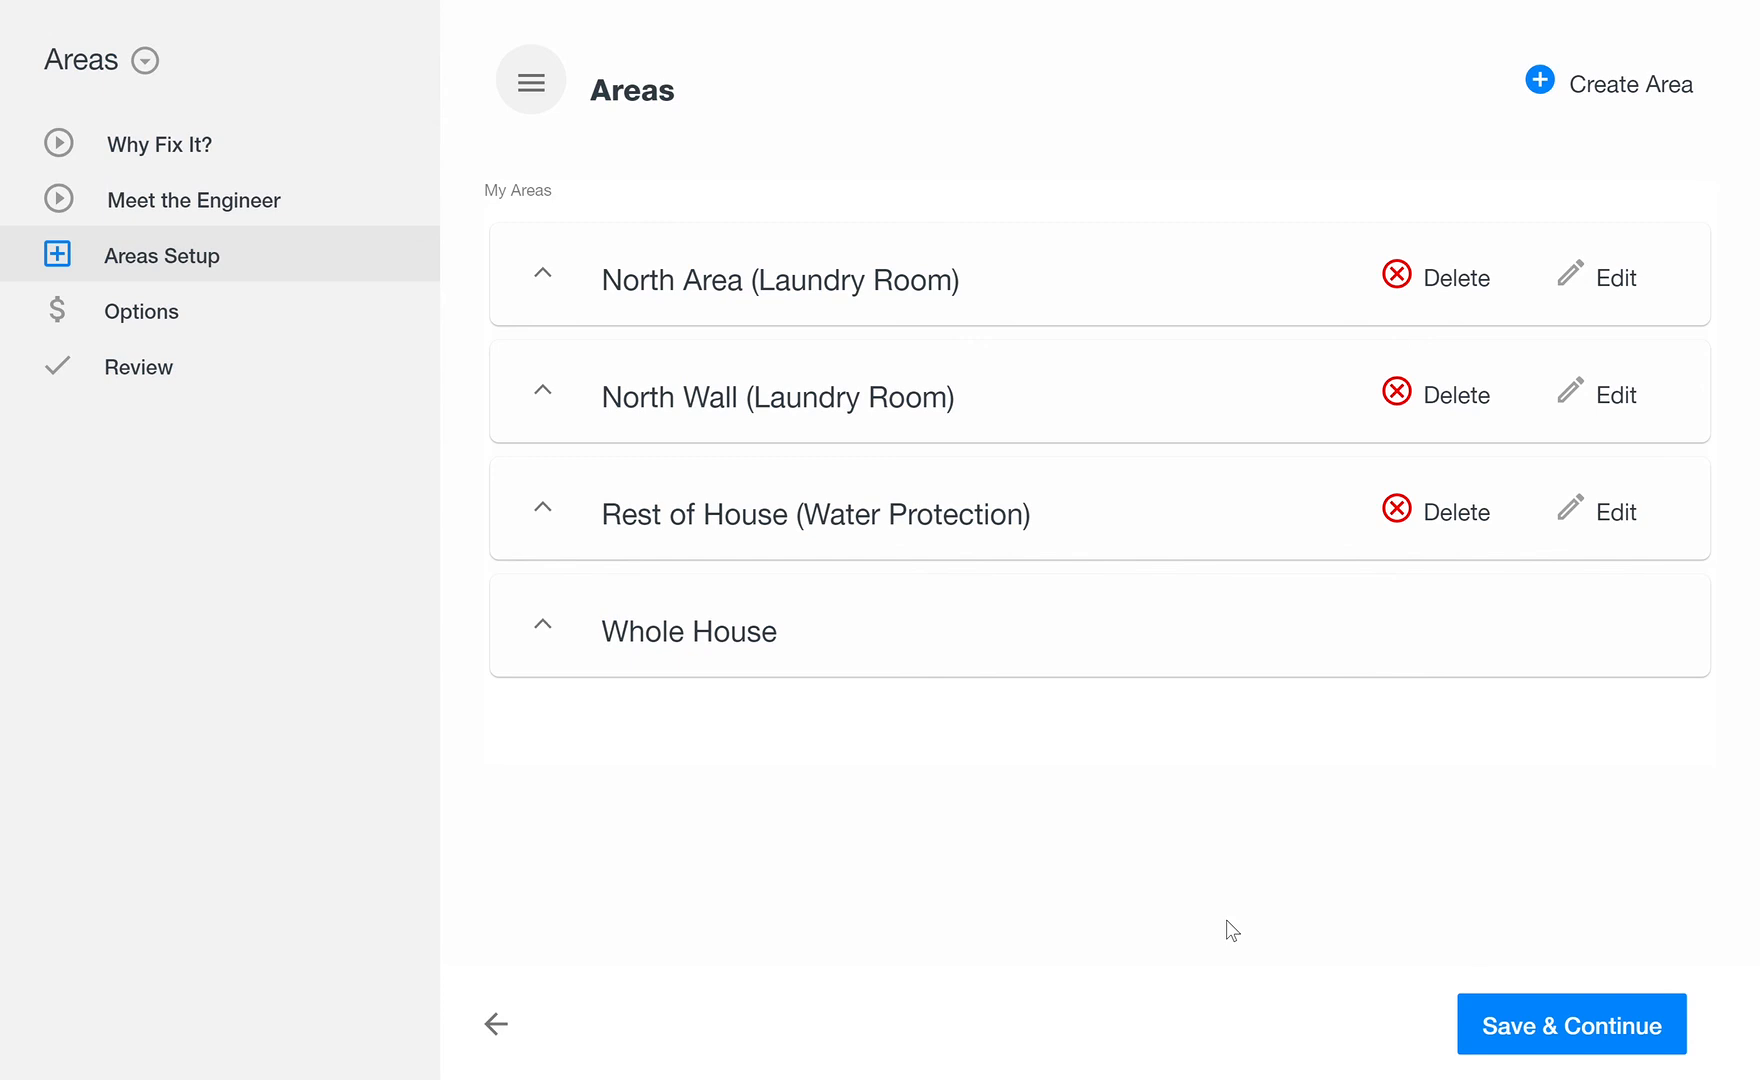
click(1607, 1030)
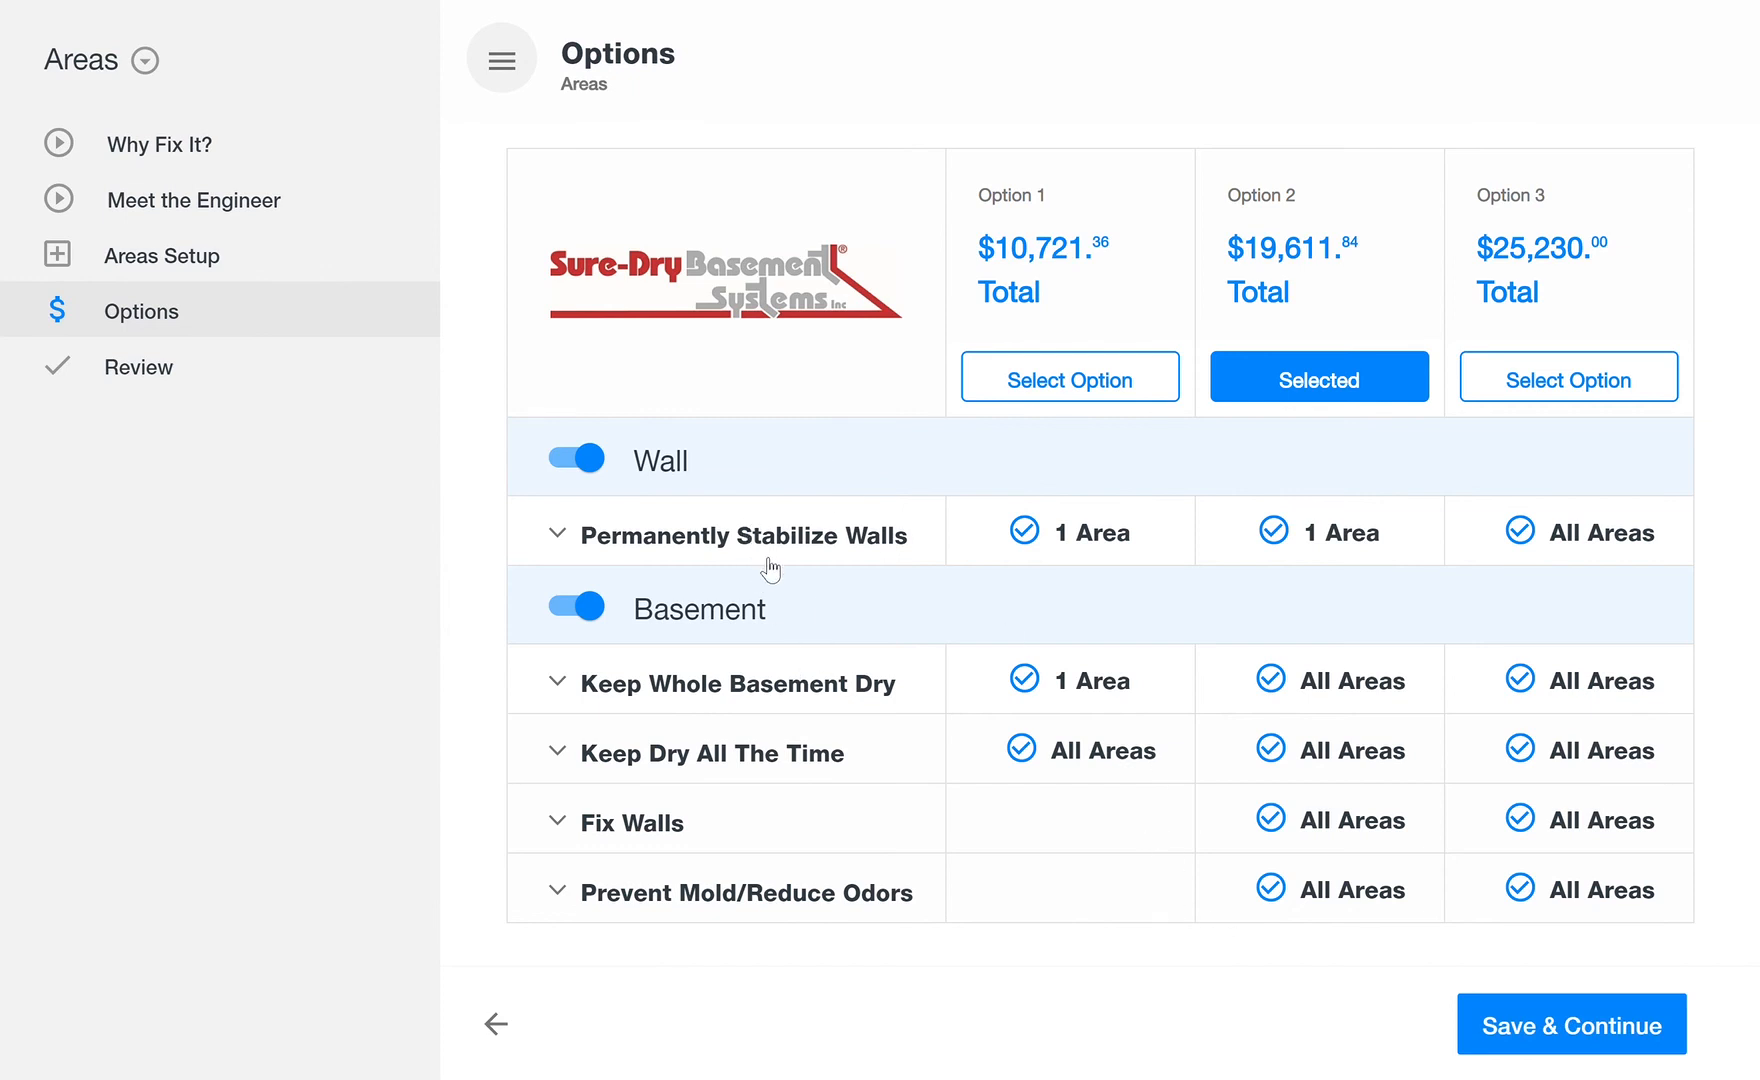
Step: Expand every Wall and Basement solution and compare the included areas and prices across the three options
click(767, 543)
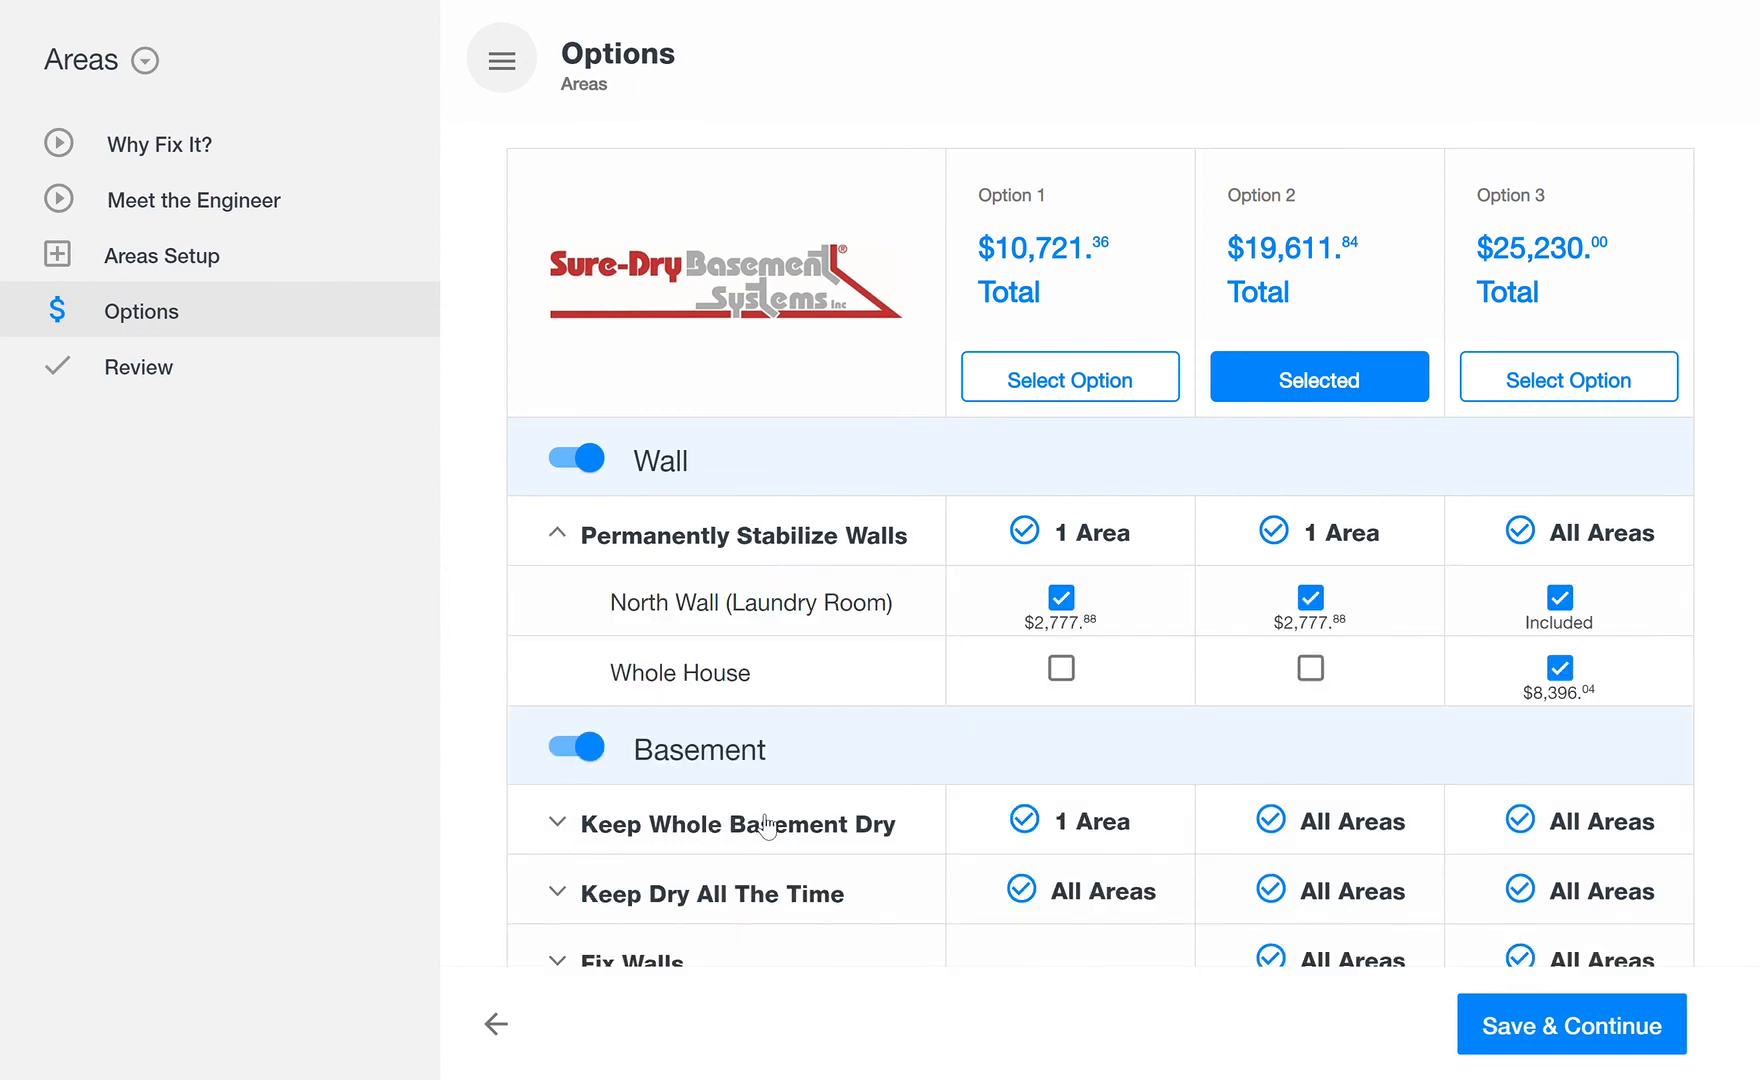
click(768, 825)
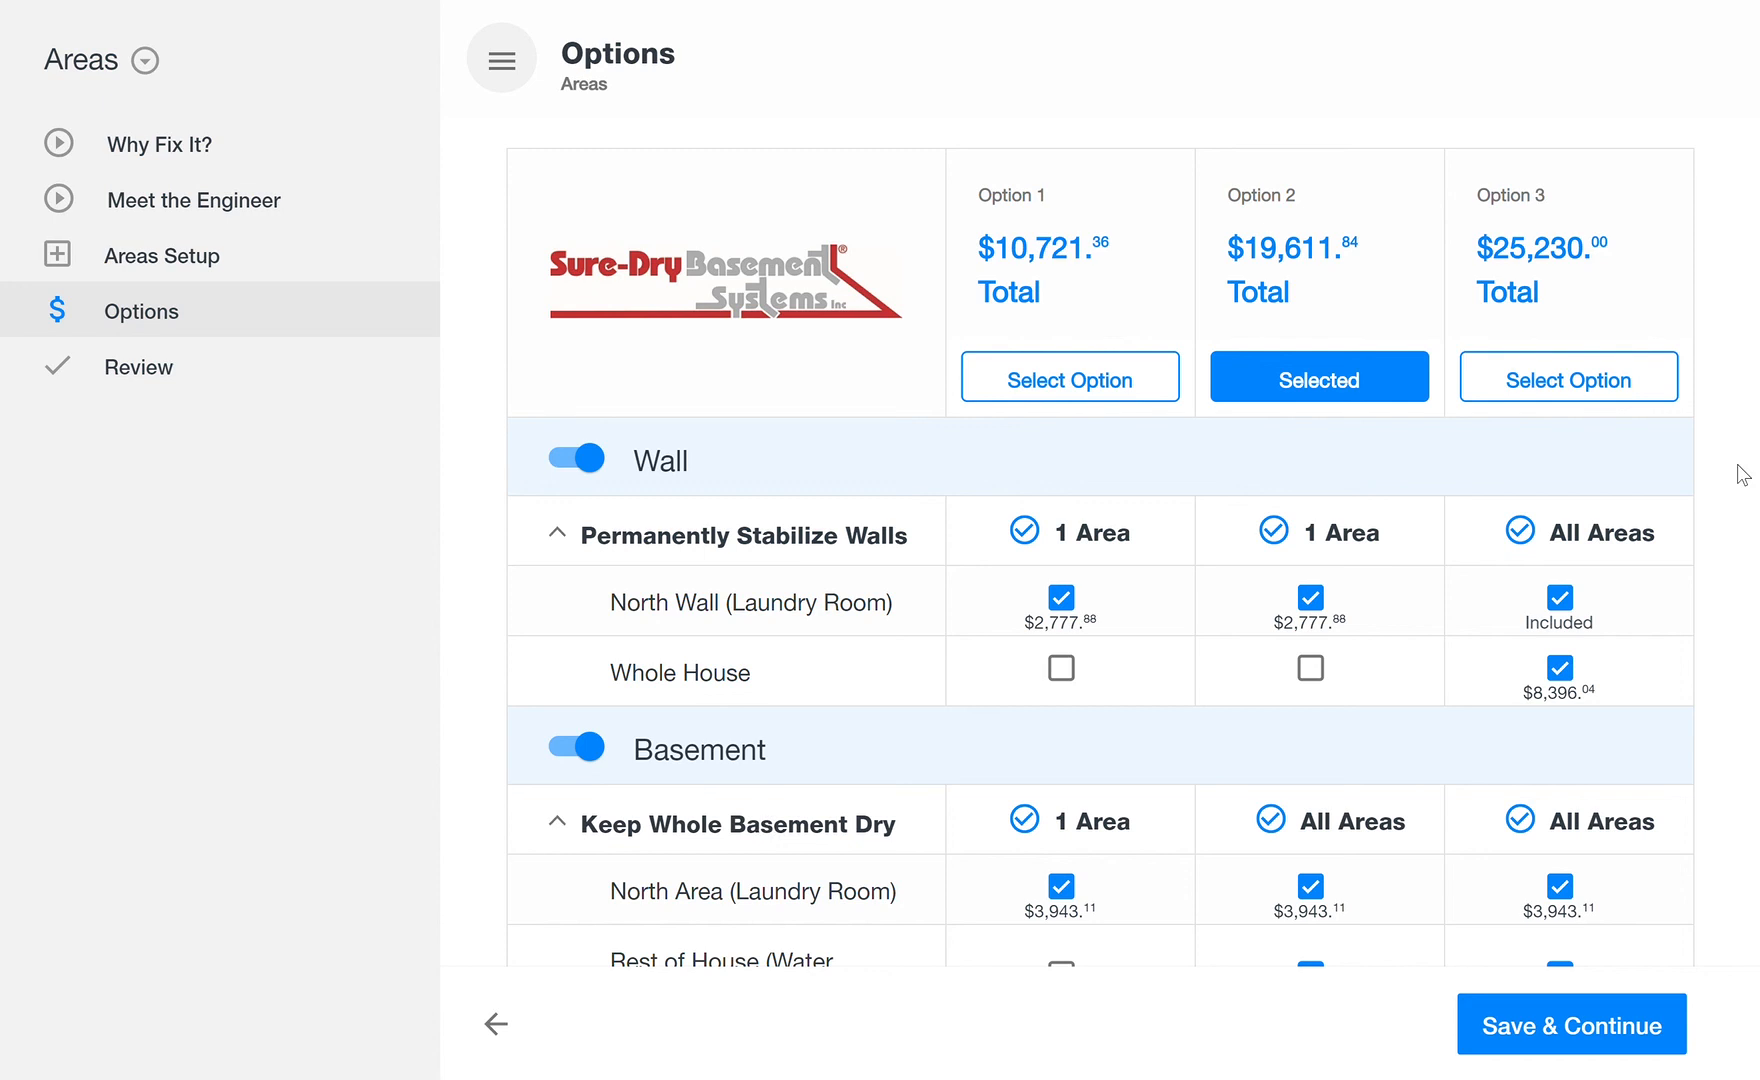
scroll(1740, 475, down, 4)
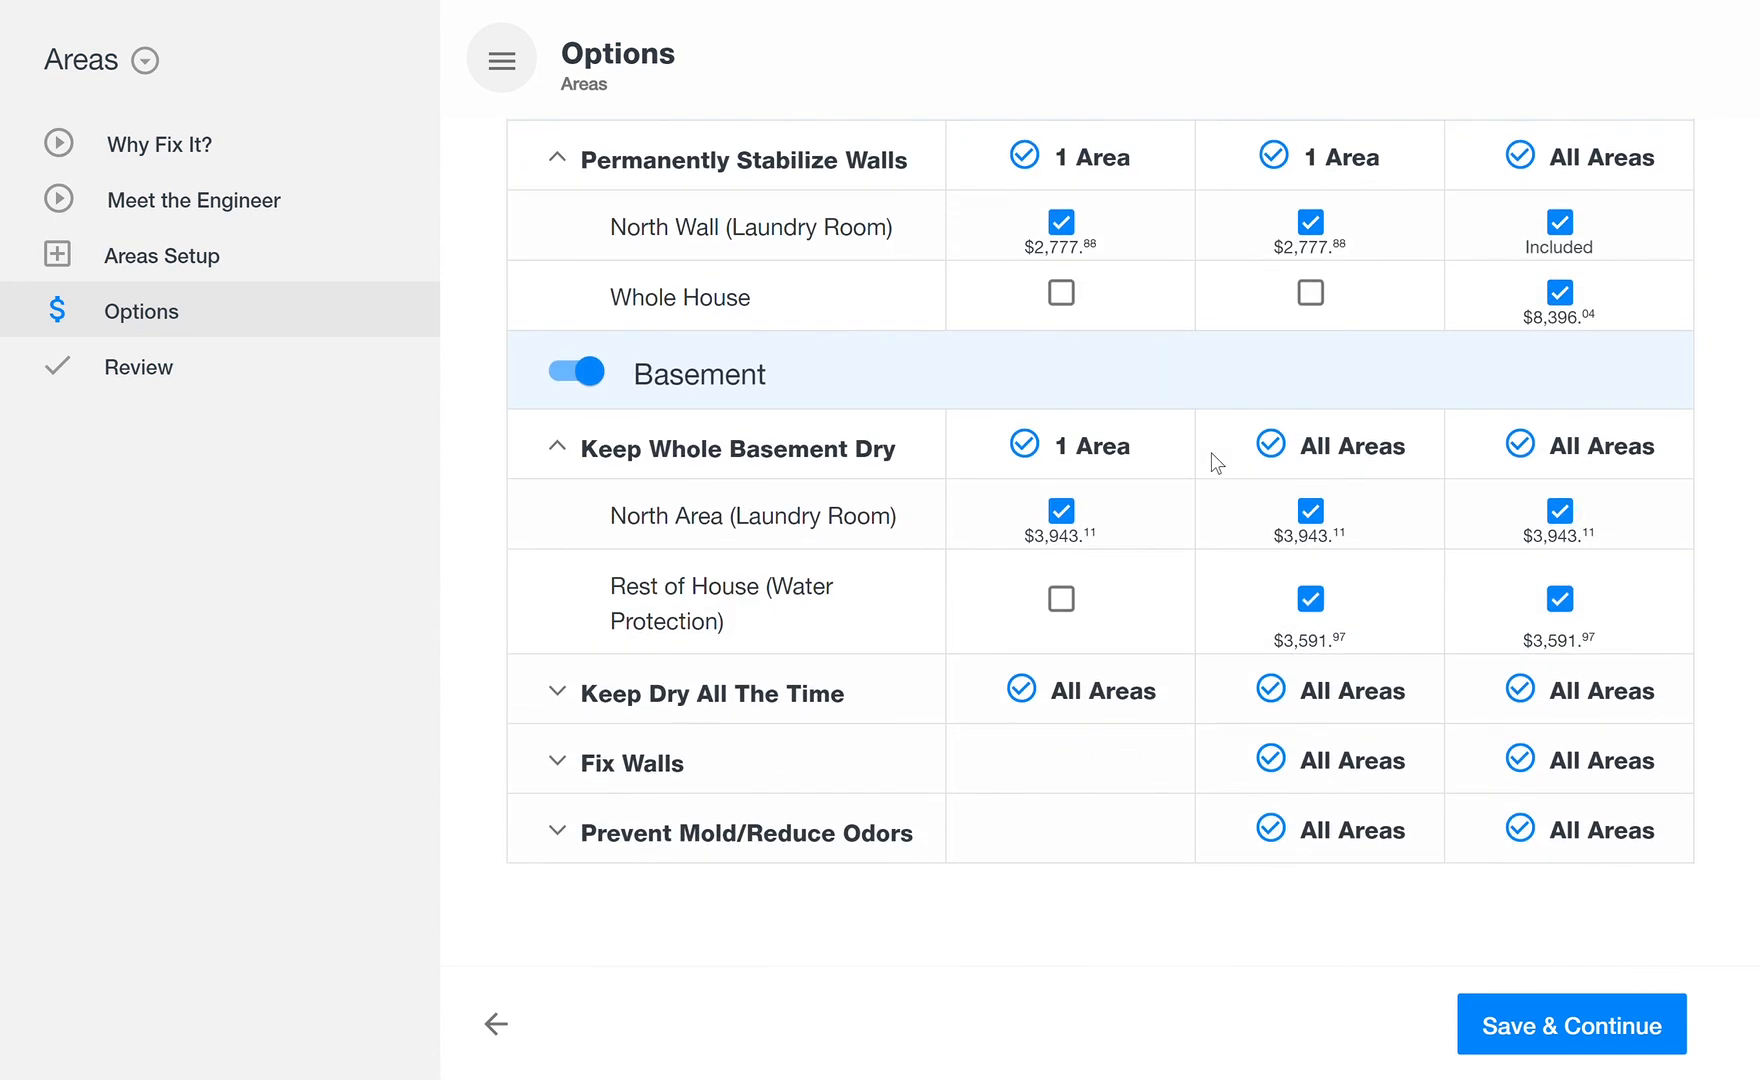
click(615, 708)
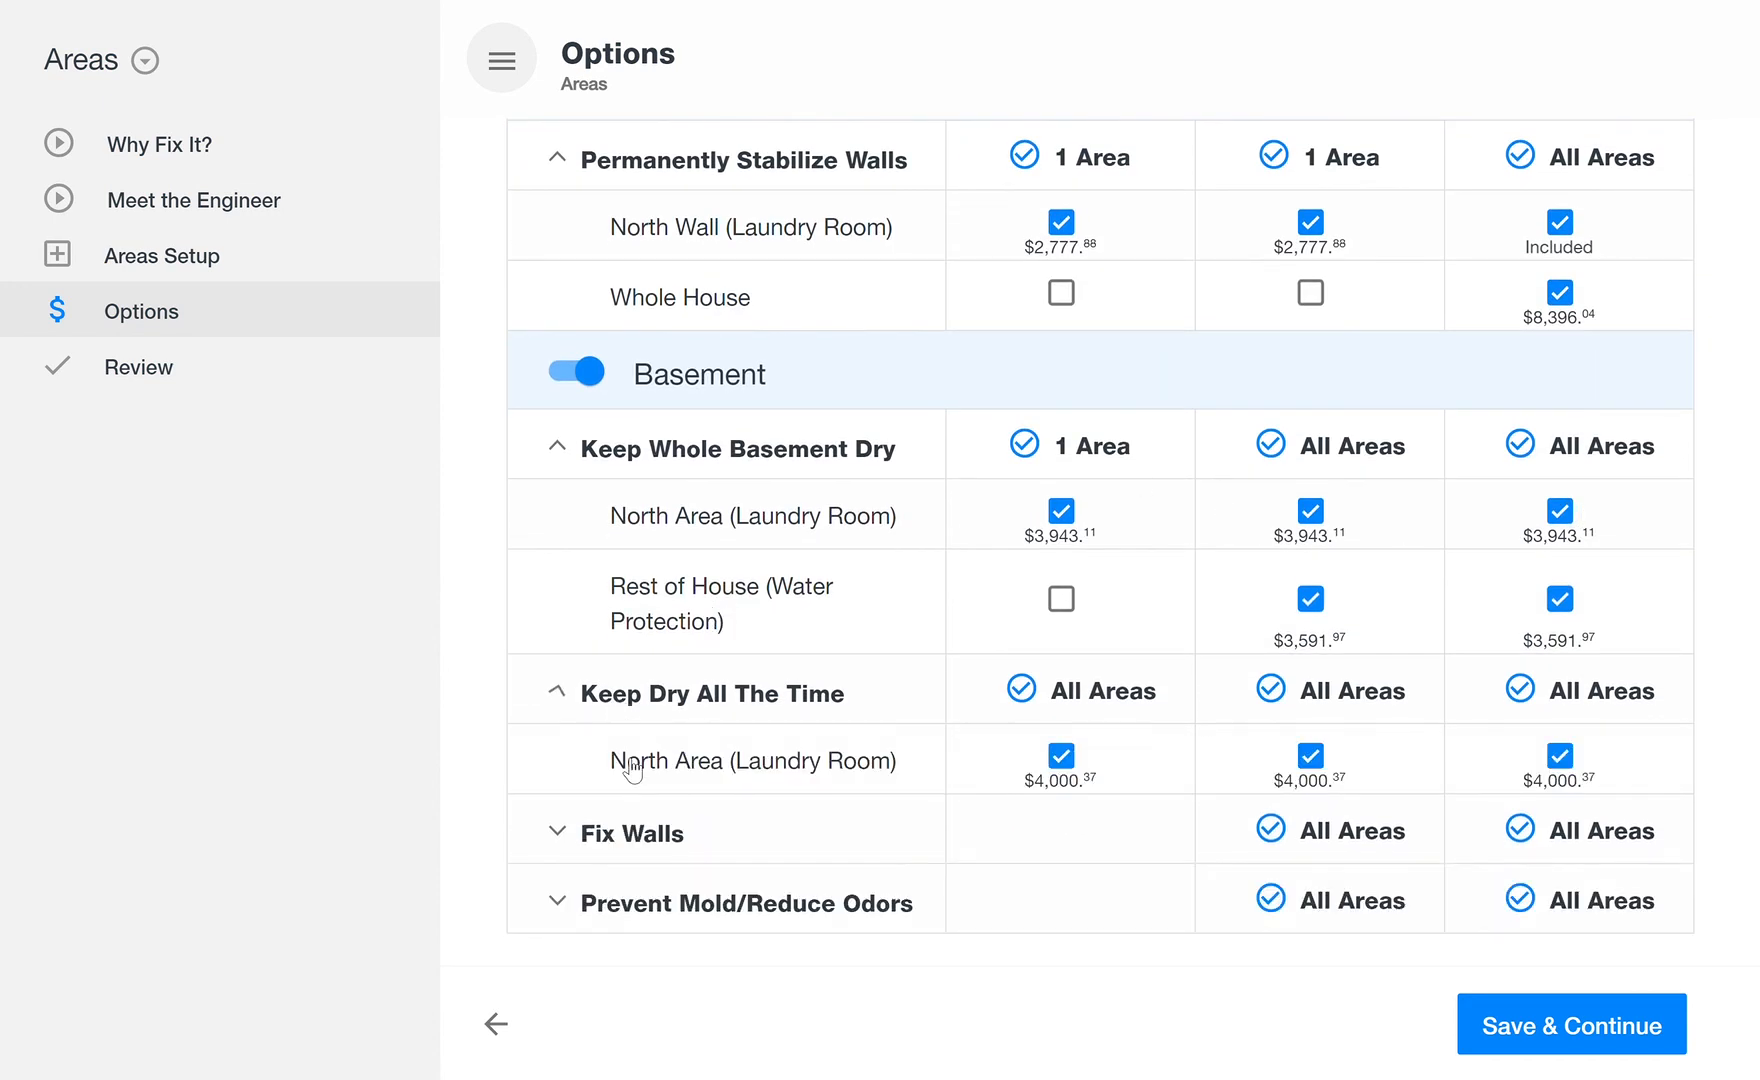
click(635, 834)
scroll(1100, 450, down, 3)
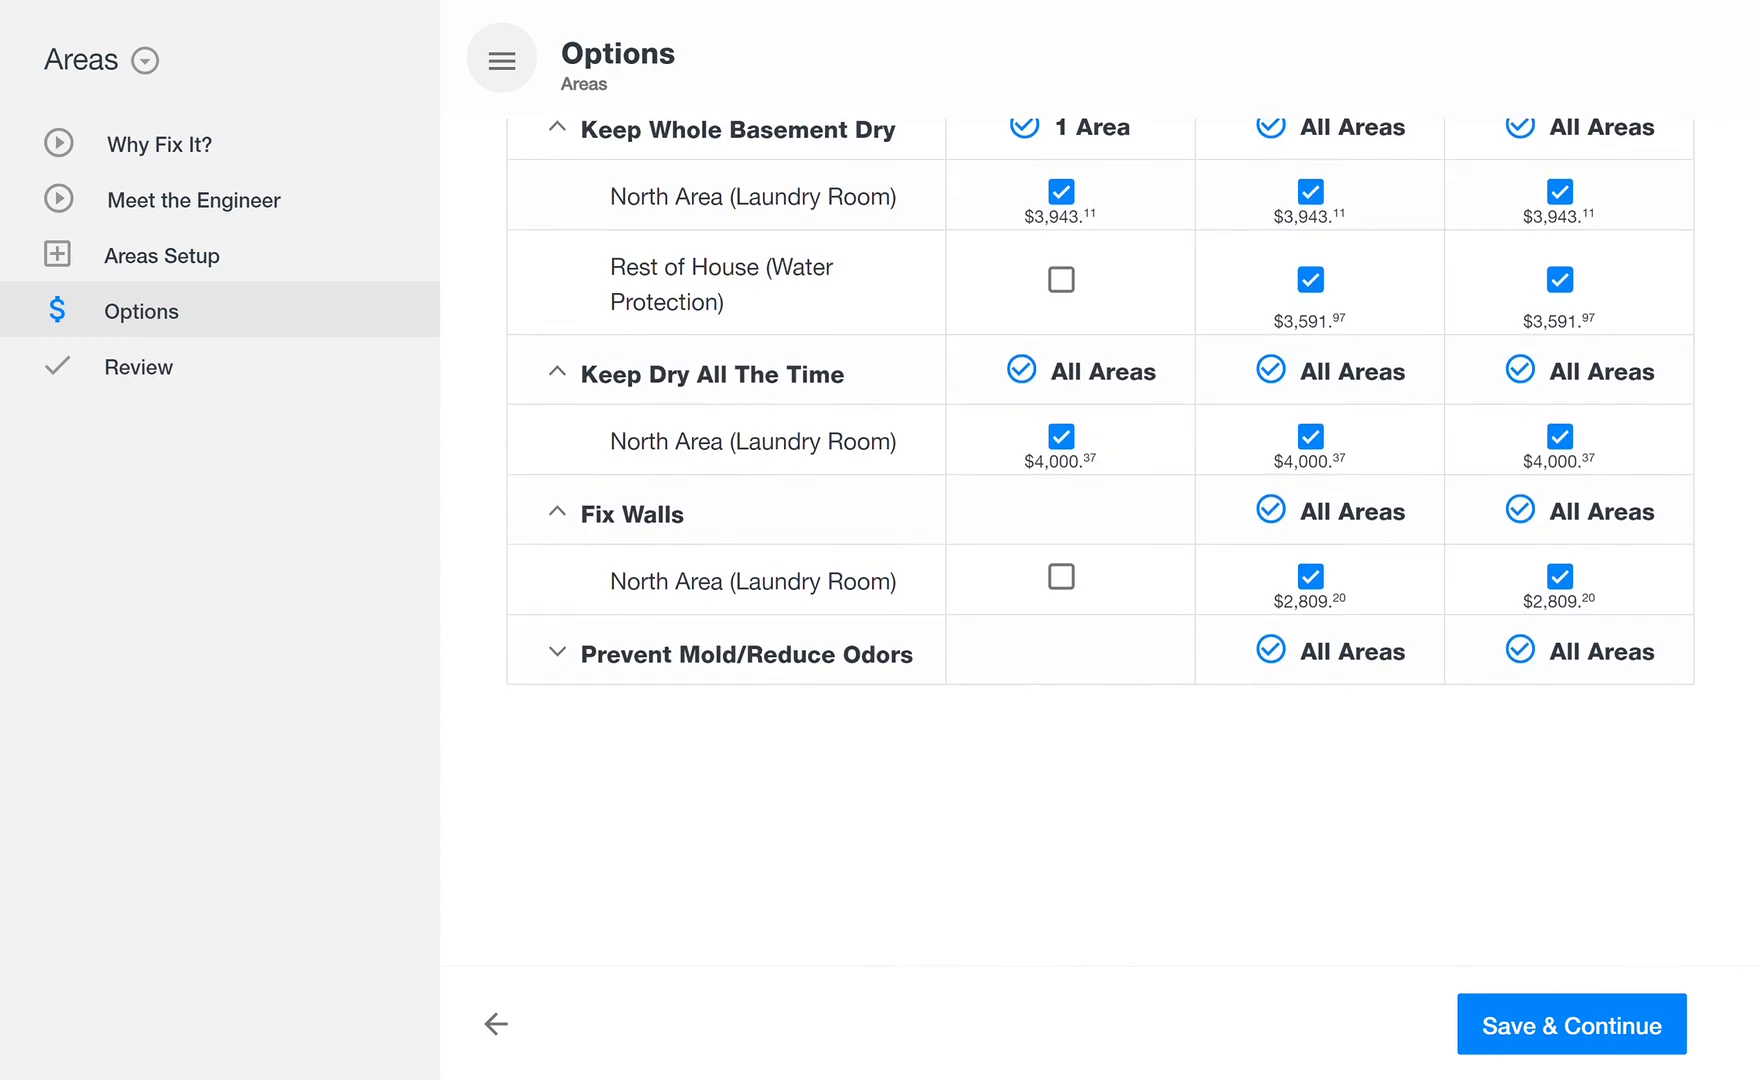
click(735, 668)
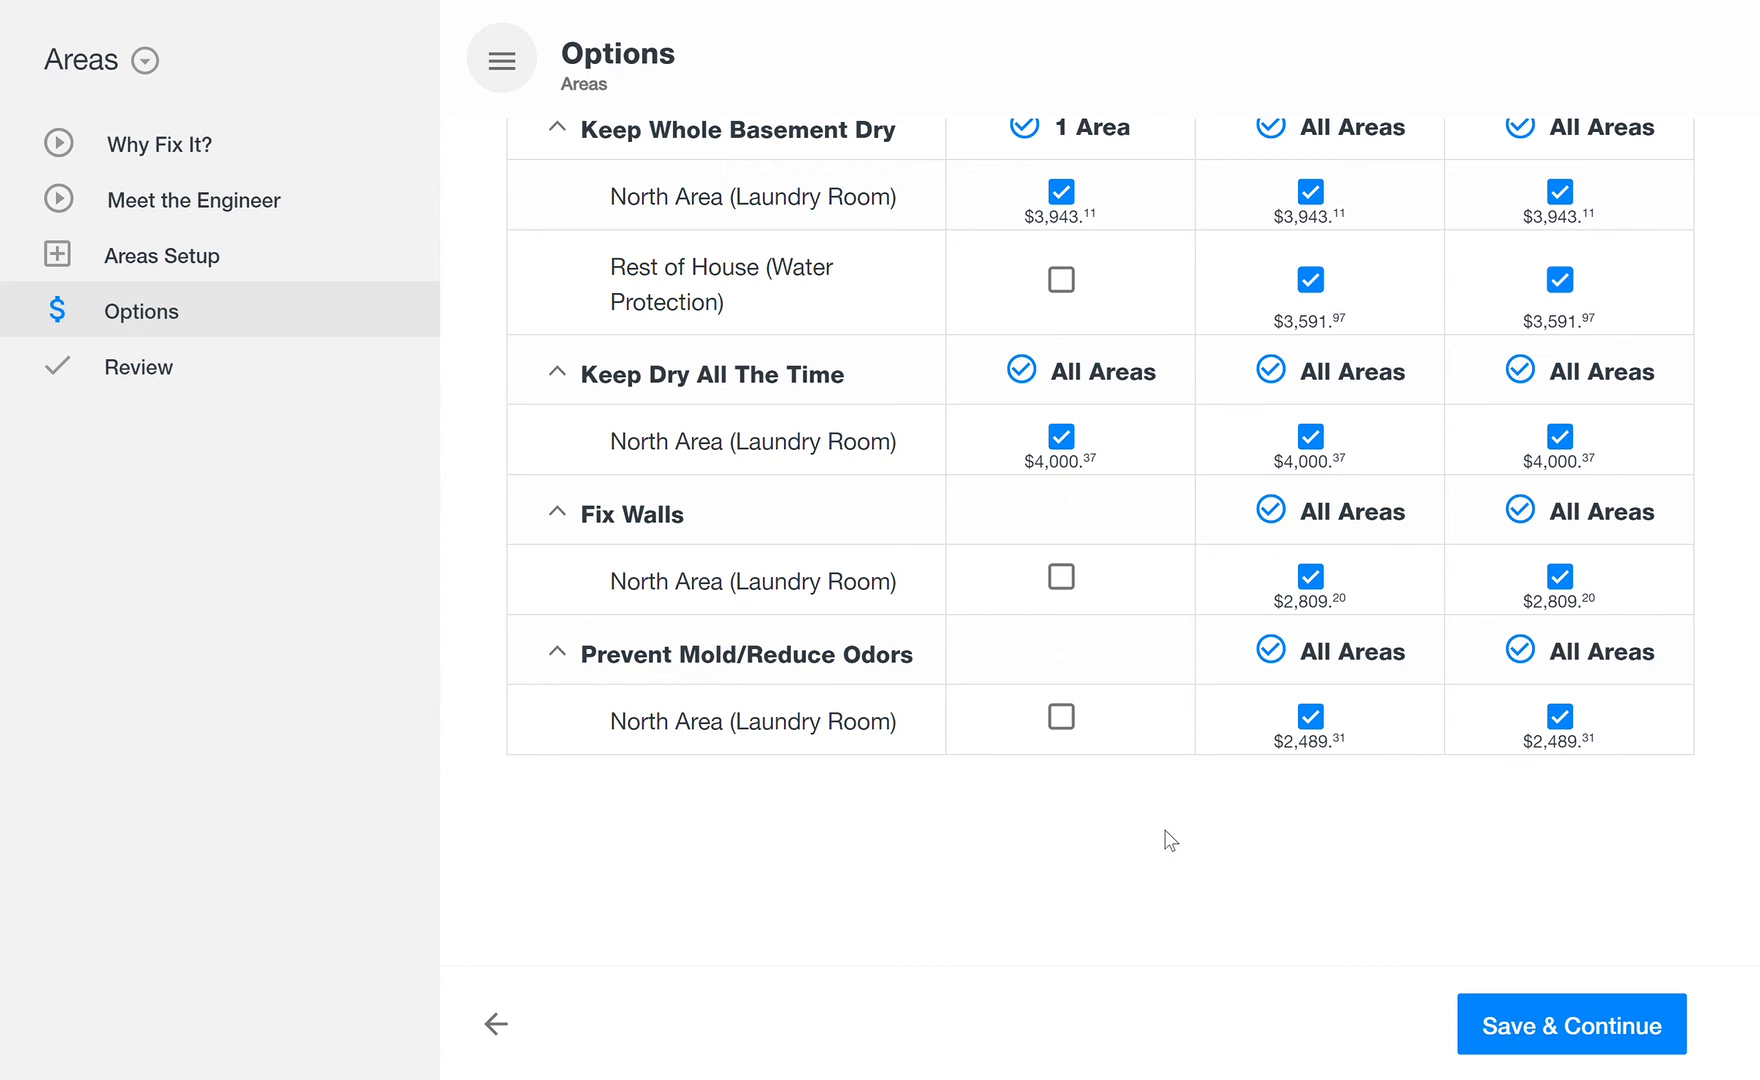
scroll(1170, 840, up, 5)
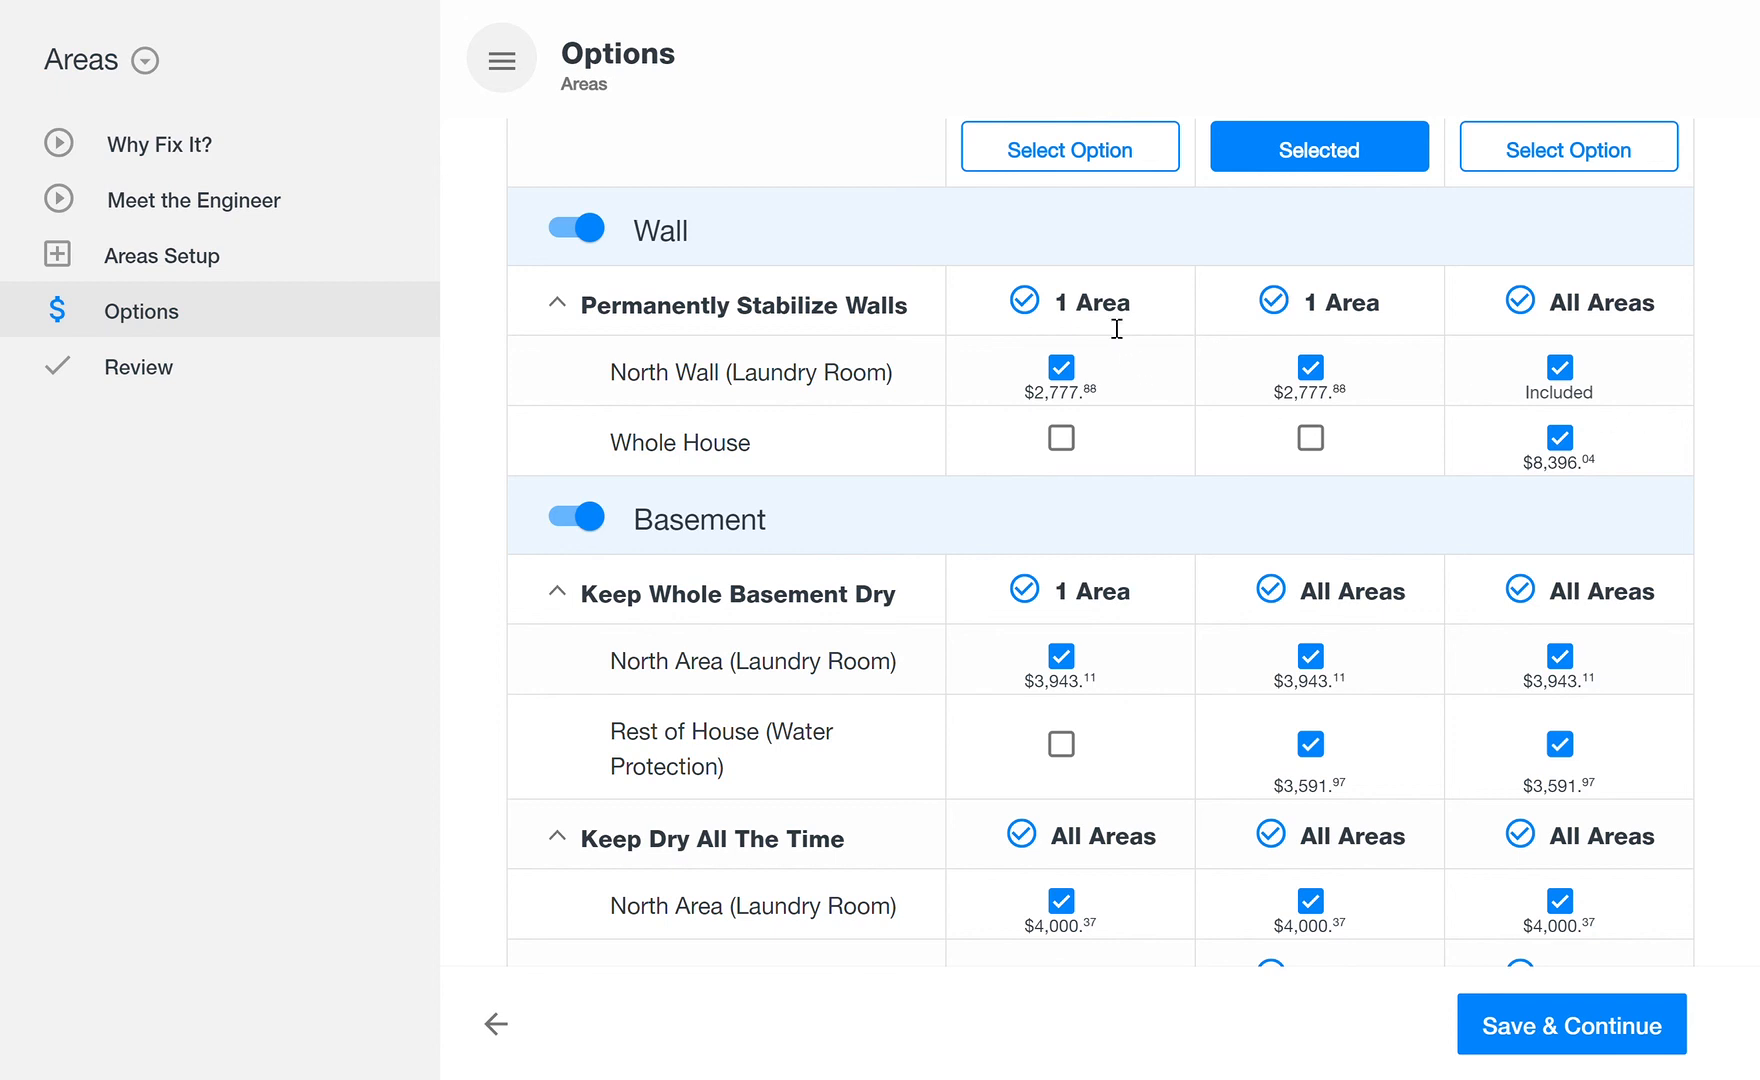
scroll(1558, 436, up, 3)
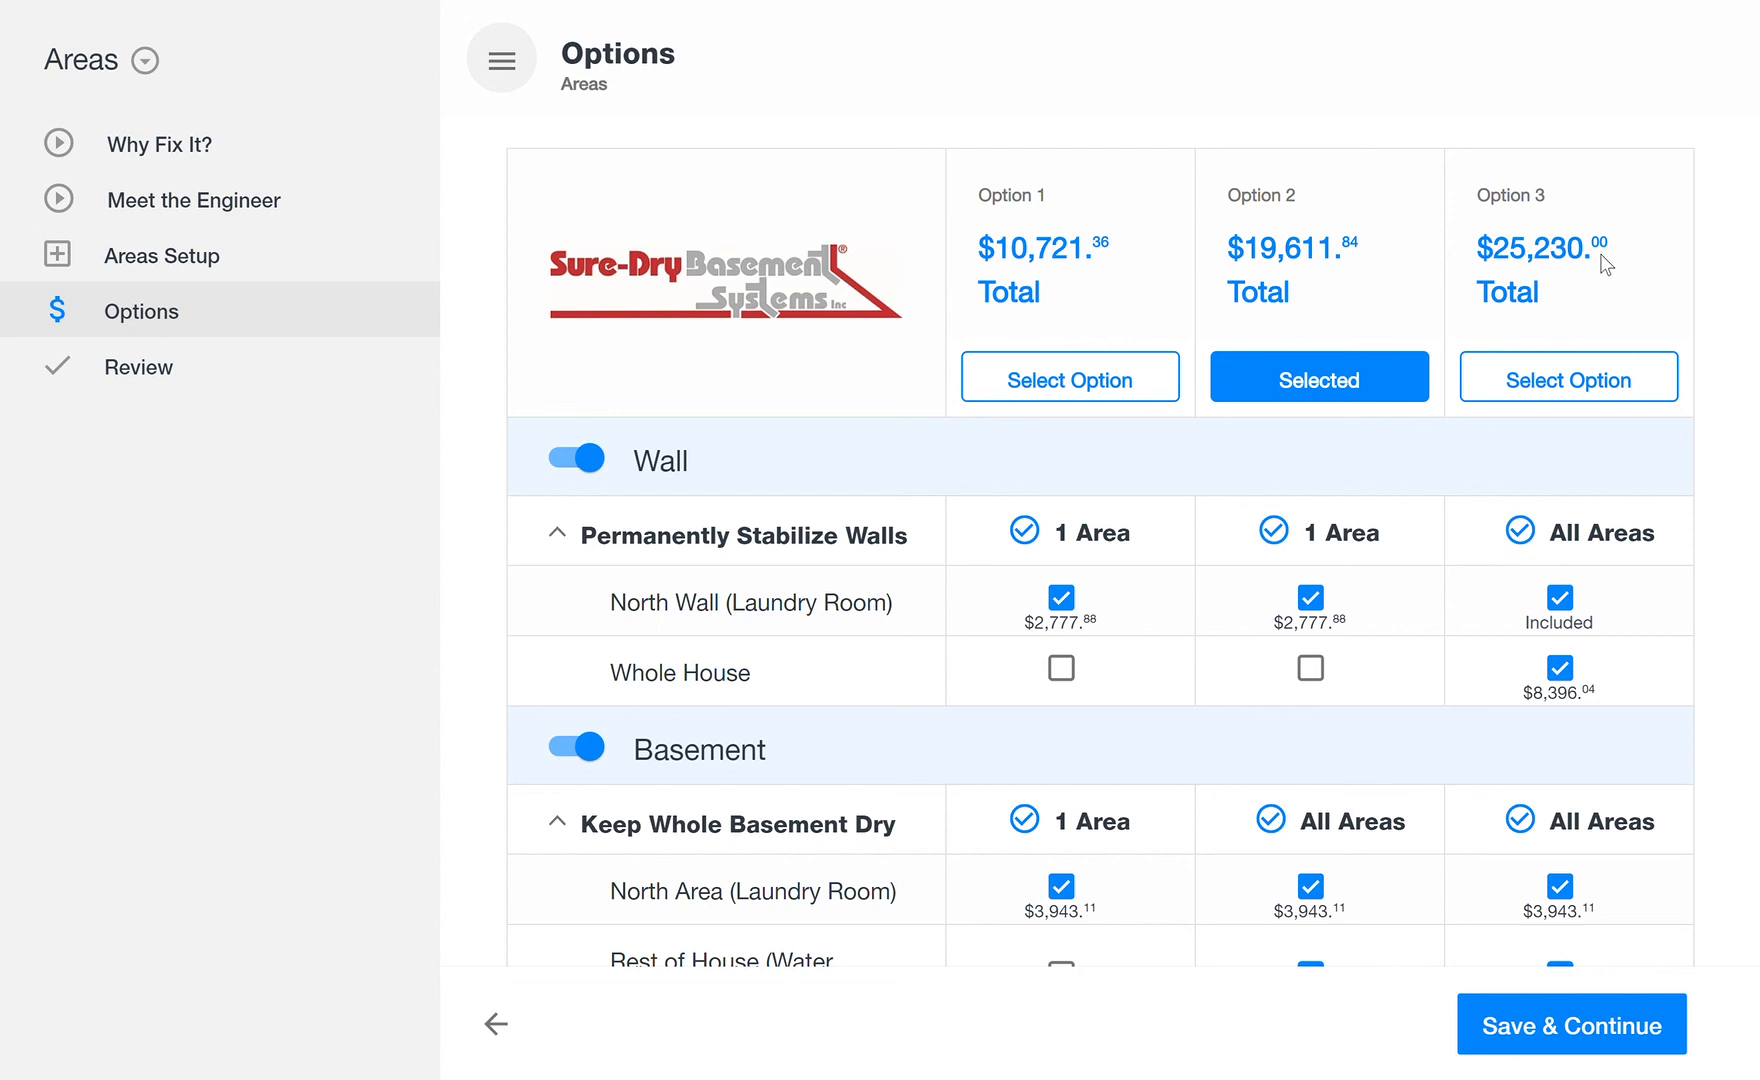
scroll(1603, 268, down, 3)
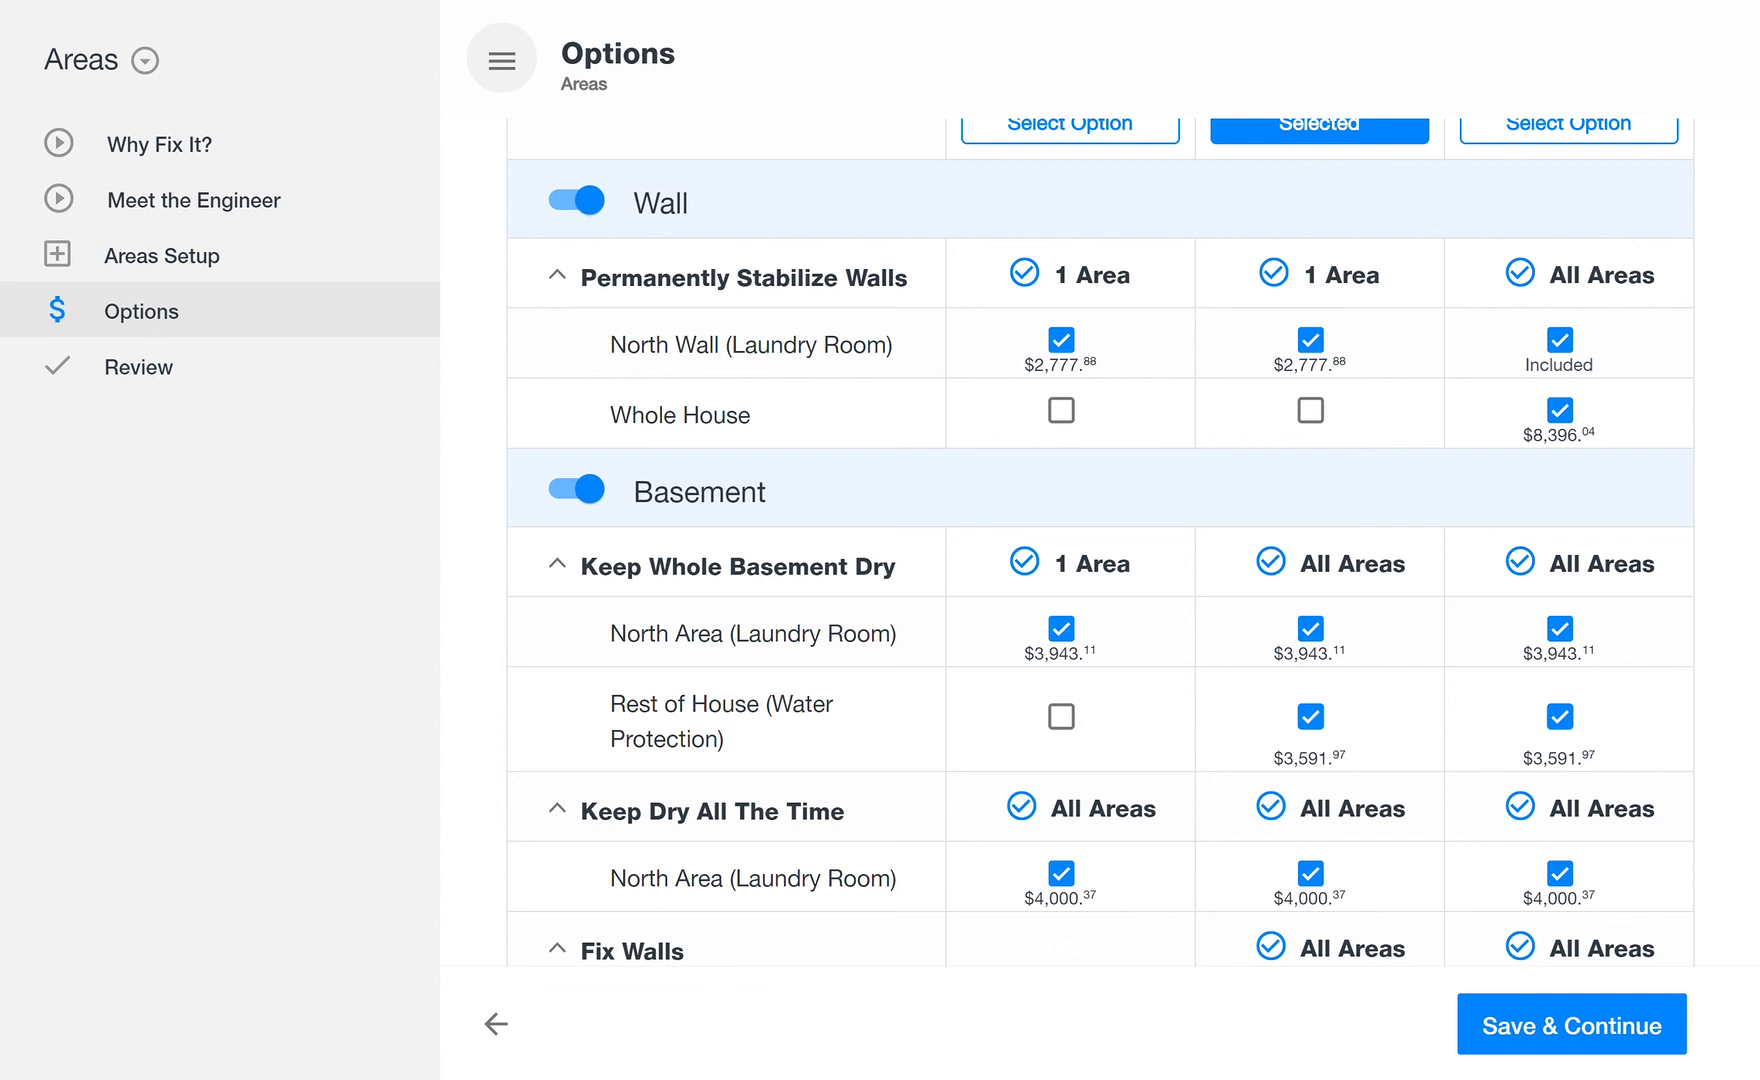
Step: Exclude the Rest of House (Water Protection) area from Keep Whole Basement Dry in Option 2
scroll(1100, 542, up, 3)
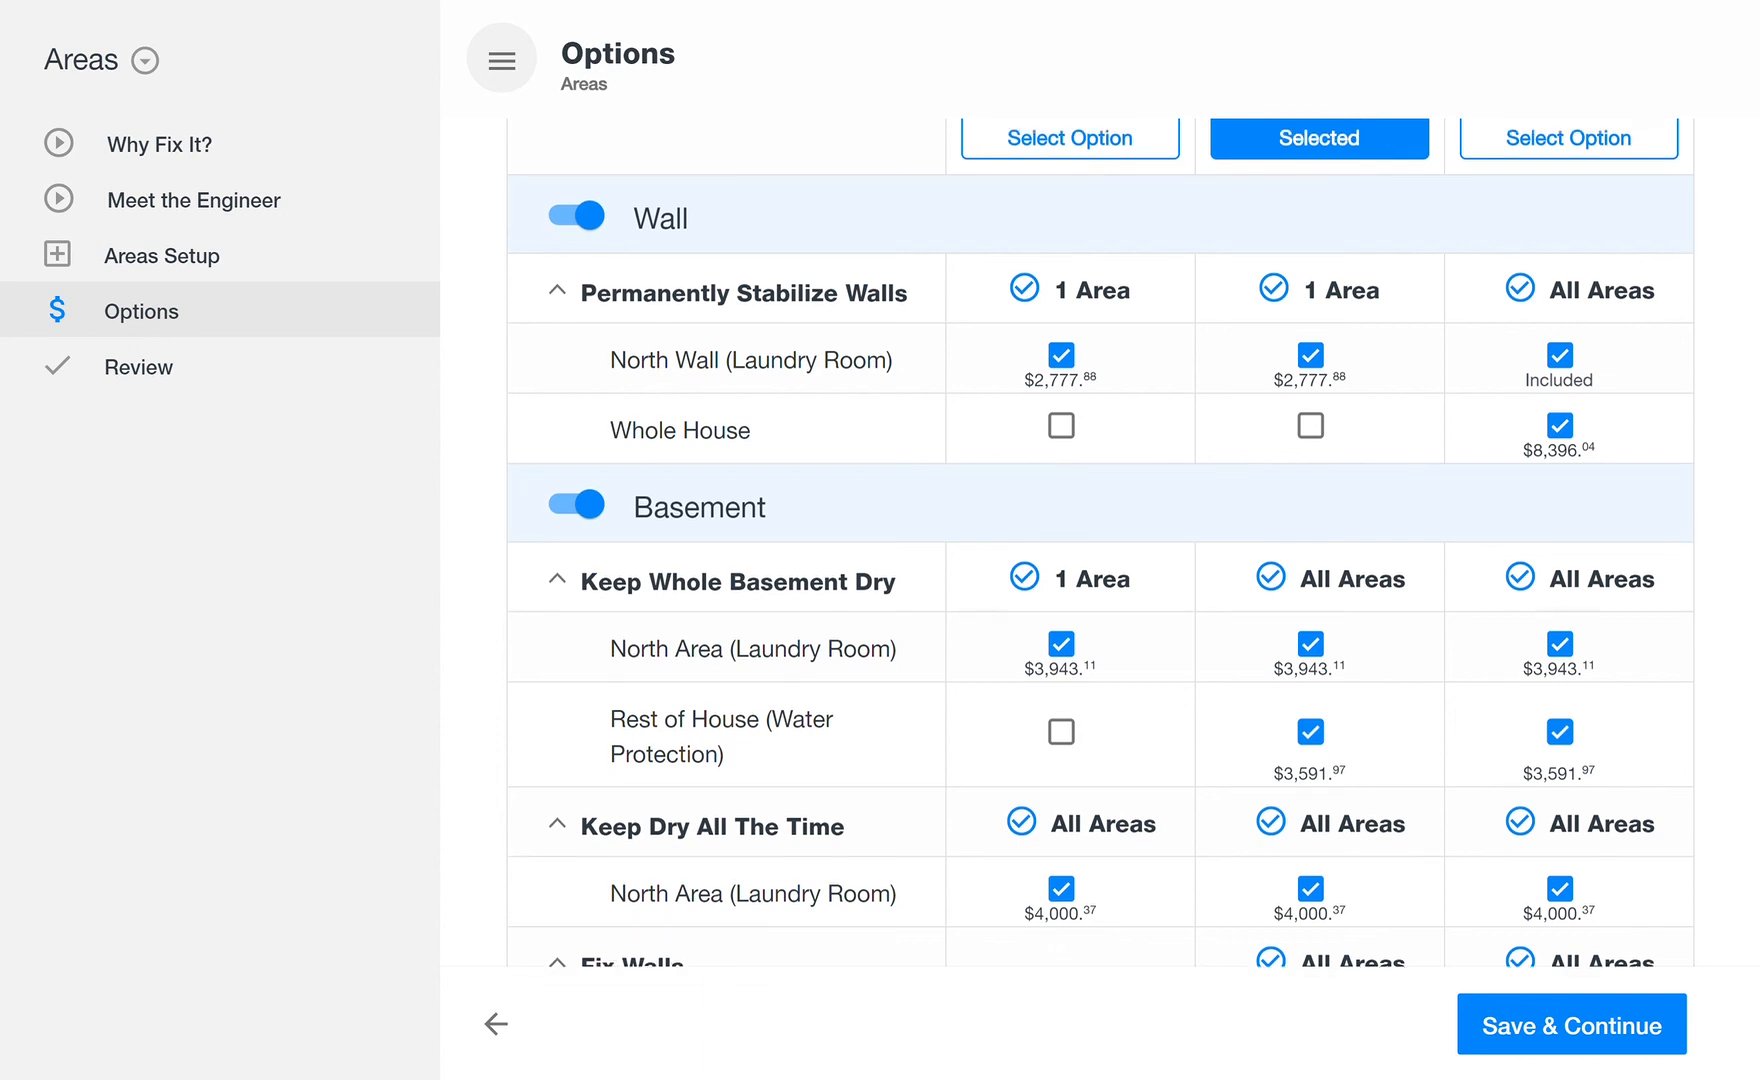
scroll(1100, 542, down, 3)
scroll(1100, 542, up, 1)
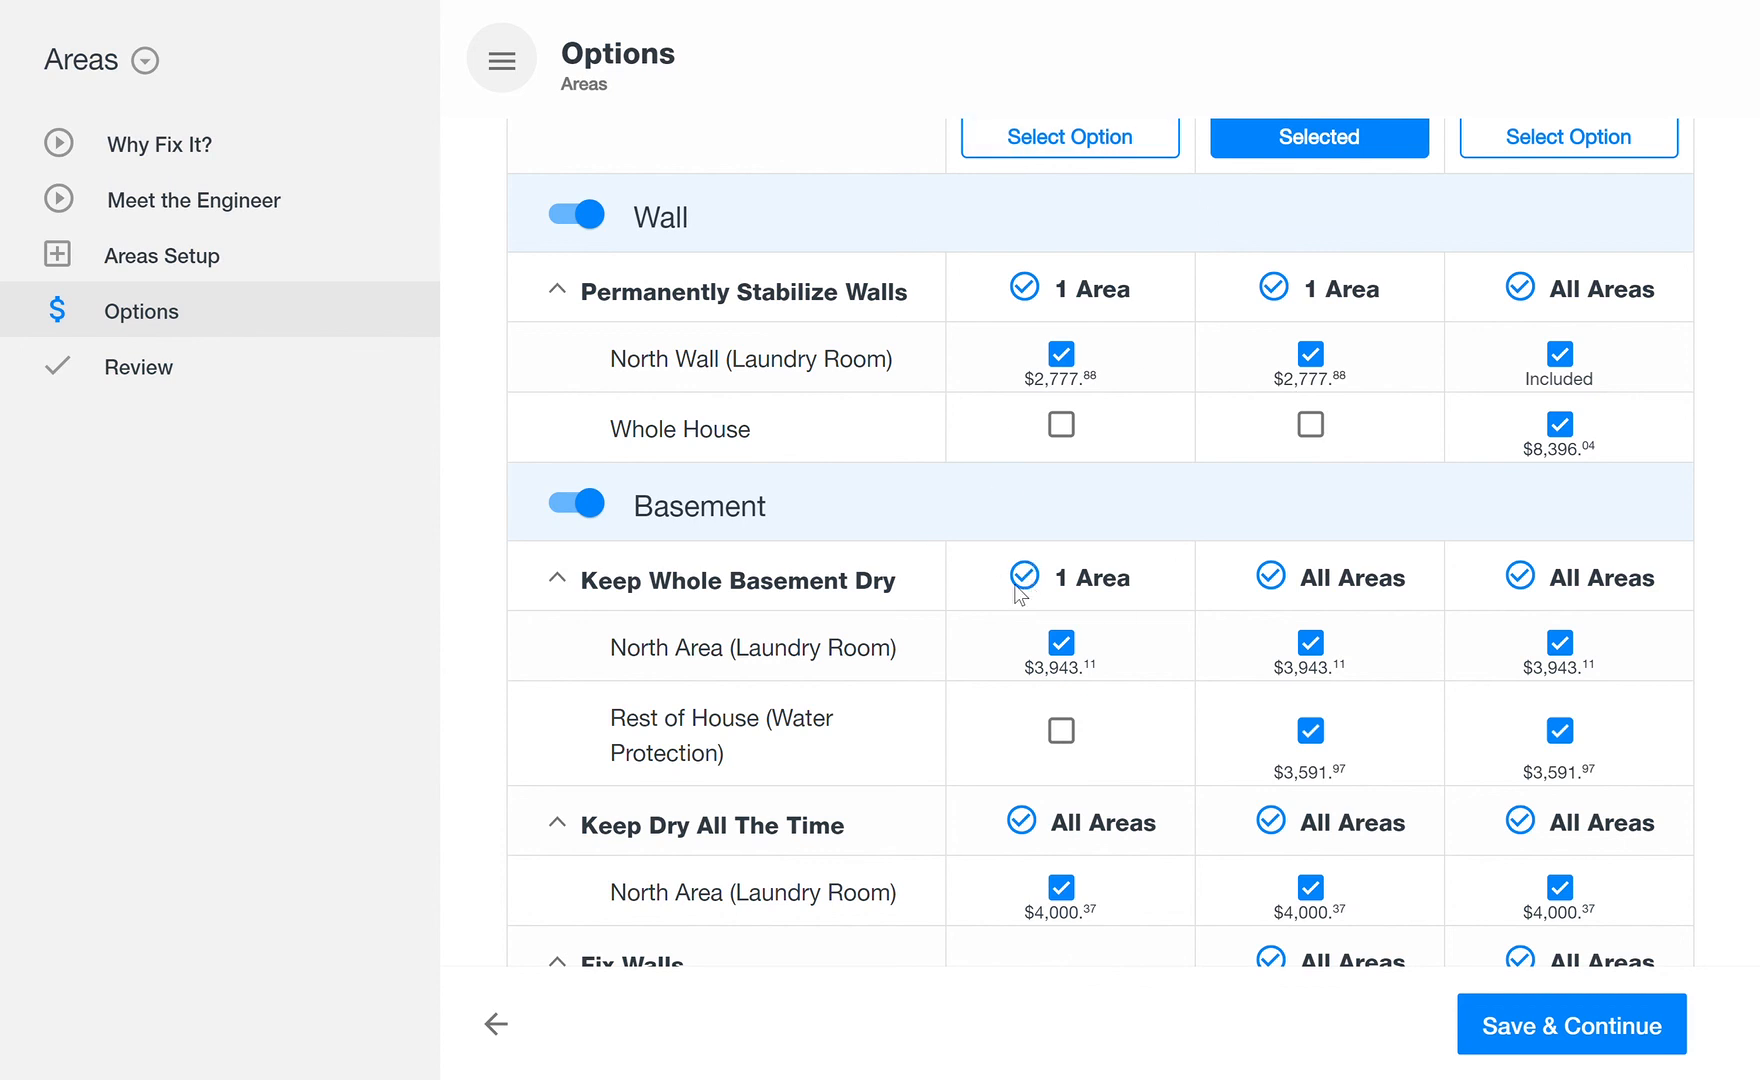
scroll(1030, 588, up, 3)
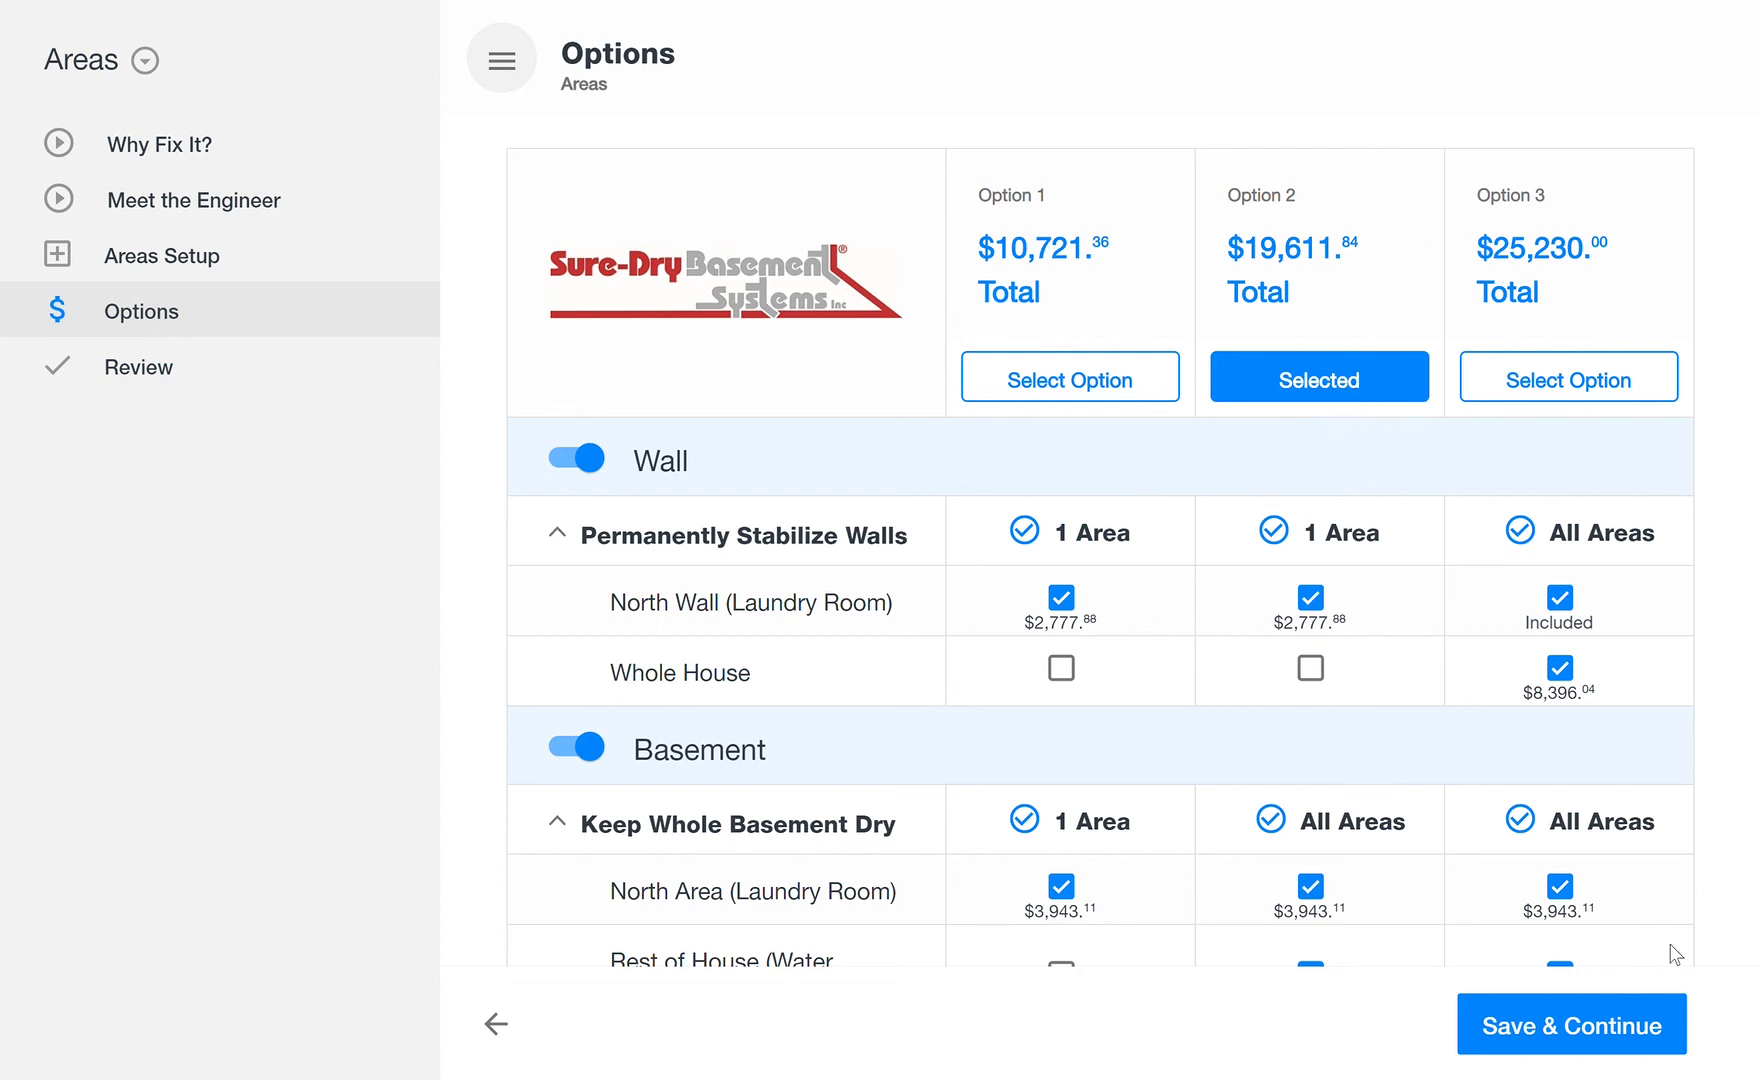
scroll(1676, 757, down, 5)
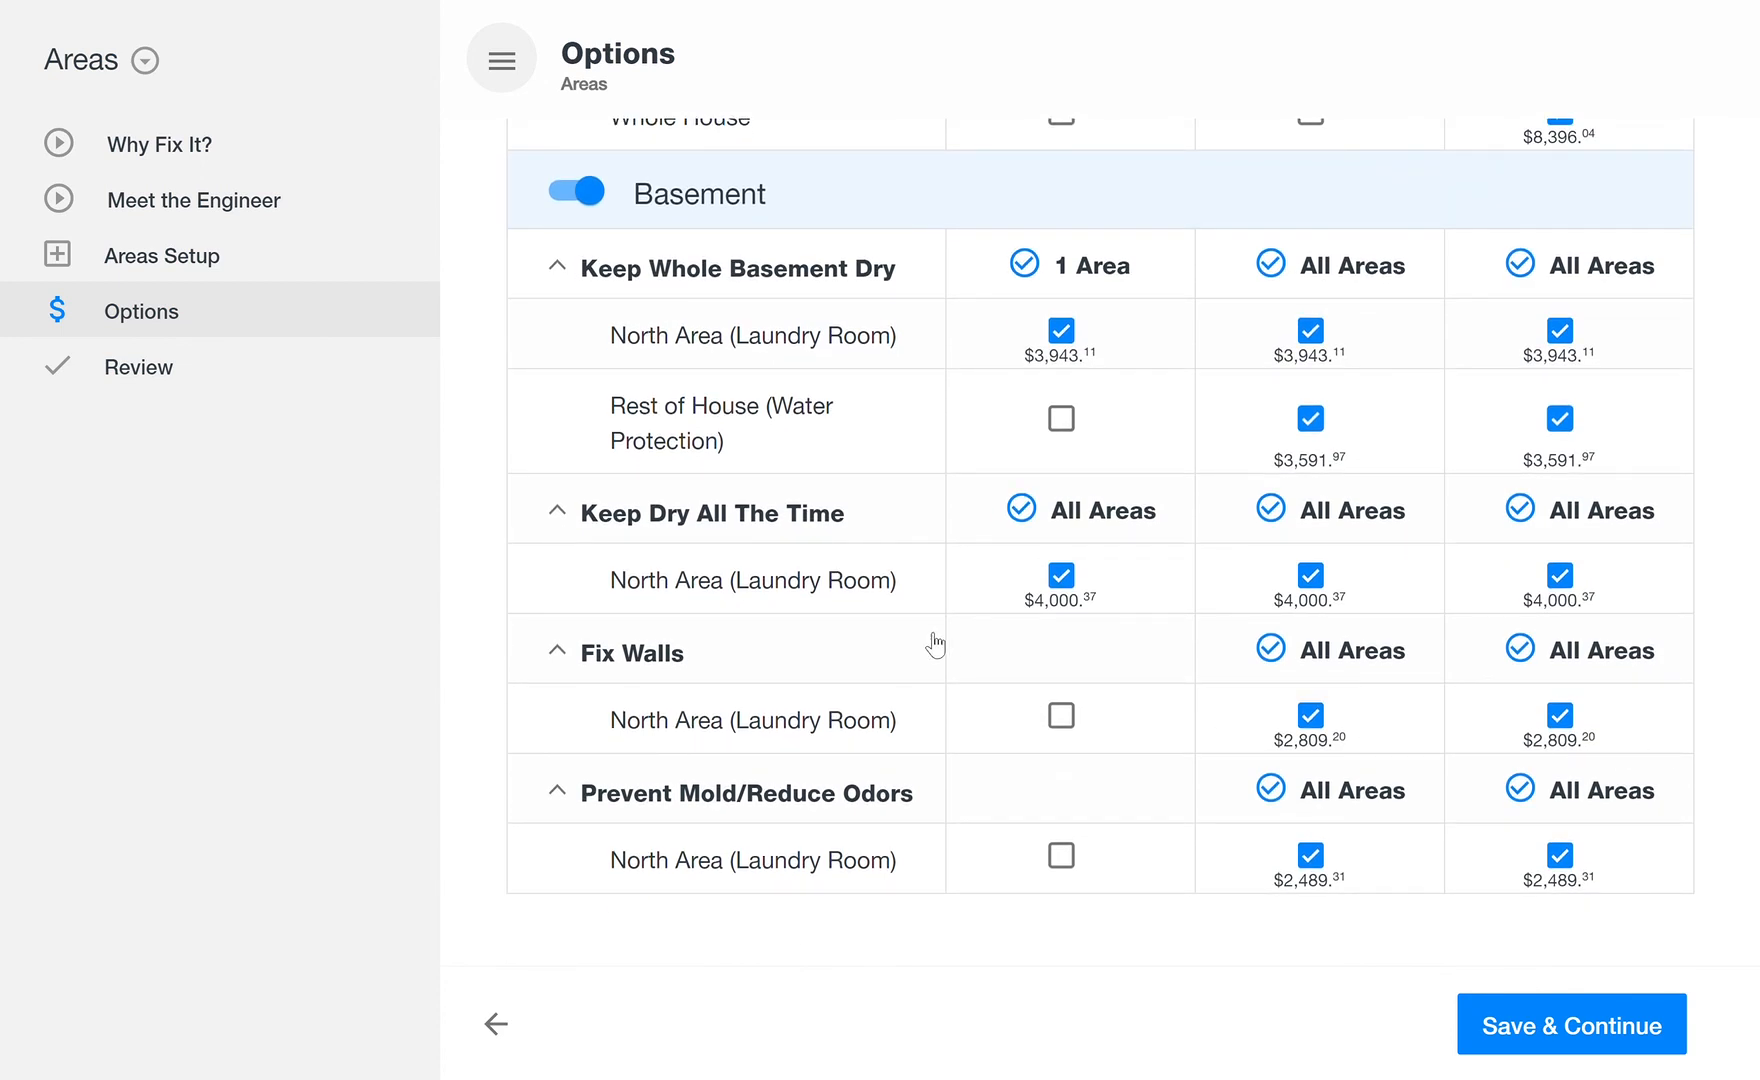
click(1320, 428)
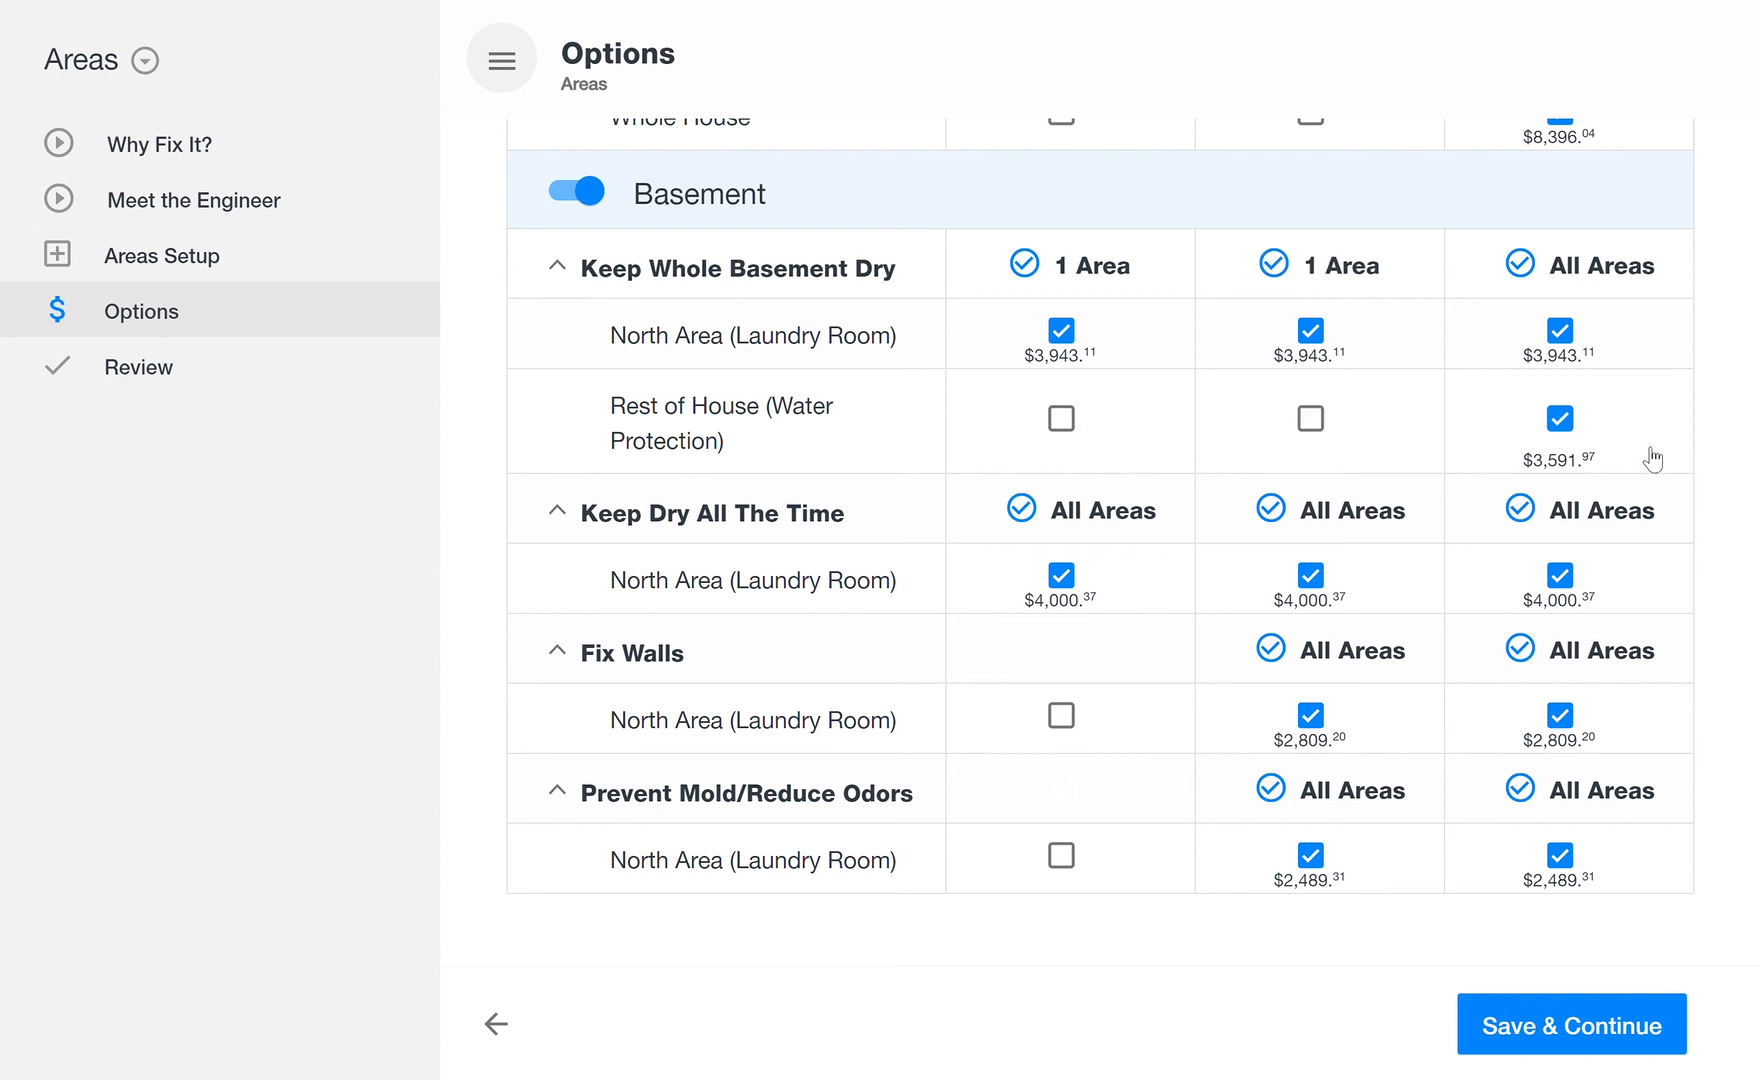
Step: Check Option 2's total and included areas, then save the options and continue to the contract review
scroll(1757, 590, up, 6)
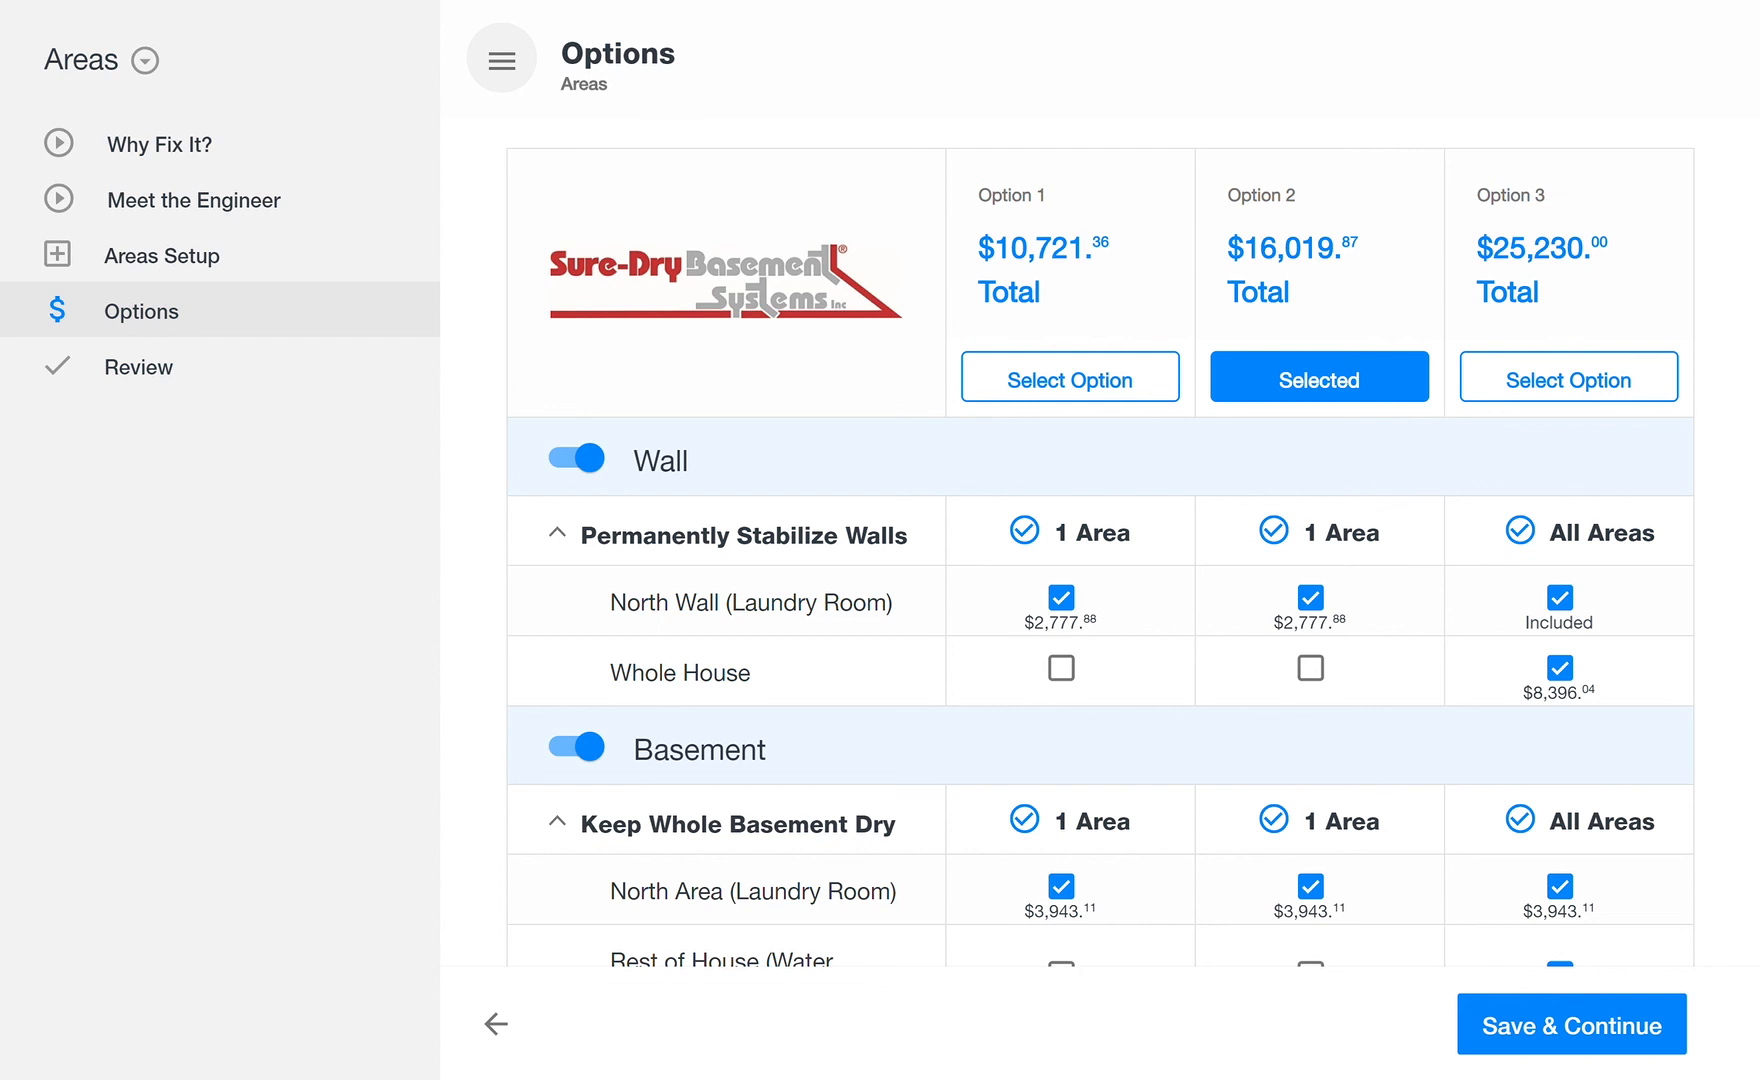
scroll(1100, 540, down, 5)
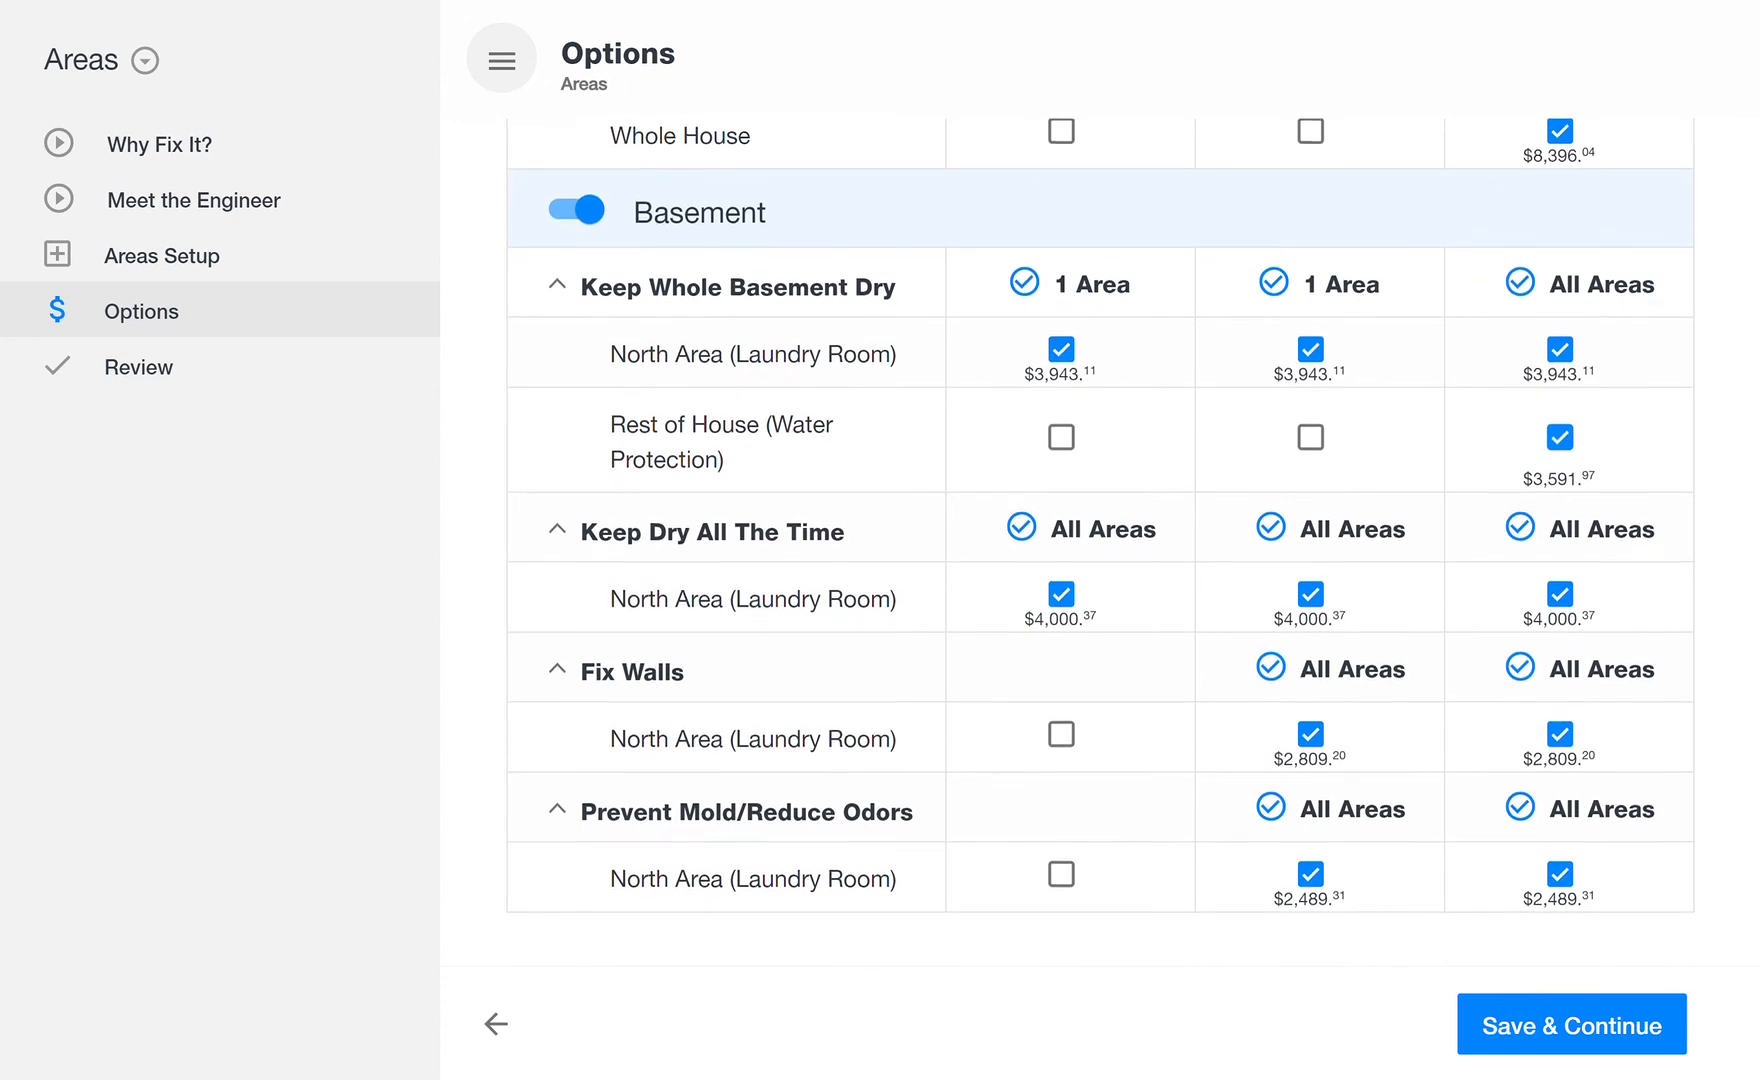
click(1640, 1032)
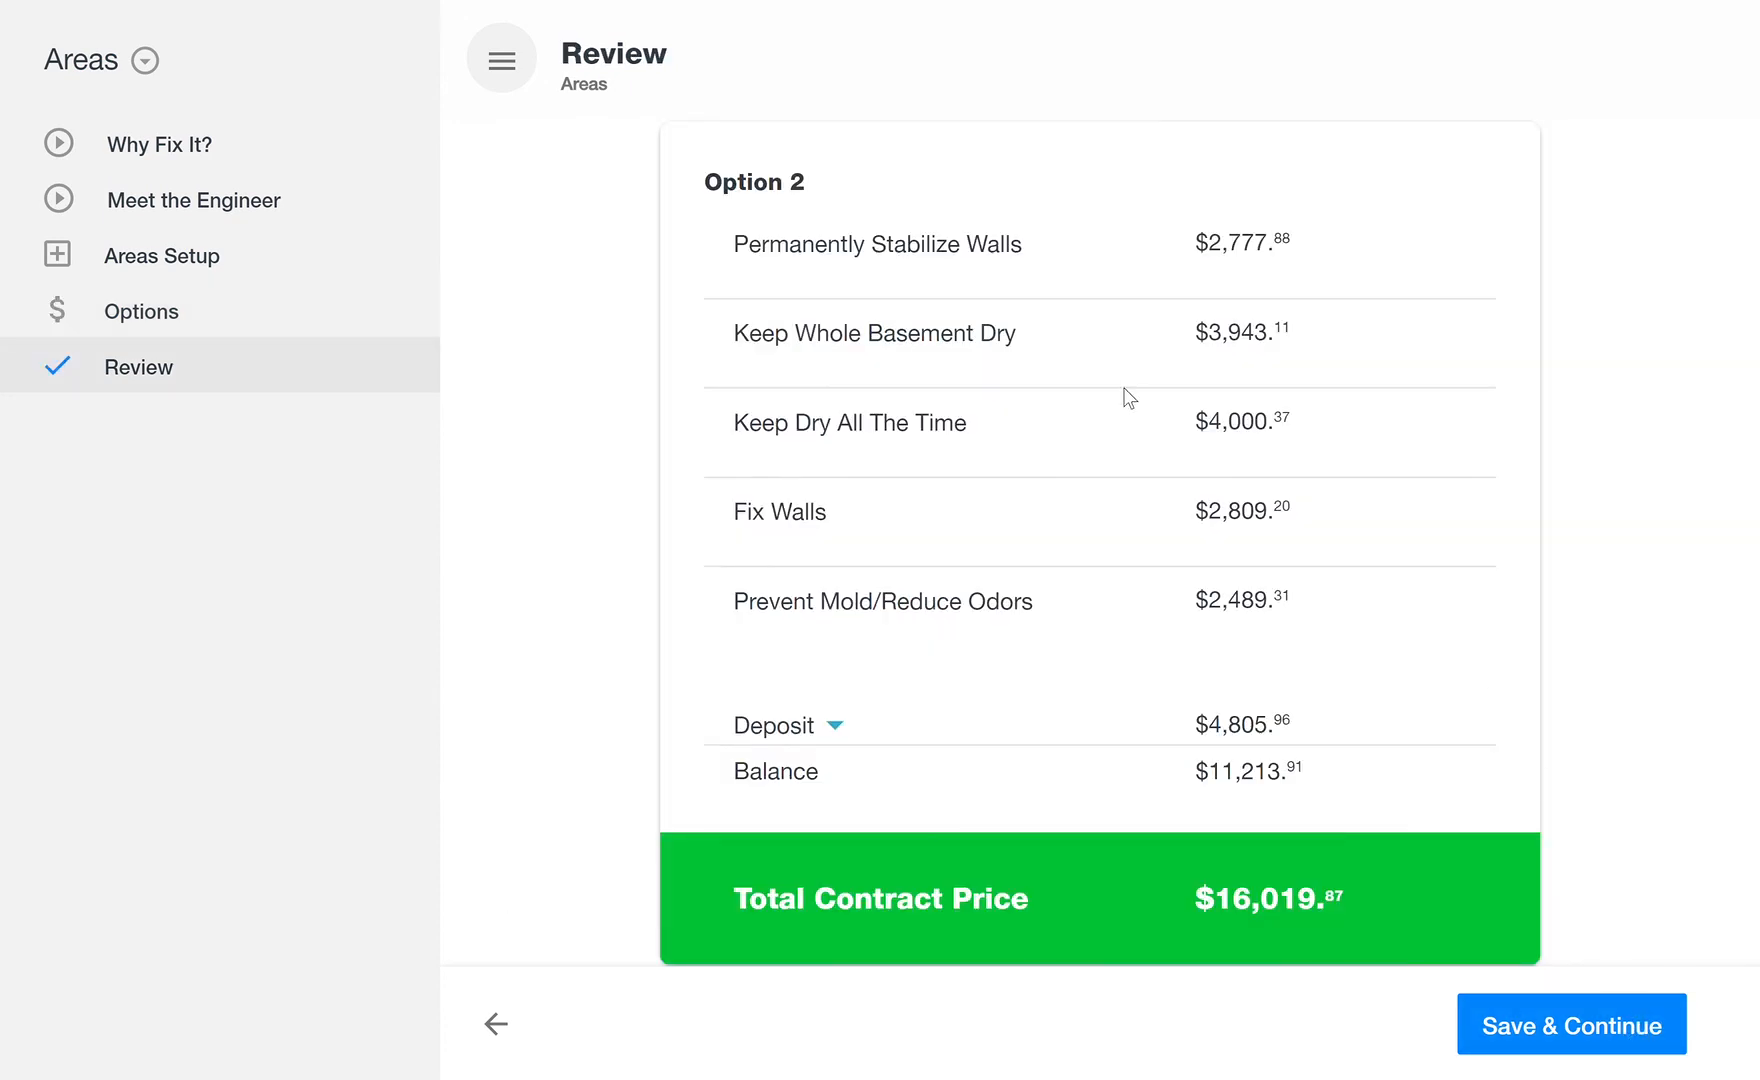